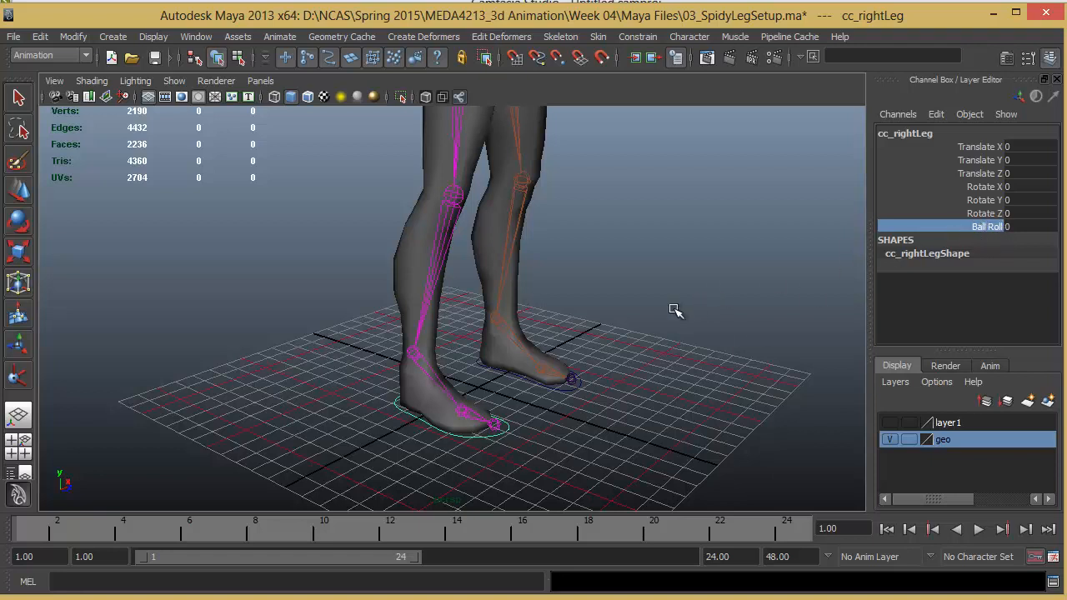
Step: Test the right leg control's Ball Roll at -5, undo it, and check the foot joints on layer1
{"action": "middle_click_drag", "start_coordinate": [672, 309], "coordinate": [577, 364]}
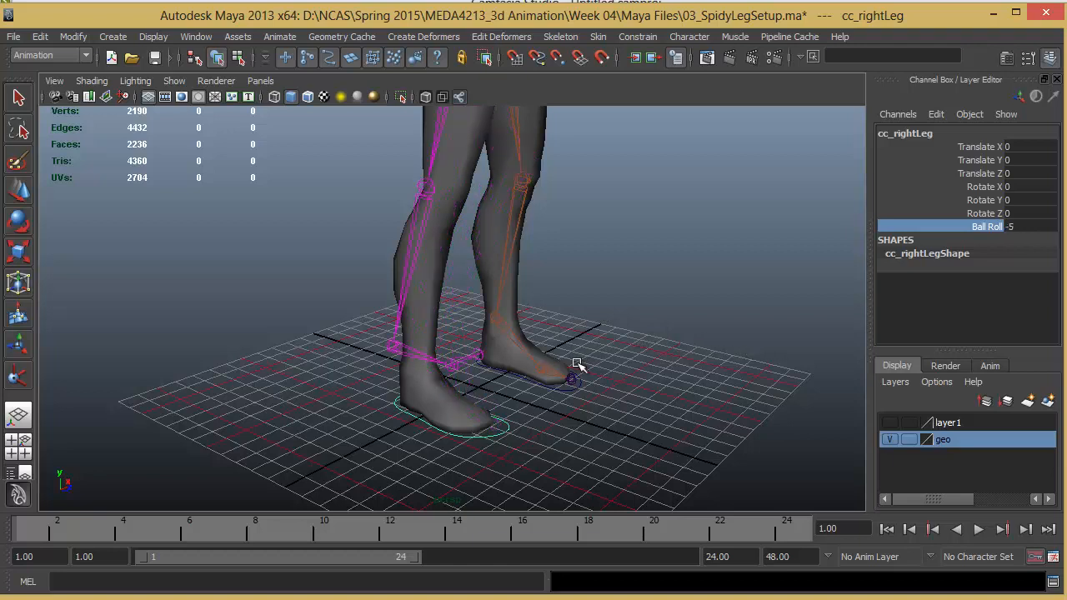
{"action": "left_click", "coordinate": [889, 422]}
{"action": "key", "text": "ctrl+z"}
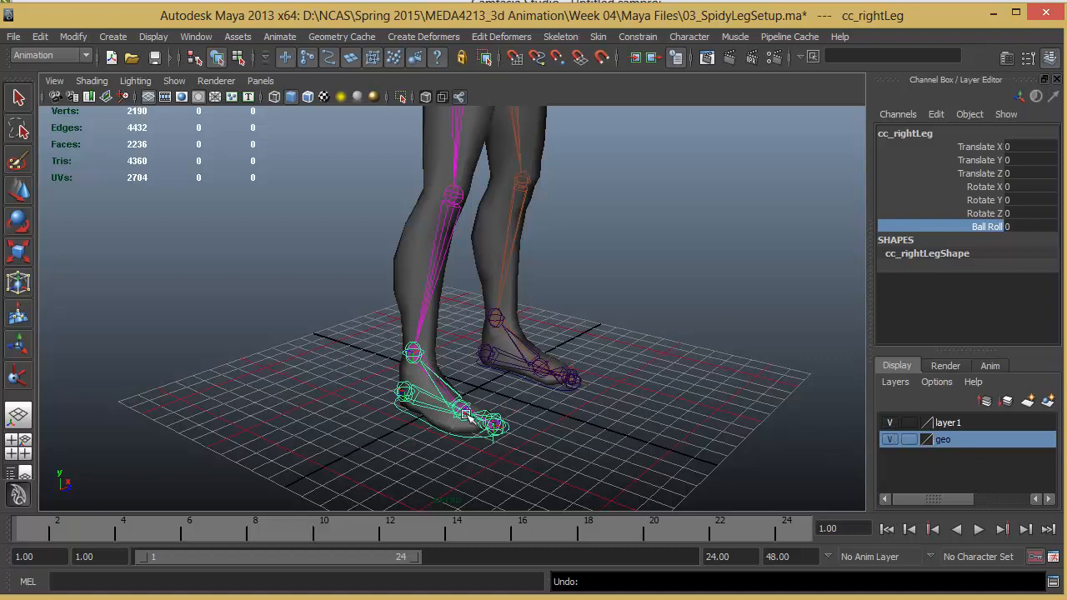
{"action": "double_click", "coordinate": [908, 439]}
{"action": "left_click", "coordinate": [889, 422]}
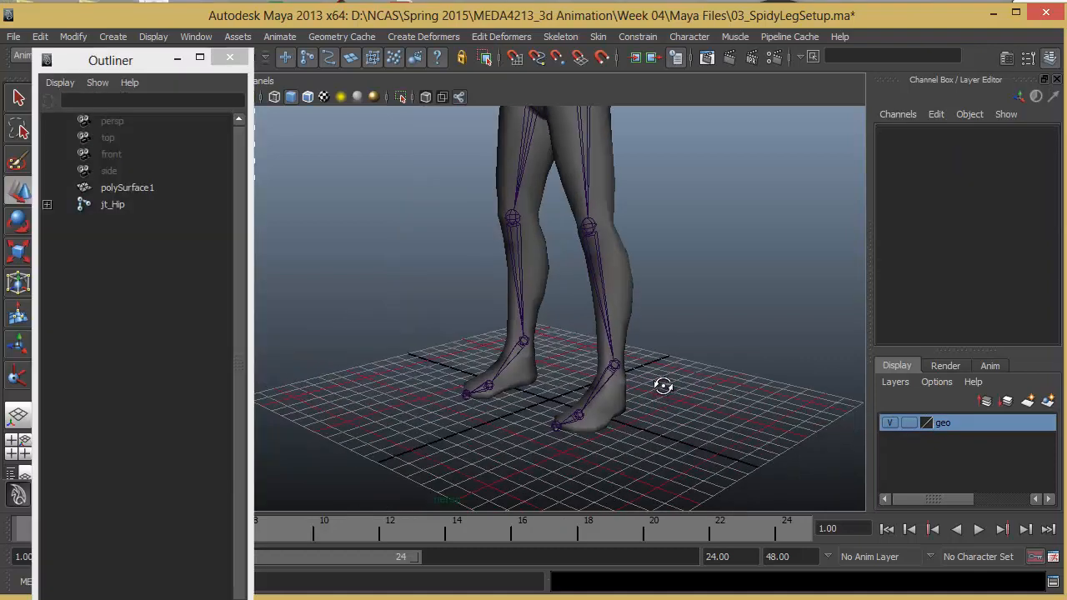
Step: Inspect the character's hip, leg and foot joints from the front, side and back
{"action": "left_click_drag", "start_coordinate": [662, 384], "coordinate": [664, 393], "text": "alt"}
{"action": "middle_click_drag", "start_coordinate": [664, 393], "coordinate": [647, 354], "text": "alt"}
{"action": "left_click_drag", "start_coordinate": [647, 354], "coordinate": [467, 305], "text": "alt"}
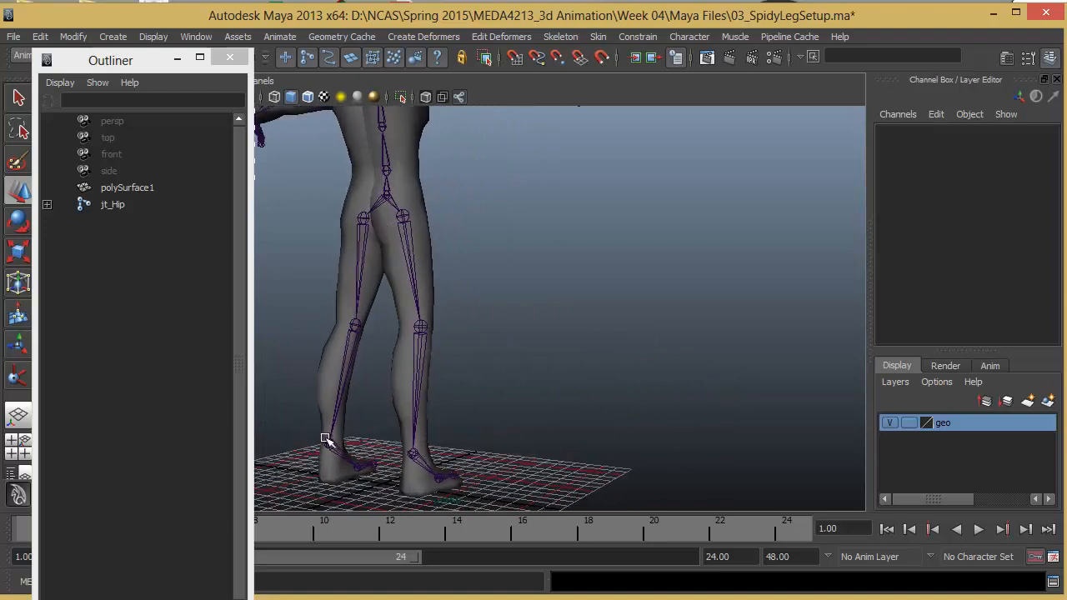
{"action": "left_click_drag", "start_coordinate": [326, 440], "coordinate": [591, 429], "text": "alt"}
{"action": "right_click_drag", "start_coordinate": [591, 429], "coordinate": [569, 428], "text": "alt"}
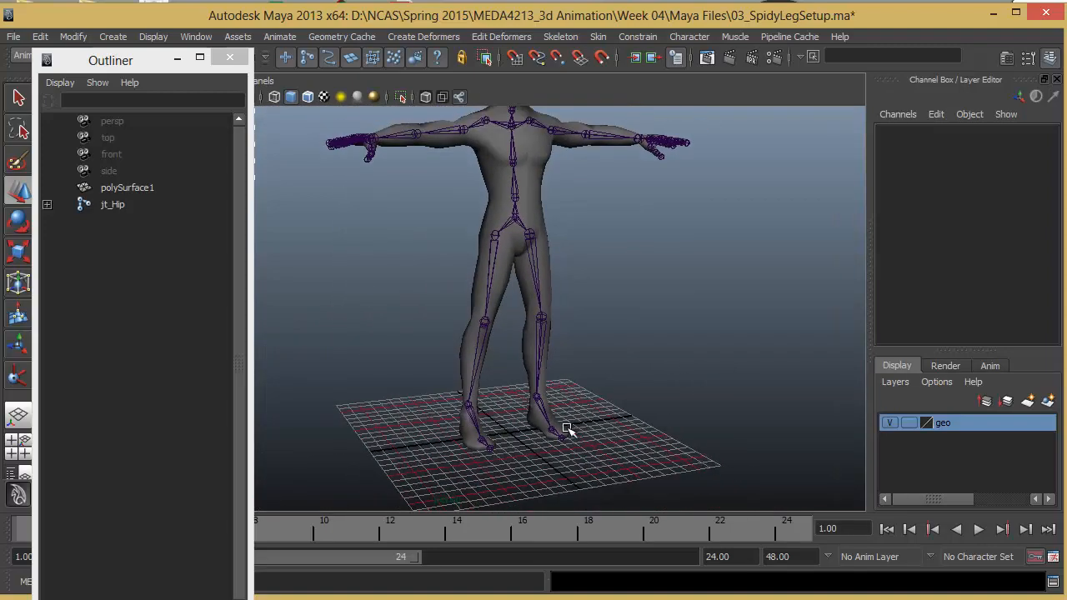
{"action": "left_click_drag", "start_coordinate": [569, 428], "coordinate": [445, 441], "text": "alt"}
{"action": "right_click_drag", "start_coordinate": [445, 441], "coordinate": [609, 381], "text": "alt"}
{"action": "mouse_move", "coordinate": [609, 380]}
{"action": "left_mouse_down", "text": "alt"}
{"action": "mouse_move", "coordinate": [547, 366]}
{"action": "mouse_move", "coordinate": [578, 393]}
{"action": "mouse_move", "coordinate": [599, 373]}
{"action": "left_mouse_up", "text": "alt"}
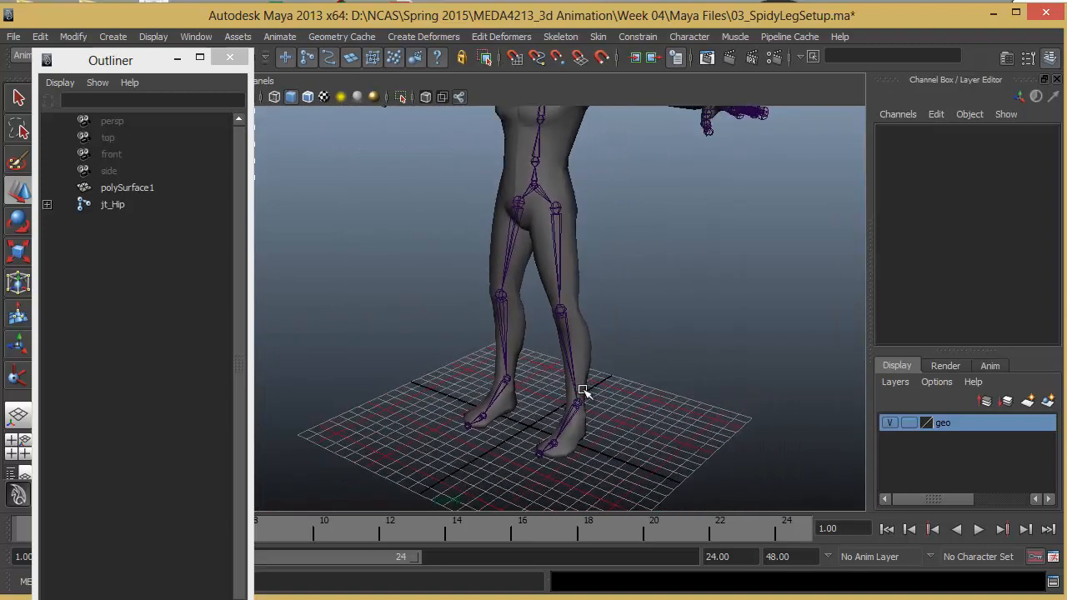
{"action": "right_click_drag", "start_coordinate": [674, 373], "coordinate": [623, 385], "text": "alt"}
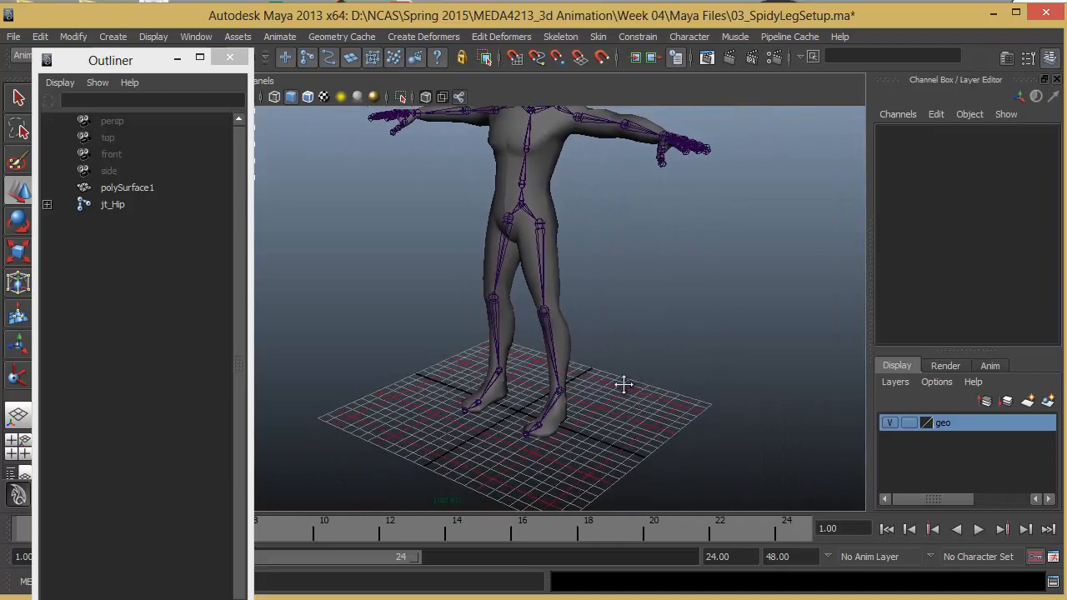
{"action": "middle_click_drag", "start_coordinate": [623, 385], "coordinate": [616, 341], "text": "alt"}
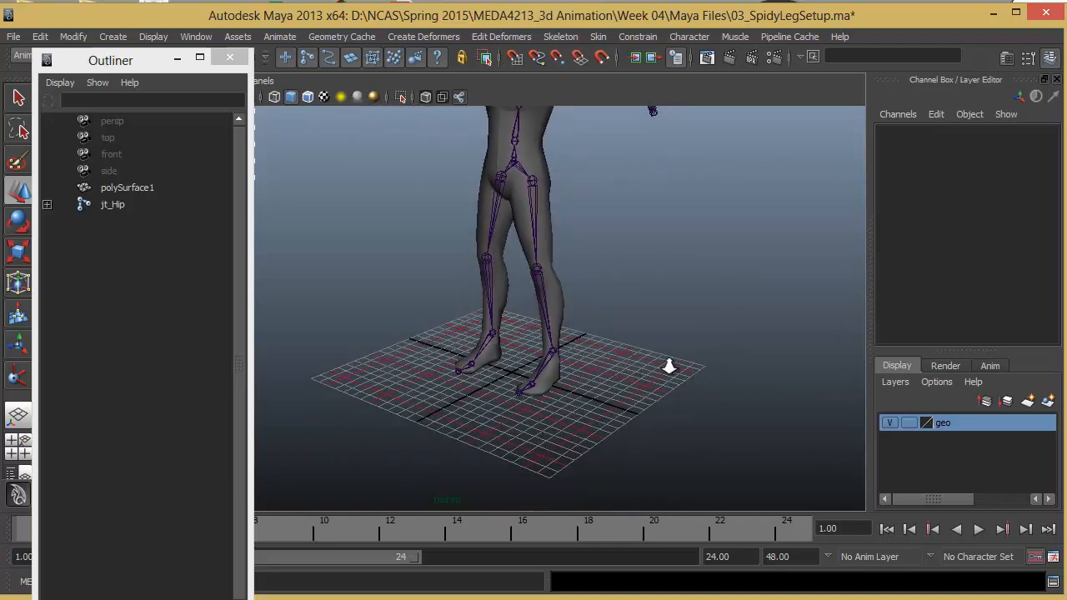
{"action": "left_click_drag", "start_coordinate": [671, 362], "coordinate": [552, 370], "text": "alt"}
{"action": "right_click_drag", "start_coordinate": [561, 371], "coordinate": [617, 369], "text": "alt"}
{"action": "middle_click_drag", "start_coordinate": [616, 369], "coordinate": [569, 375], "text": "alt"}
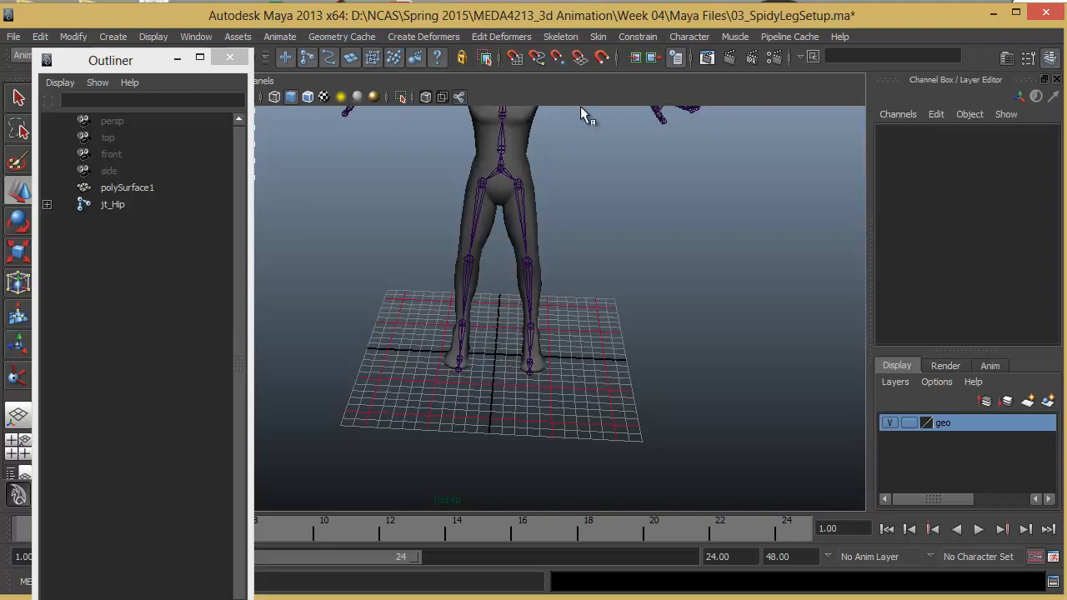
Step: Draw a zigzag chain of five joints on the ground in front of the character with the Joint Tool
{"action": "left_click", "coordinate": [569, 36]}
{"action": "left_click", "coordinate": [577, 61]}
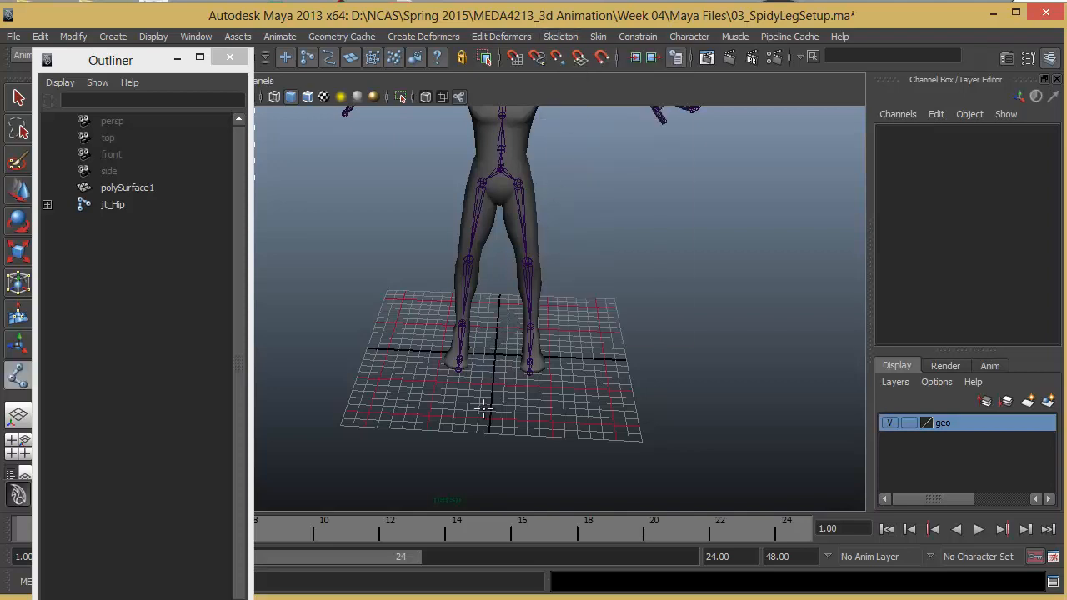
{"action": "left_click", "coordinate": [384, 401]}
{"action": "left_click", "coordinate": [442, 450]}
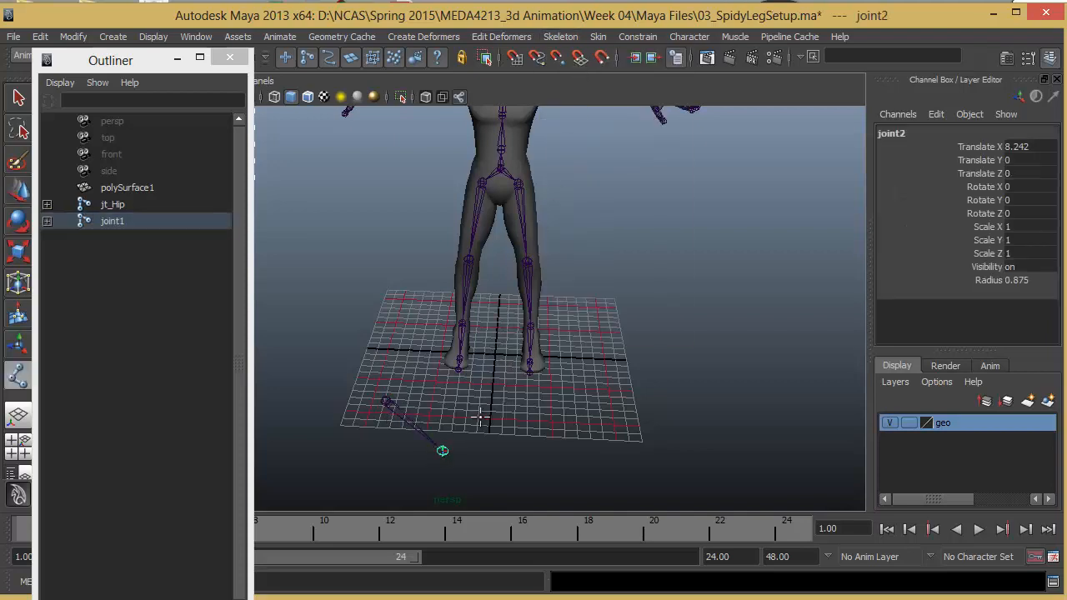
{"action": "left_click", "coordinate": [497, 417]}
{"action": "left_click", "coordinate": [544, 459]}
{"action": "left_click", "coordinate": [618, 418]}
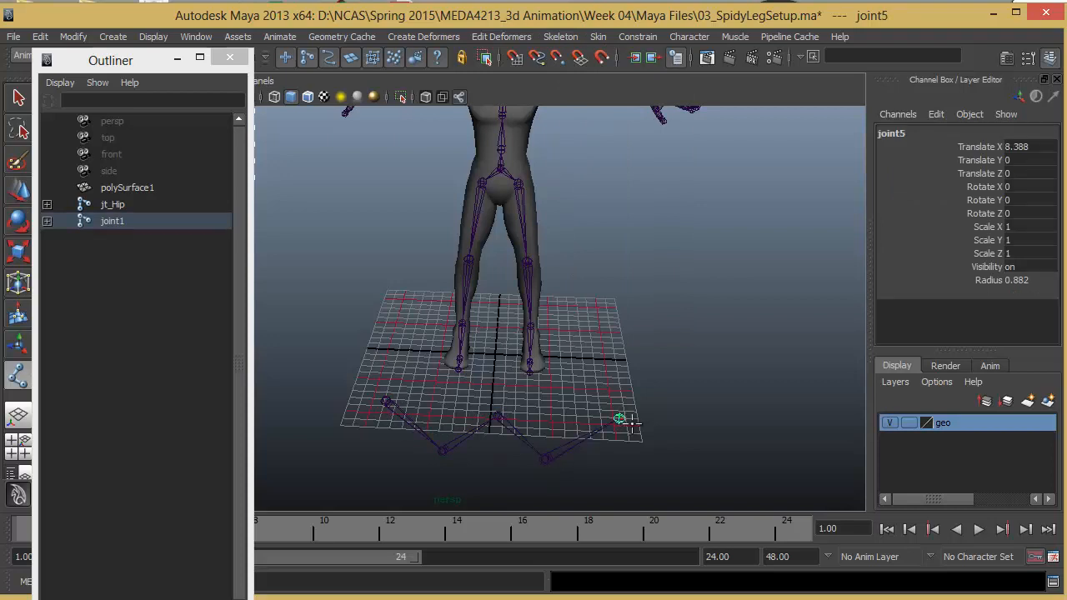
{"action": "key", "text": "Return"}
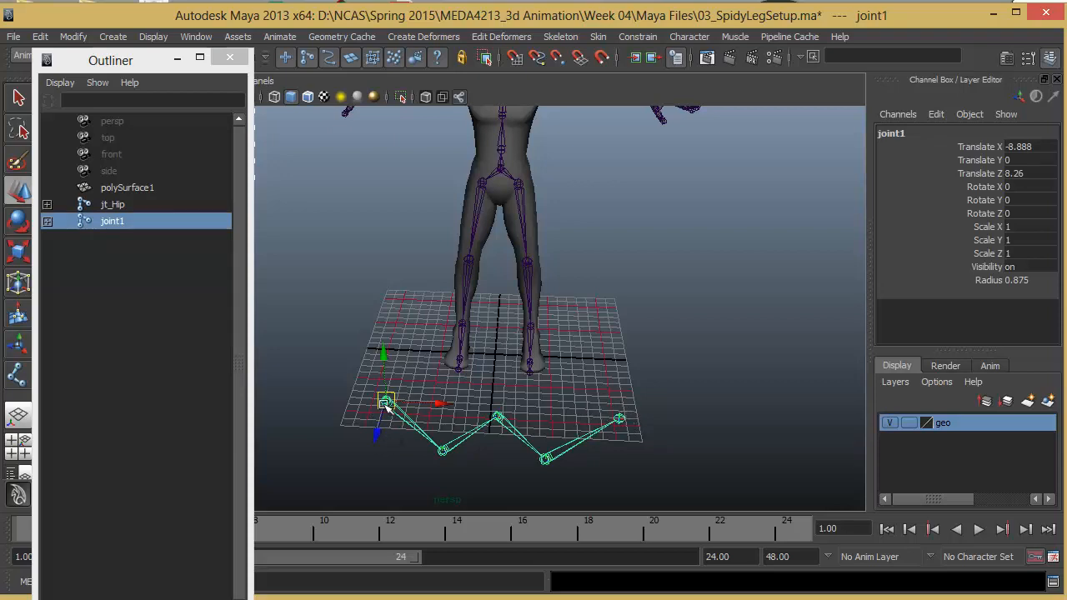
Step: Try rotating the new chain's root joint to swing all of its child joints, and undo the rotation
{"action": "key", "text": "e"}
{"action": "key", "text": "w"}
{"action": "key", "text": "e"}
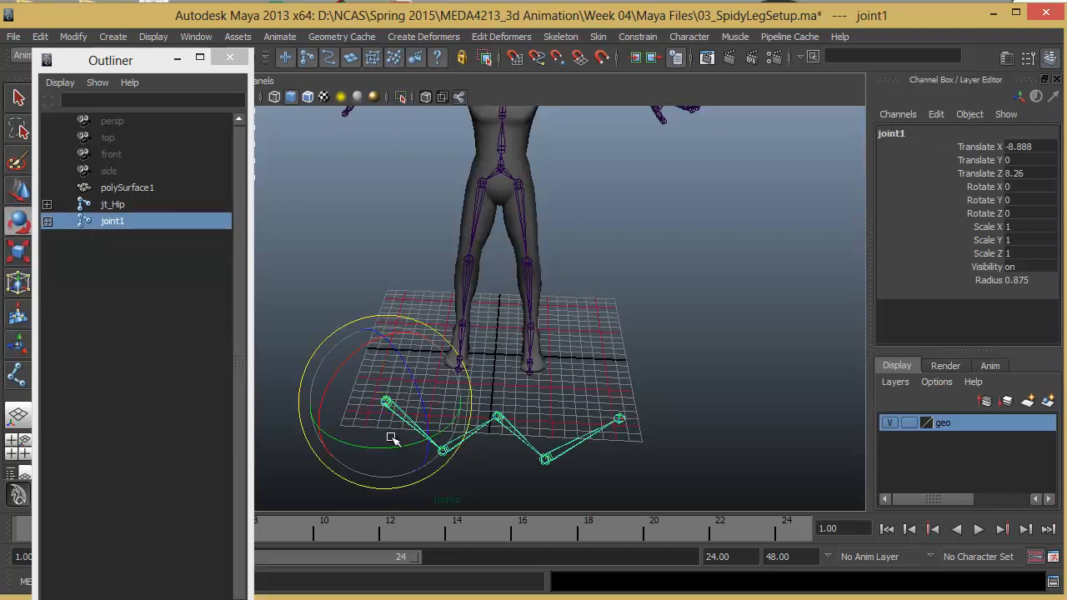
{"action": "left_click_drag", "start_coordinate": [395, 447], "coordinate": [471, 430]}
{"action": "key", "text": "ctrl+z"}
{"action": "key", "text": "ctrl+z"}
{"action": "key", "text": "ctrl+z"}
{"action": "key", "text": "ctrl+z"}
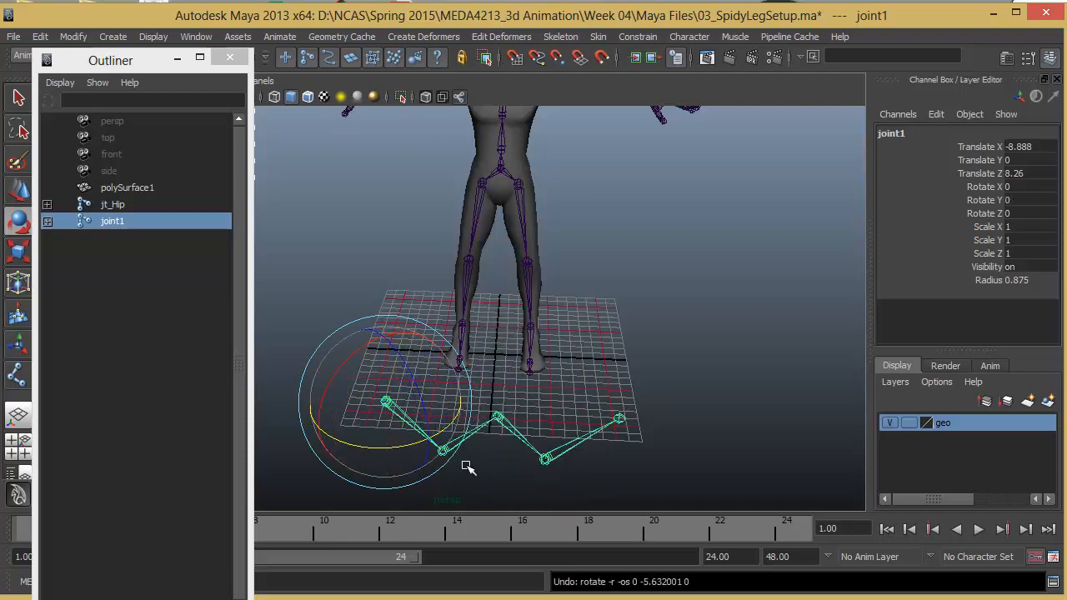
Step: Try rotating the second joint of the new chain, and undo the rotation
{"action": "left_click", "coordinate": [475, 431]}
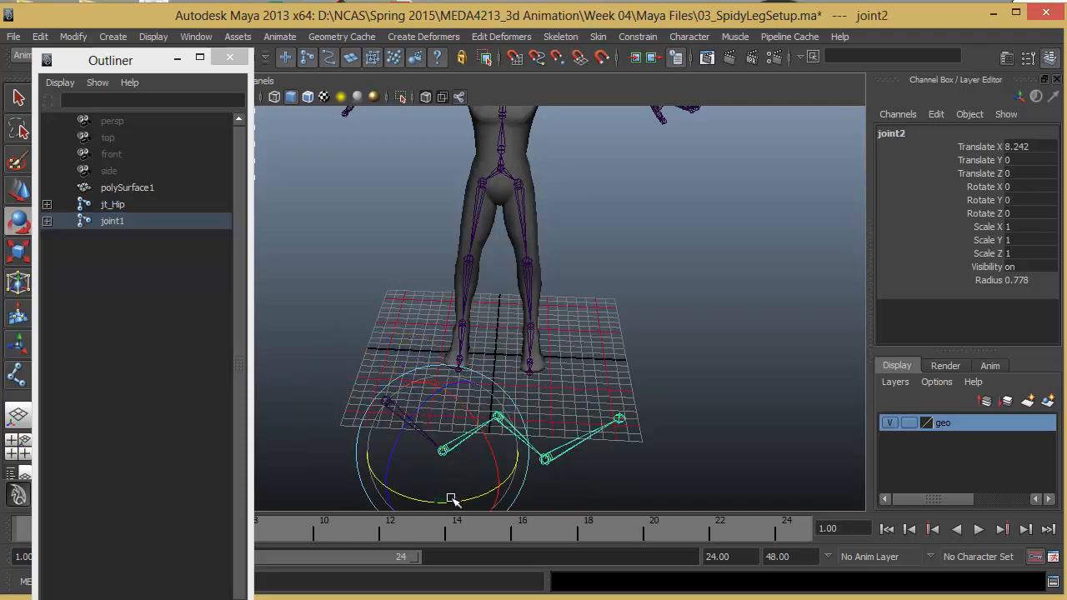
{"action": "mouse_move", "coordinate": [450, 498]}
{"action": "left_mouse_down"}
{"action": "mouse_move", "coordinate": [405, 500]}
{"action": "mouse_move", "coordinate": [469, 475]}
{"action": "mouse_move", "coordinate": [381, 488]}
{"action": "mouse_move", "coordinate": [479, 472]}
{"action": "mouse_move", "coordinate": [451, 480]}
{"action": "left_mouse_up"}
{"action": "key", "text": "ctrl+z"}
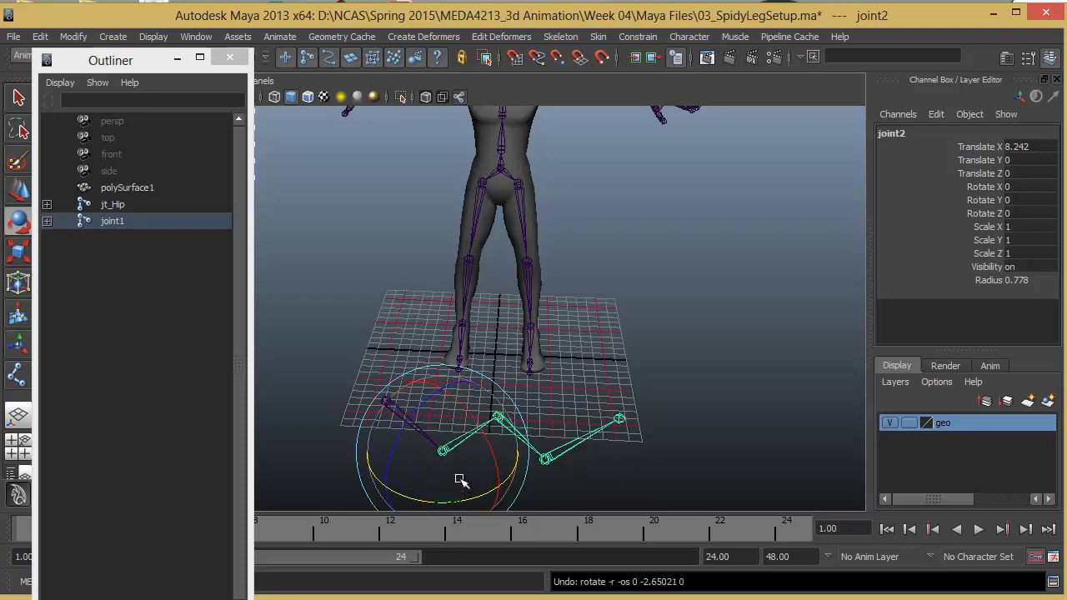
Step: Try moving the end joint of the new chain, undo the move, and clear the selection
{"action": "left_click", "coordinate": [619, 419]}
{"action": "key", "text": "w"}
{"action": "mouse_move", "coordinate": [617, 419]}
{"action": "left_mouse_down"}
{"action": "mouse_move", "coordinate": [612, 442]}
{"action": "mouse_move", "coordinate": [623, 432]}
{"action": "left_mouse_up"}
{"action": "key", "text": "ctrl+z"}
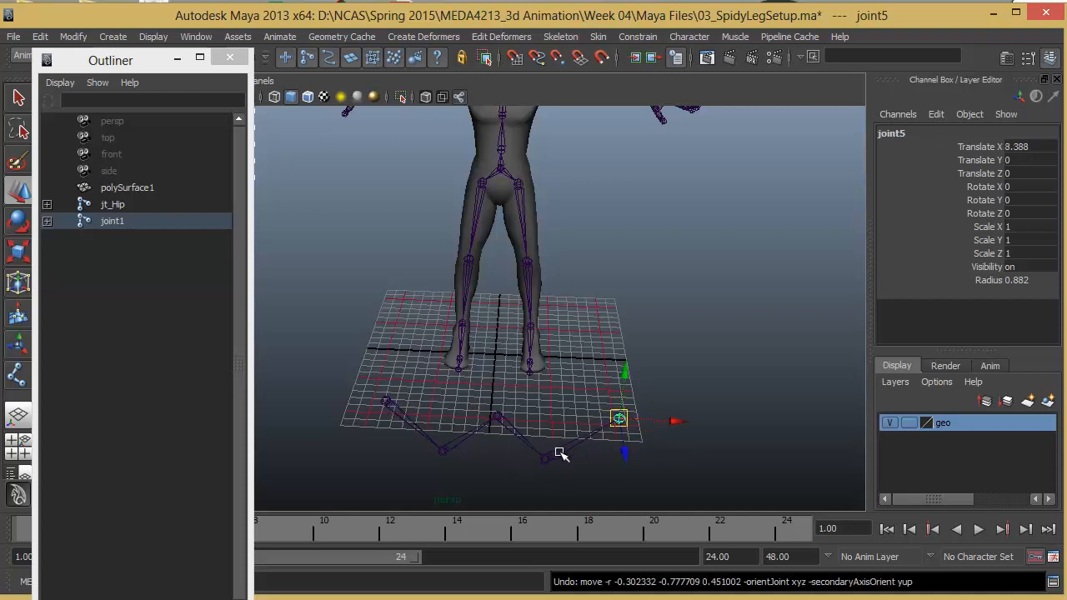
{"action": "left_click", "coordinate": [464, 424]}
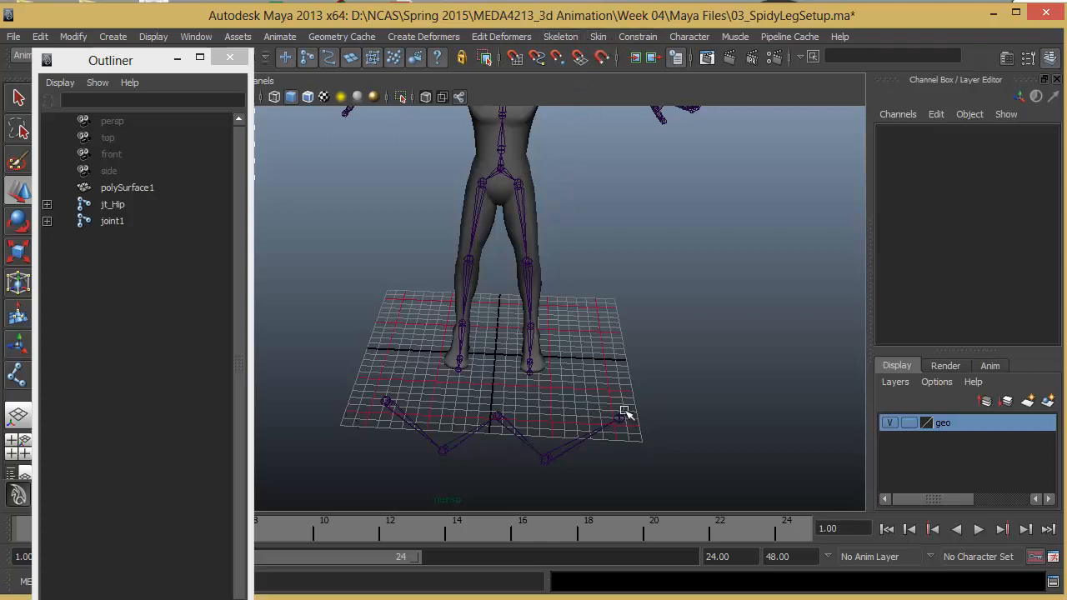
Step: Add an ikSCsolver IK handle from the new chain's first joint to its last, and move it to about X 6.27, Y -0.74, Z 10.47
{"action": "left_click", "coordinate": [572, 40]}
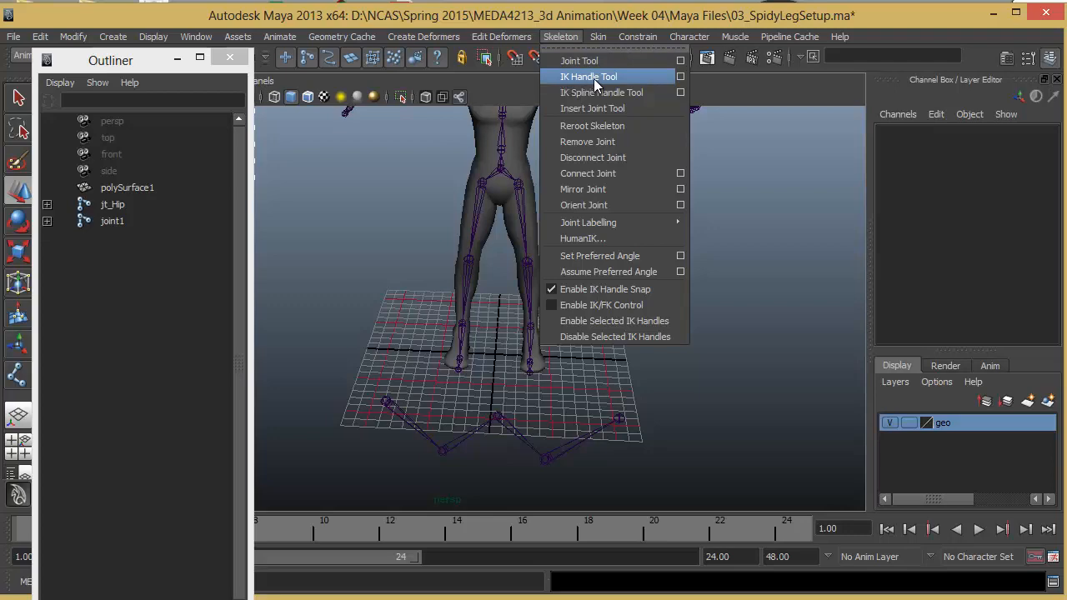
{"action": "left_click", "coordinate": [679, 75]}
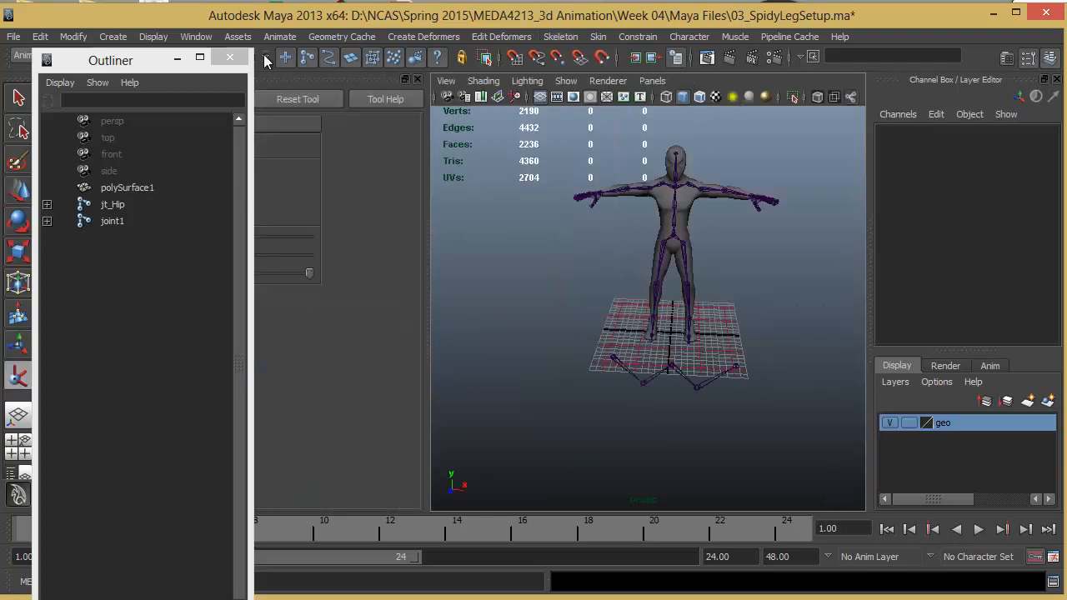
{"action": "left_click", "coordinate": [229, 57]}
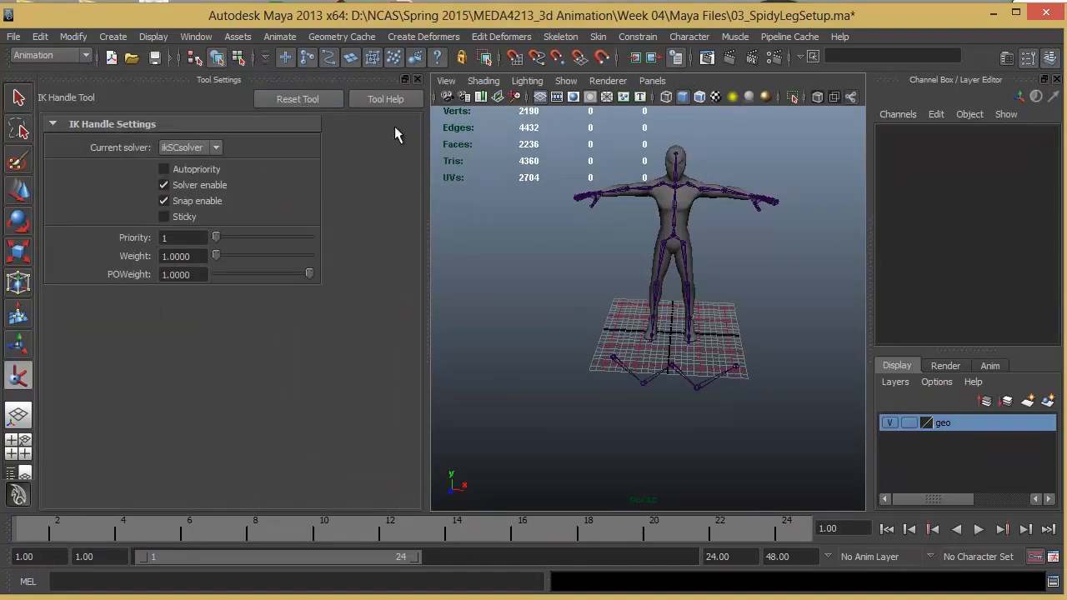
{"action": "scroll", "coordinate": [618, 384], "scroll_direction": "up", "scroll_amount": 5}
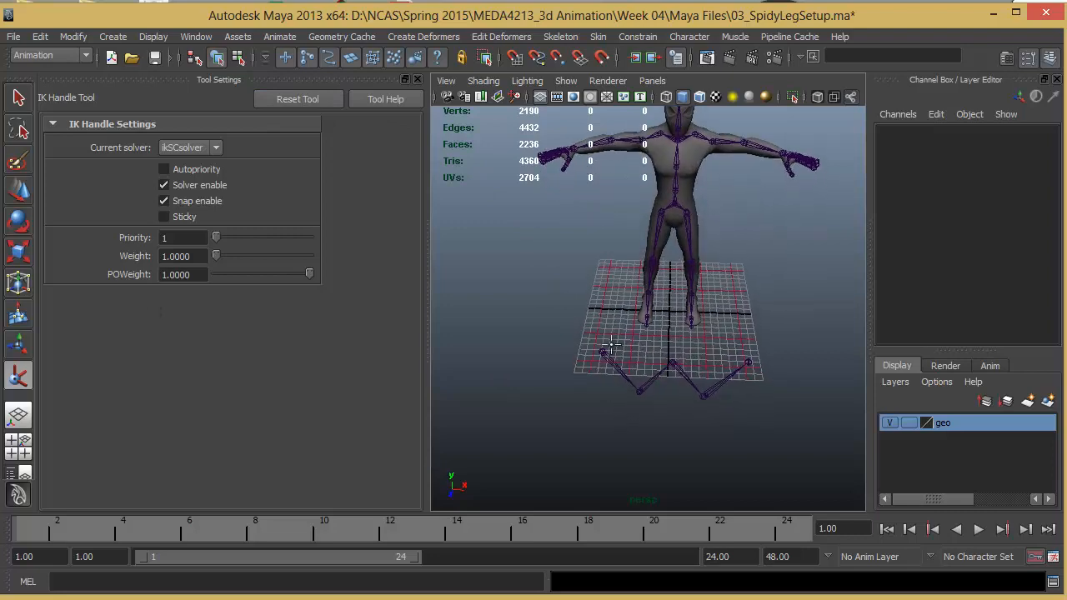
{"action": "left_click", "coordinate": [602, 353]}
{"action": "left_click", "coordinate": [746, 360]}
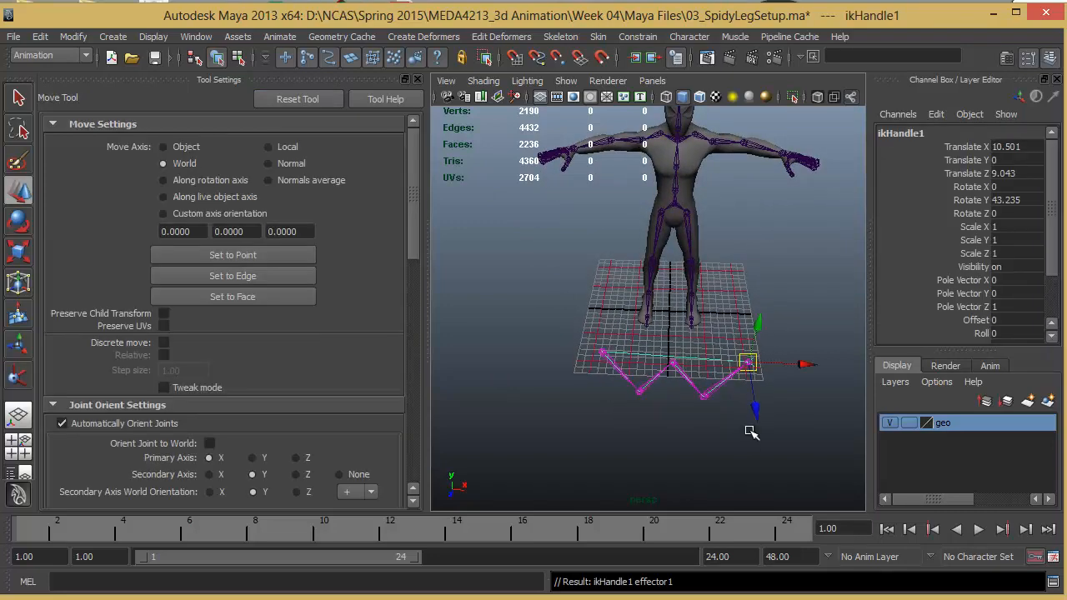
{"action": "left_click_drag", "start_coordinate": [715, 413], "coordinate": [693, 403], "text": "alt"}
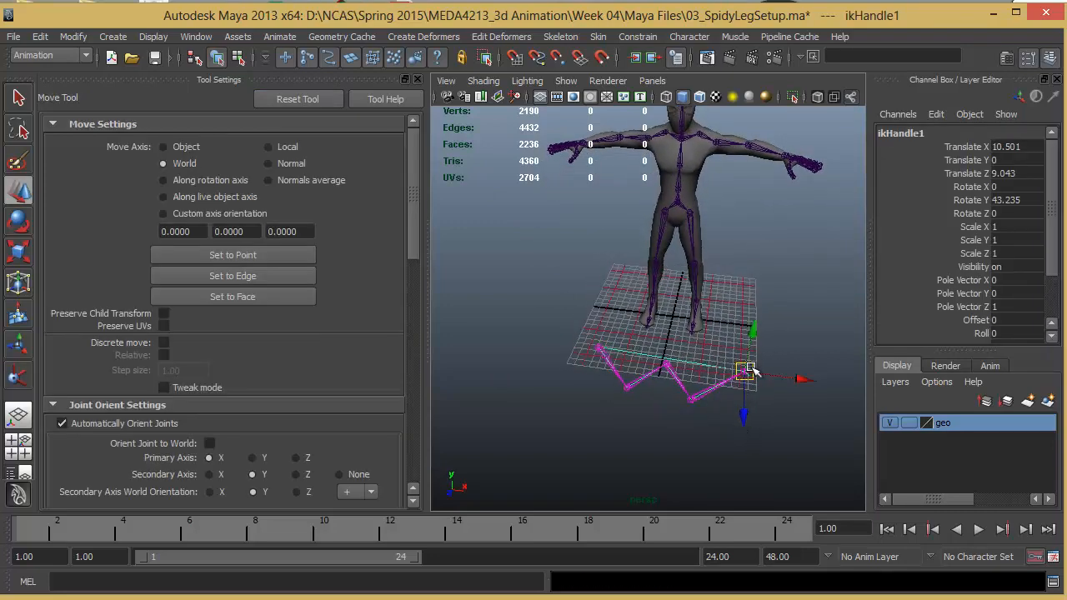
{"action": "left_click_drag", "start_coordinate": [748, 375], "coordinate": [704, 365], "text": "alt"}
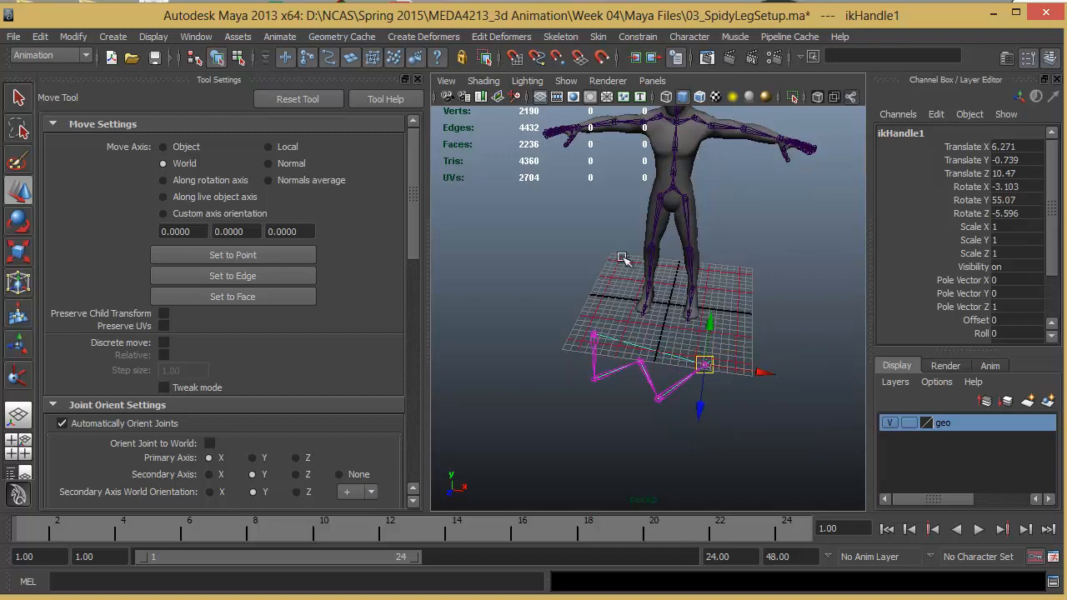
Step: Try rotating the left arm joint about -30 degrees in Z and posing the left elbow, and undo the pose
{"action": "left_click", "coordinate": [721, 131]}
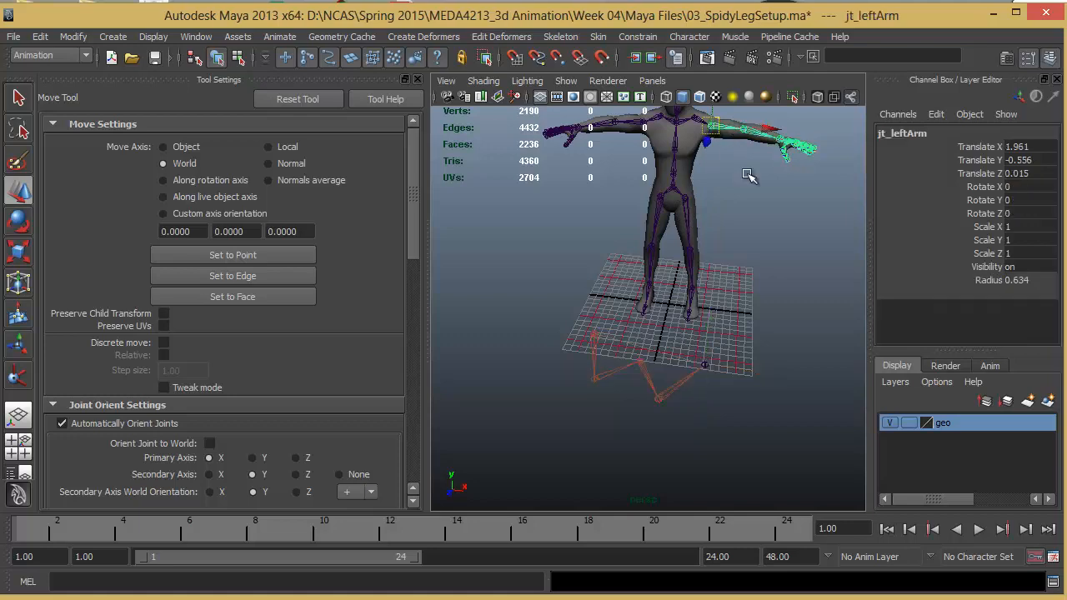
{"action": "left_click_drag", "start_coordinate": [731, 295], "coordinate": [766, 275], "text": "alt"}
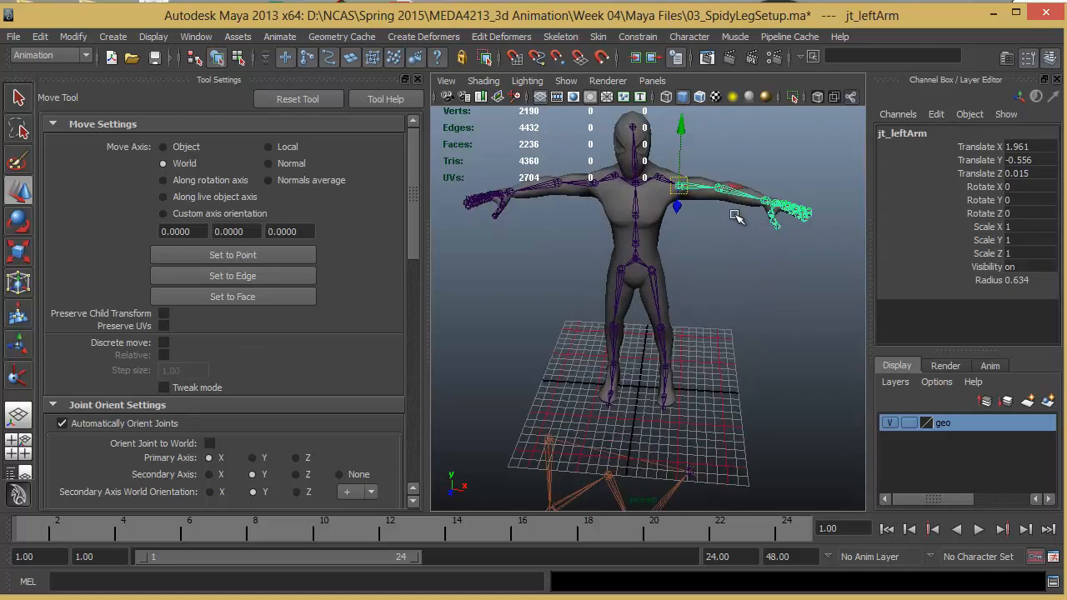
{"action": "key", "text": "e"}
{"action": "left_click_drag", "start_coordinate": [730, 133], "coordinate": [739, 210]}
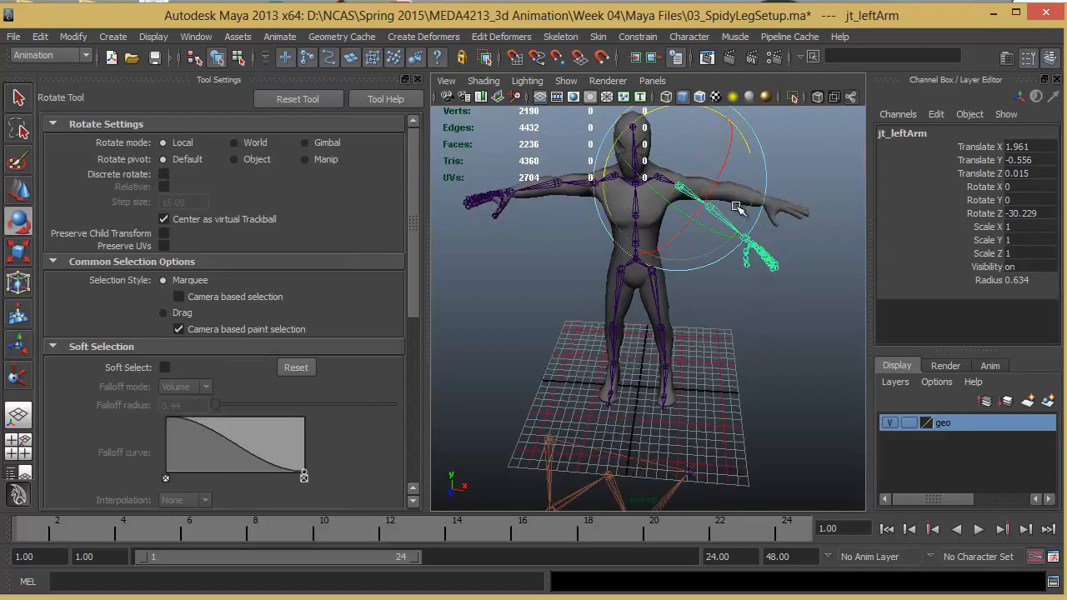
{"action": "left_click", "coordinate": [709, 290]}
{"action": "left_click", "coordinate": [723, 214]}
{"action": "left_click_drag", "start_coordinate": [733, 292], "coordinate": [664, 285], "text": "alt"}
{"action": "key", "text": "ctrl+z"}
{"action": "key", "text": "ctrl+z"}
{"action": "key", "text": "ctrl+z"}
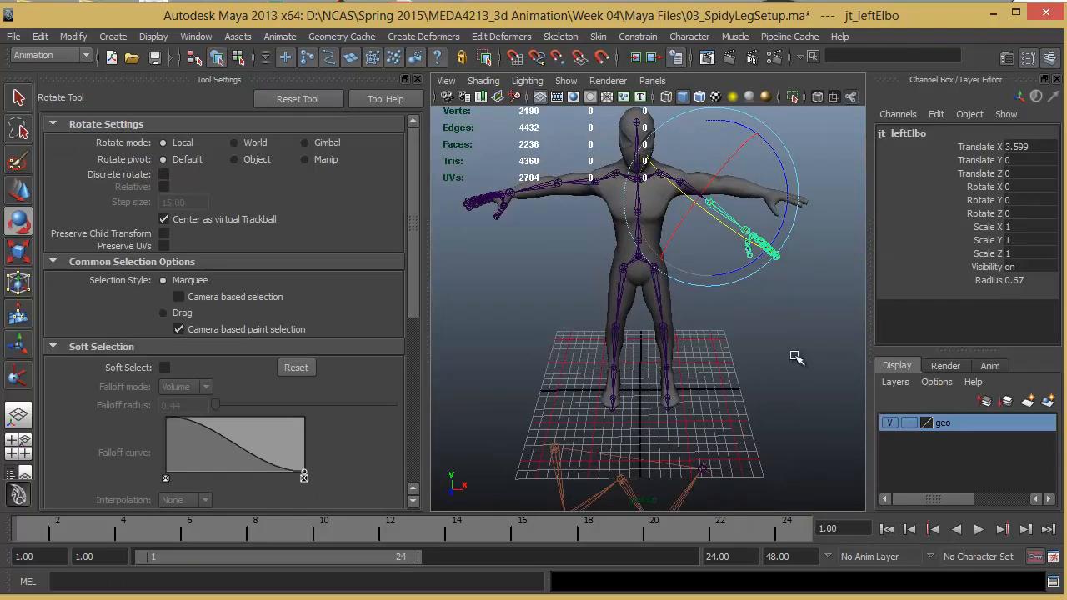
{"action": "key", "text": "ctrl+z"}
{"action": "key", "text": "ctrl+z"}
Step: Clear the selection and activate the IK Handle Tool with ikSCsolver as the current solver
{"action": "left_click_drag", "start_coordinate": [754, 366], "coordinate": [667, 323], "text": "alt"}
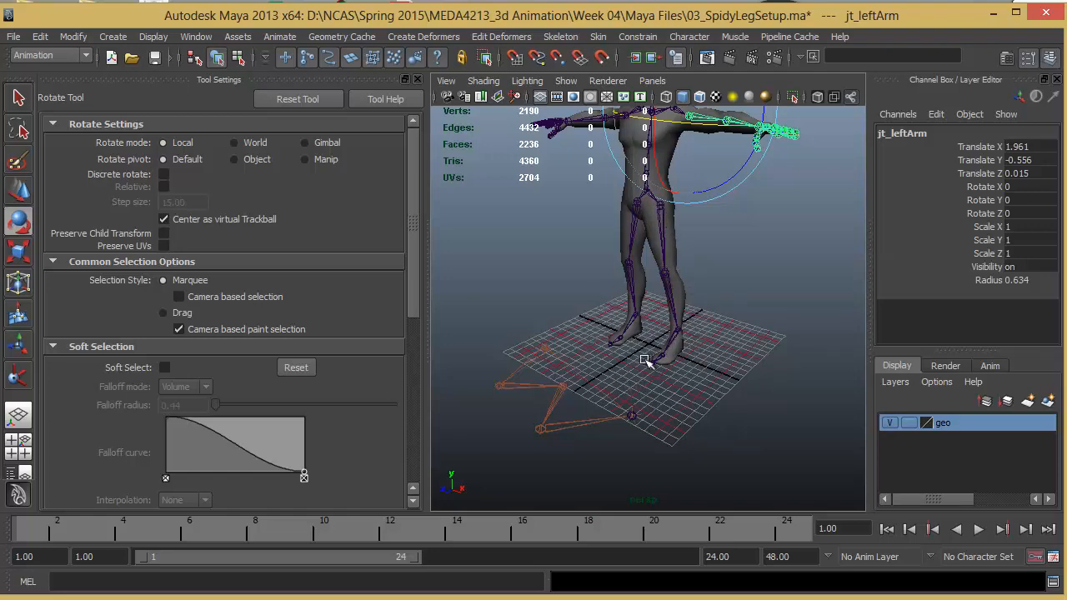
{"action": "left_click_drag", "start_coordinate": [646, 361], "coordinate": [612, 373], "text": "alt"}
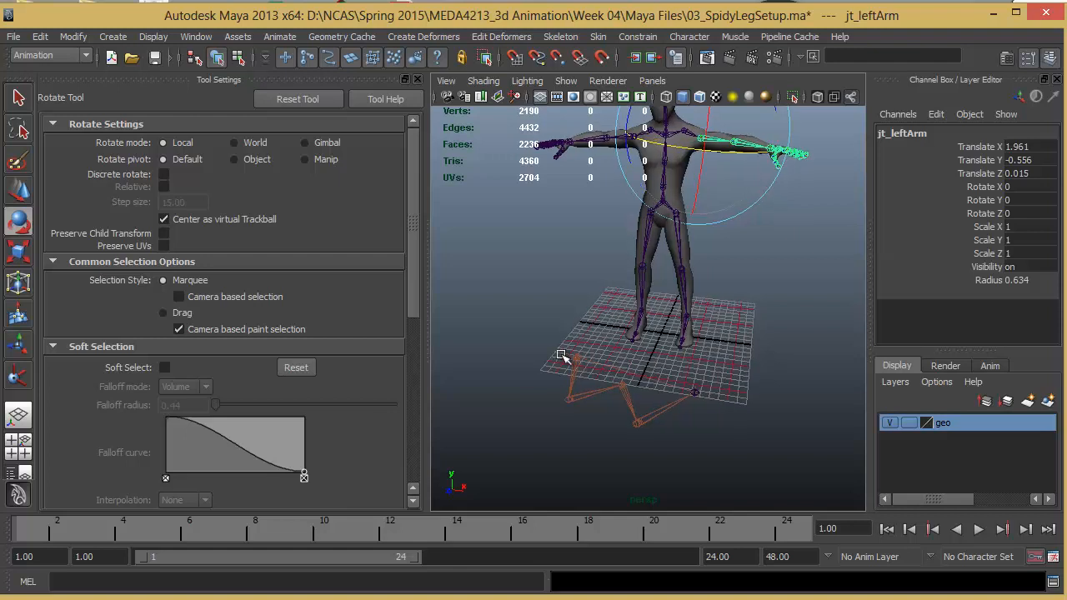
{"action": "left_click_drag", "start_coordinate": [562, 348], "coordinate": [697, 458]}
{"action": "left_click", "coordinate": [636, 408]}
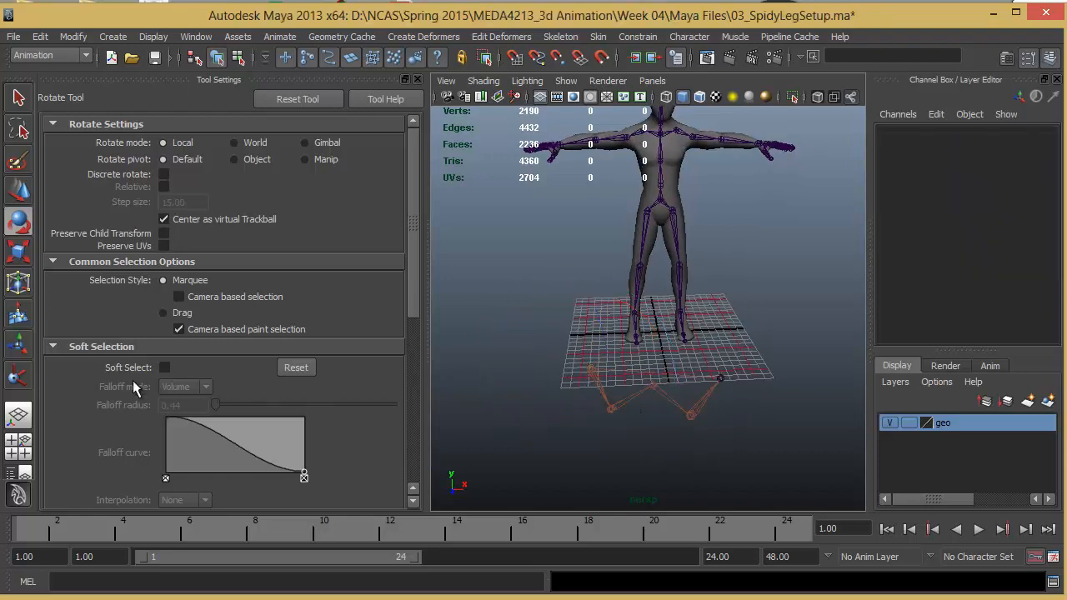
{"action": "left_click", "coordinate": [19, 376]}
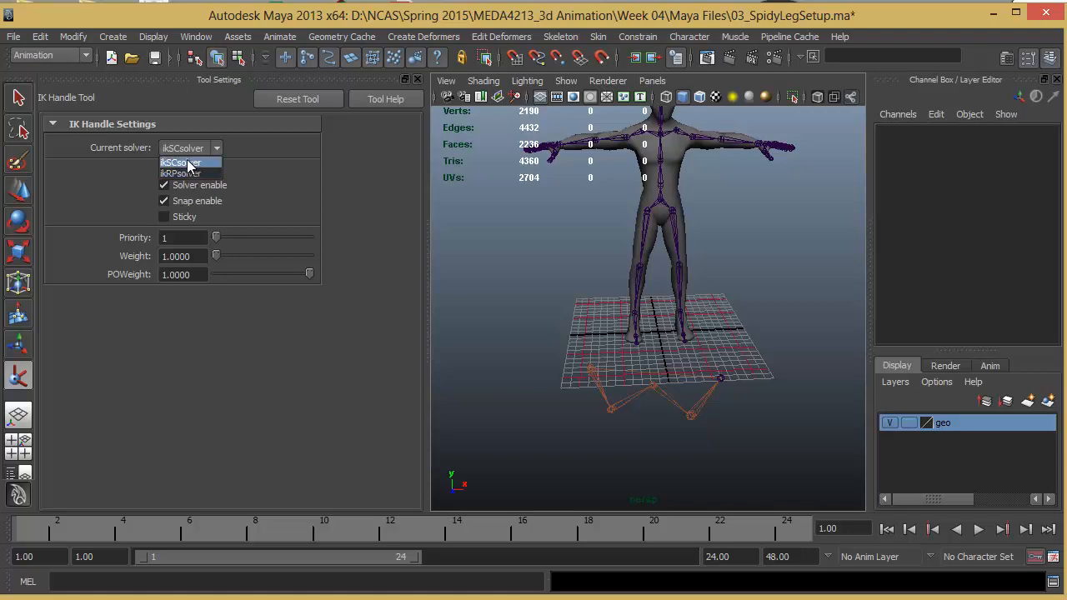
{"action": "left_click", "coordinate": [189, 165]}
{"action": "left_click_drag", "start_coordinate": [761, 309], "coordinate": [652, 370], "text": "alt"}
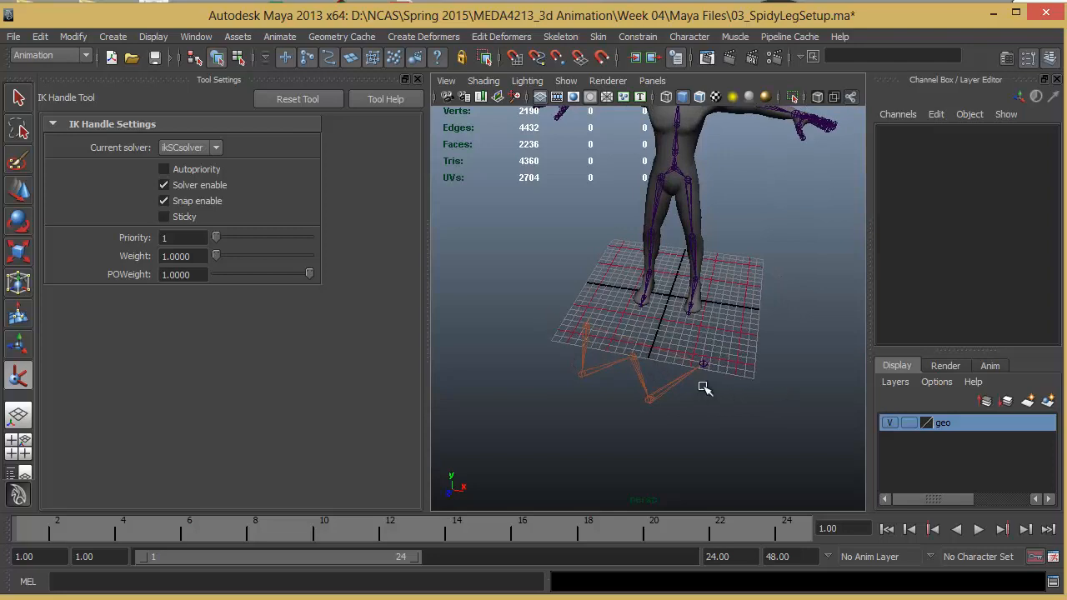
Step: Move the sample chain's IK handle to about X 3.99, Y 3.55, Z 10.92 to bend the chain
{"action": "key", "text": "w"}
{"action": "left_click_drag", "start_coordinate": [709, 398], "coordinate": [766, 352], "text": "alt"}
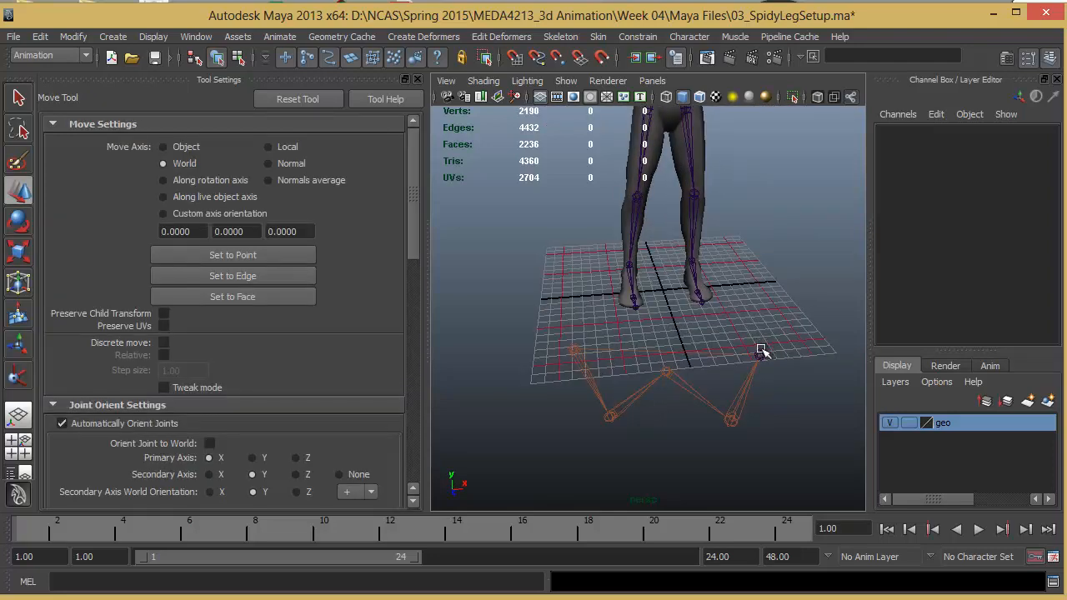
{"action": "left_click", "coordinate": [761, 350]}
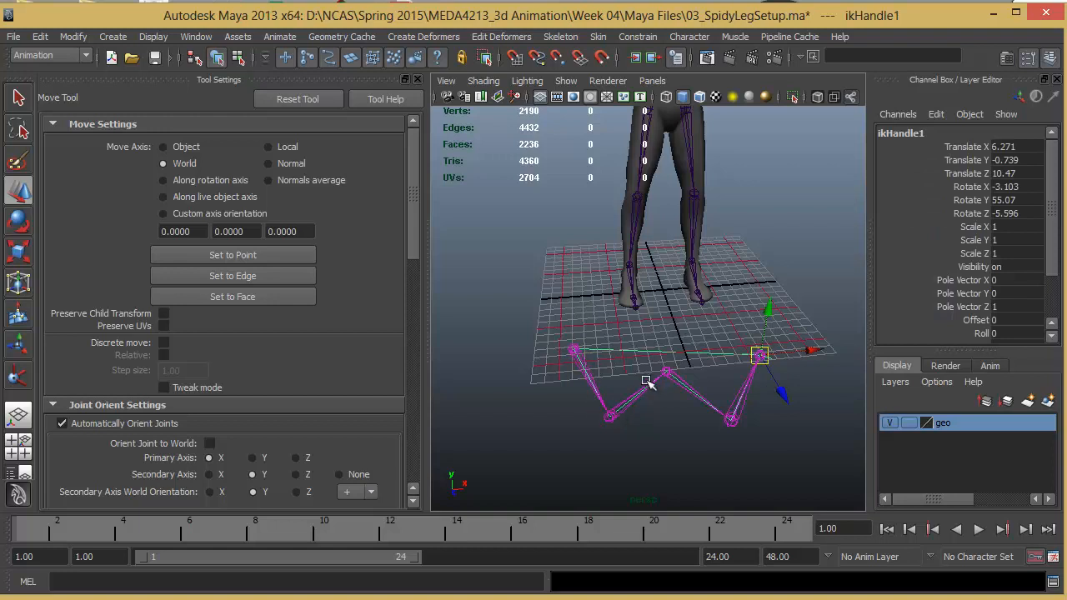
{"action": "left_click_drag", "start_coordinate": [772, 348], "coordinate": [666, 375]}
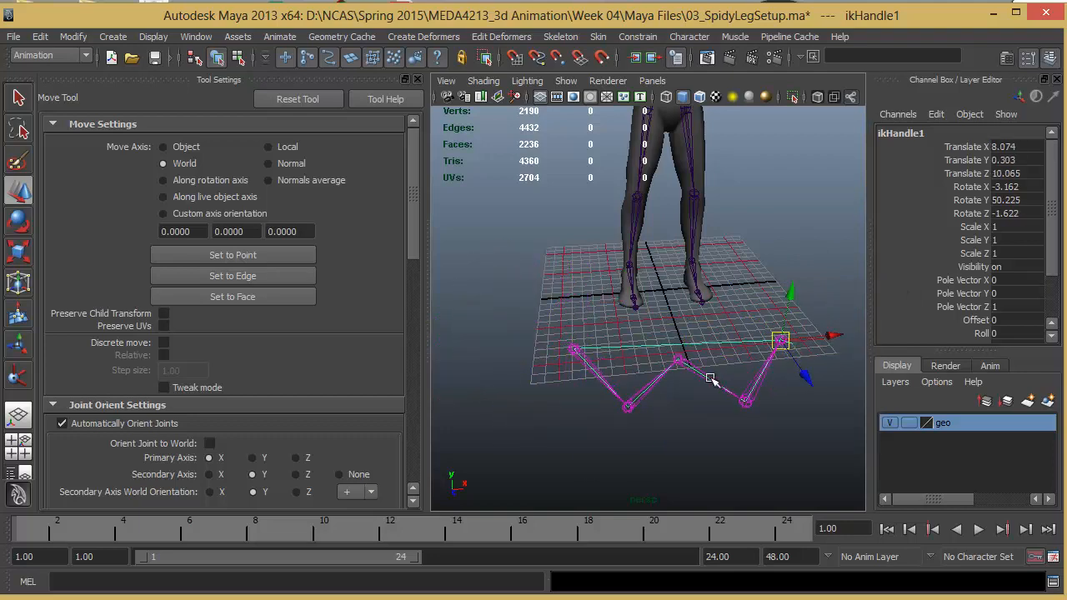
{"action": "left_click_drag", "start_coordinate": [775, 379], "coordinate": [614, 360], "text": "alt"}
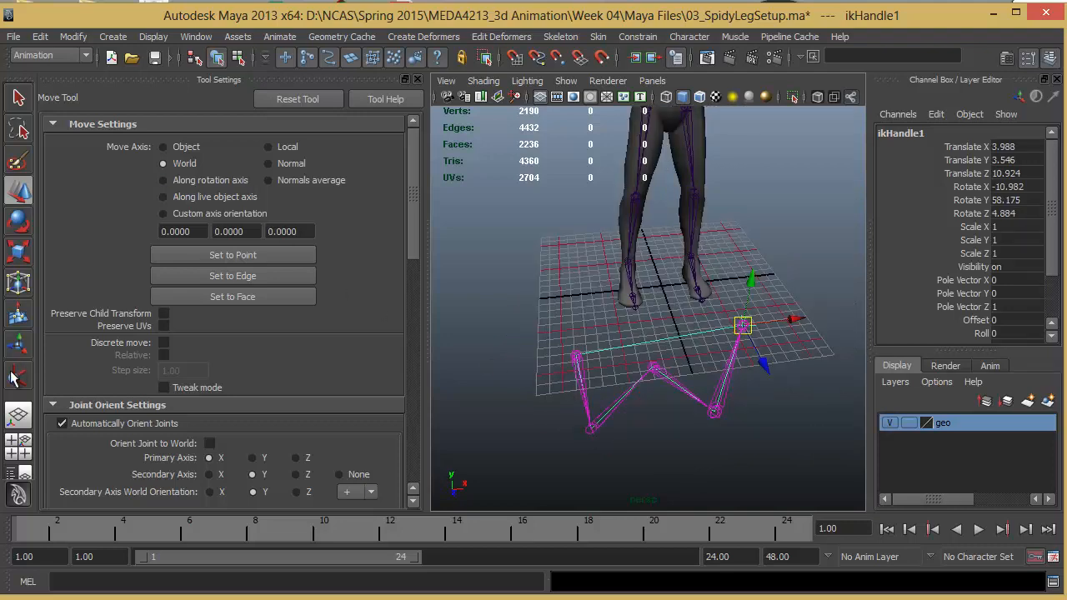
Step: Activate the IK Handle Tool and set its current solver to ikRPsolver
{"action": "left_click", "coordinate": [14, 377]}
{"action": "left_click", "coordinate": [191, 148]}
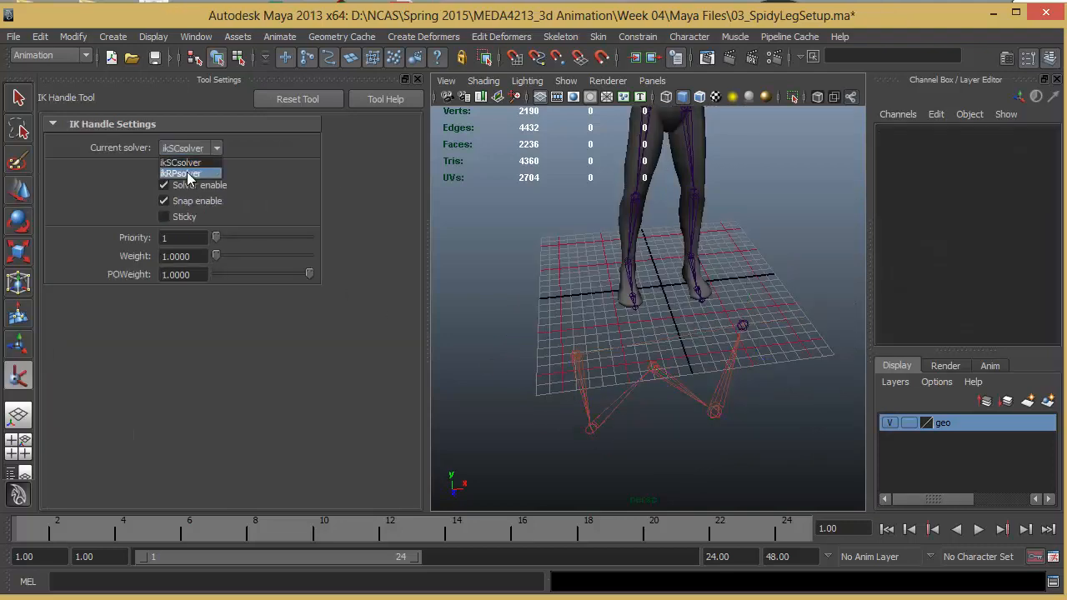
{"action": "left_click", "coordinate": [189, 174]}
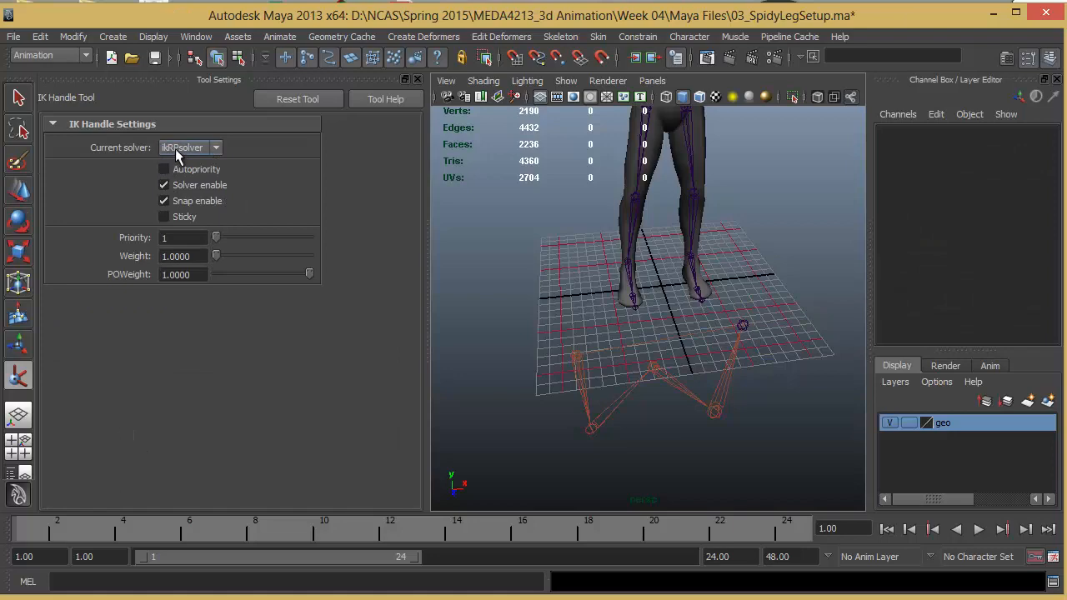
Step: Delete the sample joint chain together with its IK handle
{"action": "left_click_drag", "start_coordinate": [770, 403], "coordinate": [747, 421], "text": "alt"}
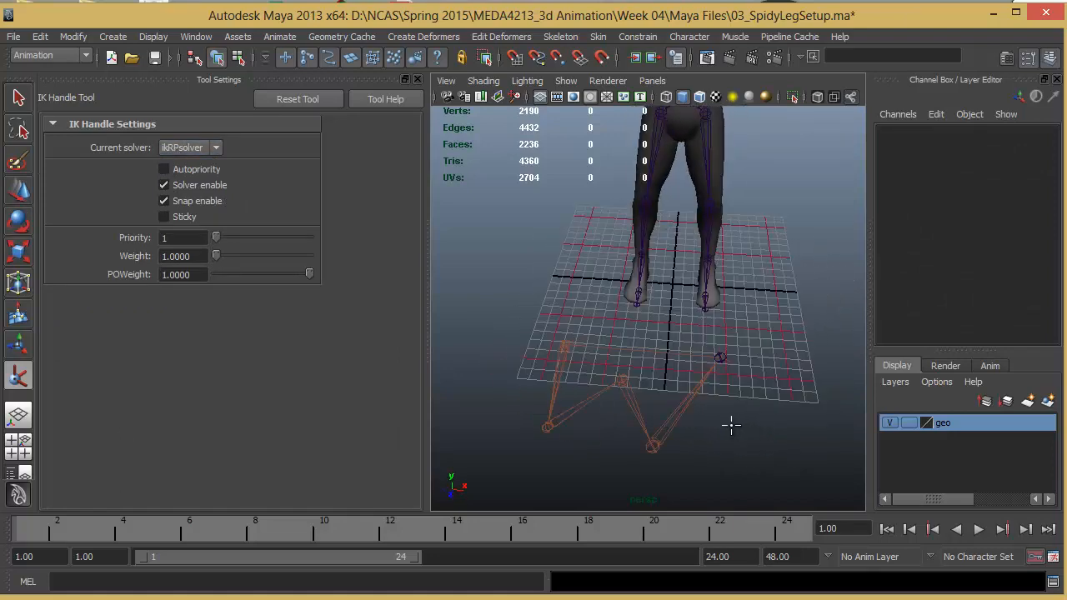
{"action": "middle_click_drag", "start_coordinate": [731, 425], "coordinate": [792, 369], "text": "alt"}
{"action": "right_click_drag", "start_coordinate": [793, 369], "coordinate": [699, 353], "text": "alt"}
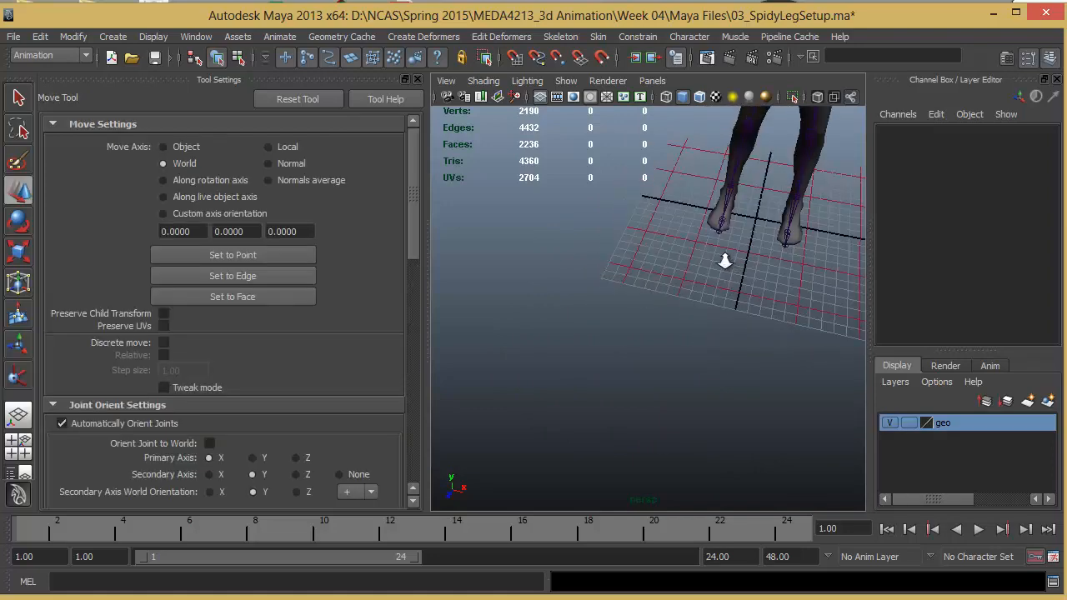
Step: Draw a new four-joint chain on the grid in front of the character, starting at about X -8.8, Z 7.93
{"action": "right_click_drag", "start_coordinate": [726, 260], "coordinate": [657, 263], "text": "alt"}
{"action": "middle_click_drag", "start_coordinate": [656, 263], "coordinate": [606, 287], "text": "alt"}
{"action": "left_click", "coordinate": [565, 38]}
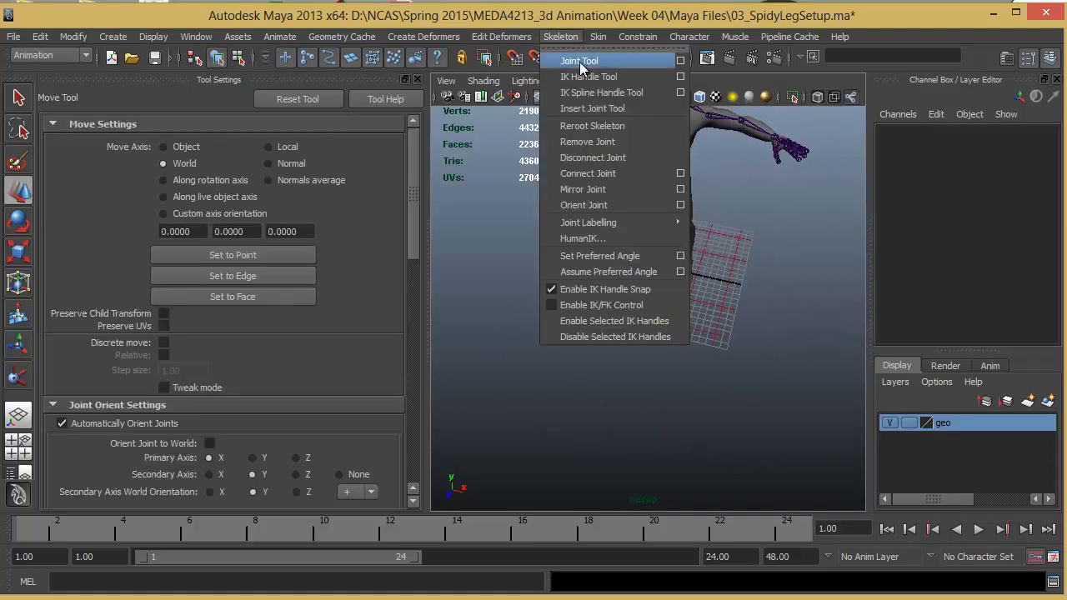
{"action": "left_click", "coordinate": [580, 60]}
{"action": "left_click", "coordinate": [594, 294]}
{"action": "left_click", "coordinate": [620, 340]}
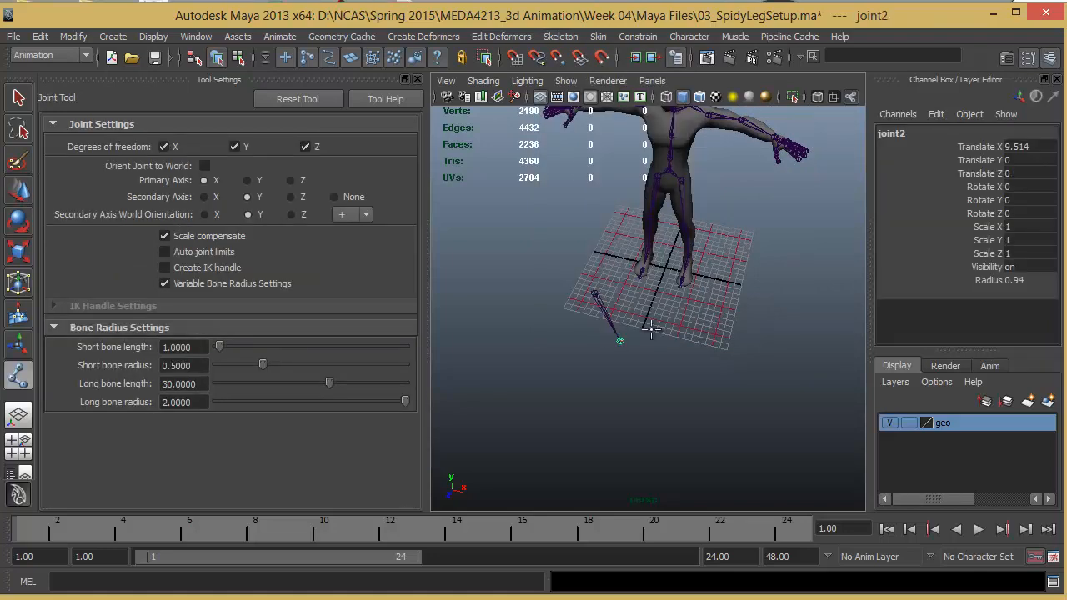
{"action": "left_click", "coordinate": [676, 325]}
{"action": "left_click", "coordinate": [695, 308]}
{"action": "key", "text": "Return"}
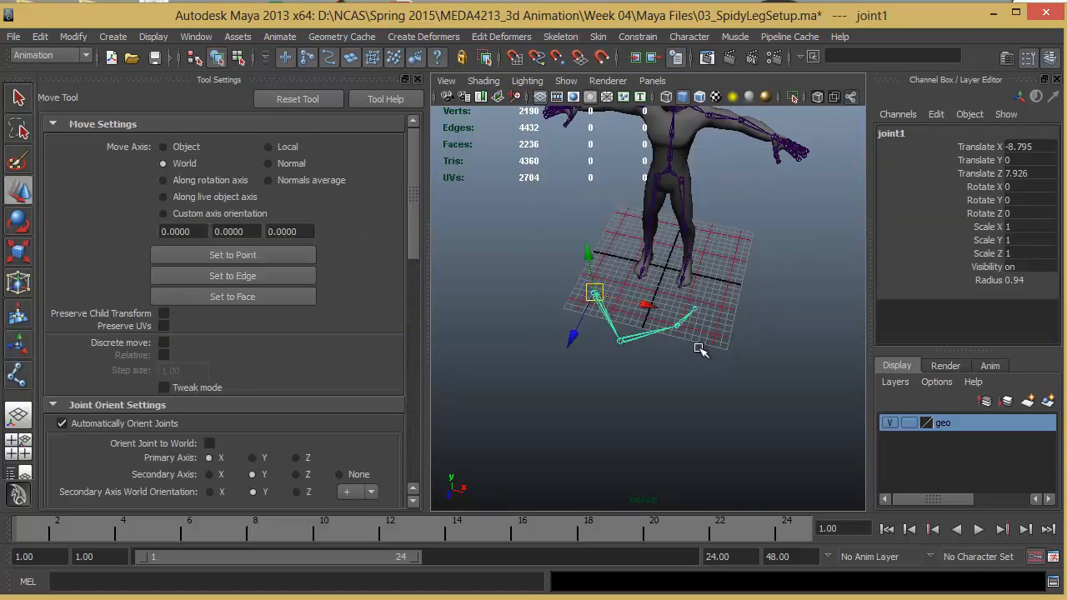
{"action": "scroll", "coordinate": [700, 350], "scroll_direction": "up", "scroll_amount": 2}
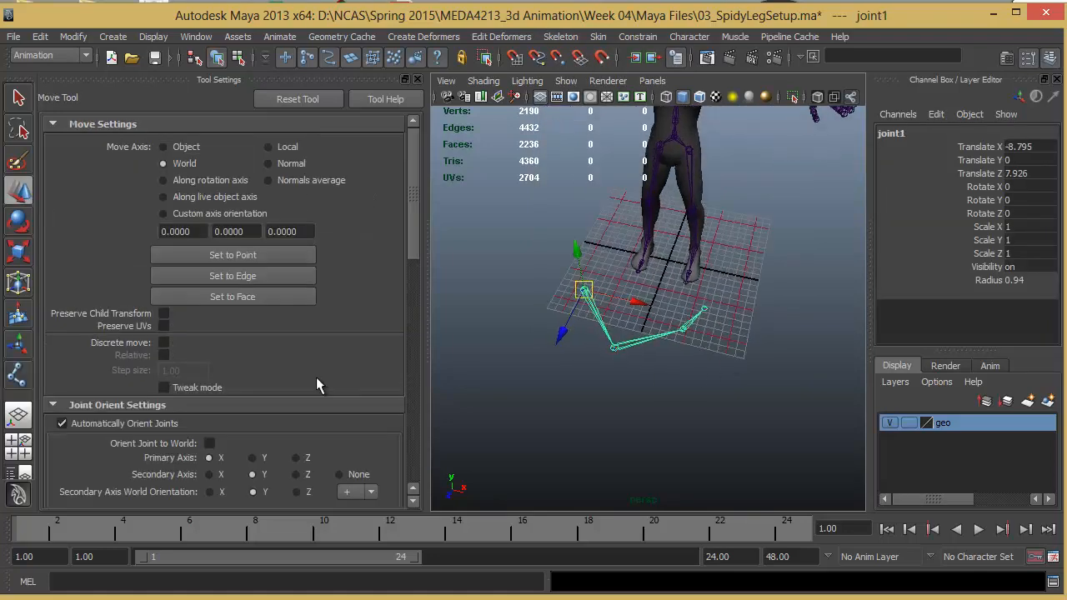
Step: Add an ikRPsolver IK handle from the new chain's first joint to its last joint
{"action": "left_click", "coordinate": [625, 36]}
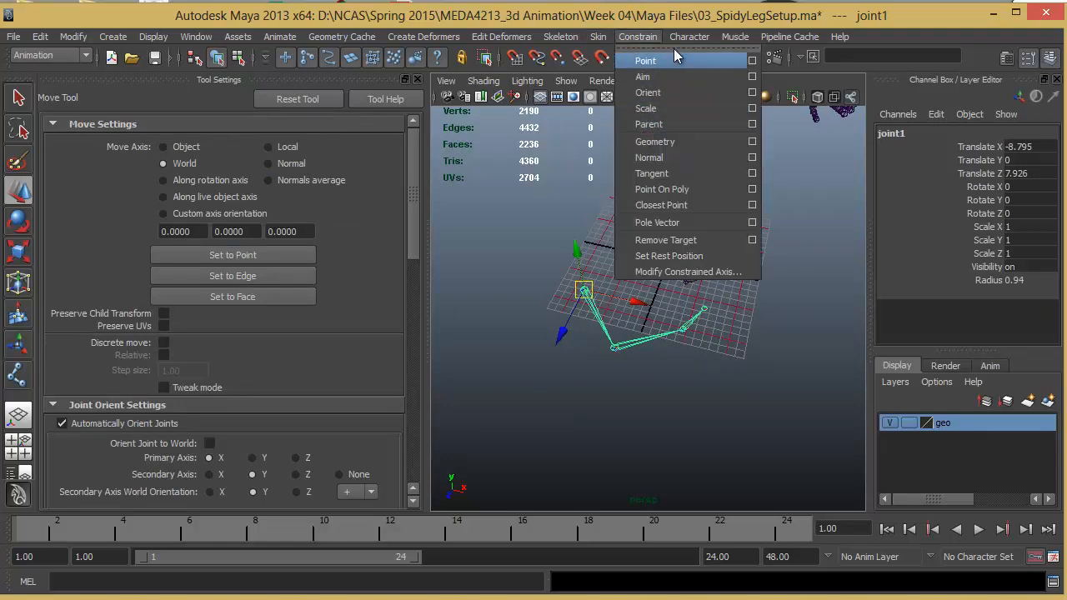
{"action": "mouse_move", "coordinate": [560, 36]}
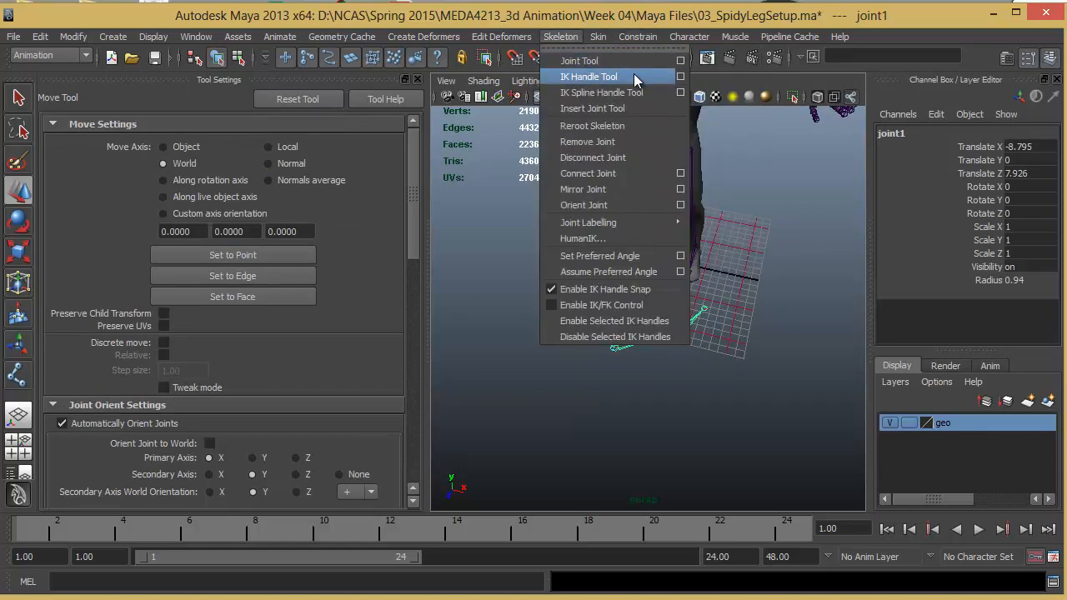
{"action": "left_click", "coordinate": [633, 77]}
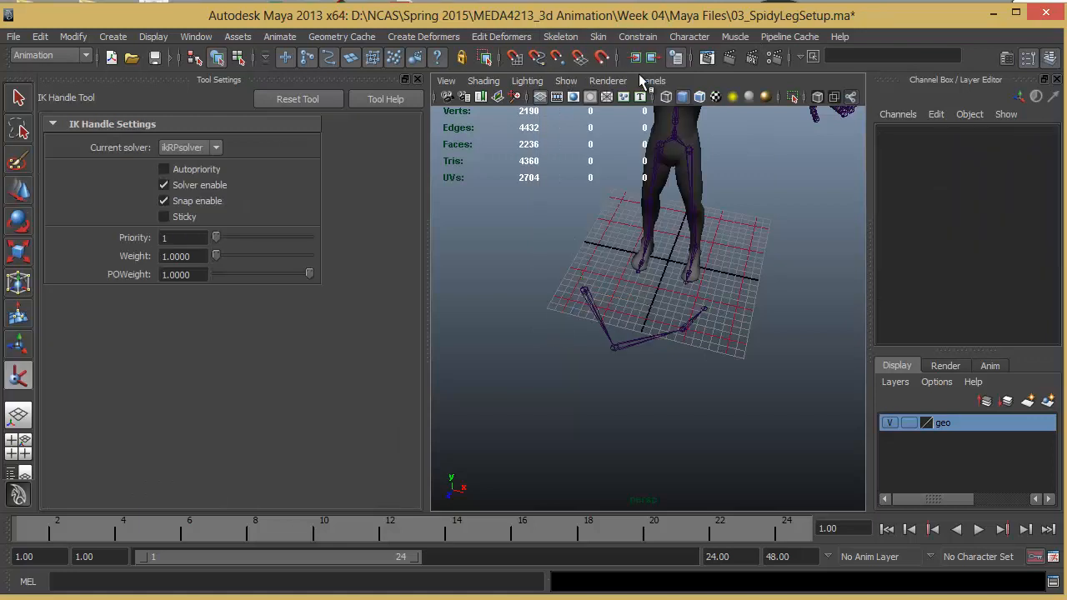
{"action": "left_click", "coordinate": [169, 146]}
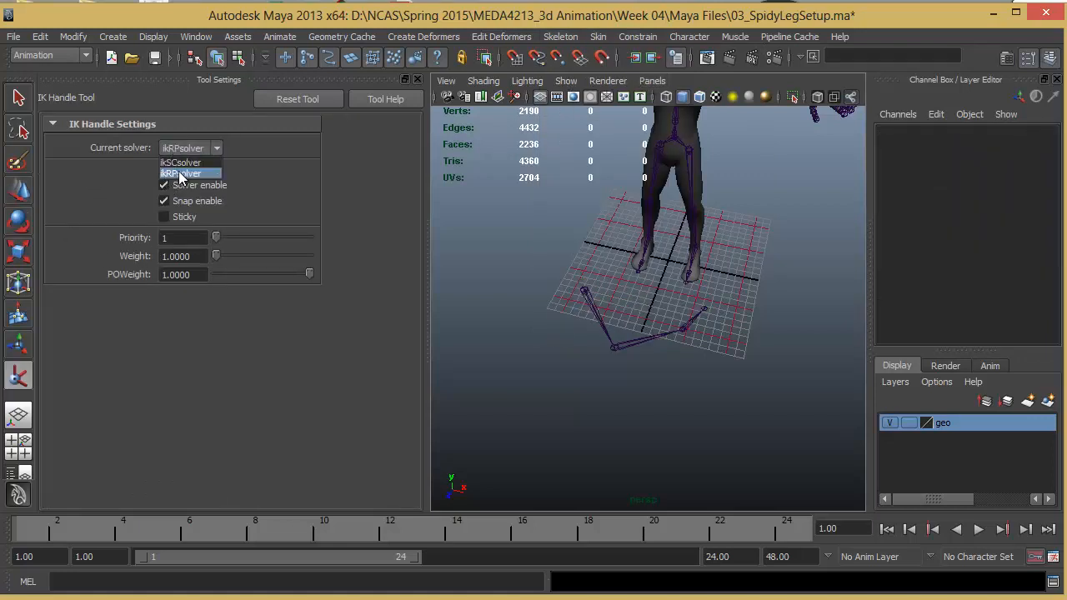
{"action": "left_click", "coordinate": [180, 174]}
{"action": "left_click", "coordinate": [586, 289]}
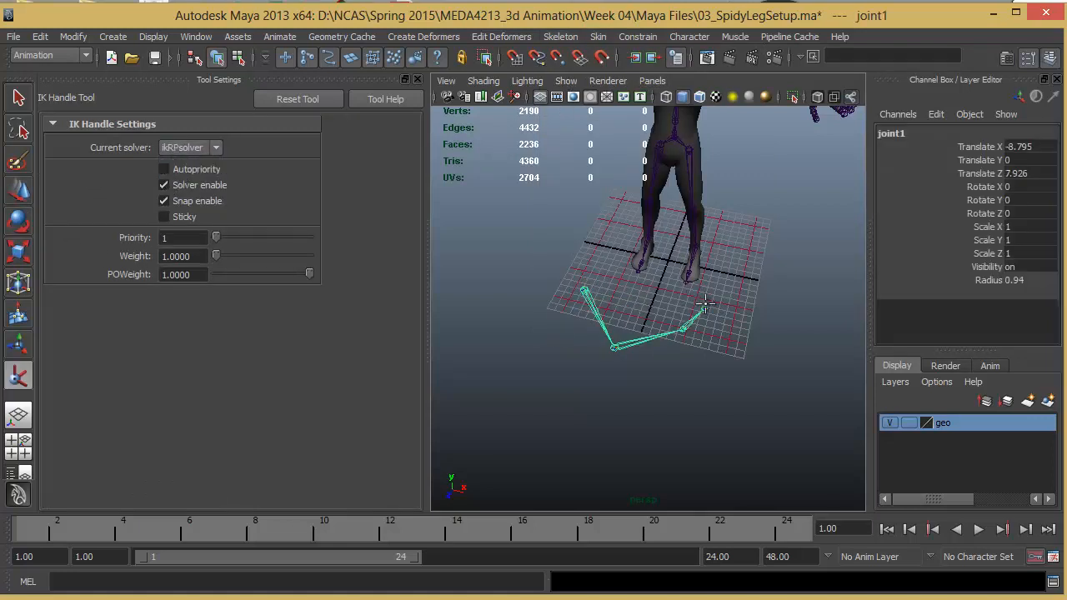
{"action": "left_click", "coordinate": [703, 306]}
Step: Try moving the new IK handle to about X 4.58, Y 1.16, Z 5.32, and undo the move
{"action": "mouse_move", "coordinate": [705, 309]}
{"action": "left_mouse_down"}
{"action": "mouse_move", "coordinate": [631, 314]}
{"action": "mouse_move", "coordinate": [694, 331]}
{"action": "mouse_move", "coordinate": [638, 290]}
{"action": "mouse_move", "coordinate": [695, 317]}
{"action": "mouse_move", "coordinate": [695, 294]}
{"action": "left_mouse_up"}
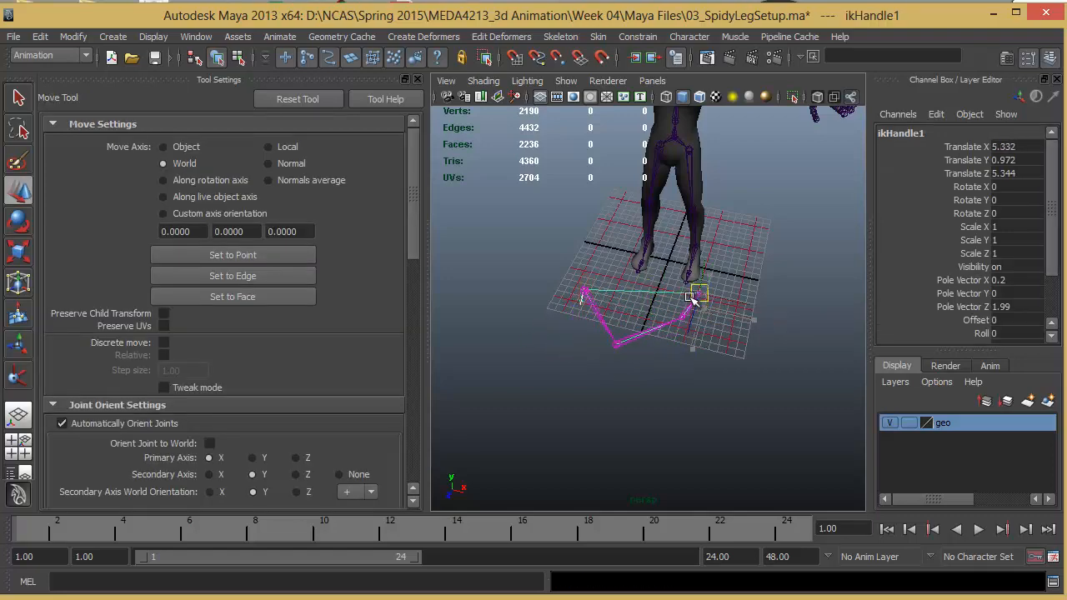
{"action": "left_click_drag", "start_coordinate": [622, 351], "coordinate": [770, 375], "text": "alt"}
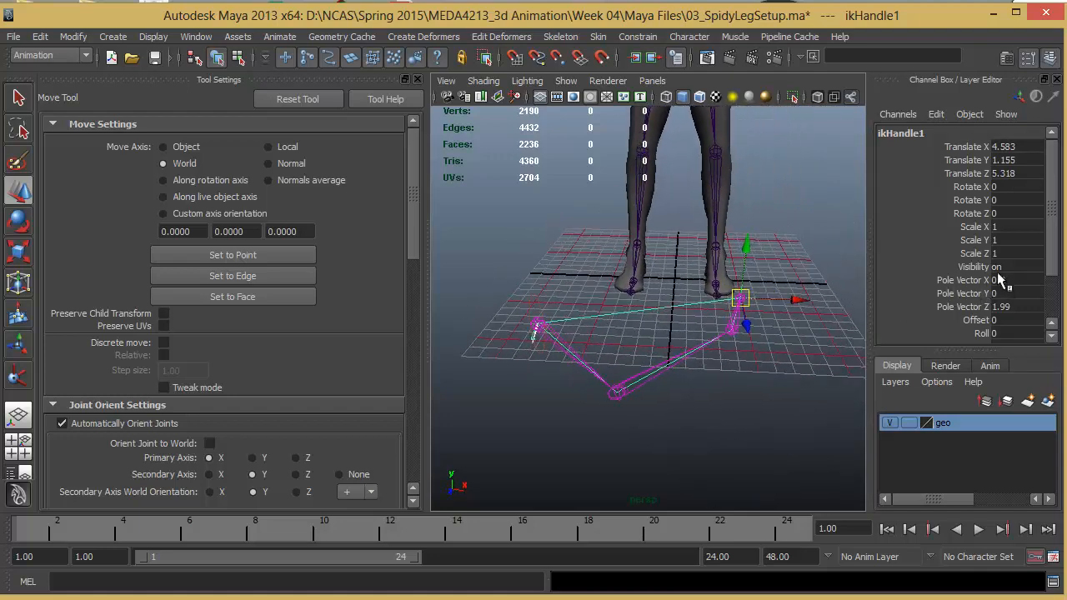
{"action": "right_click_drag", "start_coordinate": [710, 362], "coordinate": [648, 376], "text": "alt"}
{"action": "left_click_drag", "start_coordinate": [648, 376], "coordinate": [664, 392], "text": "alt"}
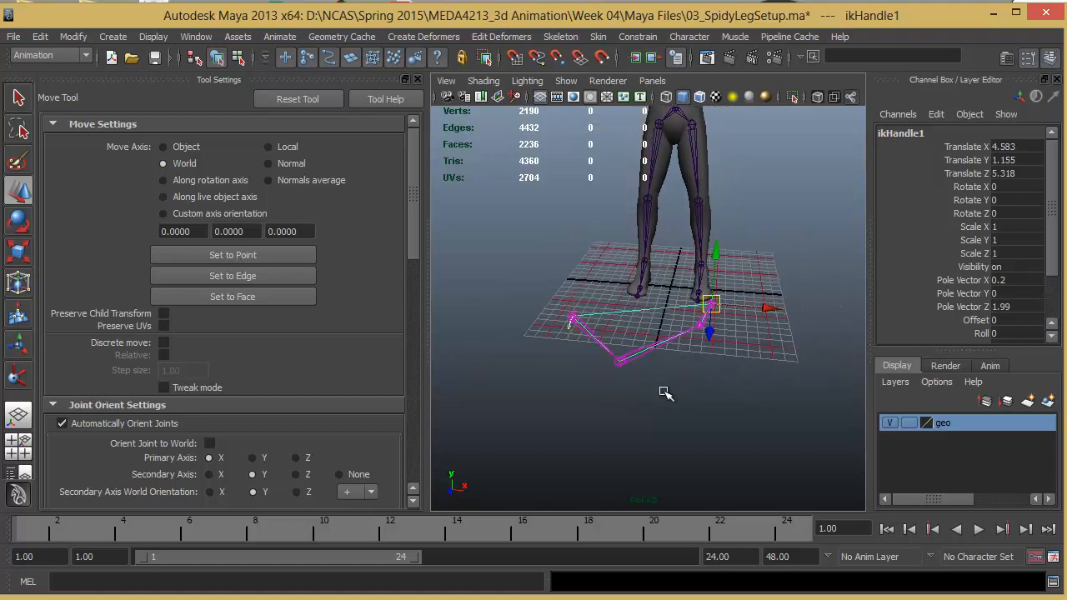
{"action": "key", "text": "ctrl+z"}
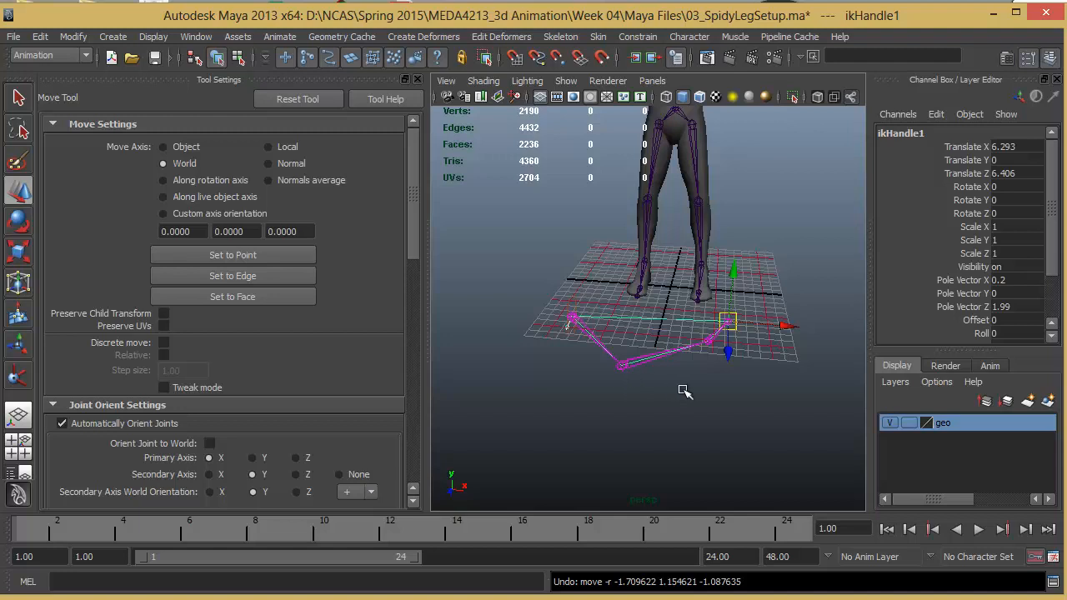
Step: Create a locator and move it in front of the joint chain to about Z 20.67
{"action": "left_click_drag", "start_coordinate": [683, 391], "coordinate": [696, 361], "text": "alt"}
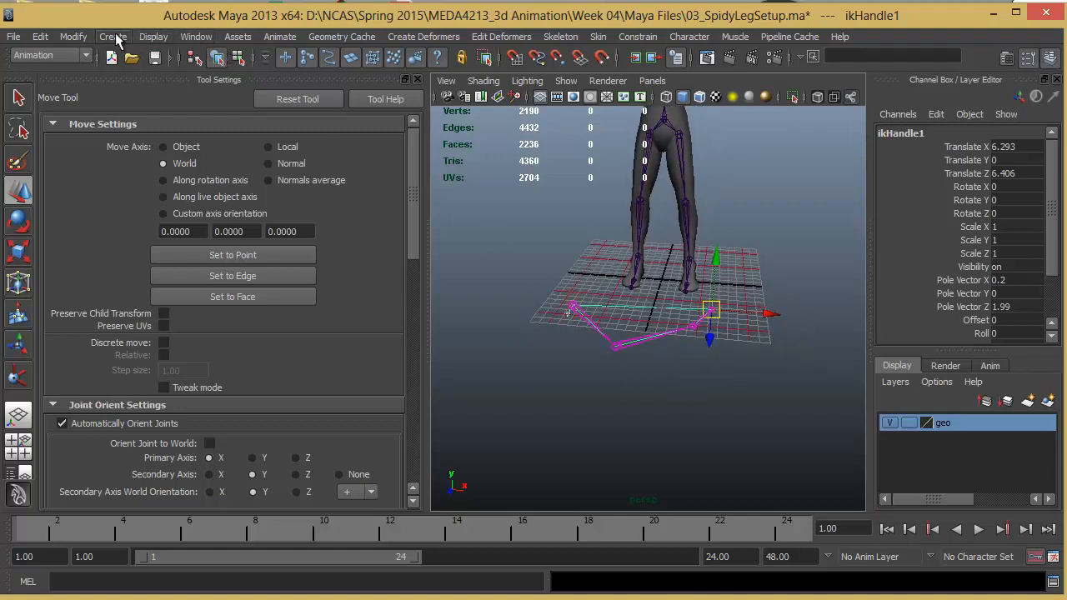
{"action": "left_click", "coordinate": [114, 37]}
{"action": "left_click", "coordinate": [149, 326]}
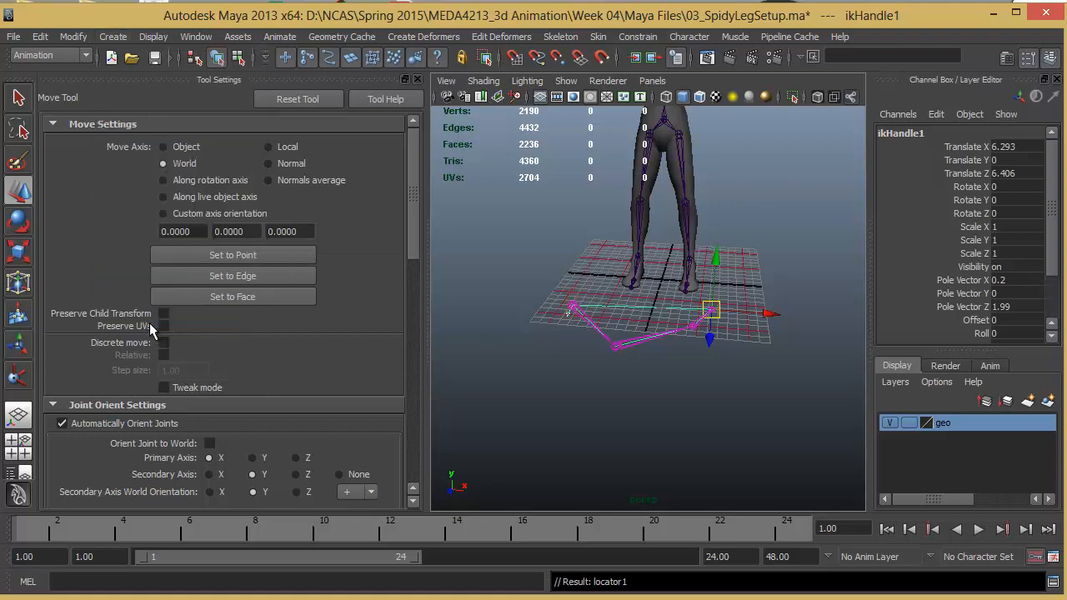
{"action": "left_click_drag", "start_coordinate": [610, 344], "coordinate": [515, 350], "text": "alt"}
{"action": "left_click_drag", "start_coordinate": [655, 304], "coordinate": [499, 390]}
{"action": "left_click_drag", "start_coordinate": [617, 375], "coordinate": [672, 371], "text": "alt"}
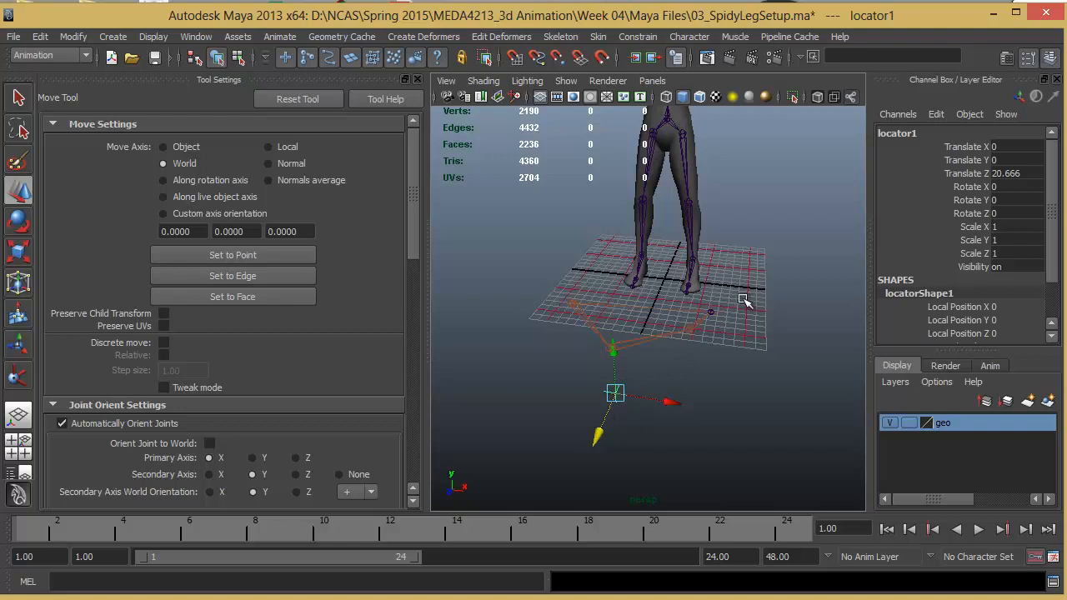
Step: Apply a Pole Vector constraint from the locator to the chain's IK handle
{"action": "left_click", "coordinate": [710, 304]}
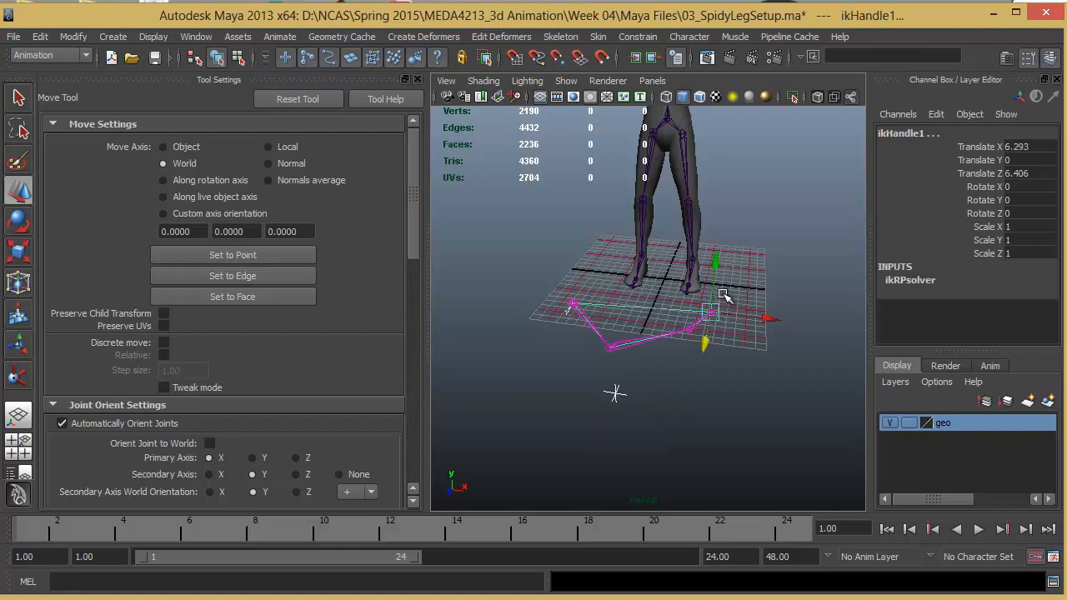
{"action": "left_click", "coordinate": [637, 37]}
{"action": "left_click", "coordinate": [666, 227]}
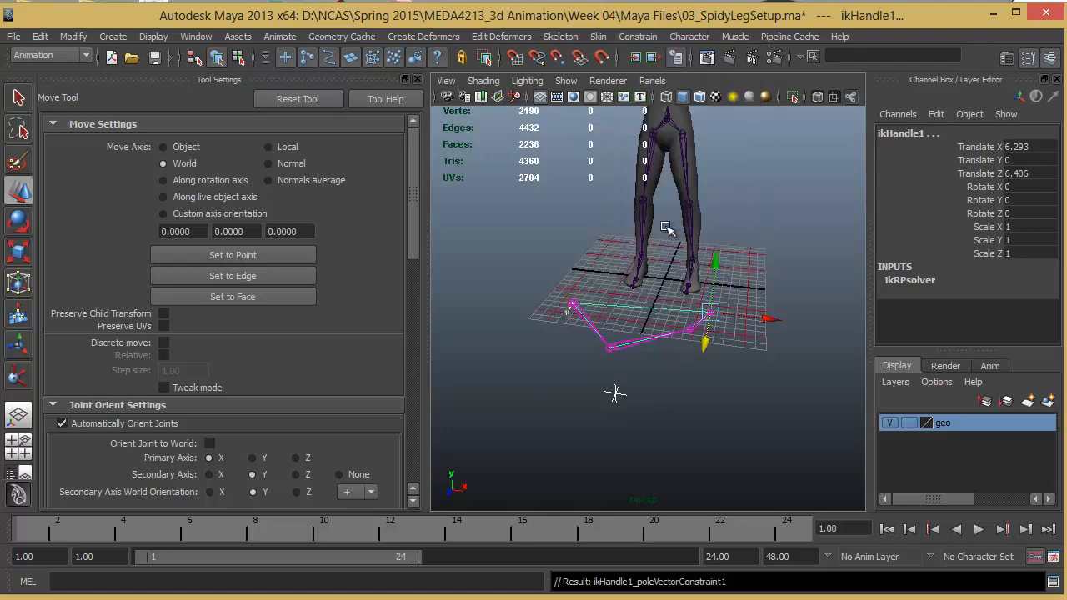
{"action": "left_click_drag", "start_coordinate": [658, 393], "coordinate": [638, 391], "text": "alt"}
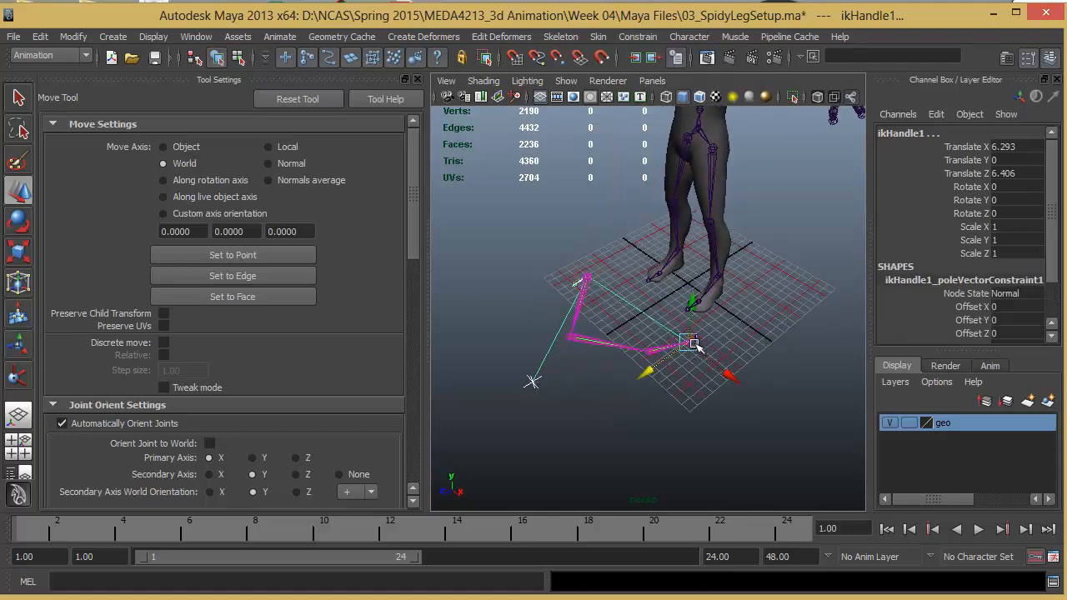
{"action": "left_click_drag", "start_coordinate": [674, 367], "coordinate": [724, 378], "text": "alt"}
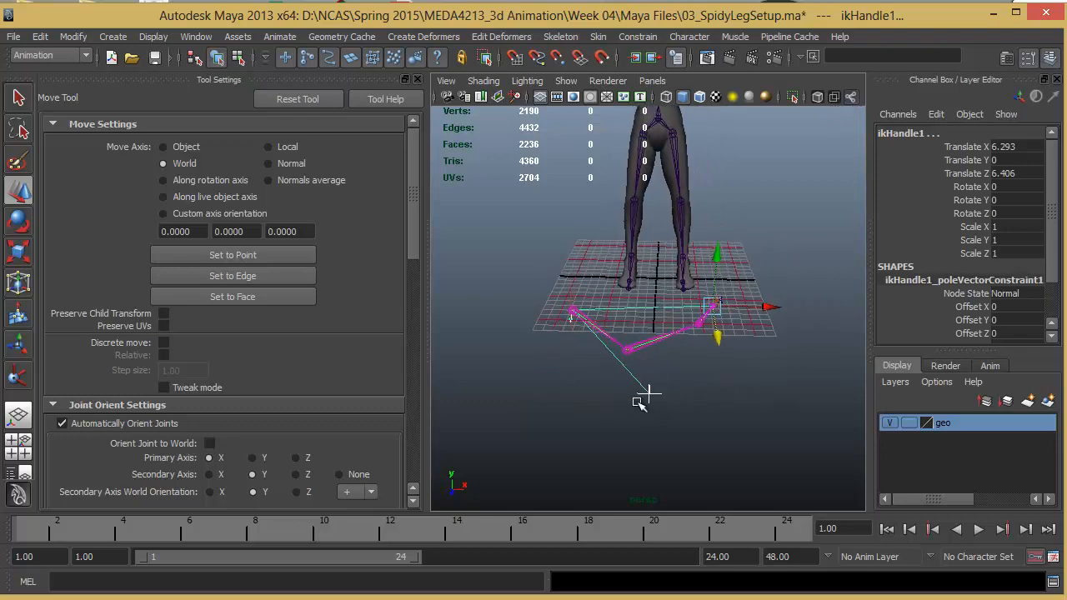
Step: Try moving the locator to swing the constrained chain, and undo the moves
{"action": "left_click", "coordinate": [605, 386]}
{"action": "left_click_drag", "start_coordinate": [602, 360], "coordinate": [528, 327]}
{"action": "key", "text": "ctrl+z"}
{"action": "key", "text": "ctrl+z"}
{"action": "key", "text": "ctrl+z"}
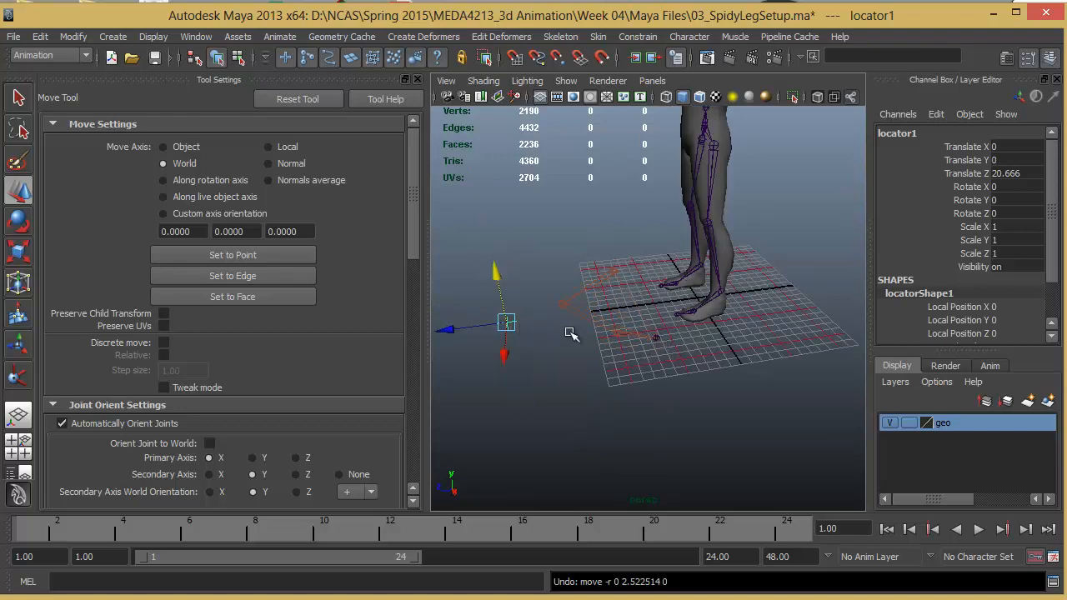
Step: Try moving the IK handle and the pole vector locator in turn to test the constraint, and undo the moves
{"action": "left_click", "coordinate": [655, 335]}
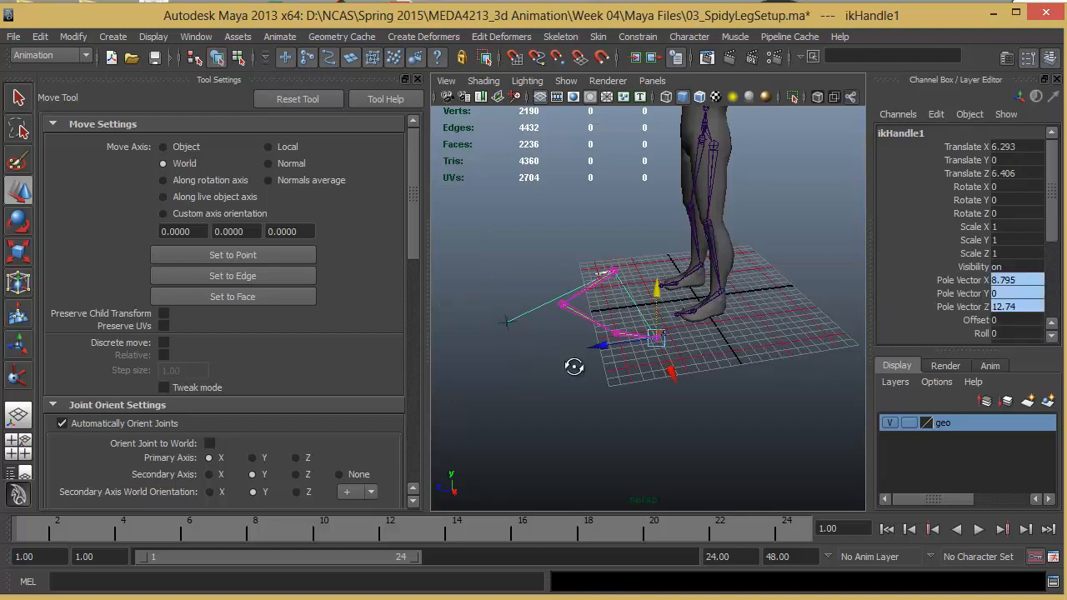
{"action": "left_click_drag", "start_coordinate": [574, 367], "coordinate": [609, 406], "text": "alt"}
{"action": "left_click_drag", "start_coordinate": [670, 358], "coordinate": [631, 361]}
{"action": "left_click", "coordinate": [516, 368]}
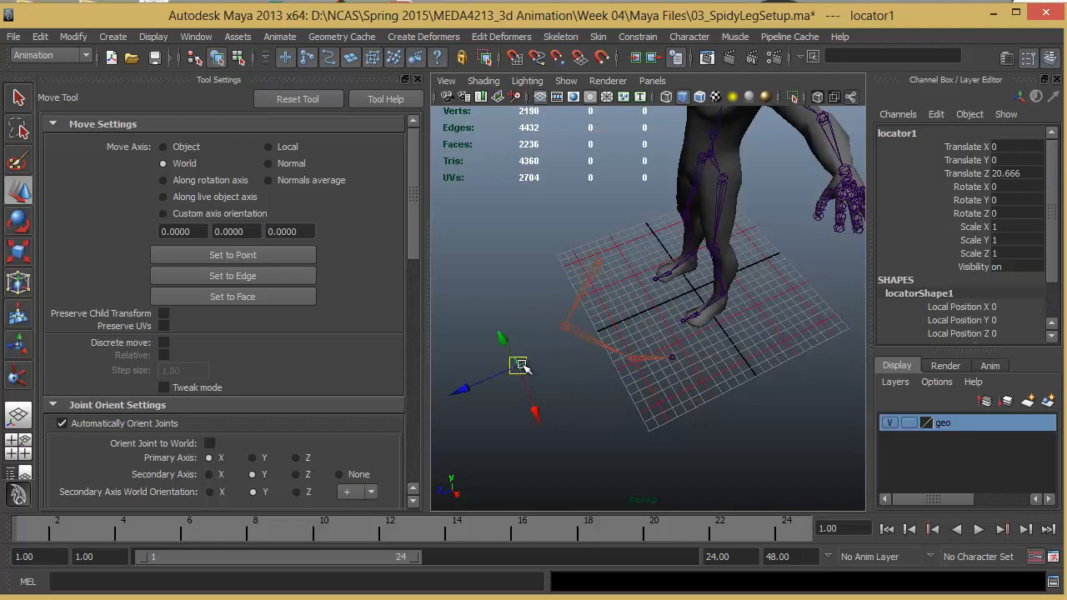
{"action": "left_click_drag", "start_coordinate": [518, 366], "coordinate": [778, 390]}
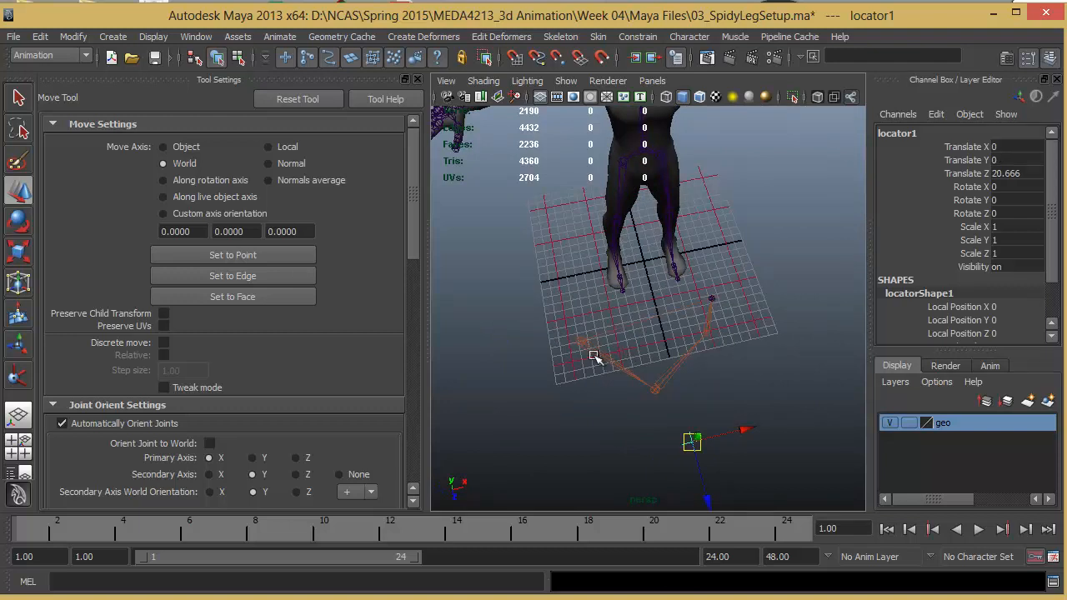
{"action": "left_click", "coordinate": [712, 301]}
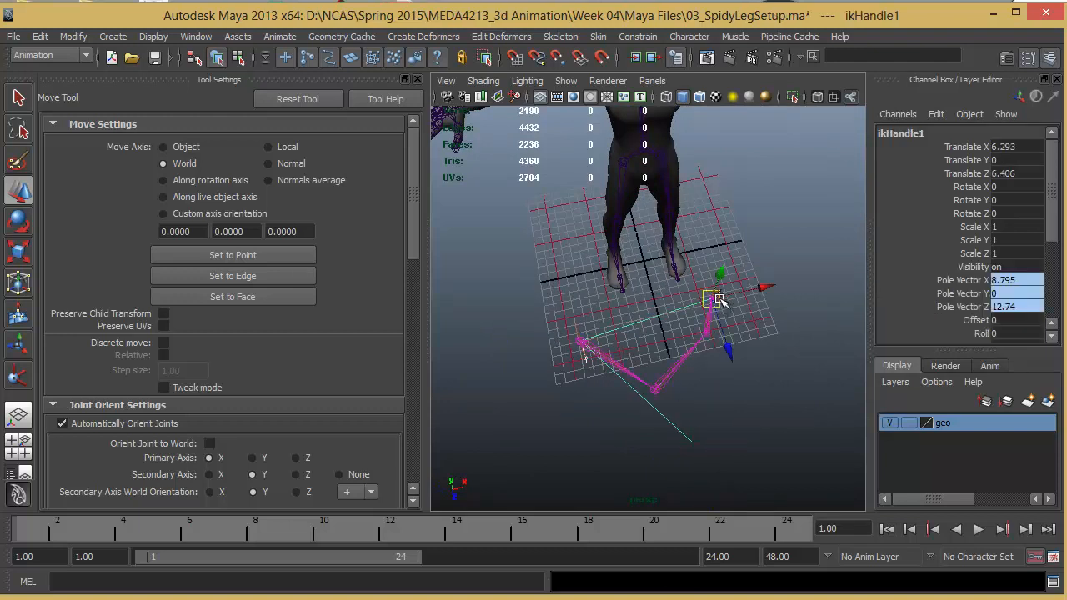
{"action": "left_click_drag", "start_coordinate": [718, 297], "coordinate": [524, 345]}
{"action": "left_click", "coordinate": [515, 339]}
{"action": "left_click_drag", "start_coordinate": [504, 296], "coordinate": [534, 278]}
{"action": "key", "text": "ctrl+z"}
Step: Delete the sample joint chain, its IK handle and the locator
{"action": "left_click_drag", "start_coordinate": [574, 316], "coordinate": [524, 317], "text": "alt"}
{"action": "left_click_drag", "start_coordinate": [481, 240], "coordinate": [697, 379]}
{"action": "key", "text": "Delete"}
Step: Examine the joints of the character's legs from the hips down to the toes
{"action": "middle_click_drag", "start_coordinate": [697, 379], "coordinate": [658, 450], "text": "alt"}
{"action": "left_click_drag", "start_coordinate": [658, 450], "coordinate": [633, 402], "text": "alt"}
{"action": "middle_click_drag", "start_coordinate": [633, 402], "coordinate": [638, 342], "text": "alt"}
{"action": "right_click_drag", "start_coordinate": [638, 342], "coordinate": [693, 352], "text": "alt"}
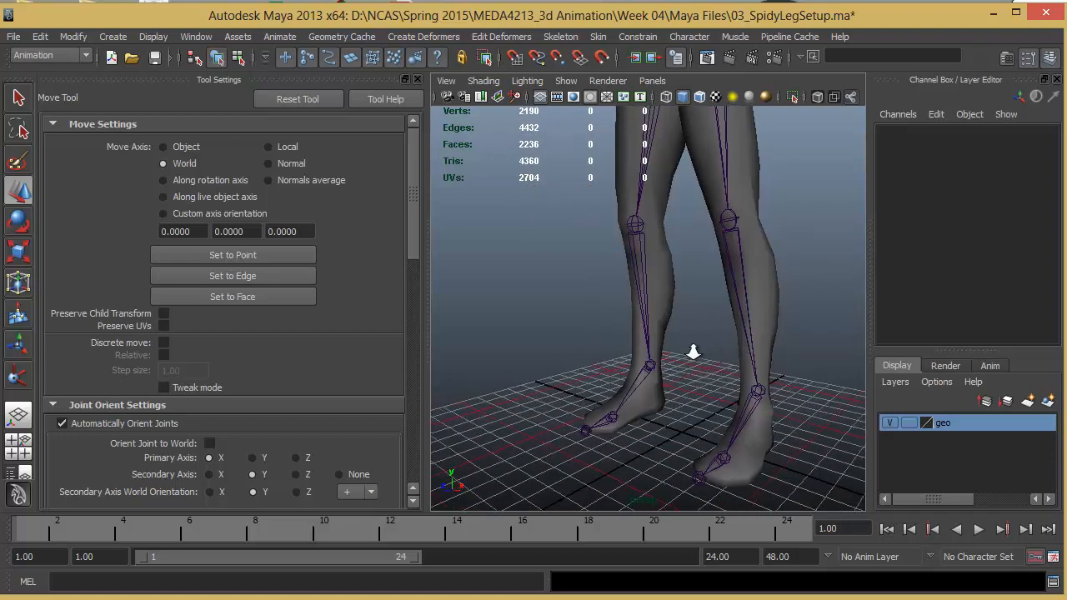
{"action": "middle_click_drag", "start_coordinate": [692, 353], "coordinate": [666, 381], "text": "alt"}
{"action": "left_click_drag", "start_coordinate": [666, 380], "coordinate": [627, 273], "text": "alt"}
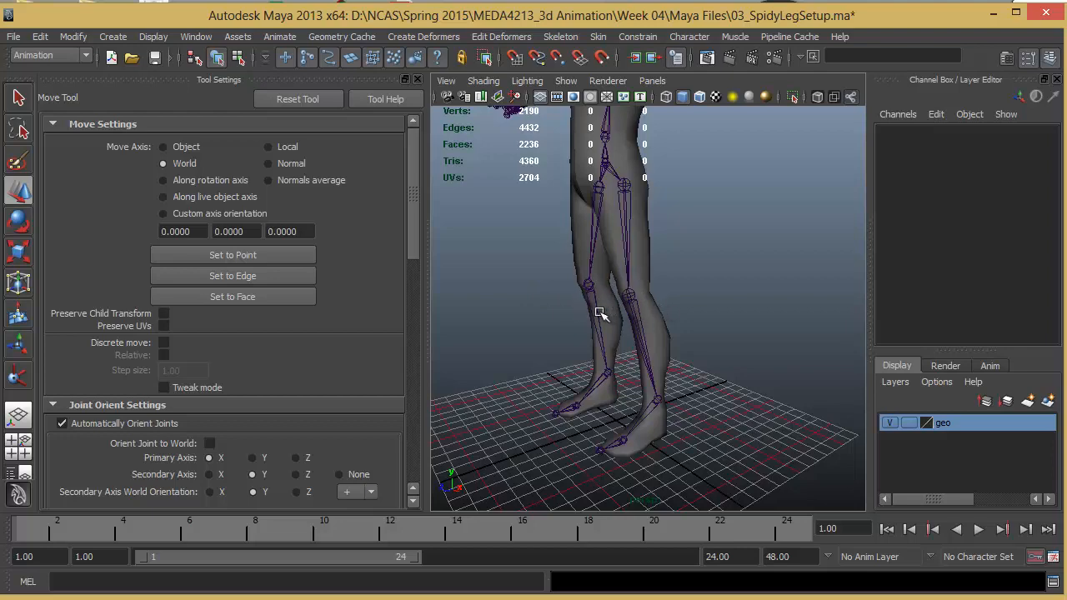
Step: Create a rotate-plane (ikRPsolver) IK handle from the left hip joint jt_leftLeg to the left ankle joint
{"action": "left_click_drag", "start_coordinate": [695, 357], "coordinate": [700, 346], "text": "alt"}
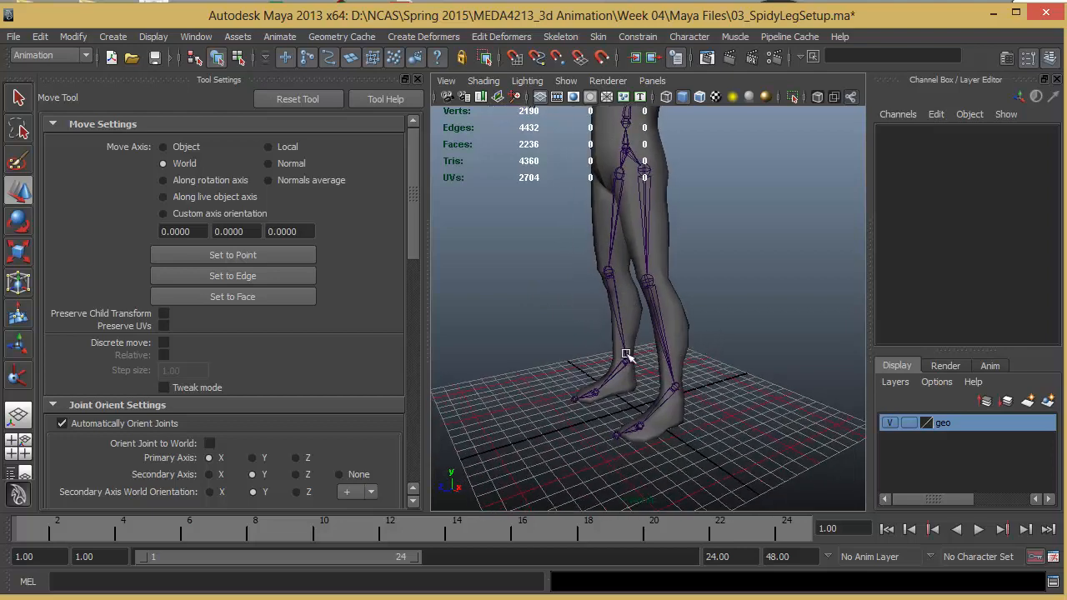
{"action": "left_click", "coordinate": [17, 379]}
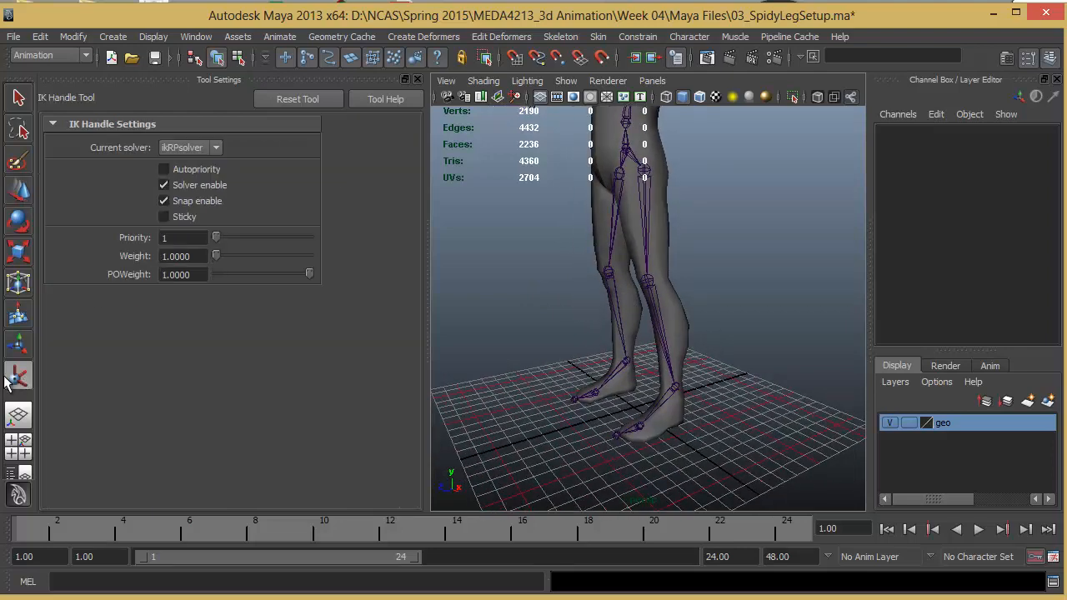
{"action": "left_click", "coordinate": [164, 168]}
{"action": "left_click", "coordinate": [643, 172]}
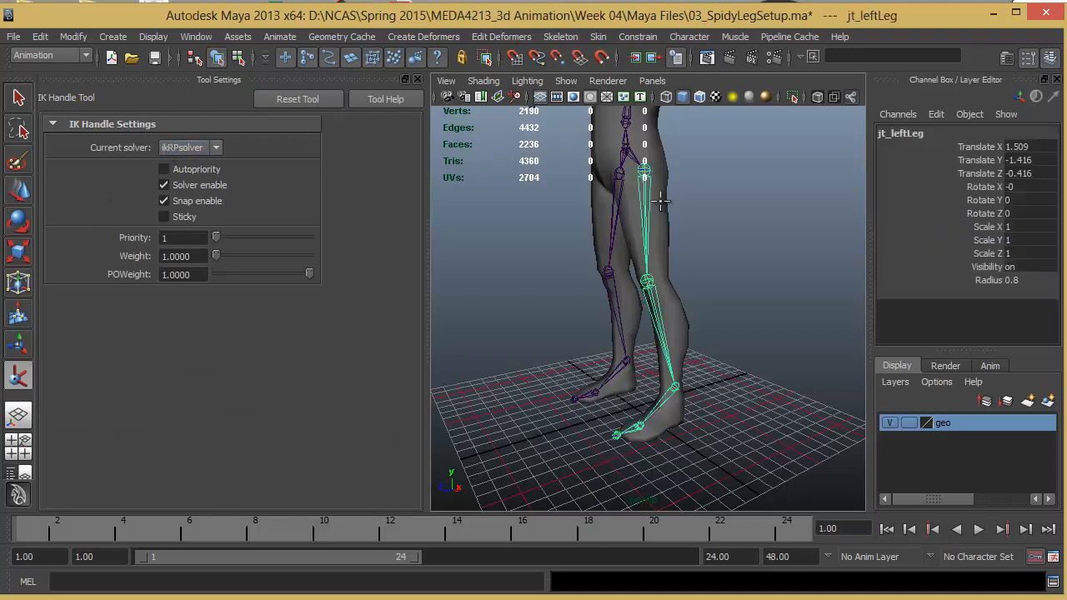
{"action": "left_click", "coordinate": [676, 385]}
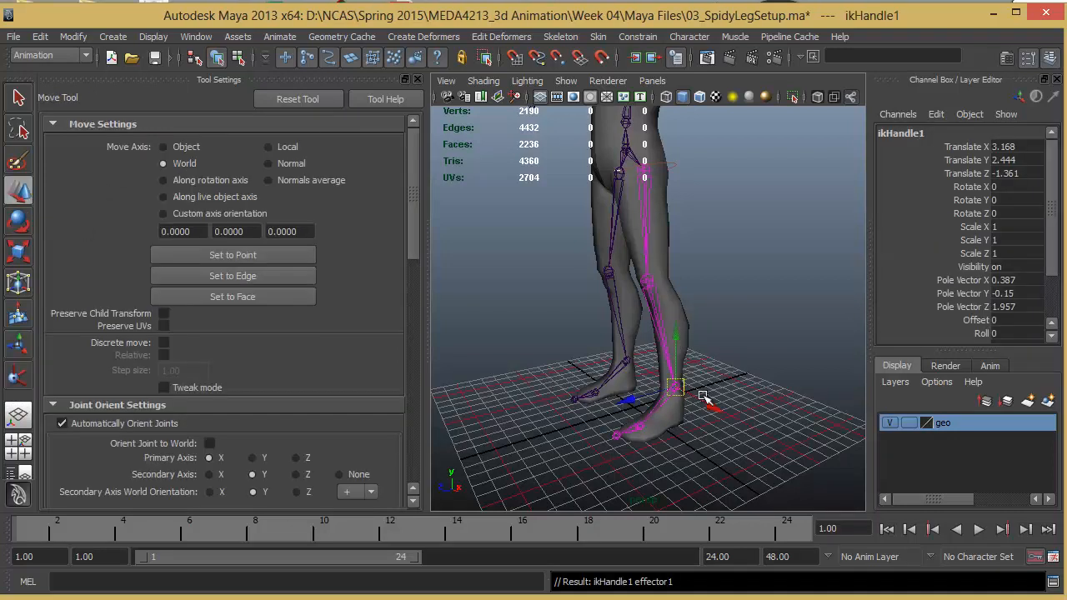
Step: Try raising the left ankle's IK handle to test the knee bend, and undo the moves
{"action": "left_click_drag", "start_coordinate": [696, 426], "coordinate": [661, 388], "text": "alt"}
{"action": "key", "text": "ctrl+z"}
{"action": "left_click_drag", "start_coordinate": [744, 434], "coordinate": [648, 400], "text": "alt"}
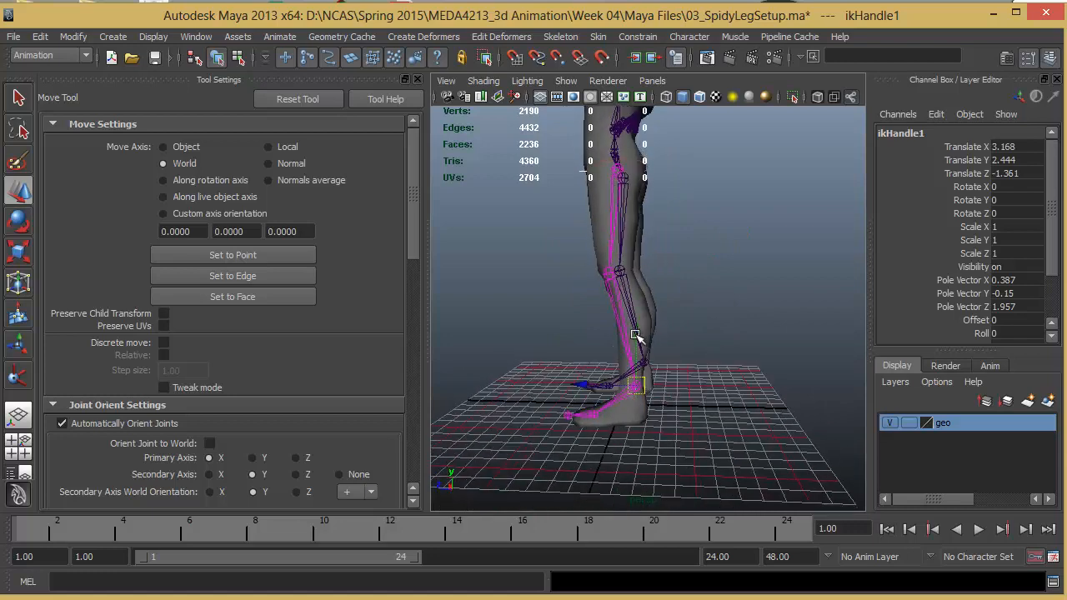
{"action": "left_click_drag", "start_coordinate": [635, 335], "coordinate": [666, 285]}
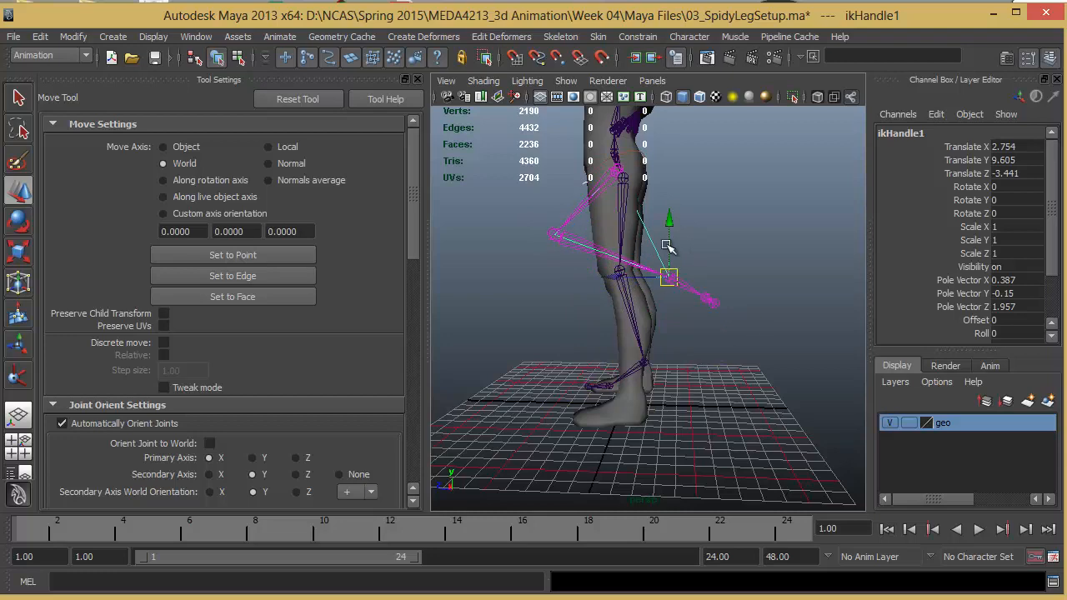
{"action": "key", "text": "ctrl+z"}
{"action": "key", "text": "ctrl+z"}
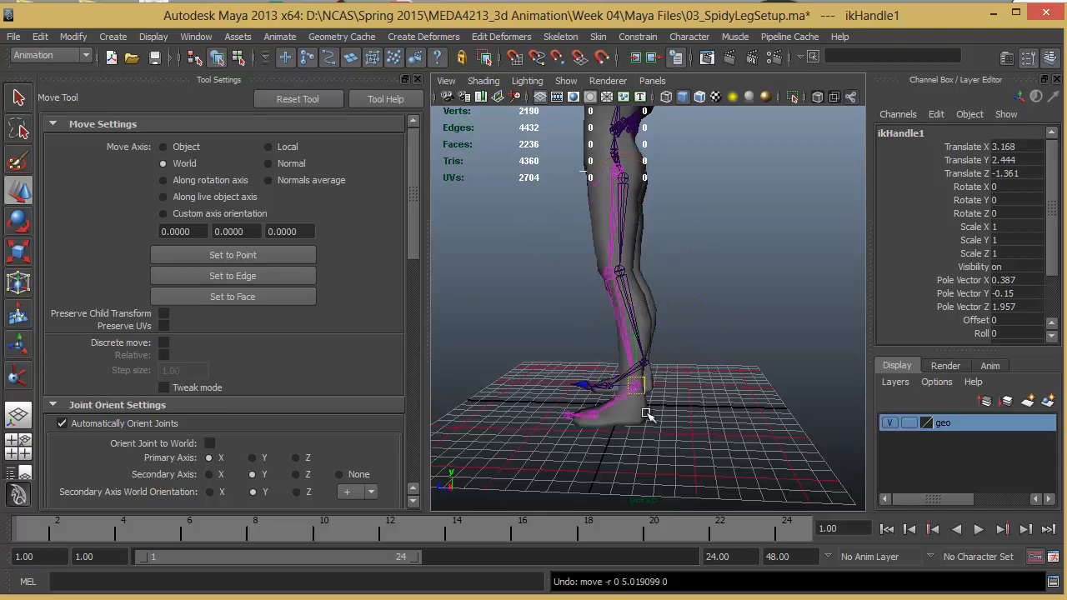
Step: Create a single-chain (ikSCsolver) IK handle from the left ankle joint to the ball joint of the foot
{"action": "left_click_drag", "start_coordinate": [648, 414], "coordinate": [704, 399], "text": "alt"}
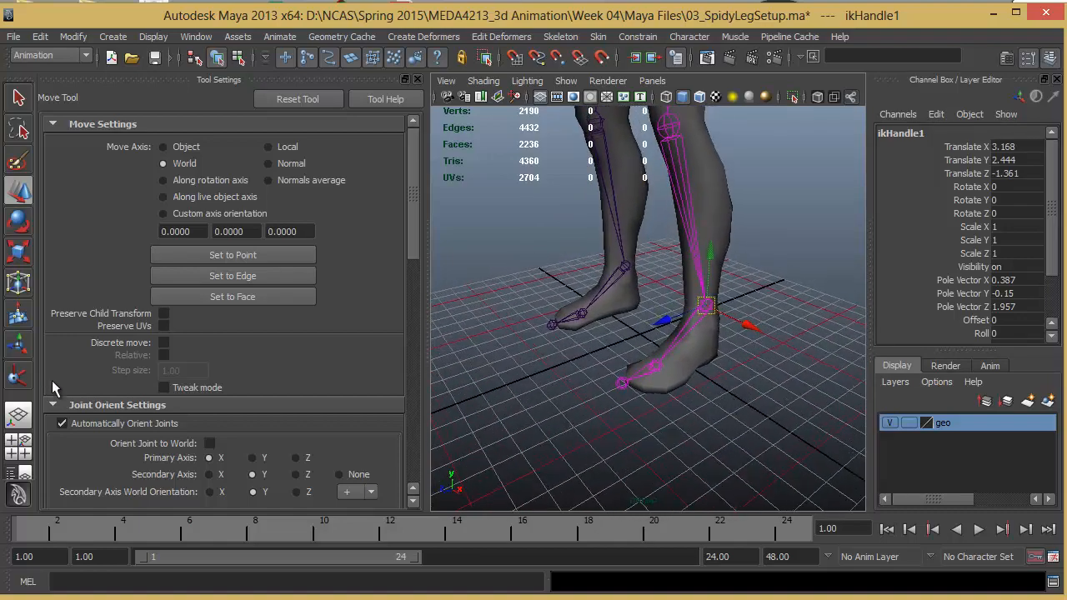
{"action": "left_click", "coordinate": [19, 377]}
{"action": "left_click", "coordinate": [188, 149]}
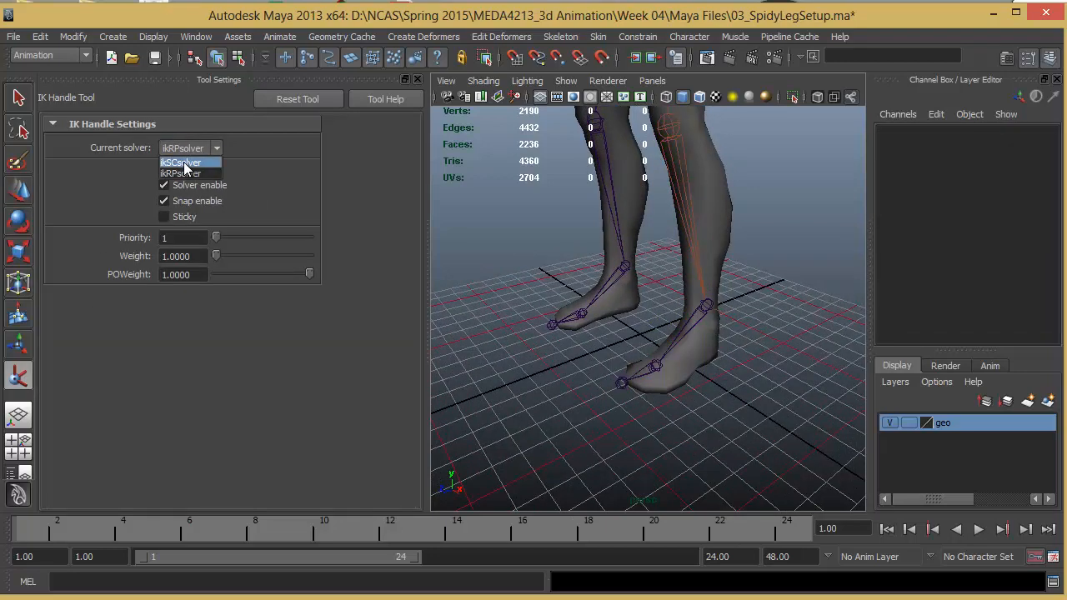
{"action": "right_click_drag", "start_coordinate": [698, 366], "coordinate": [771, 378], "text": "alt"}
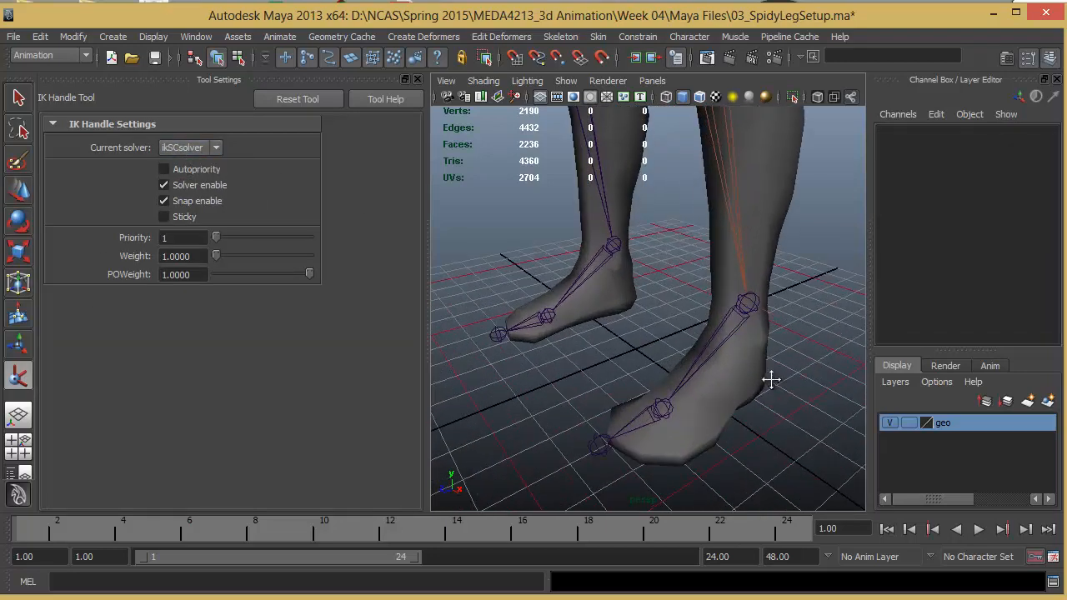
{"action": "middle_click_drag", "start_coordinate": [771, 378], "coordinate": [768, 345], "text": "alt"}
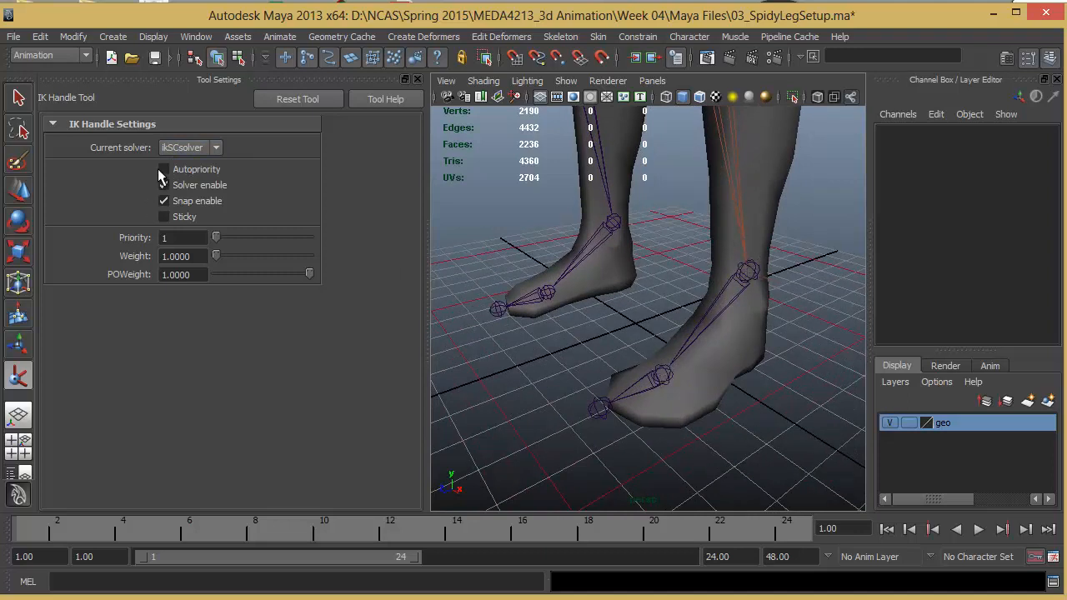
{"action": "left_click", "coordinate": [750, 269]}
{"action": "left_click", "coordinate": [661, 375]}
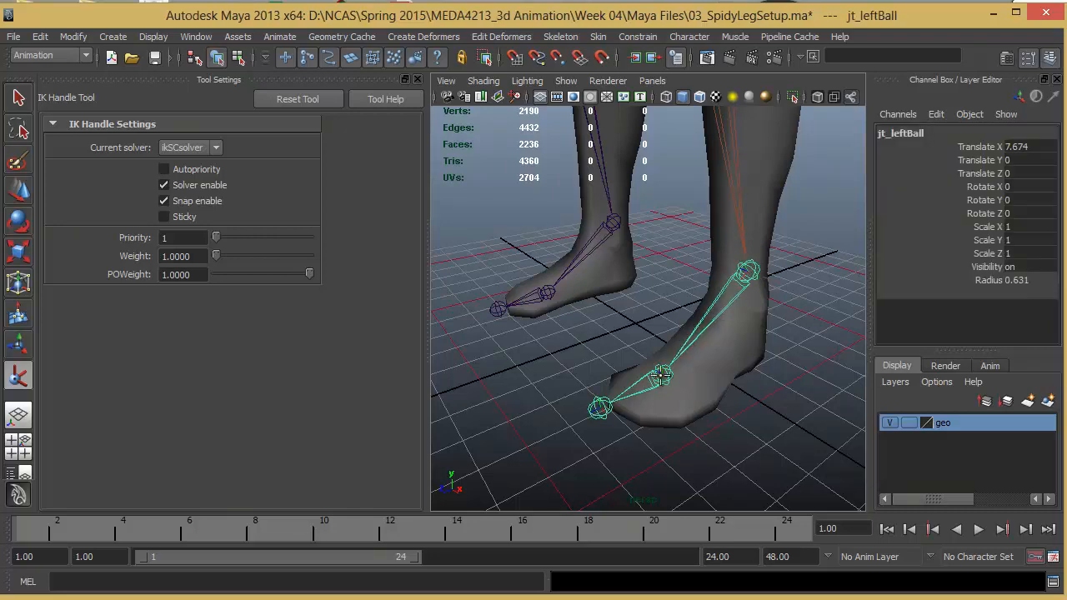
{"action": "key", "text": "w"}
Step: Create another ikSCsolver IK handle from the left foot's ball joint to its toe joint
{"action": "left_click", "coordinate": [17, 376]}
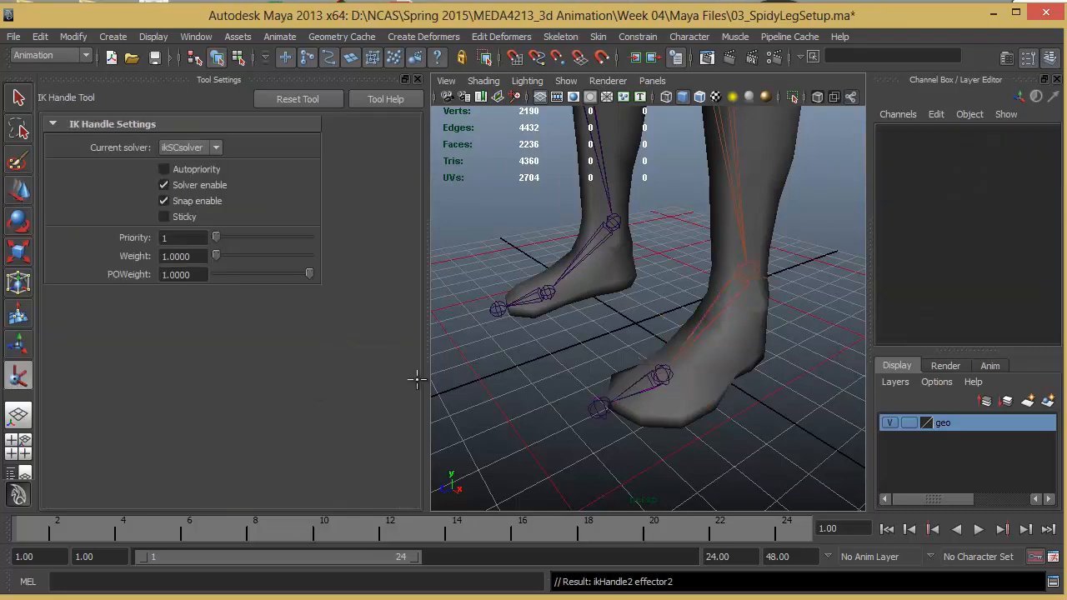
{"action": "left_click", "coordinate": [600, 406]}
{"action": "left_click", "coordinate": [659, 377]}
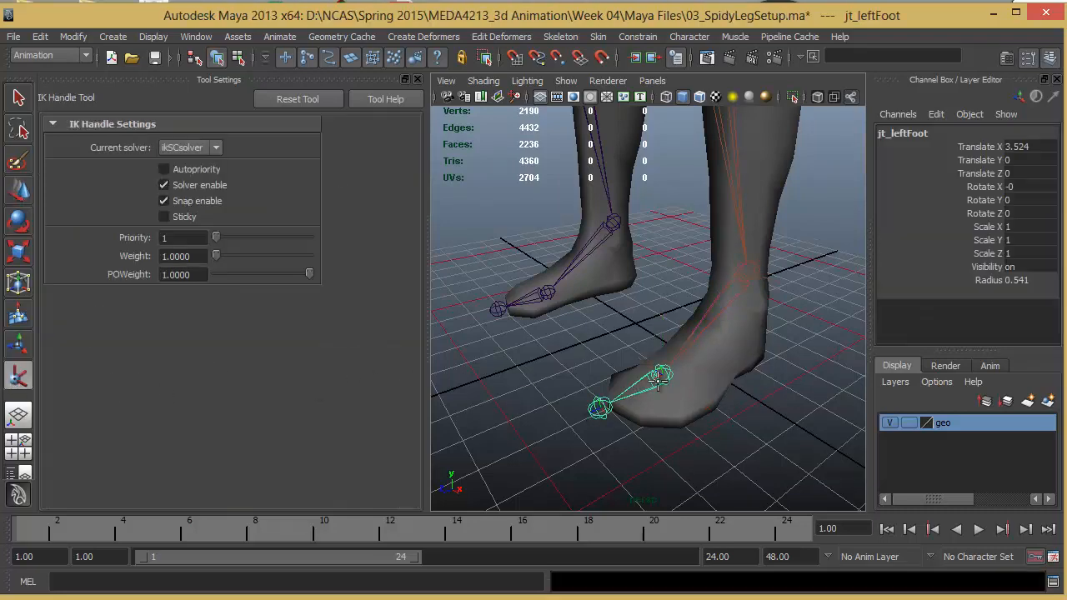
{"action": "left_click", "coordinate": [599, 407]}
{"action": "key", "text": "w"}
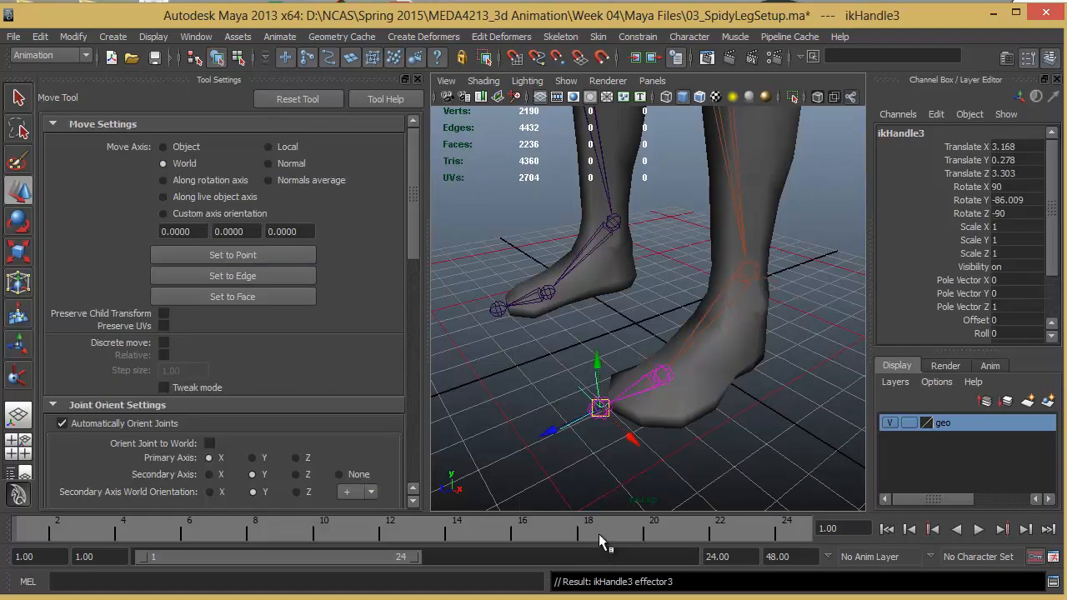
Step: Open the Outliner, check which joints each IK handle controls, and rename the hip-to-ankle handle ikleftLeg01
{"action": "left_click", "coordinate": [208, 37]}
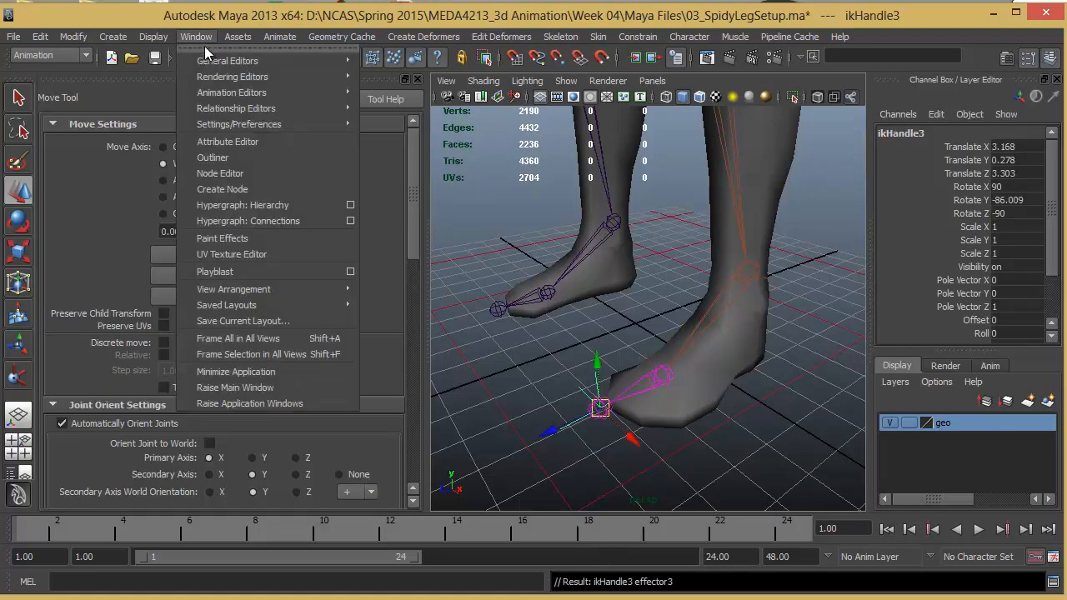
{"action": "left_click", "coordinate": [223, 161]}
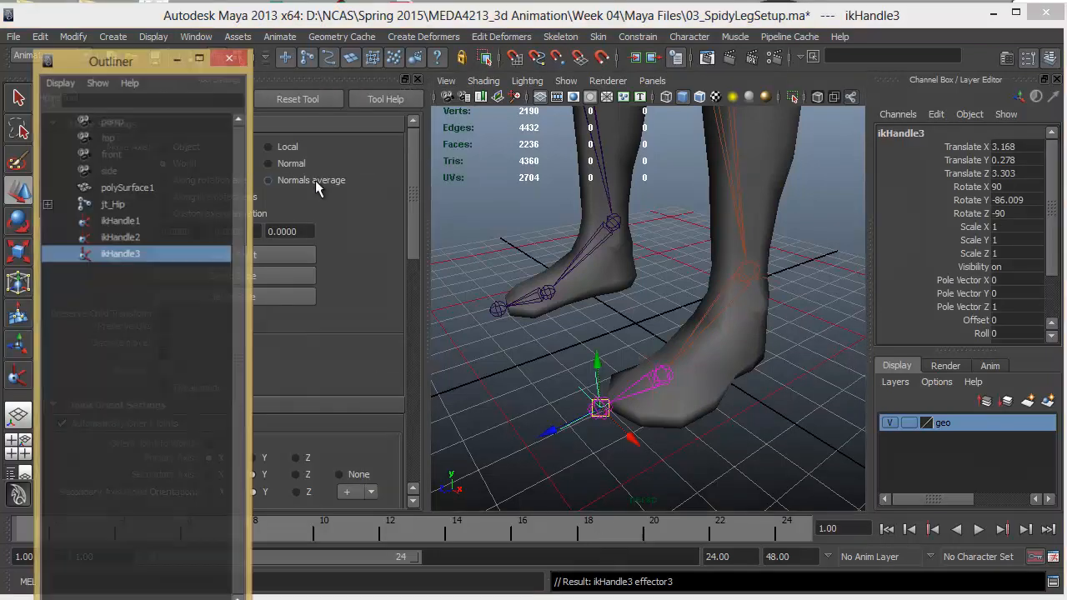
{"action": "left_click", "coordinate": [115, 225]}
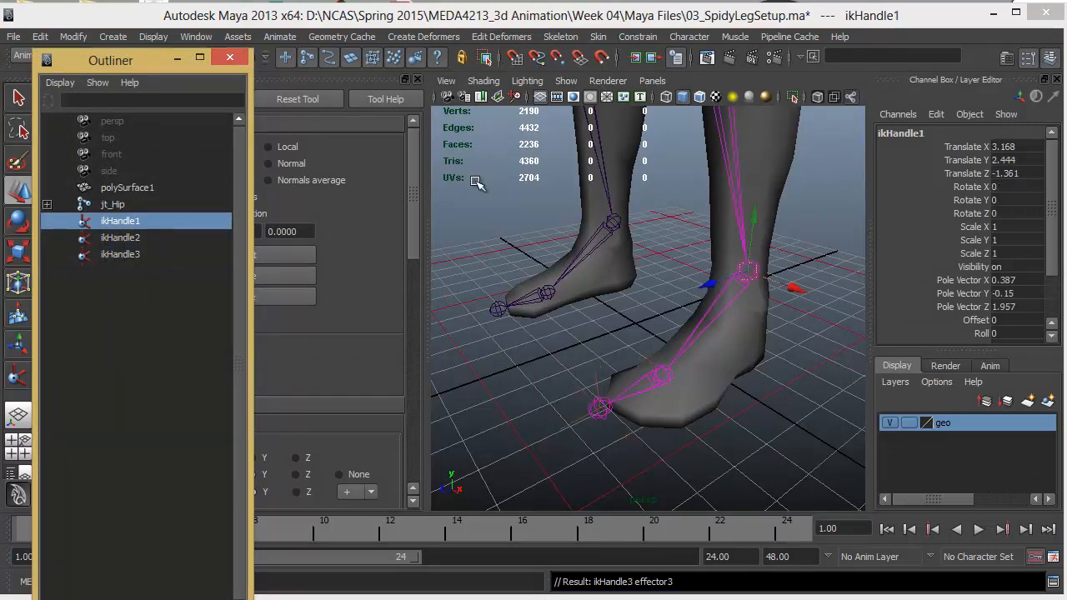
{"action": "left_click", "coordinate": [125, 238]}
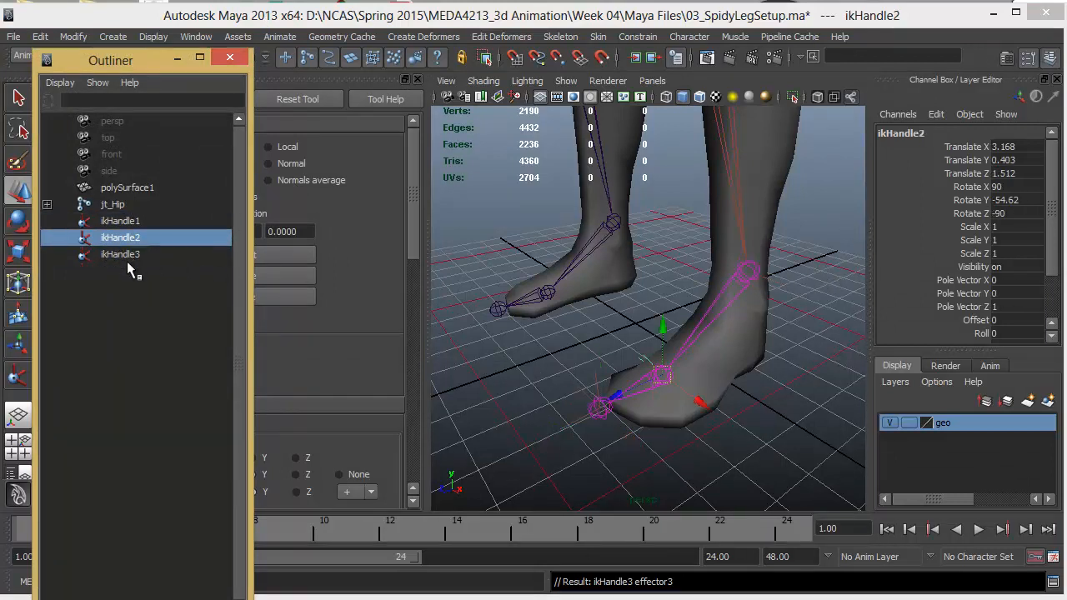
{"action": "left_click", "coordinate": [127, 257]}
{"action": "double_click", "coordinate": [122, 222]}
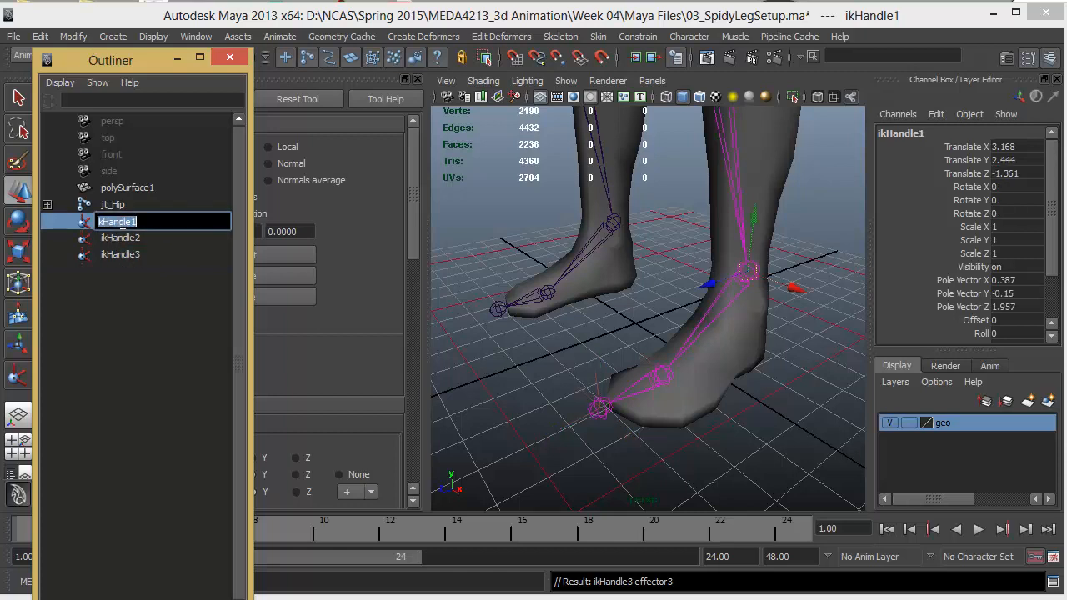
{"action": "type", "text": "l"}
{"action": "key", "text": "Return"}
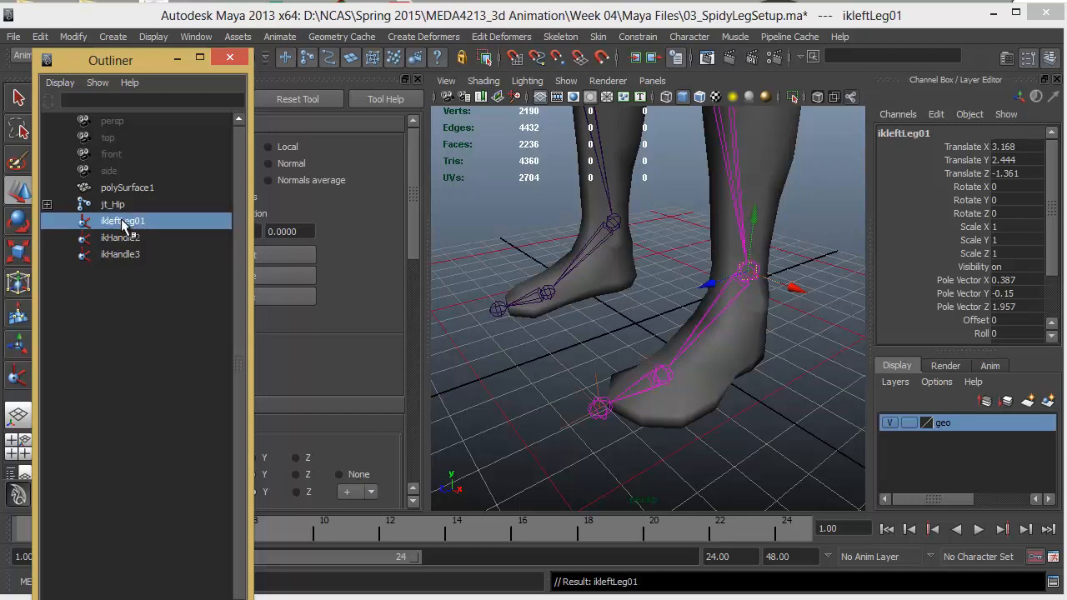
Step: Rename the ankle-to-ball IK handle ikleftLeg02 and the ball-to-toe IK handle ikleftLeg03
{"action": "double_click", "coordinate": [123, 222]}
{"action": "left_click", "coordinate": [135, 227]}
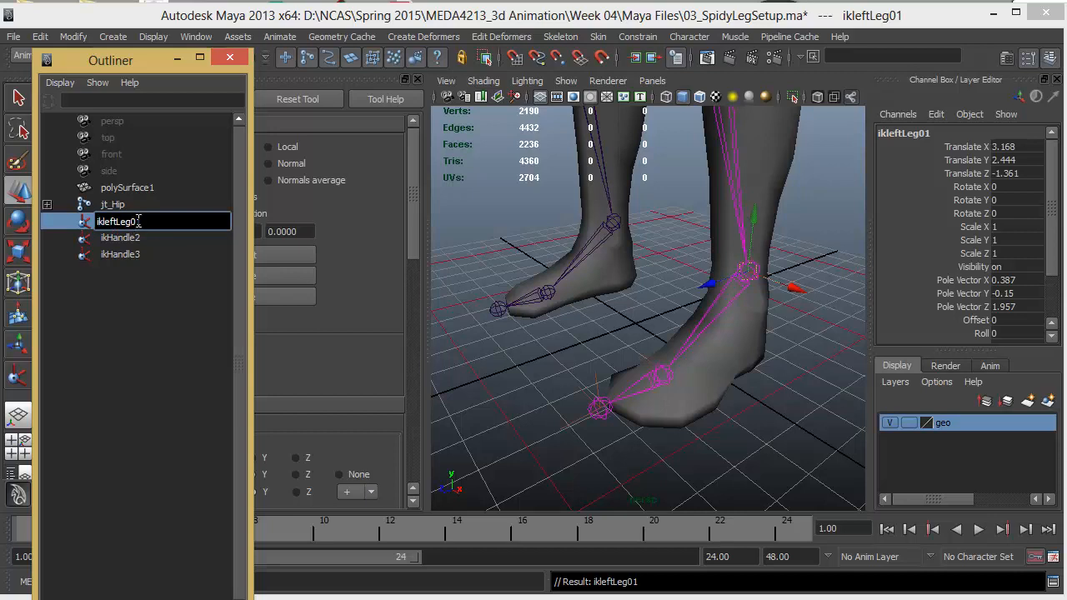
{"action": "left_click_drag", "start_coordinate": [137, 223], "coordinate": [110, 222]}
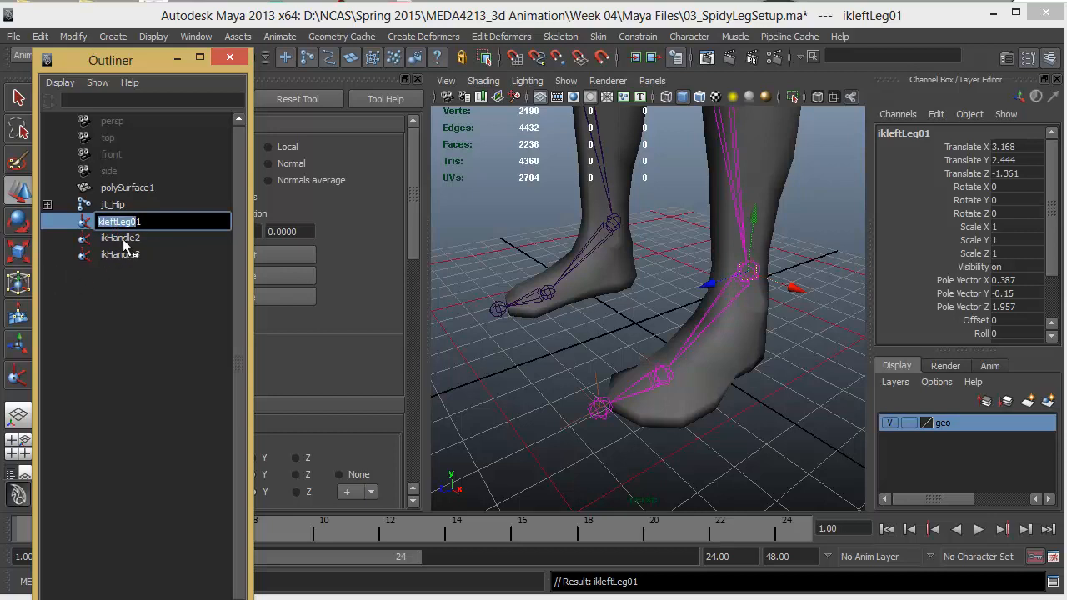
{"action": "double_click", "coordinate": [138, 239]}
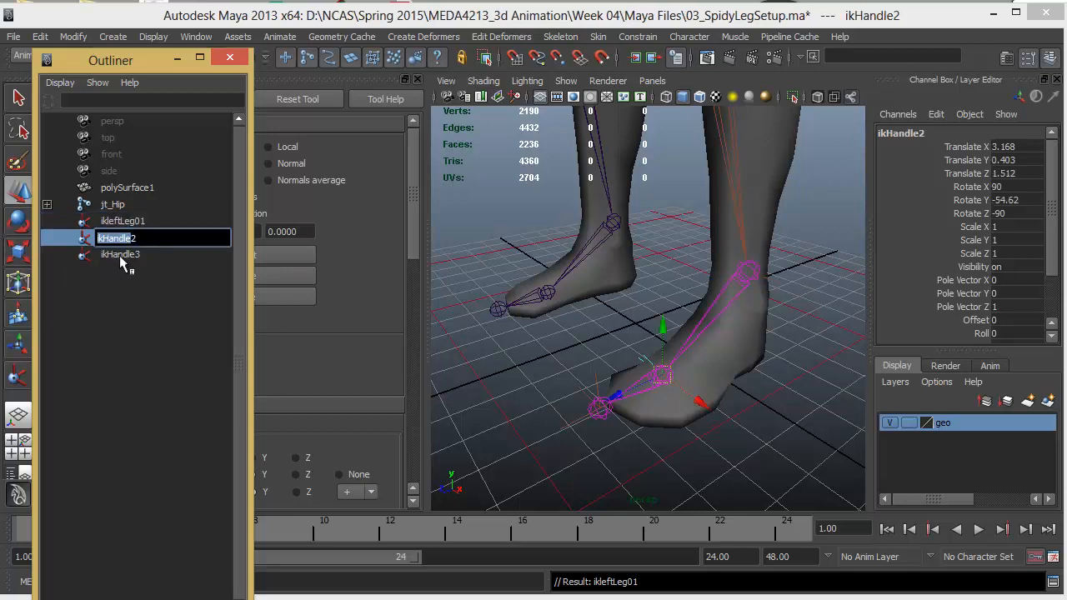
{"action": "double_click", "coordinate": [127, 255]}
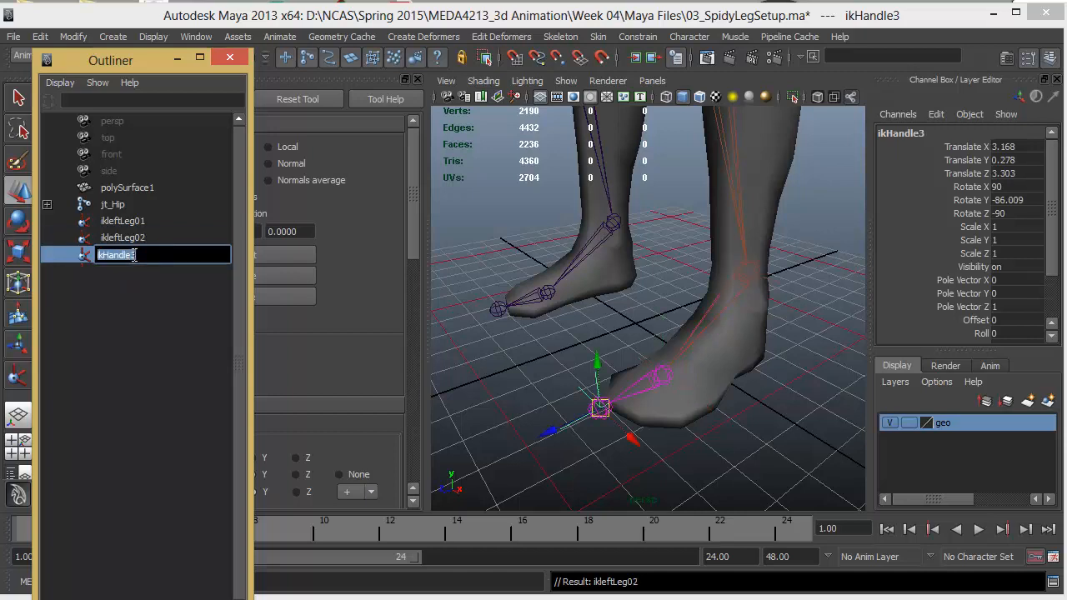
{"action": "type", "text": "leftLeg0"}
{"action": "left_click", "coordinate": [136, 289]}
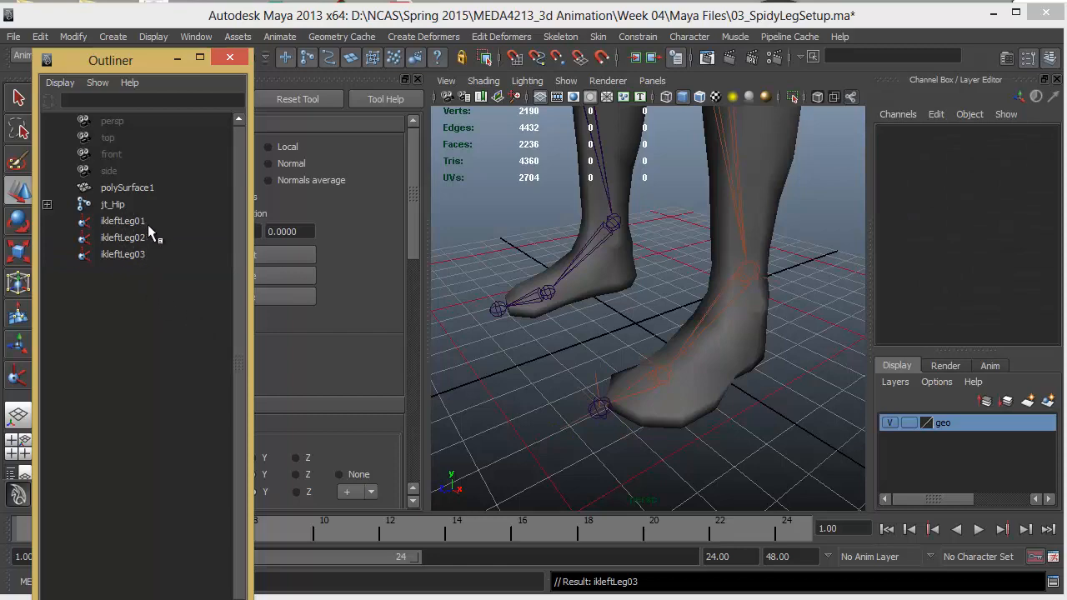
Step: Hide the geo layer and examine the left foot's joints and IK handles from several angles
{"action": "left_click_drag", "start_coordinate": [586, 295], "coordinate": [698, 274], "text": "alt"}
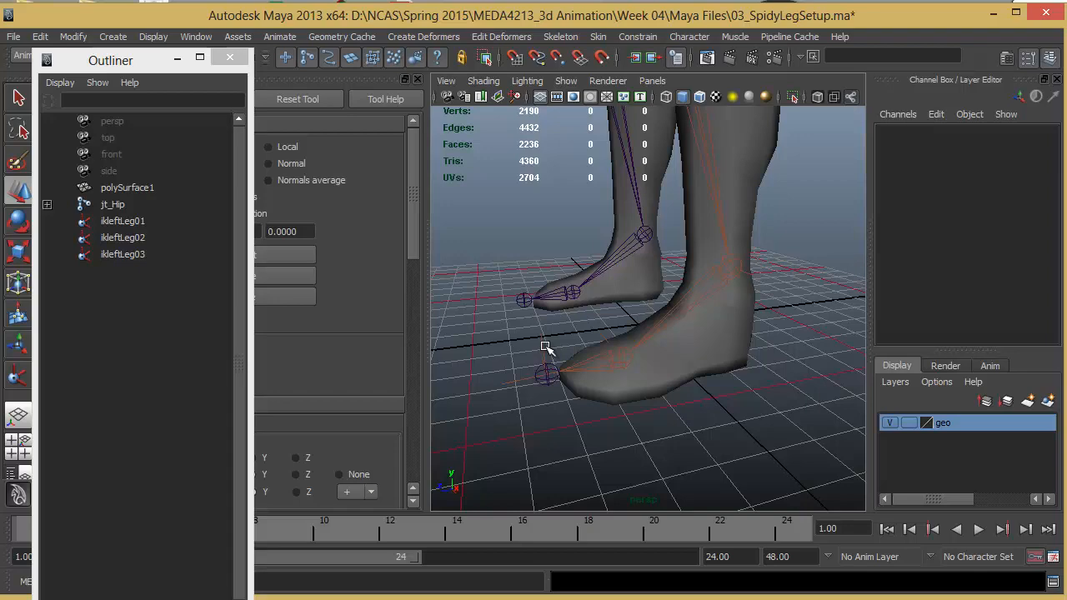
{"action": "left_click_drag", "start_coordinate": [754, 343], "coordinate": [791, 383], "text": "alt"}
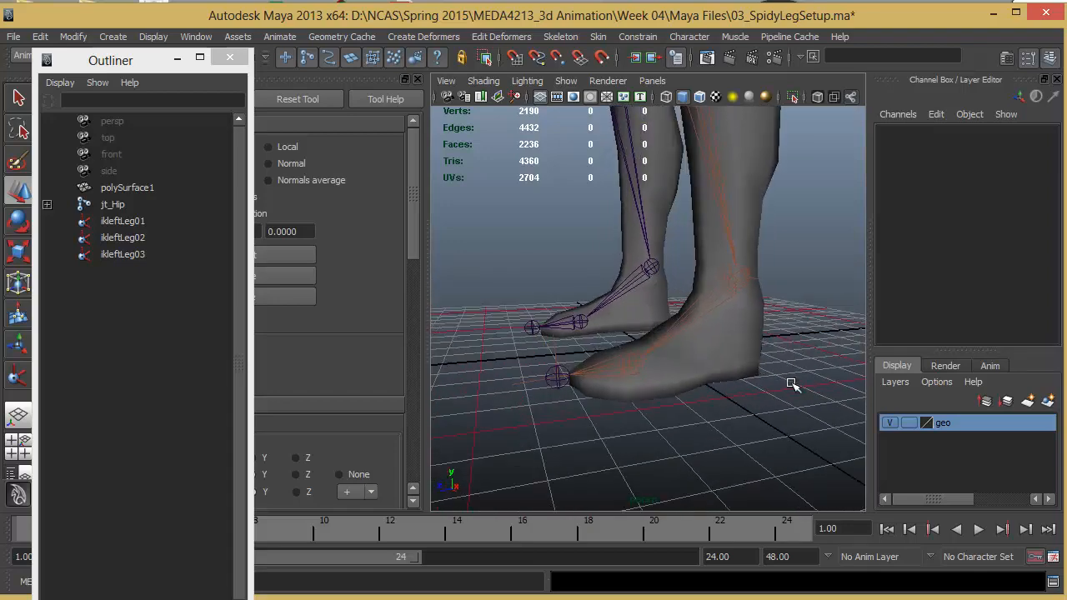
{"action": "left_click", "coordinate": [889, 423]}
{"action": "left_click_drag", "start_coordinate": [708, 340], "coordinate": [749, 325], "text": "alt"}
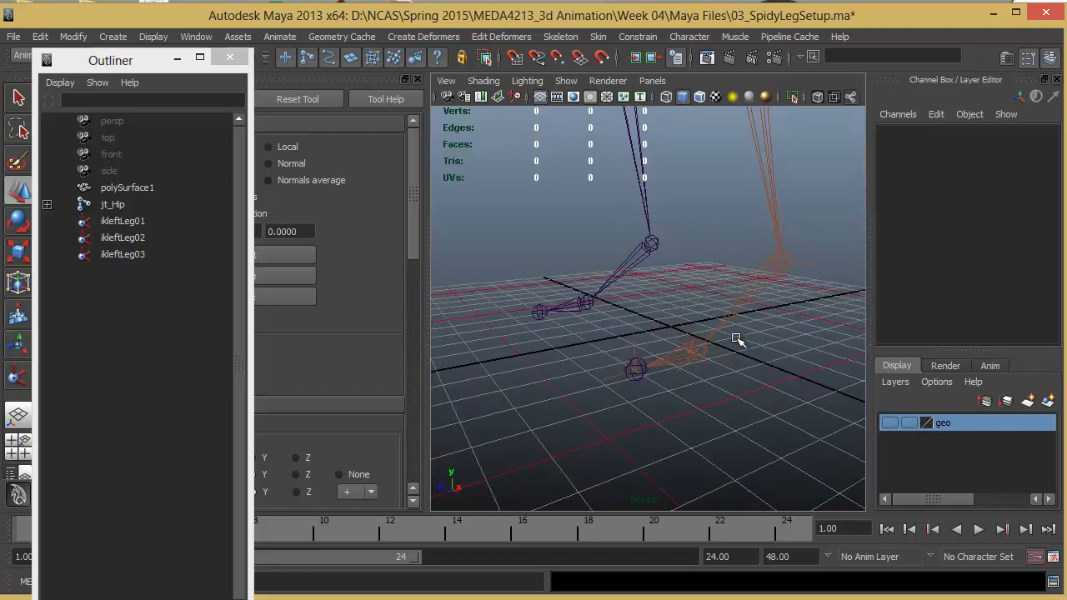
{"action": "left_click_drag", "start_coordinate": [747, 285], "coordinate": [769, 265], "text": "alt"}
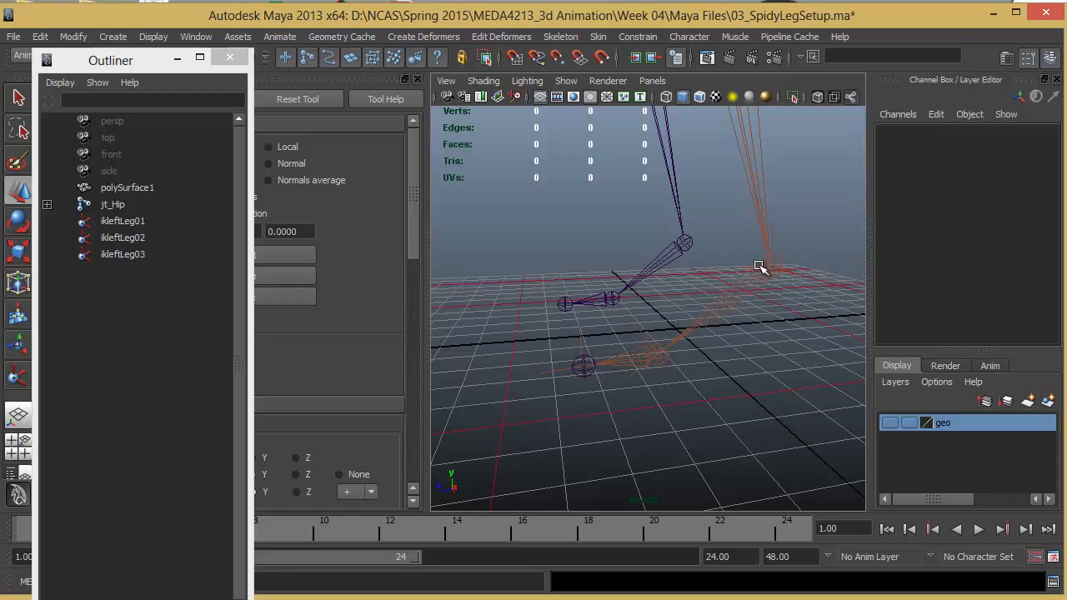
{"action": "left_click_drag", "start_coordinate": [758, 267], "coordinate": [695, 325], "text": "alt"}
Step: Show the geo layer and place the first joint of a new chain at the back of the heel in the side view
{"action": "key", "text": "space"}
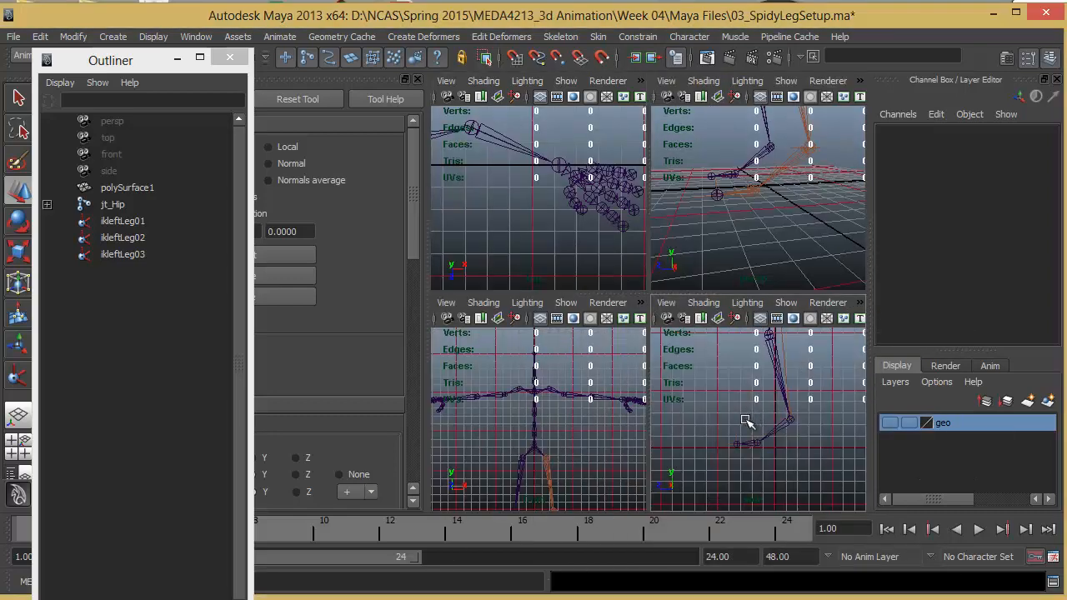
{"action": "key", "text": "space"}
{"action": "scroll", "coordinate": [741, 416], "scroll_direction": "up", "scroll_amount": 3}
{"action": "middle_click_drag", "start_coordinate": [728, 407], "coordinate": [719, 415], "text": "alt"}
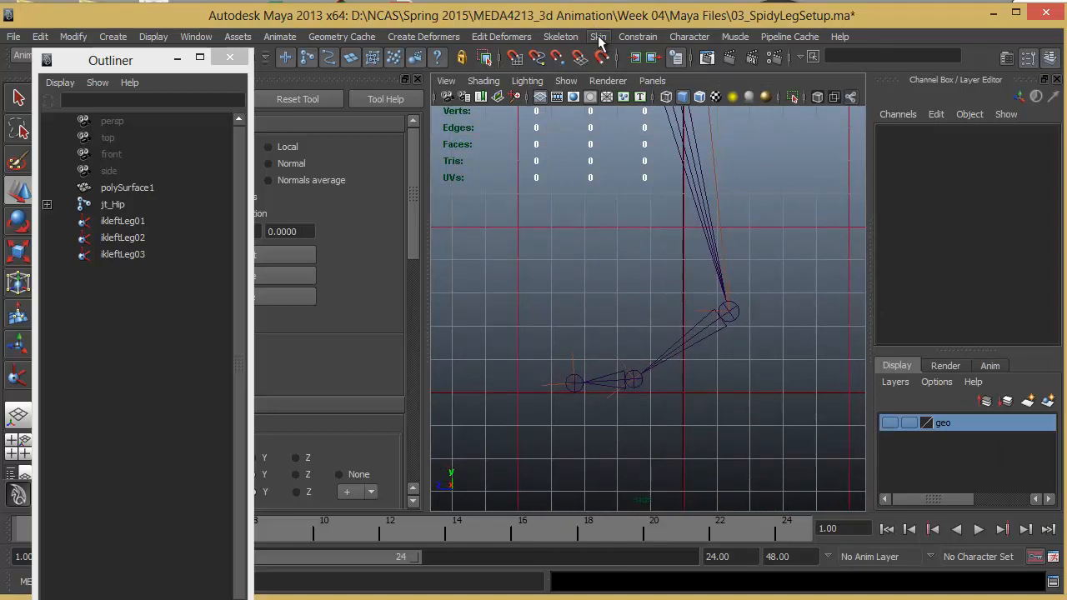
{"action": "left_click", "coordinate": [553, 36]}
{"action": "left_click", "coordinate": [570, 64]}
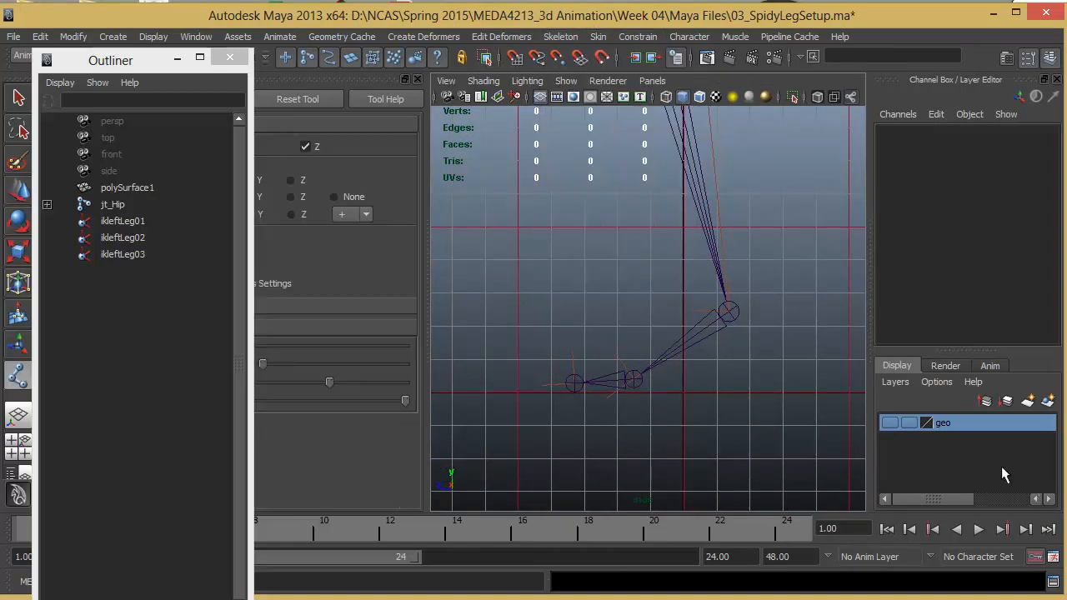
{"action": "left_click", "coordinate": [890, 422]}
{"action": "scroll", "coordinate": [738, 397], "scroll_direction": "up", "scroll_amount": 3}
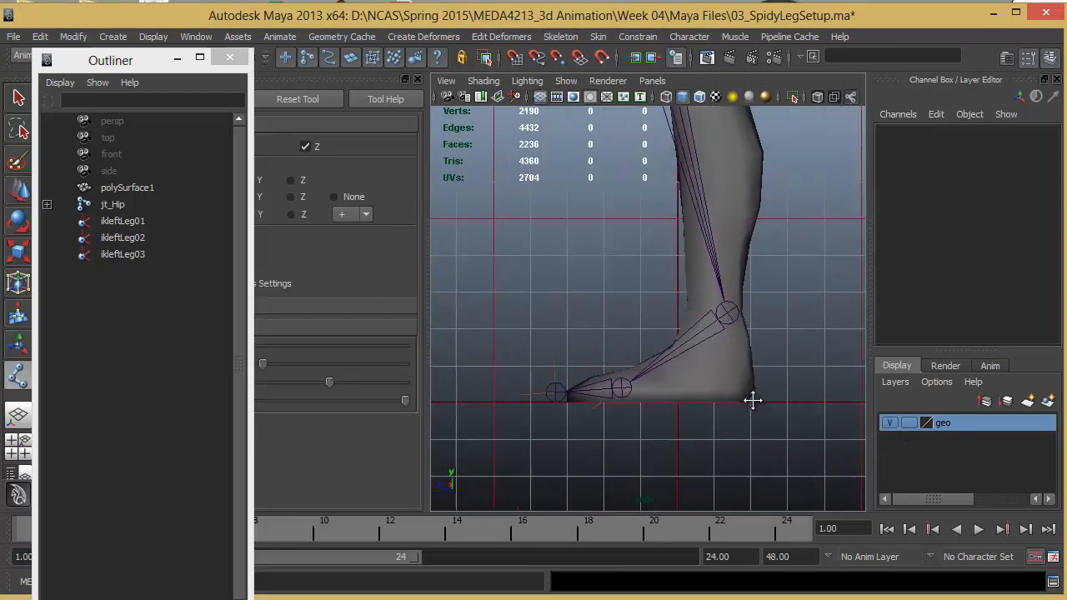
{"action": "left_click", "coordinate": [752, 379]}
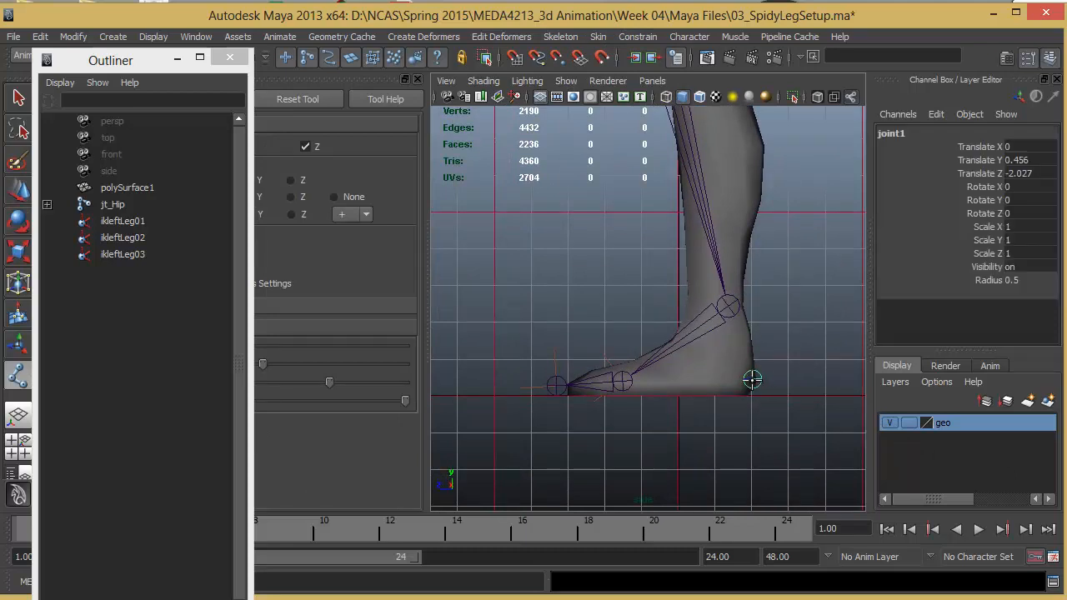
{"action": "left_click_drag", "start_coordinate": [750, 383], "coordinate": [748, 384]}
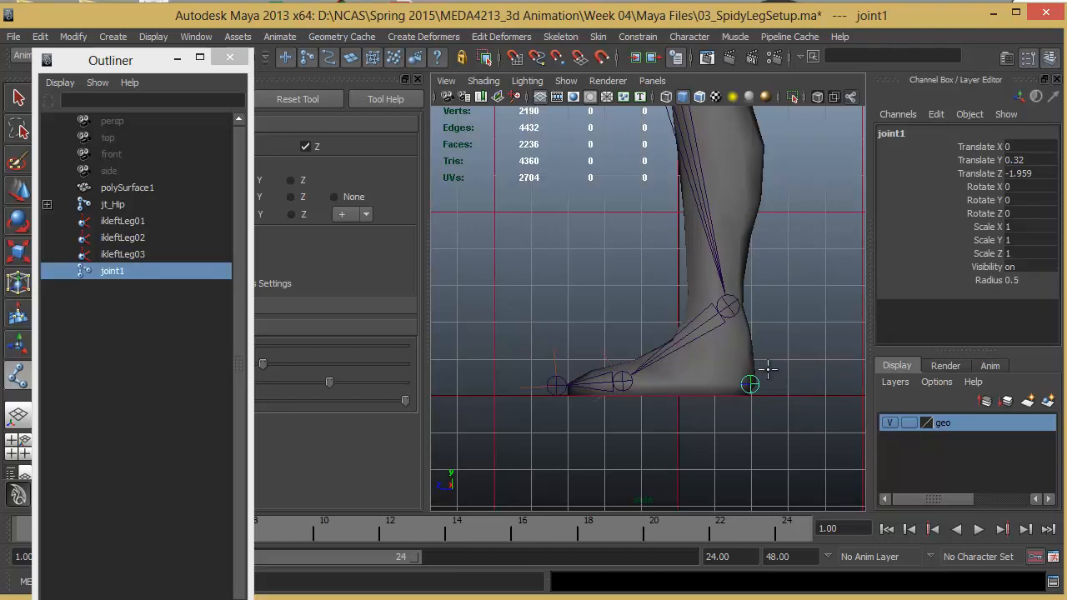
Step: Continue the new chain from the heel with joints at the toe, ball and ankle, and finish the chain
{"action": "left_click", "coordinate": [557, 384]}
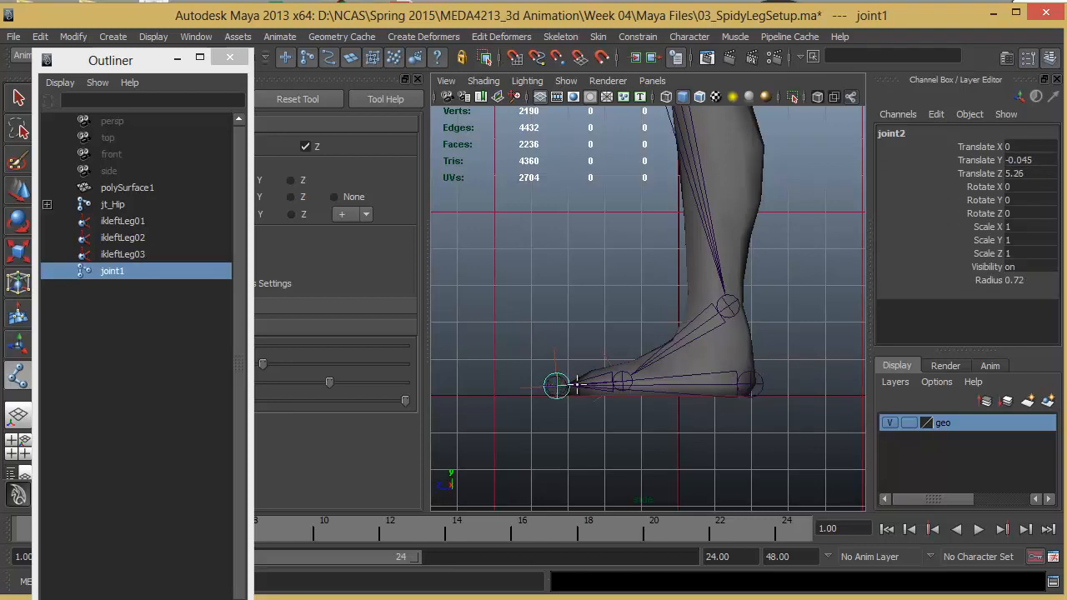
{"action": "left_click_drag", "start_coordinate": [625, 381], "coordinate": [621, 380]}
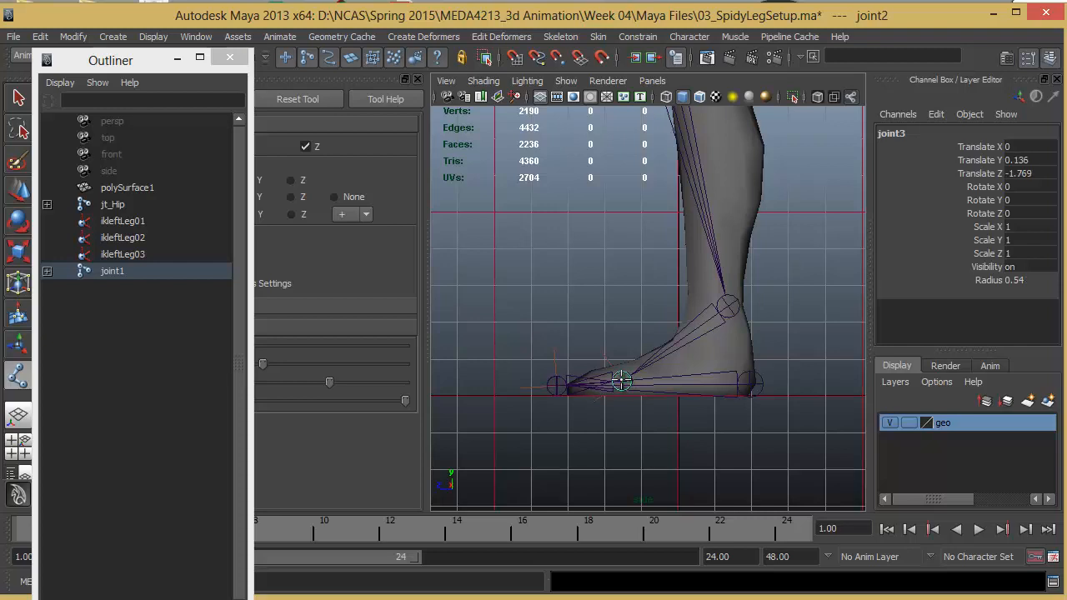
{"action": "key", "text": "Return"}
{"action": "left_click", "coordinate": [728, 307]}
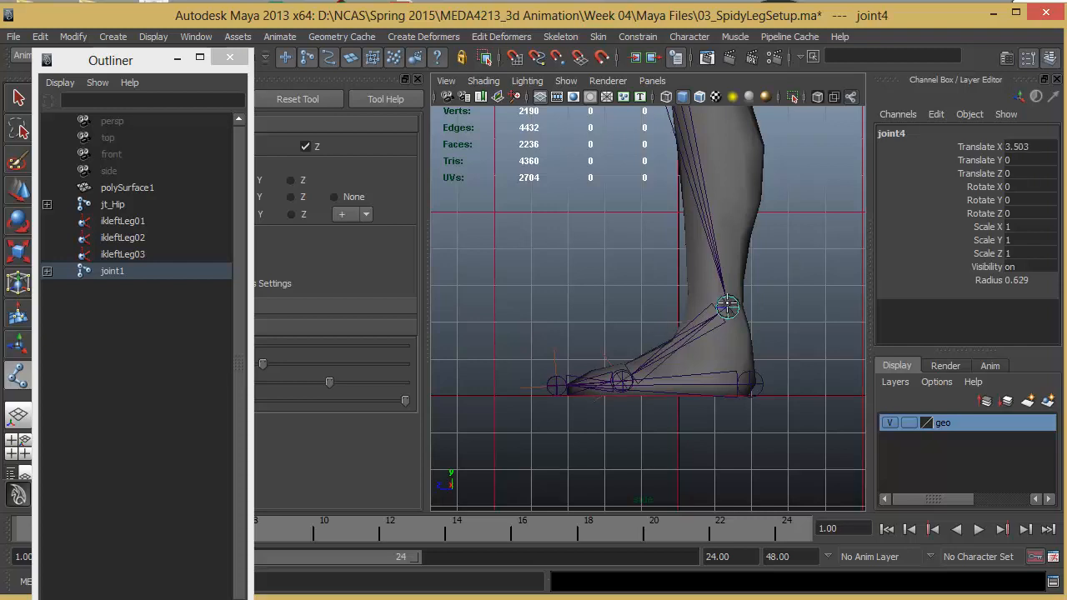
{"action": "key", "text": "w"}
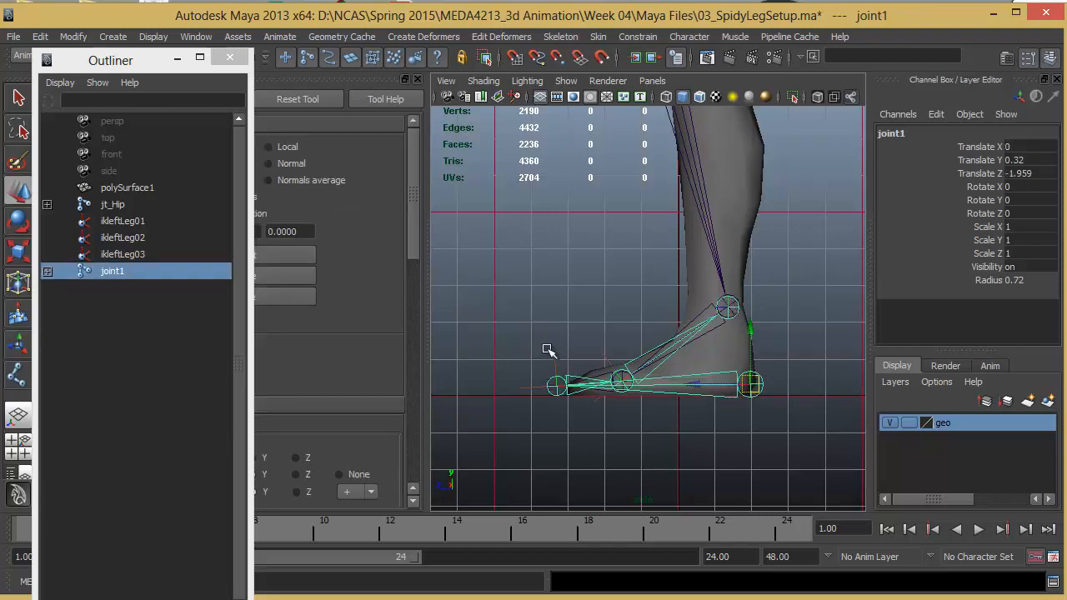
Step: Examine the new joint chain's position between the feet in perspective and hide the geo layer
{"action": "key", "text": "space"}
{"action": "key", "text": "space"}
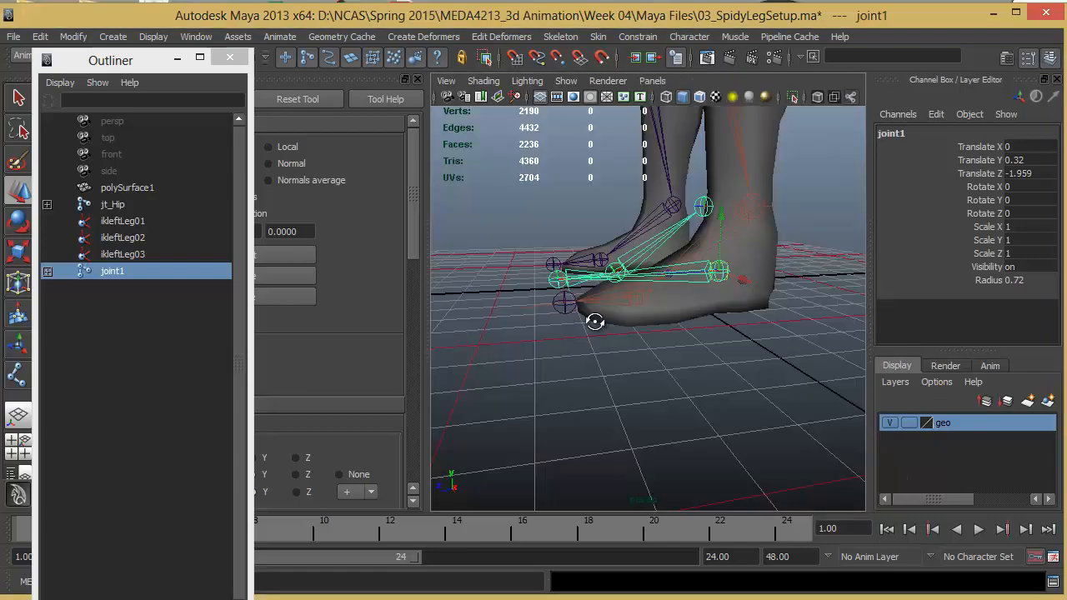
{"action": "left_click_drag", "start_coordinate": [594, 317], "coordinate": [728, 278], "text": "alt"}
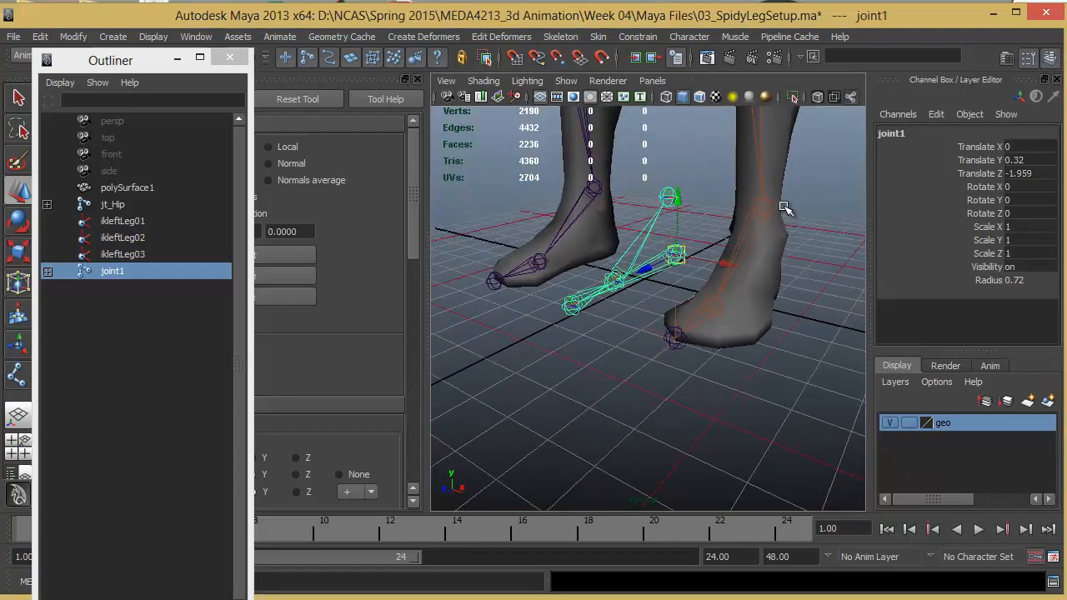
{"action": "left_click_drag", "start_coordinate": [769, 223], "coordinate": [666, 255], "text": "alt"}
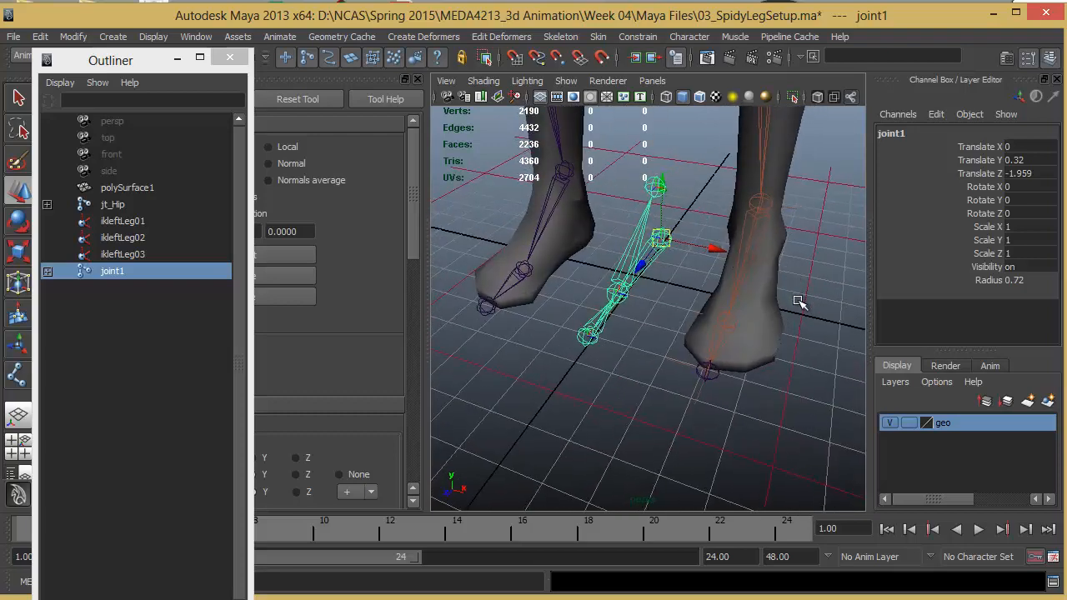
{"action": "left_click_drag", "start_coordinate": [800, 302], "coordinate": [685, 350], "text": "alt"}
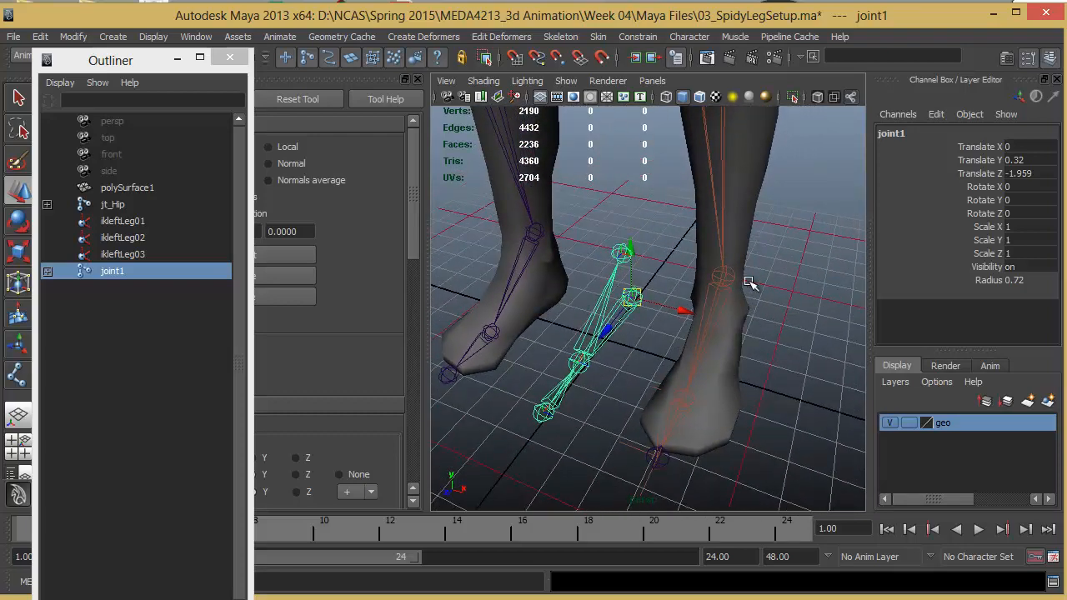
{"action": "left_click_drag", "start_coordinate": [728, 305], "coordinate": [681, 327], "text": "alt"}
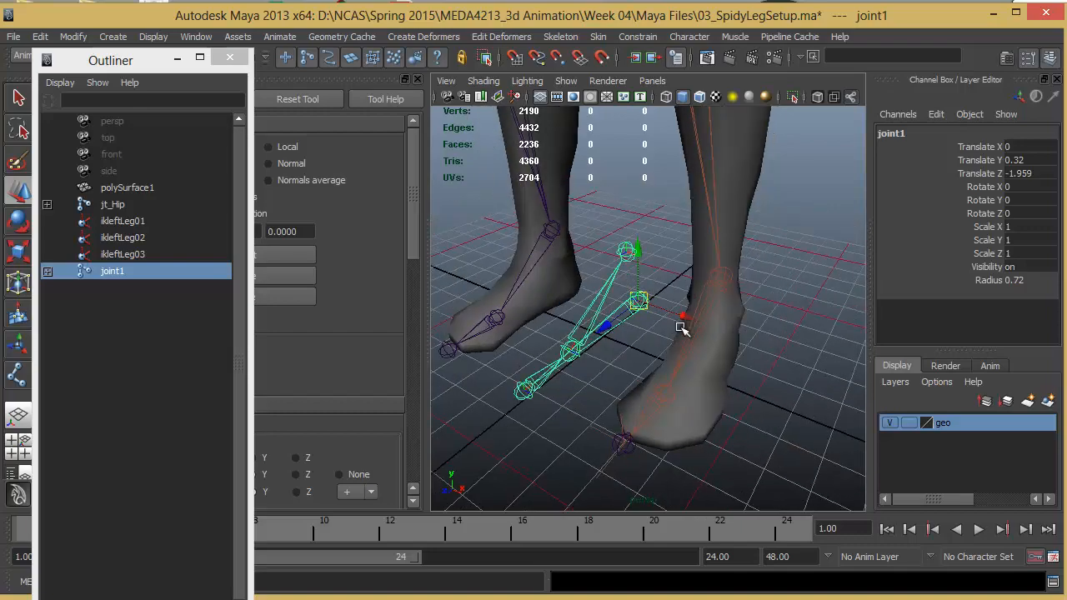
{"action": "left_click", "coordinate": [889, 422]}
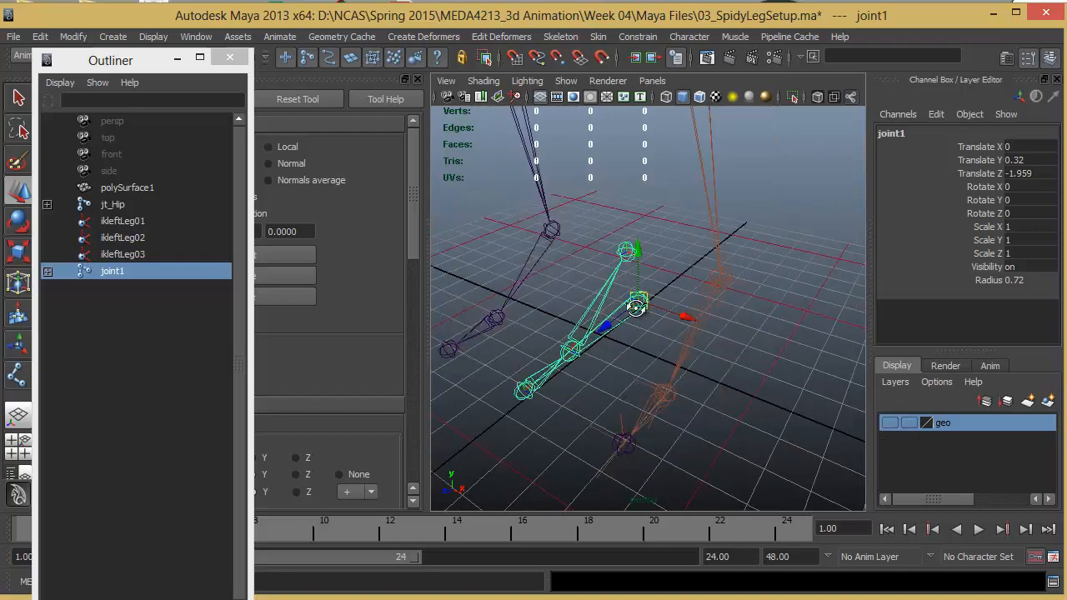
{"action": "left_click_drag", "start_coordinate": [637, 308], "coordinate": [583, 317], "text": "alt"}
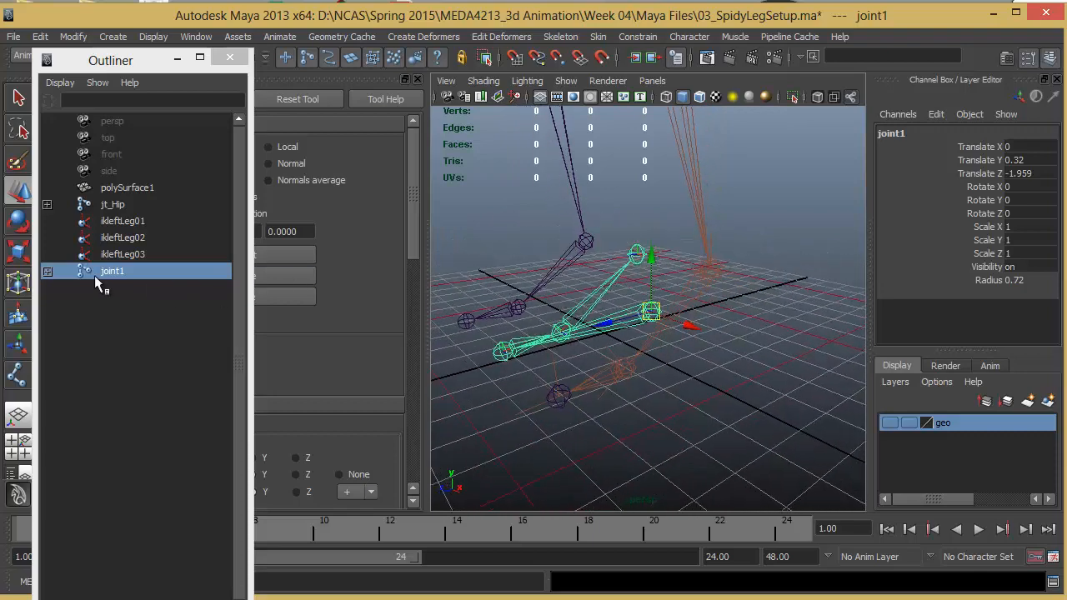
Step: Select all four joints of the new chain, joint1 to joint4, and set their radius to 1
{"action": "left_click", "coordinate": [48, 270], "text": "shift"}
{"action": "left_click", "coordinate": [169, 322], "text": "shift"}
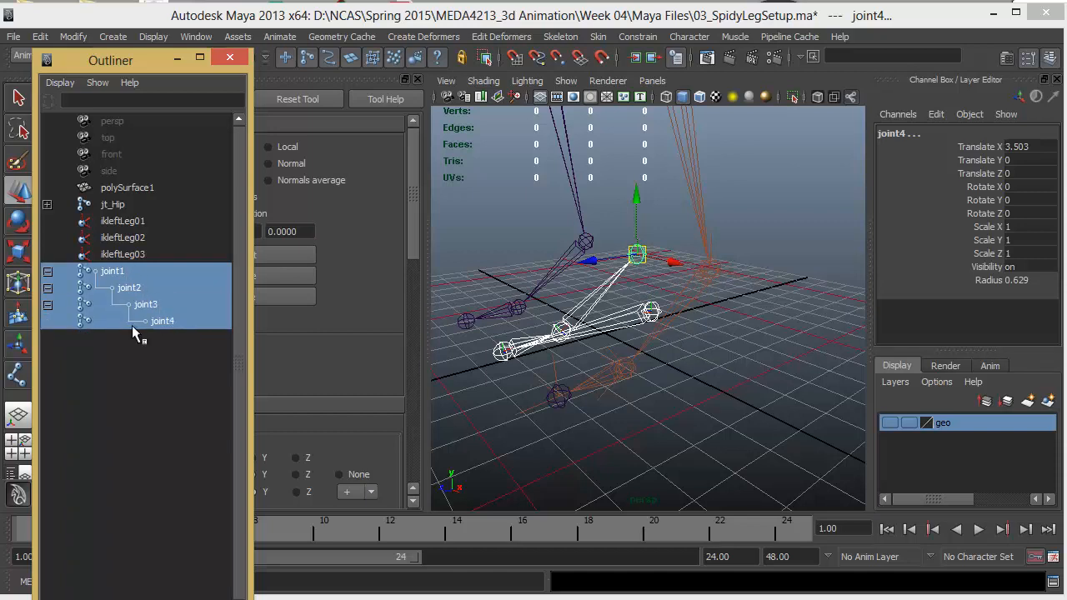
{"action": "double_click", "coordinate": [1028, 280]}
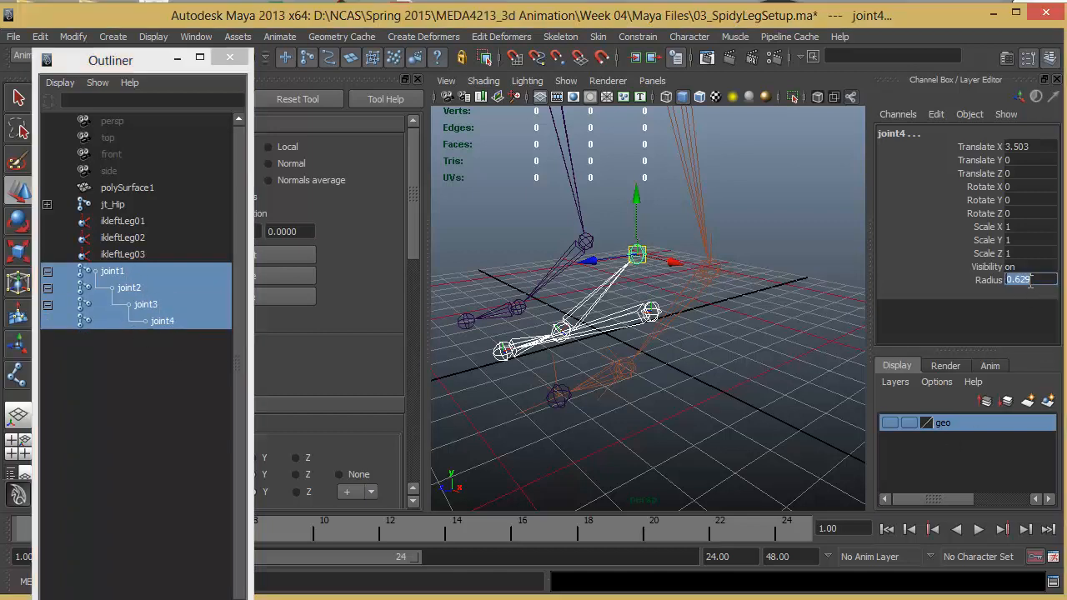
{"action": "key", "text": "Return"}
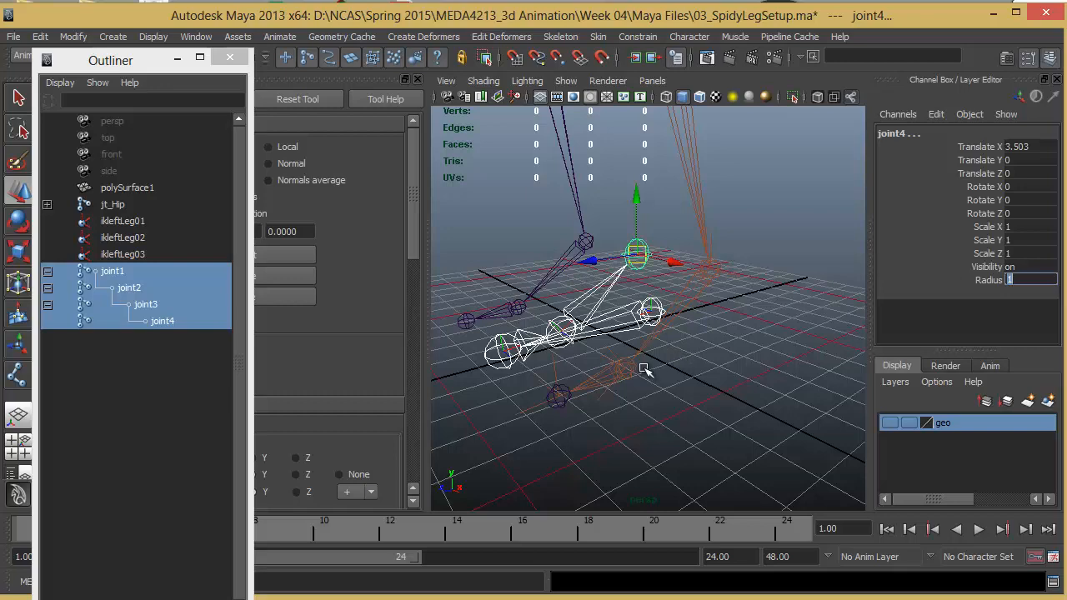
{"action": "left_click_drag", "start_coordinate": [642, 365], "coordinate": [687, 356], "text": "alt"}
{"action": "left_click", "coordinate": [747, 386]}
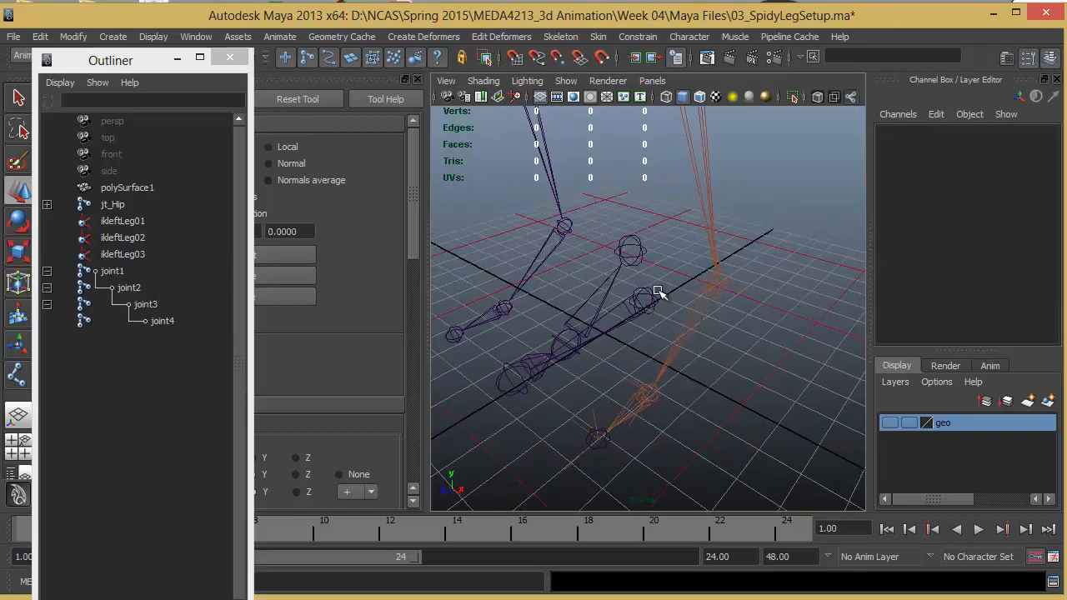
Step: Move the new chain's heel joint along X with point snapping to align it with the left ankle, at Translate X 3.168
{"action": "left_click", "coordinate": [658, 292]}
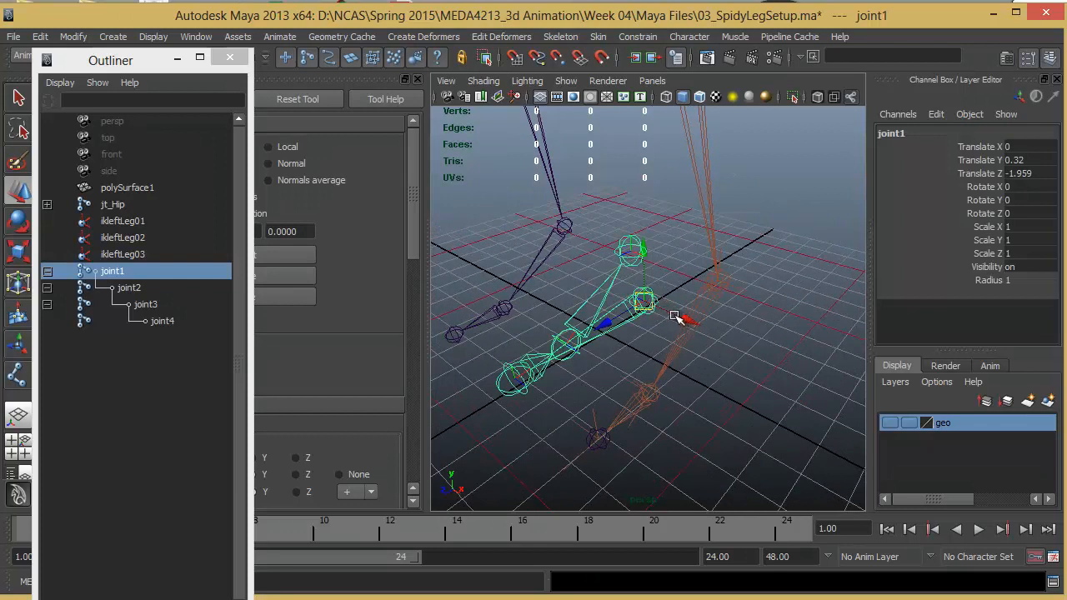
{"action": "left_click", "coordinate": [679, 318]}
{"action": "left_click_drag", "start_coordinate": [751, 352], "coordinate": [664, 307], "text": "alt"}
{"action": "middle_click", "coordinate": [718, 260]}
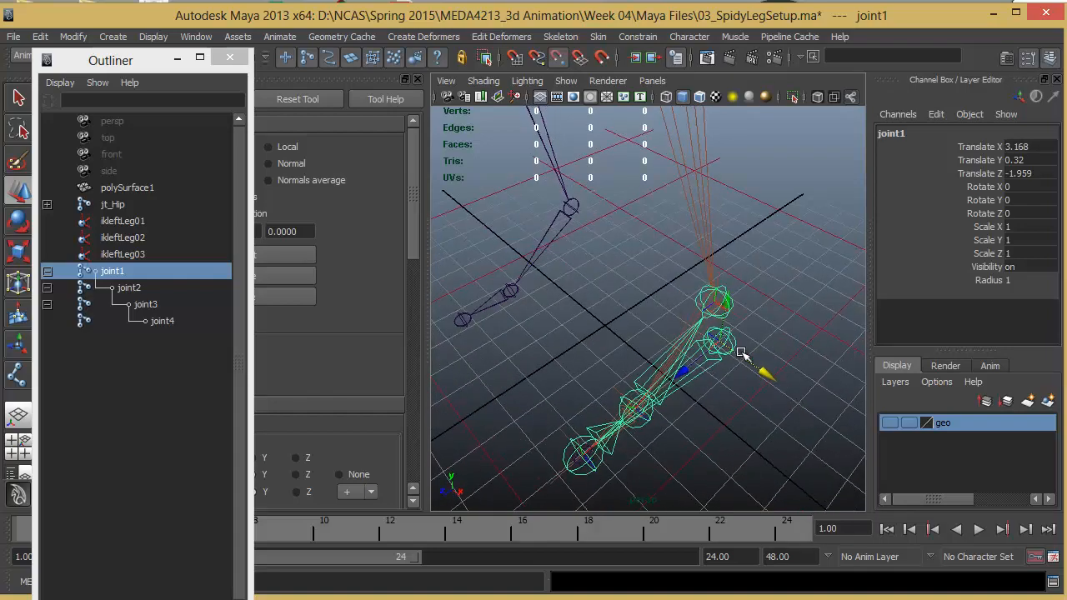
{"action": "mouse_move", "coordinate": [750, 369]}
{"action": "left_mouse_down", "text": "alt"}
{"action": "mouse_move", "coordinate": [529, 374]}
{"action": "mouse_move", "coordinate": [561, 357]}
{"action": "mouse_move", "coordinate": [710, 380]}
{"action": "mouse_move", "coordinate": [760, 373]}
{"action": "left_mouse_up", "text": "alt"}
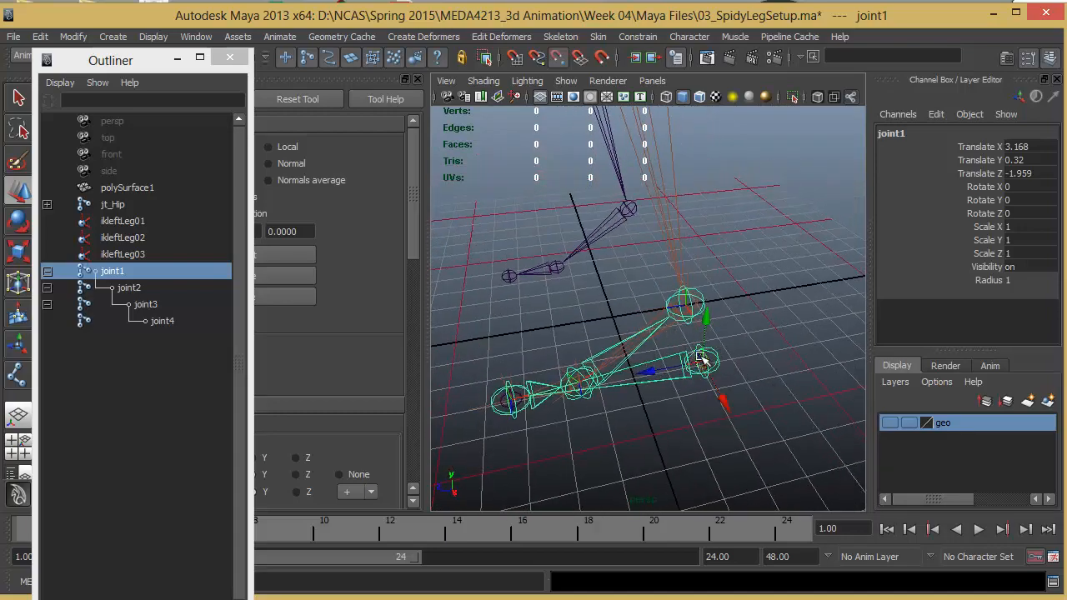
{"action": "left_click_drag", "start_coordinate": [700, 358], "coordinate": [744, 372], "text": "alt"}
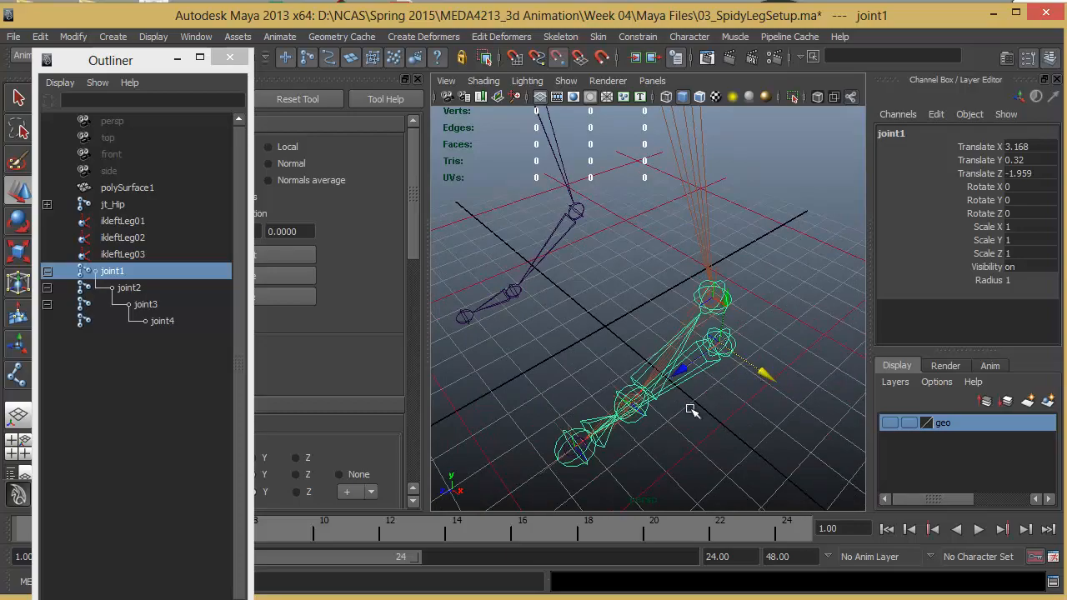
{"action": "left_click_drag", "start_coordinate": [691, 410], "coordinate": [538, 369], "text": "alt"}
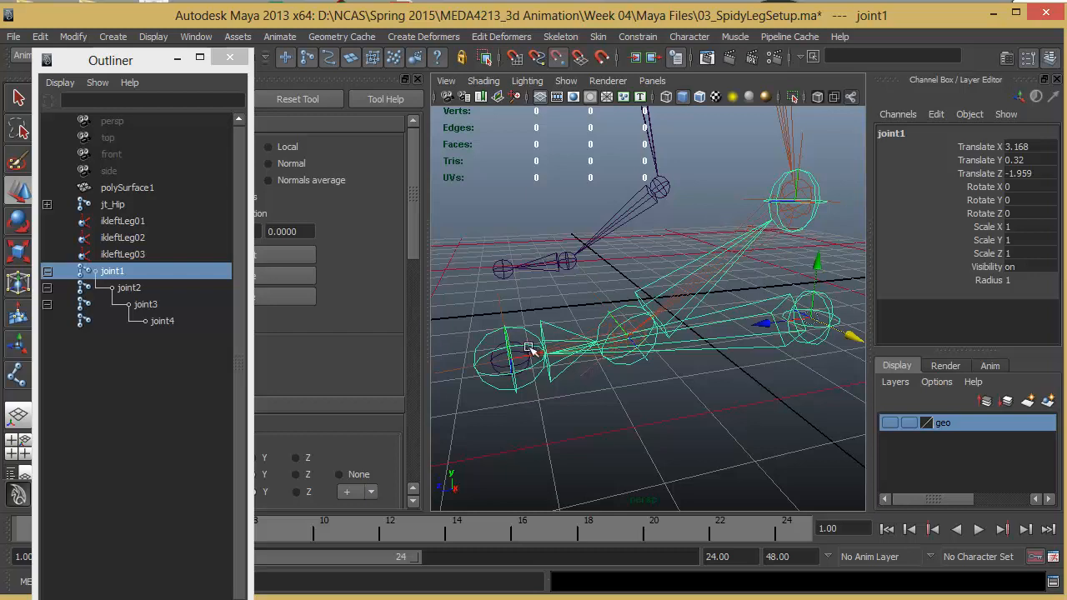
Step: Align the new chain's toe joint, joint2, with the left leg's toe joint using Snap to points and pivot editing
{"action": "key", "text": "Down"}
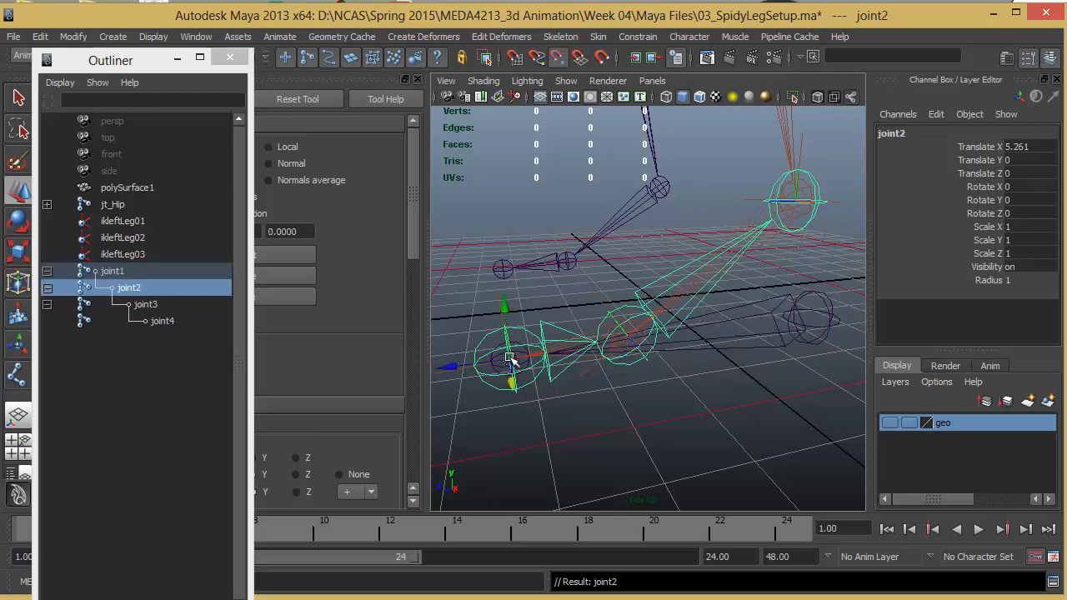
{"action": "left_click_drag", "start_coordinate": [583, 402], "coordinate": [610, 406], "text": "alt"}
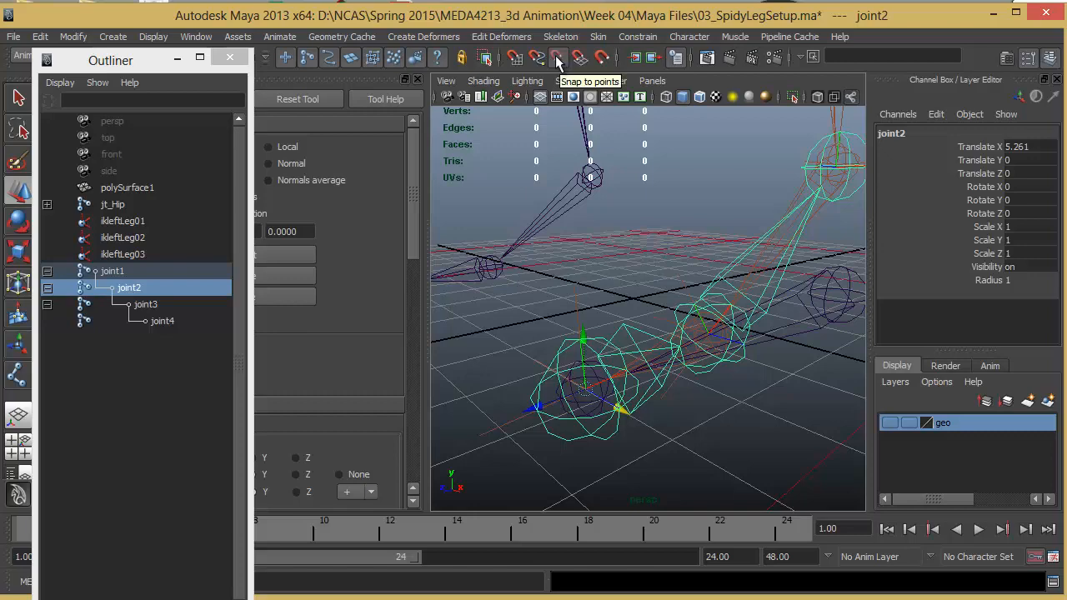
{"action": "left_click", "coordinate": [556, 57]}
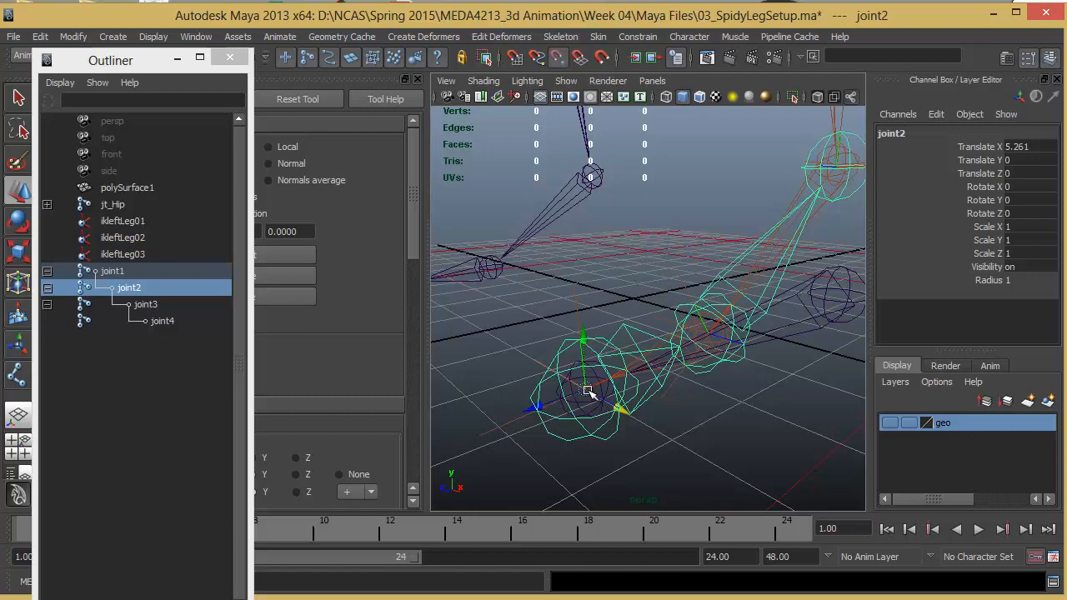
{"action": "key", "text": "Insert"}
{"action": "left_click_drag", "start_coordinate": [676, 400], "coordinate": [643, 375], "text": "alt"}
Step: Snap the new chain's joint3 to the left foot's ball joint and joint4 to its ankle joint
{"action": "key", "text": "Down"}
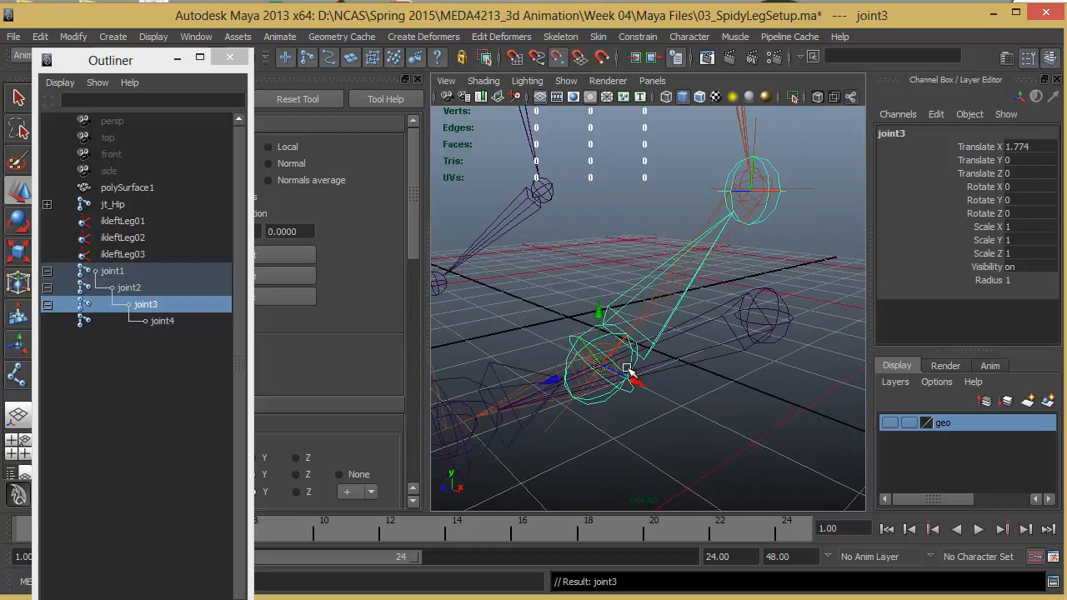
{"action": "left_click", "coordinate": [763, 212]}
{"action": "left_click_drag", "start_coordinate": [751, 192], "coordinate": [732, 181]}
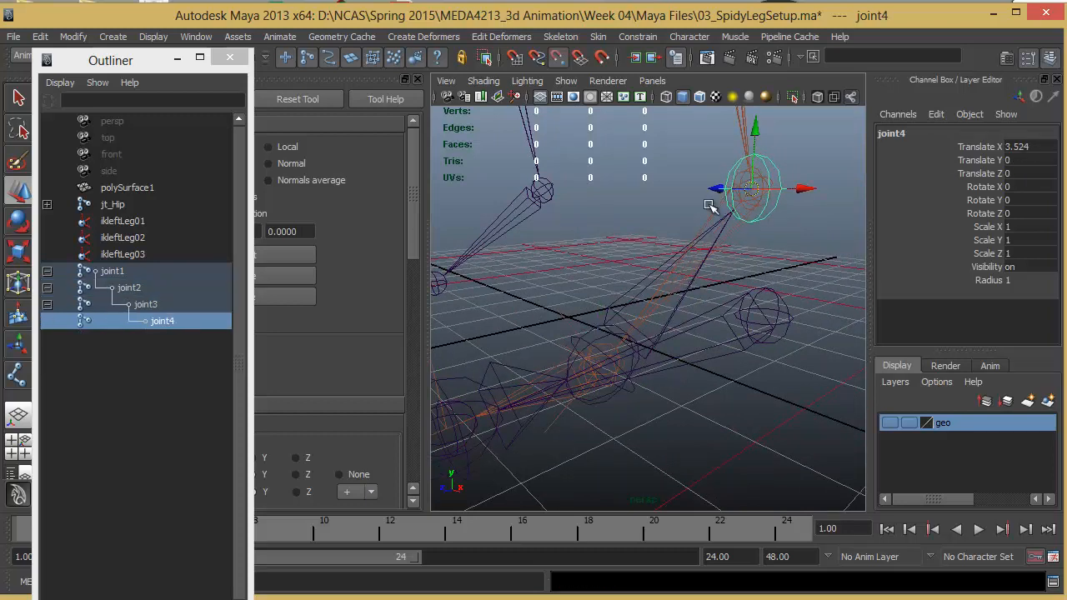
{"action": "left_click_drag", "start_coordinate": [730, 392], "coordinate": [633, 417], "text": "alt"}
{"action": "left_click", "coordinate": [726, 350]}
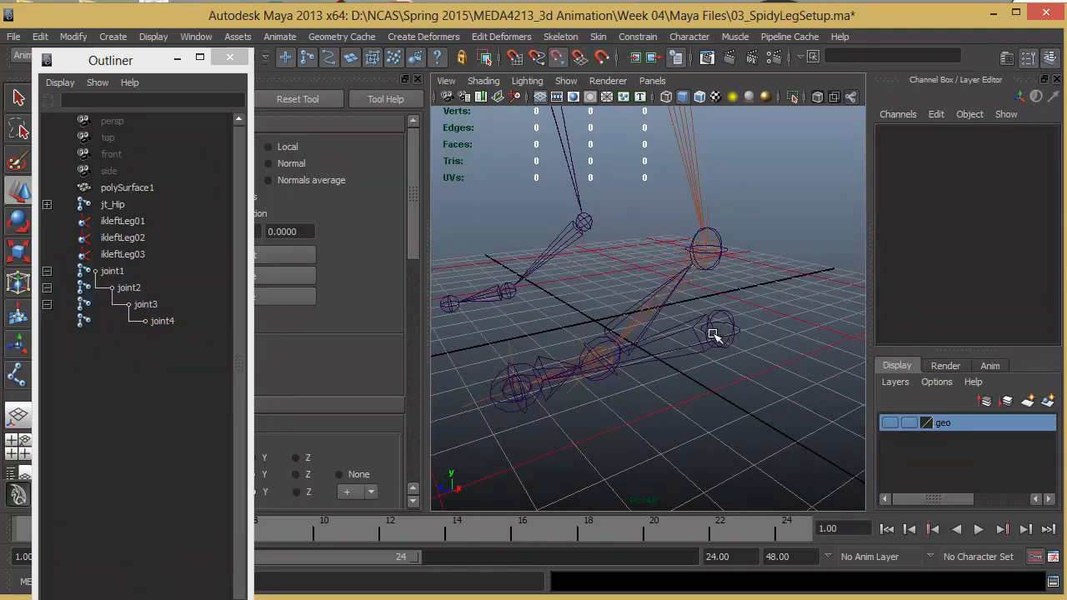
Step: Test the heel pivot by rotating joint1 about its Z axis, and undo the rotation
{"action": "left_click", "coordinate": [714, 335]}
{"action": "left_click_drag", "start_coordinate": [748, 311], "coordinate": [776, 215], "text": "alt"}
{"action": "left_click", "coordinate": [781, 258]}
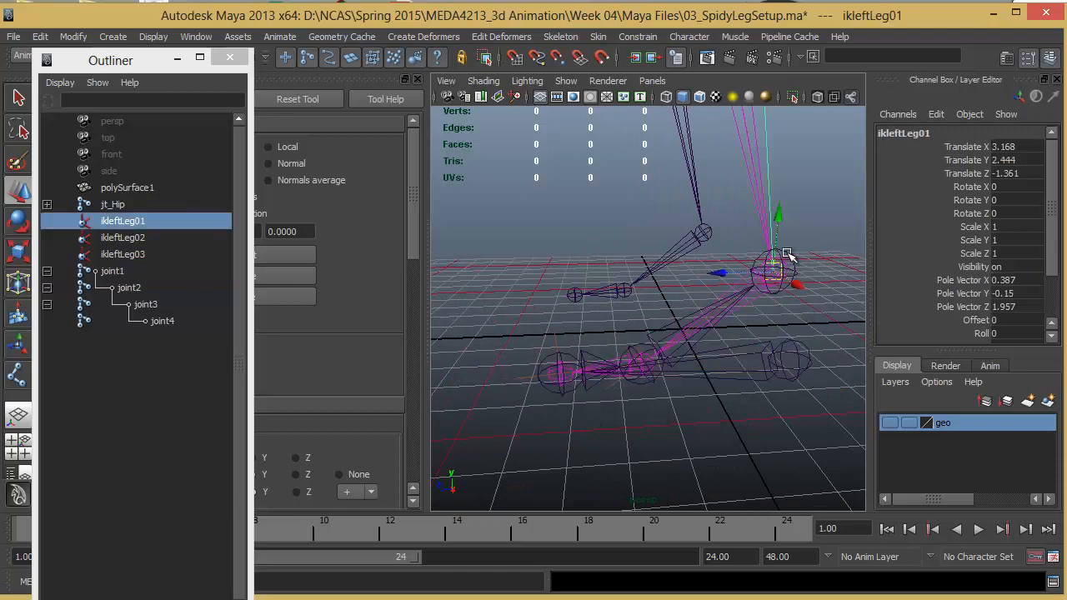
{"action": "left_click", "coordinate": [784, 256]}
{"action": "left_click", "coordinate": [767, 355]}
{"action": "right_click_drag", "start_coordinate": [792, 390], "coordinate": [753, 392], "text": "alt"}
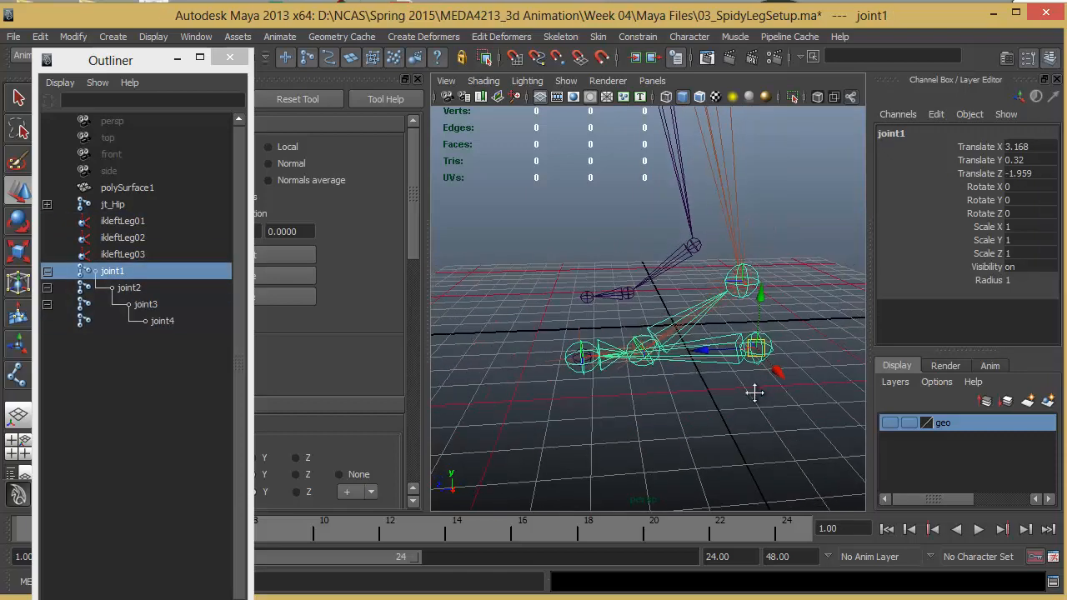
{"action": "middle_click_drag", "start_coordinate": [754, 392], "coordinate": [720, 422], "text": "alt"}
{"action": "key", "text": "e"}
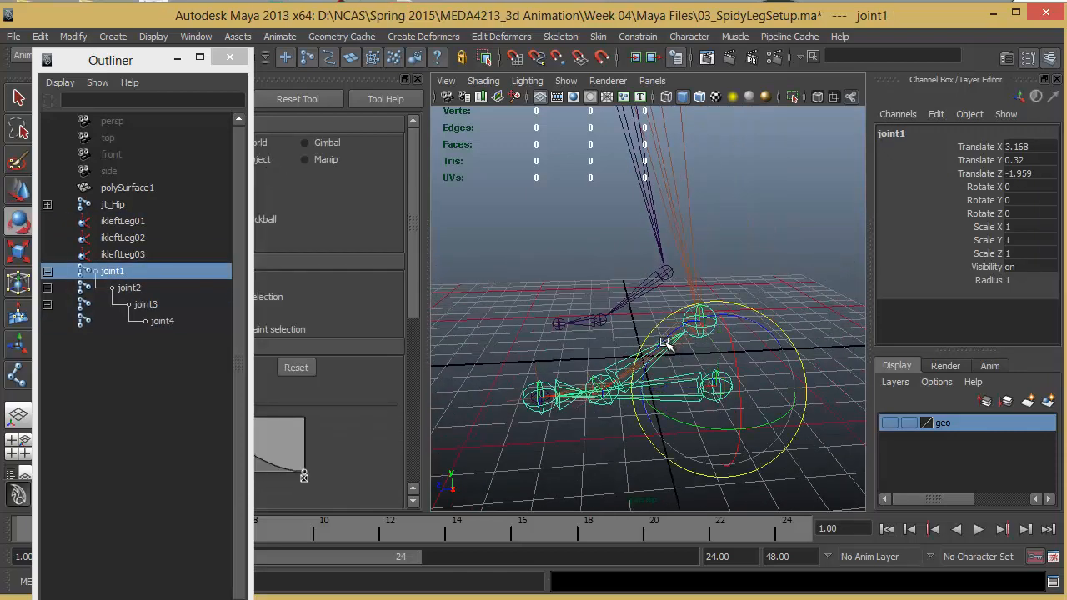
{"action": "mouse_move", "coordinate": [664, 342]}
{"action": "left_mouse_down"}
{"action": "mouse_move", "coordinate": [731, 305]}
{"action": "mouse_move", "coordinate": [679, 341]}
{"action": "left_mouse_up"}
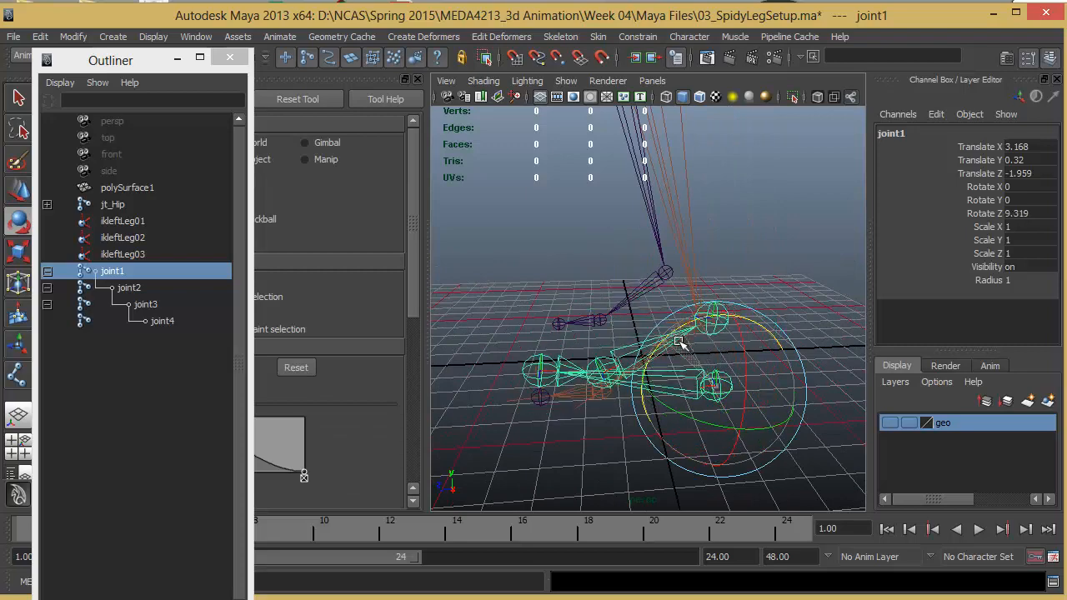
{"action": "key", "text": "ctrl+z"}
Step: Test the toe and ball pivots by rotating joint2 and joint3 about Z, undoing each rotation
{"action": "left_click", "coordinate": [625, 390]}
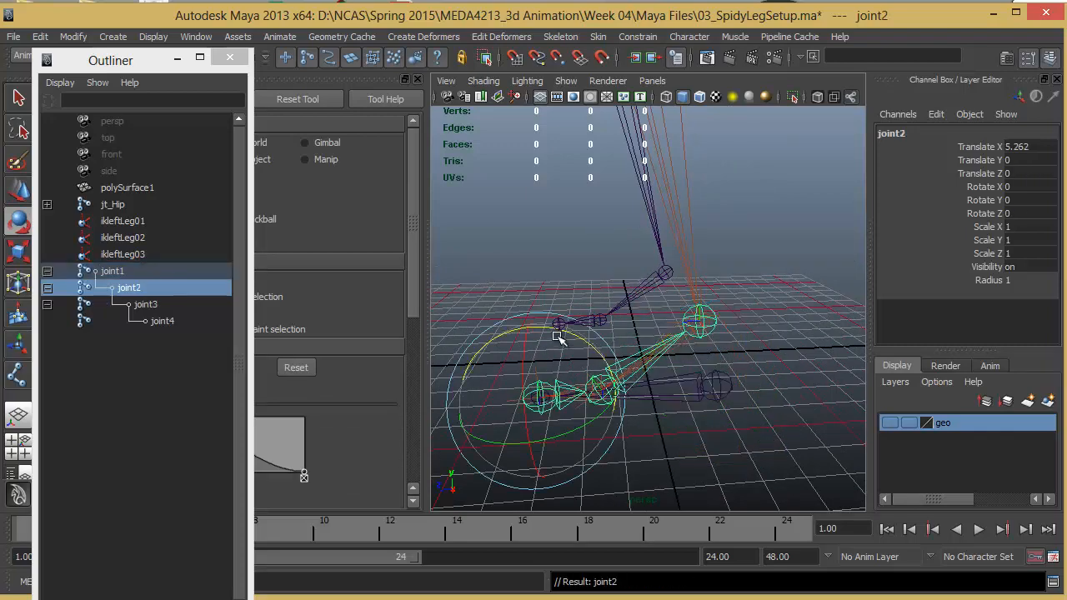
{"action": "left_click_drag", "start_coordinate": [562, 338], "coordinate": [517, 322]}
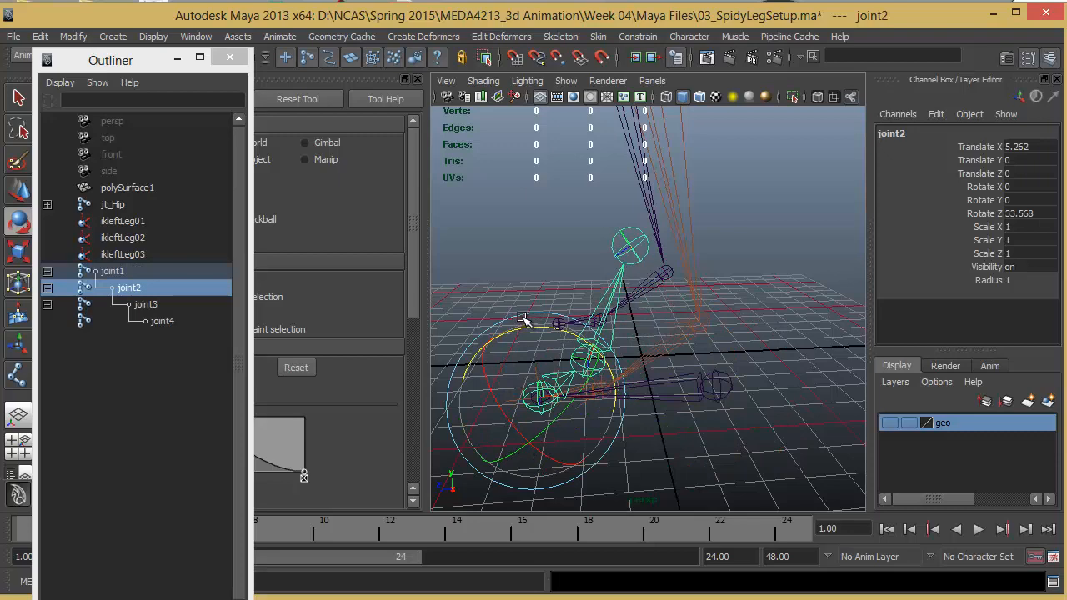
{"action": "key", "text": "ctrl+z"}
{"action": "key", "text": "Down"}
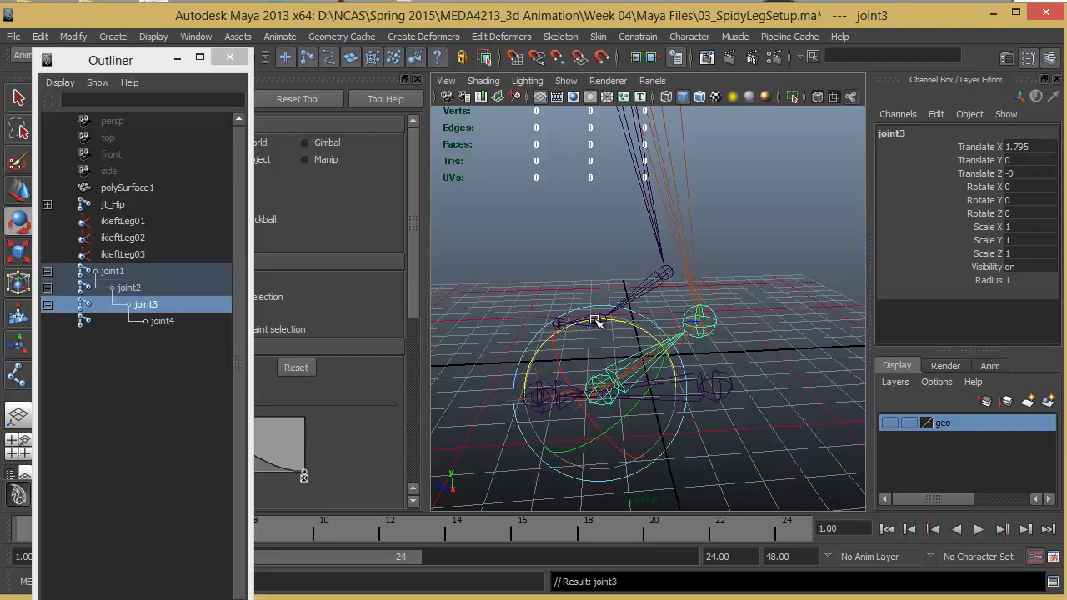
{"action": "left_click_drag", "start_coordinate": [521, 317], "coordinate": [553, 317]}
{"action": "key", "text": "ctrl+z"}
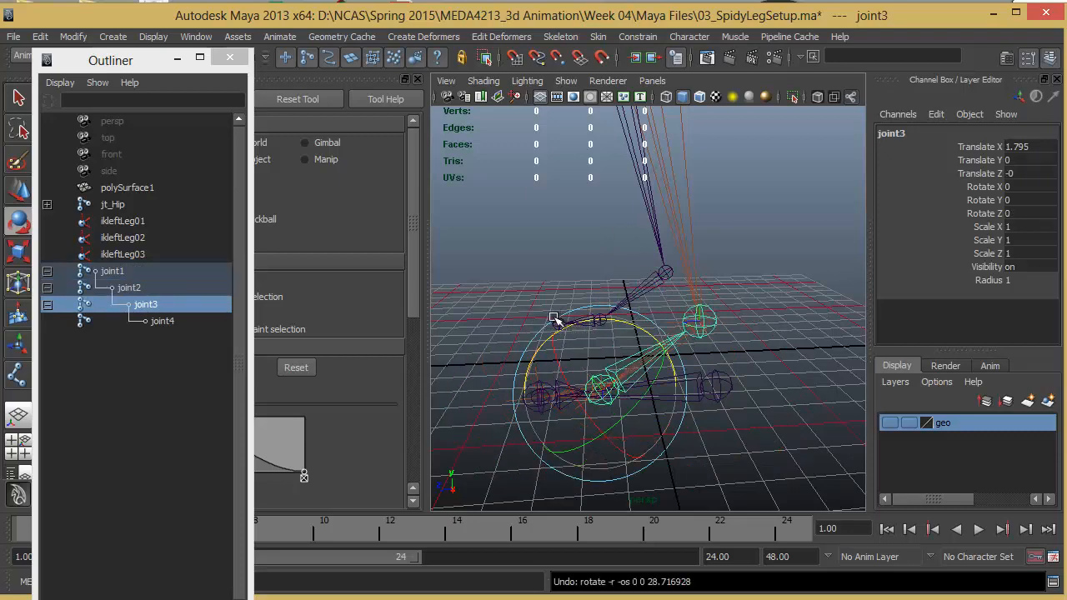
Step: Rename the new chain's root heel joint, joint1, as jt_leftRF01
{"action": "mouse_move", "coordinate": [716, 356]}
{"action": "left_mouse_down", "text": "alt"}
{"action": "mouse_move", "coordinate": [741, 359]}
{"action": "mouse_move", "coordinate": [733, 389]}
{"action": "mouse_move", "coordinate": [691, 352]}
{"action": "mouse_move", "coordinate": [736, 364]}
{"action": "mouse_move", "coordinate": [723, 344]}
{"action": "left_mouse_up", "text": "alt"}
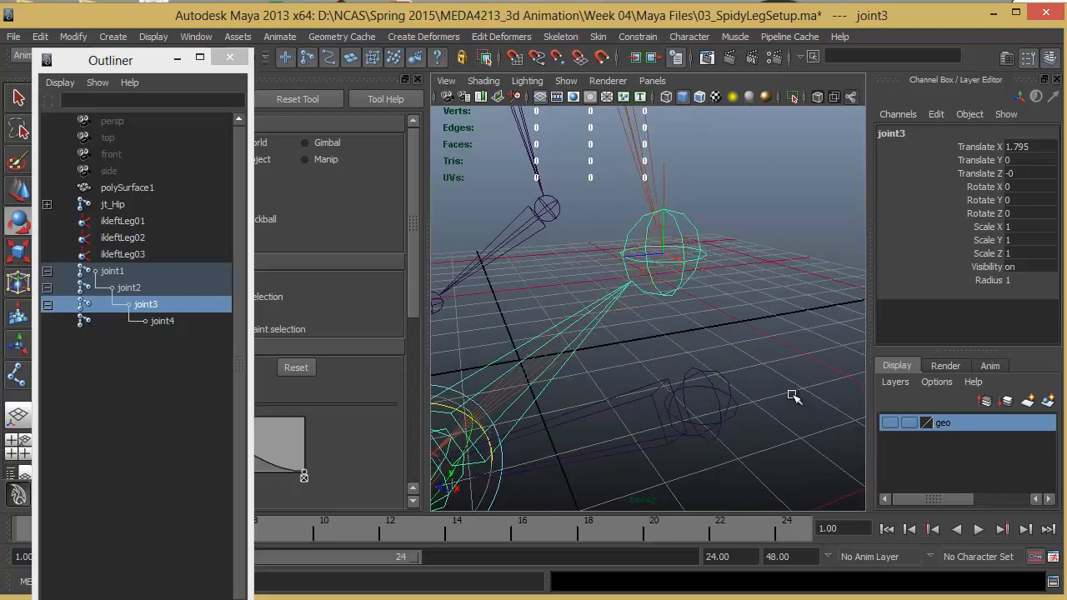
{"action": "left_click", "coordinate": [115, 271]}
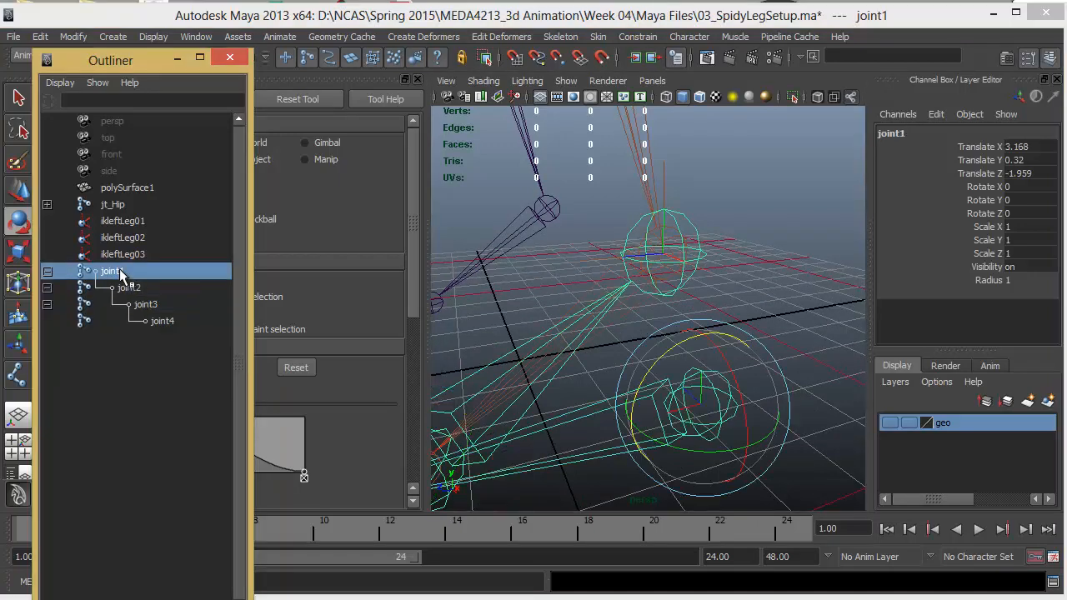
{"action": "left_click_drag", "start_coordinate": [633, 332], "coordinate": [600, 329], "text": "alt"}
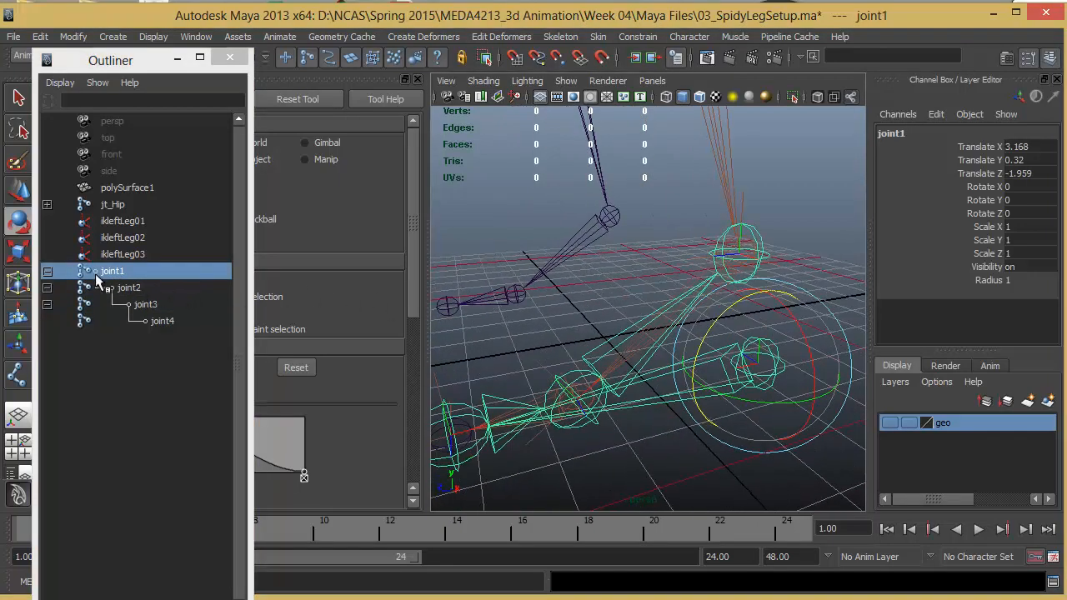
{"action": "double_click", "coordinate": [112, 275]}
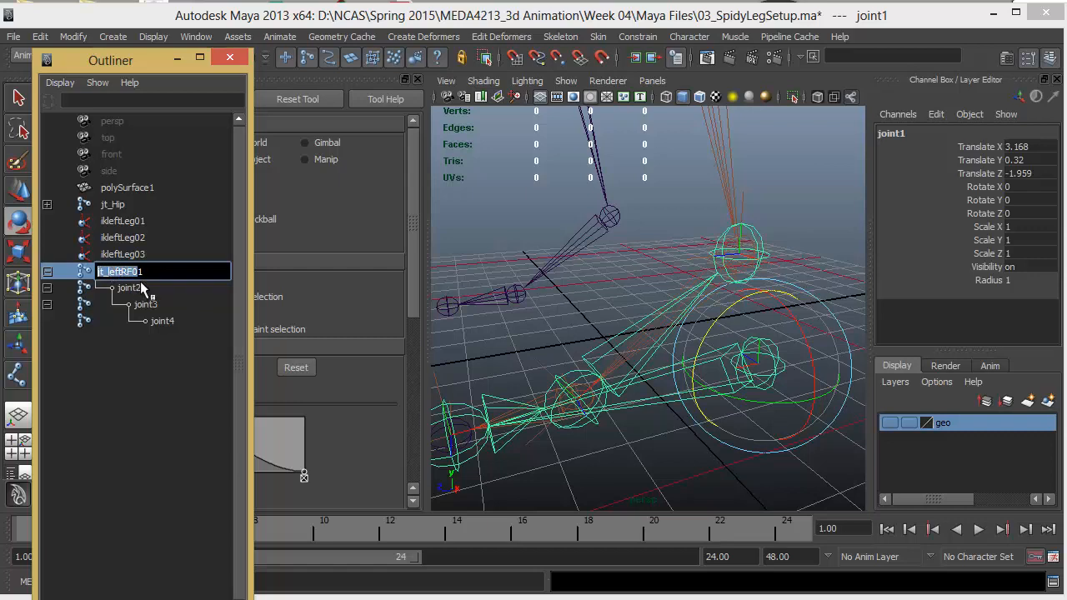
{"action": "key", "text": "Return"}
Step: Rename joint2, joint3 and joint4 as jt_leftRF02, jt_leftRF03 and jt_leftRF04, and clear the selection
{"action": "double_click", "coordinate": [125, 289]}
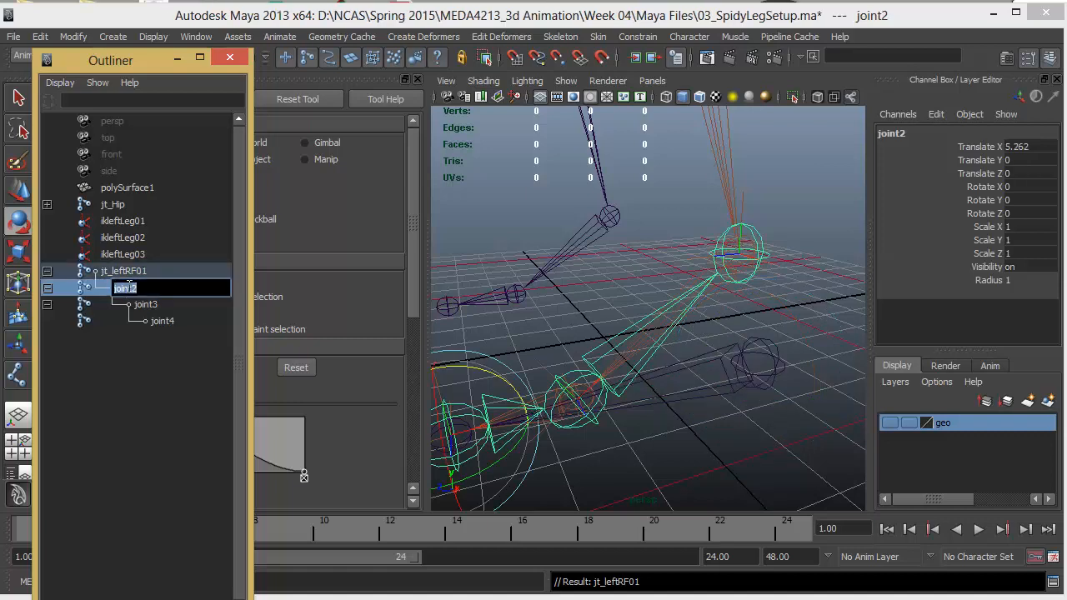
{"action": "type", "text": "jt_leftRF02"}
{"action": "key", "text": "Return"}
{"action": "double_click", "coordinate": [167, 304]}
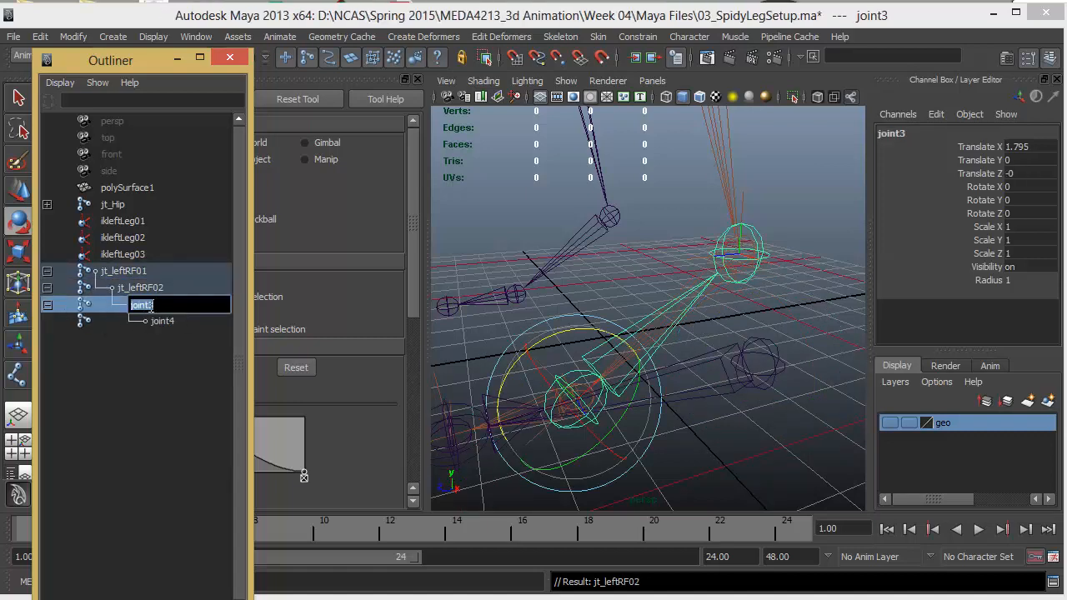
{"action": "type", "text": "jt_leftRF03"}
{"action": "key", "text": "Return"}
{"action": "double_click", "coordinate": [164, 323]}
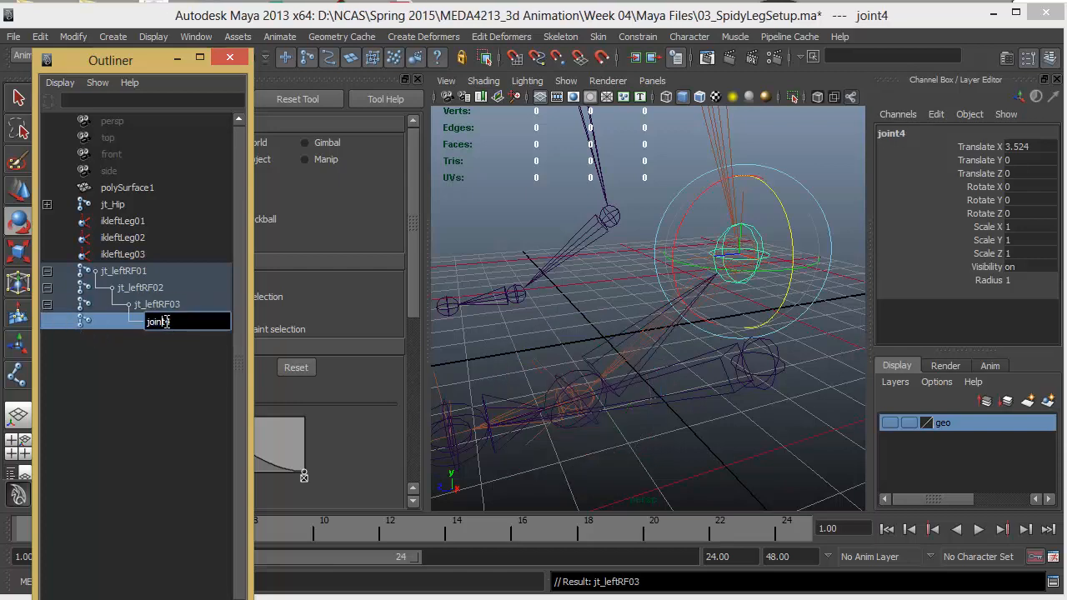
{"action": "type", "text": "jt_leftRF04"}
{"action": "left_click", "coordinate": [146, 365]}
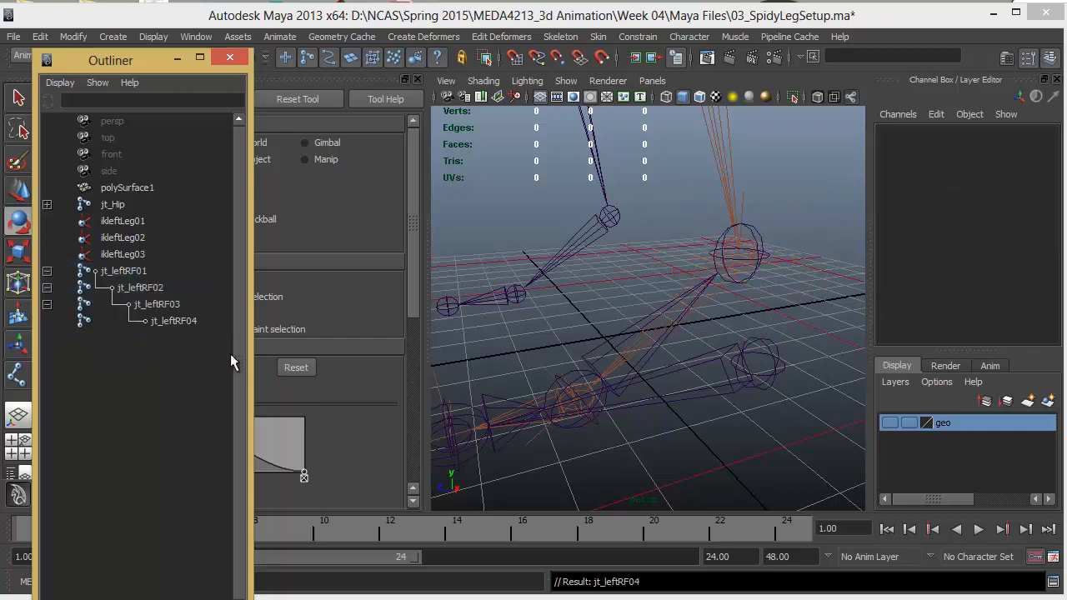
Step: Parent the ankle IK handle ikleftLeg01 to the reverse-foot ankle joint jt_leftRF04
{"action": "left_click_drag", "start_coordinate": [649, 373], "coordinate": [679, 355], "text": "alt"}
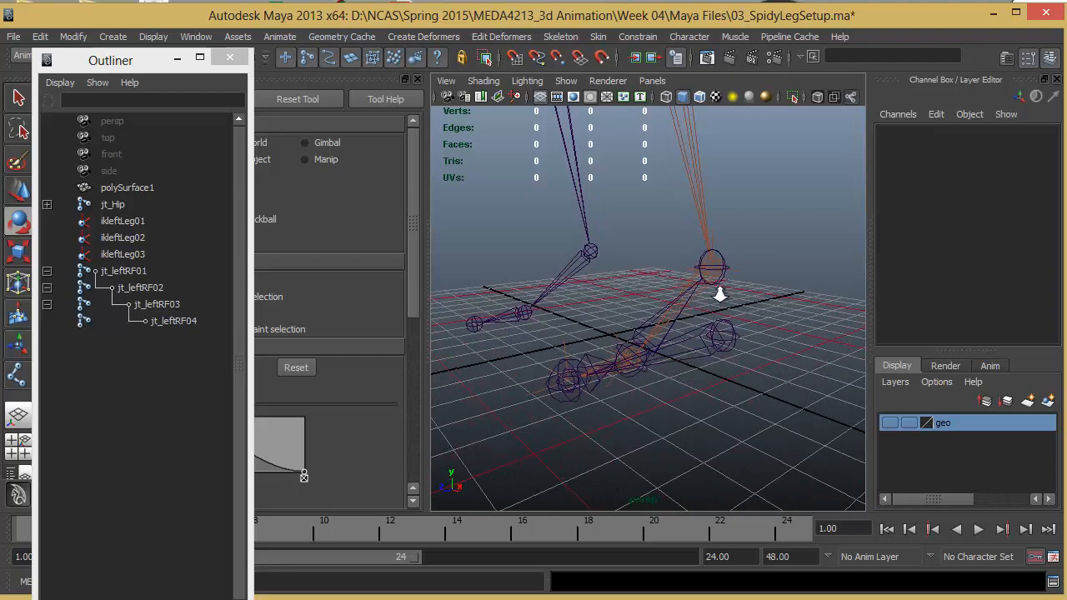
{"action": "right_click_drag", "start_coordinate": [720, 292], "coordinate": [750, 275], "text": "alt"}
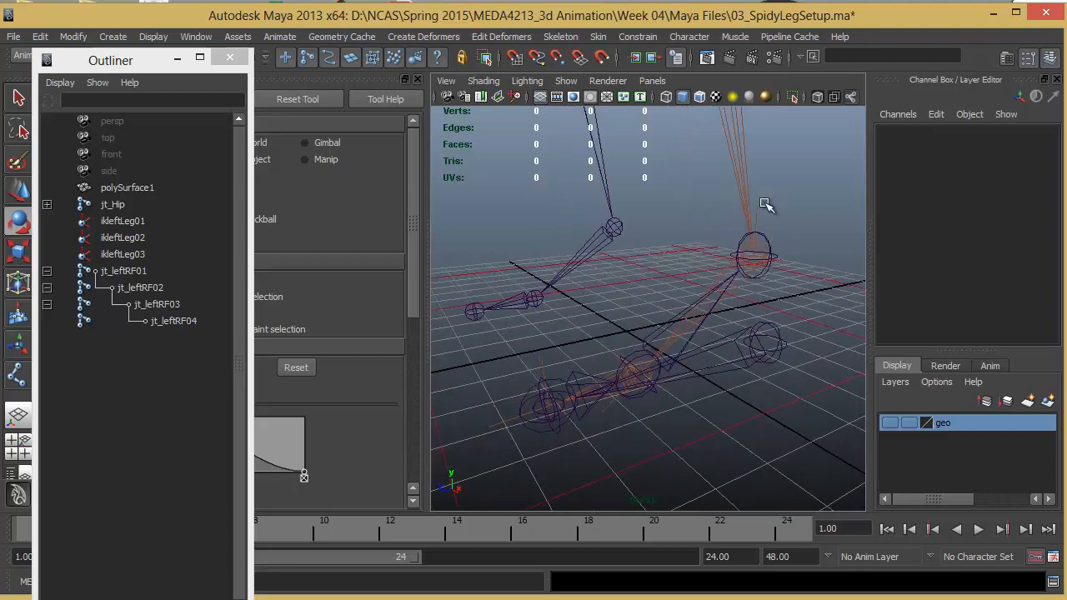
{"action": "left_click", "coordinate": [756, 209]}
{"action": "left_click_drag", "start_coordinate": [765, 213], "coordinate": [779, 255], "text": "alt"}
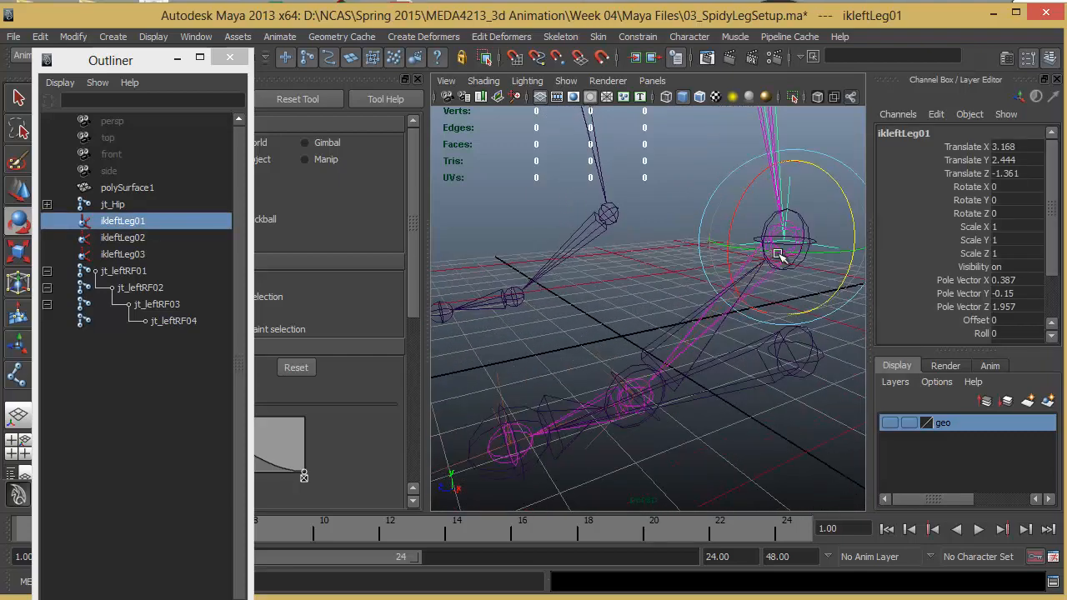
{"action": "left_click", "coordinate": [18, 99]}
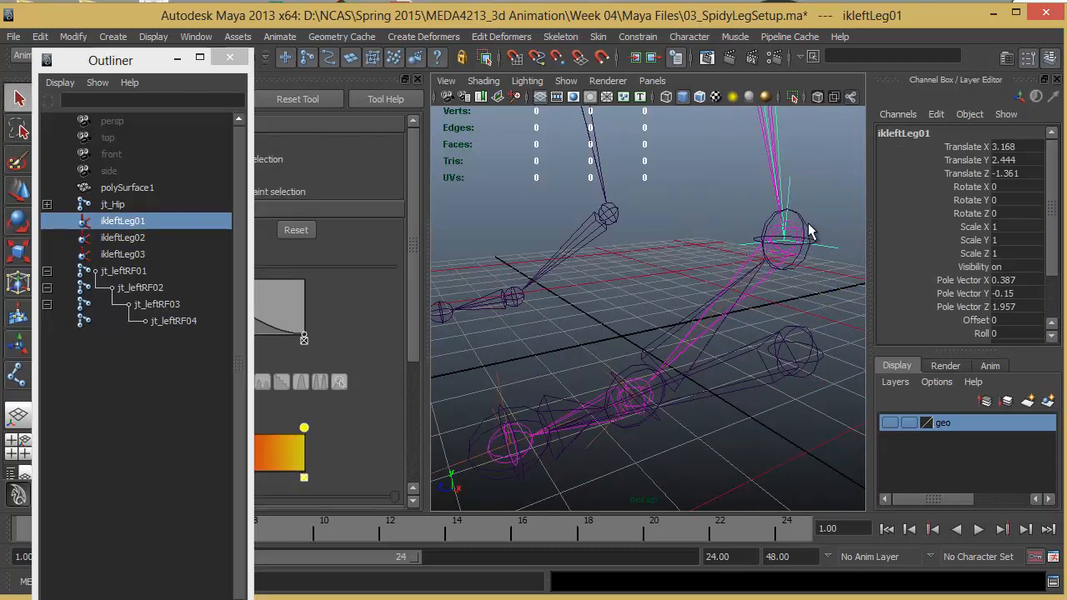
{"action": "left_click", "coordinate": [804, 231], "text": "shift"}
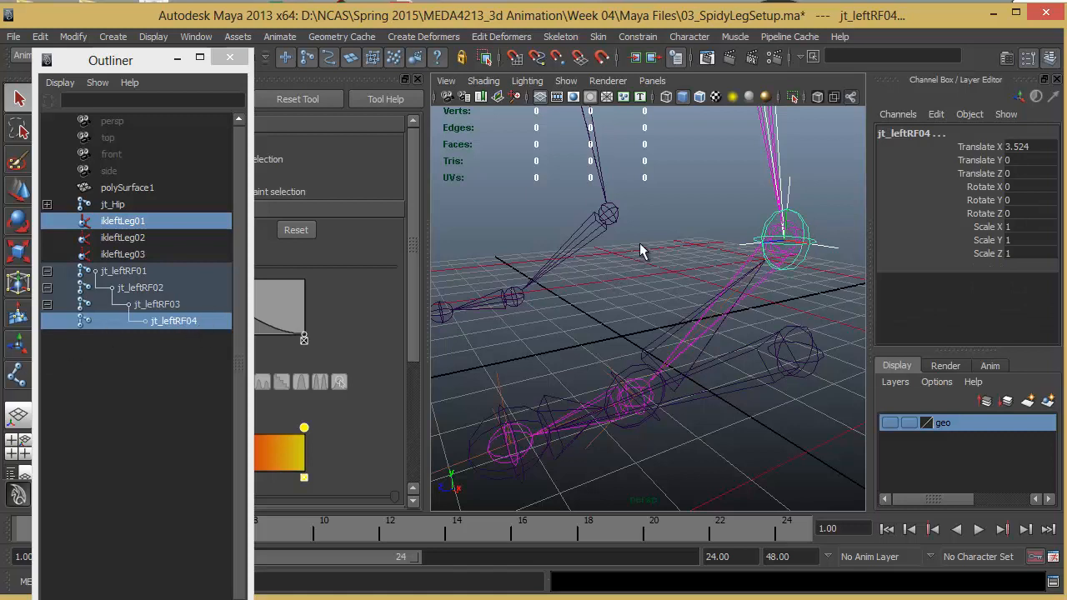
{"action": "key", "text": "p"}
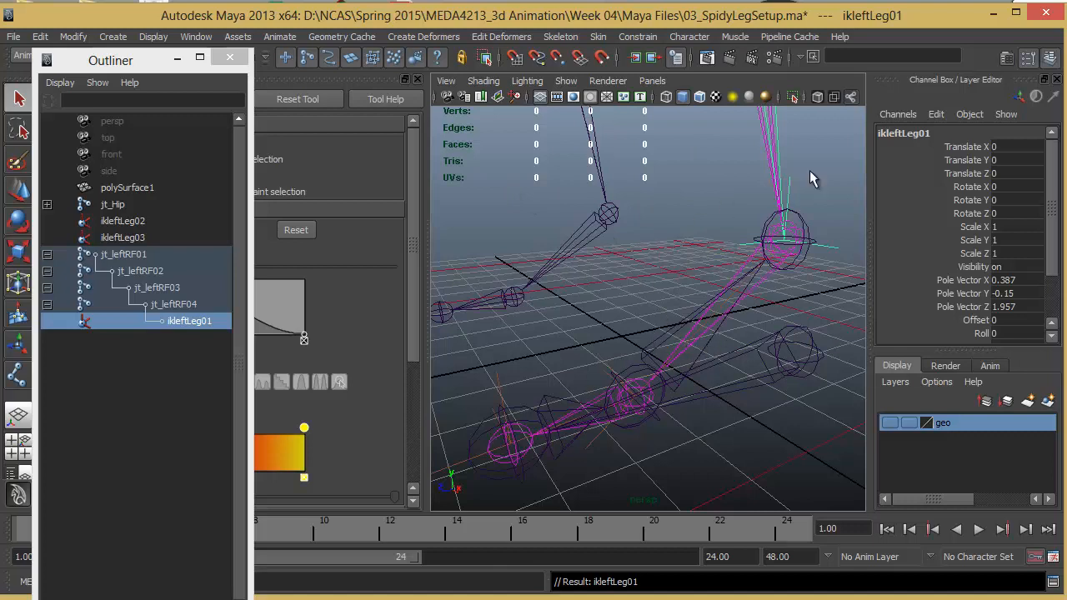
{"action": "left_click", "coordinate": [40, 37]}
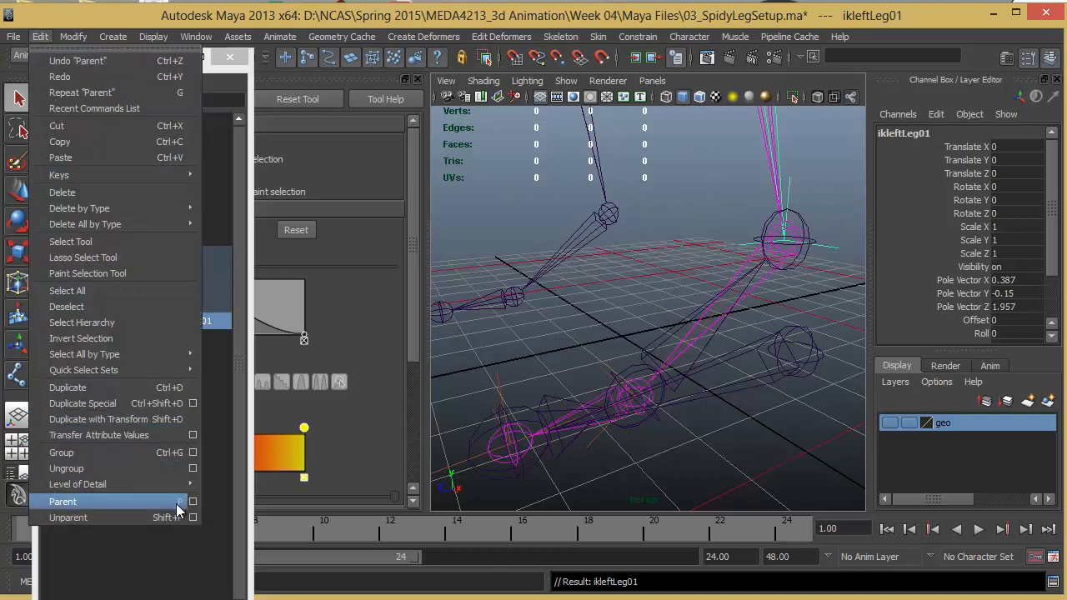
Step: Parent the ball IK handle ikleftLeg02 to jt_leftRF03 and the toe IK handle ikleftLeg03 to jt_leftRF02
{"action": "left_click", "coordinate": [606, 366]}
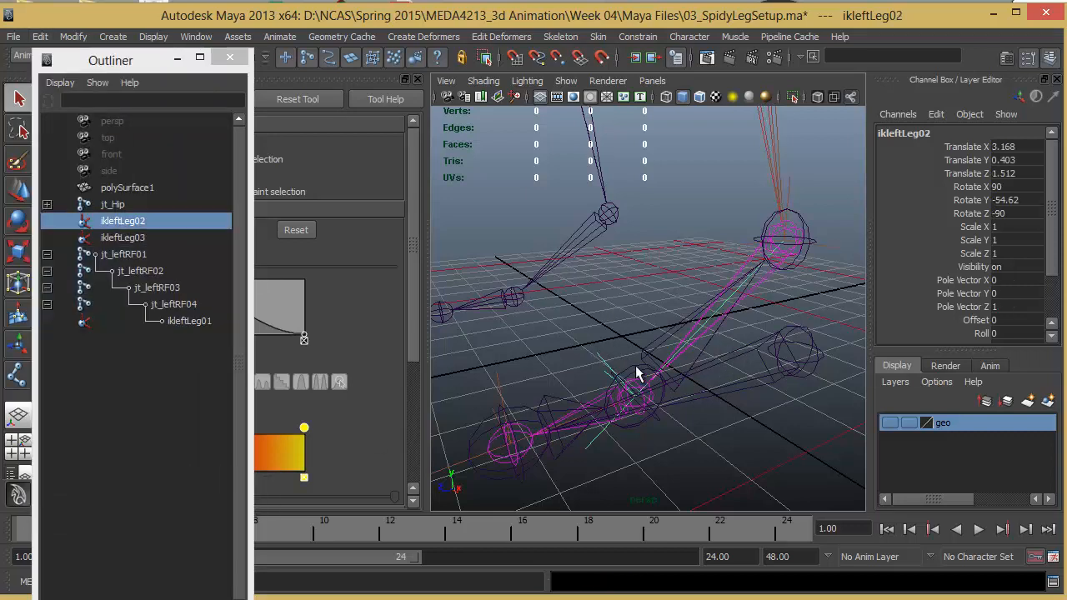
{"action": "left_click", "coordinate": [634, 372], "text": "shift"}
{"action": "key", "text": "p"}
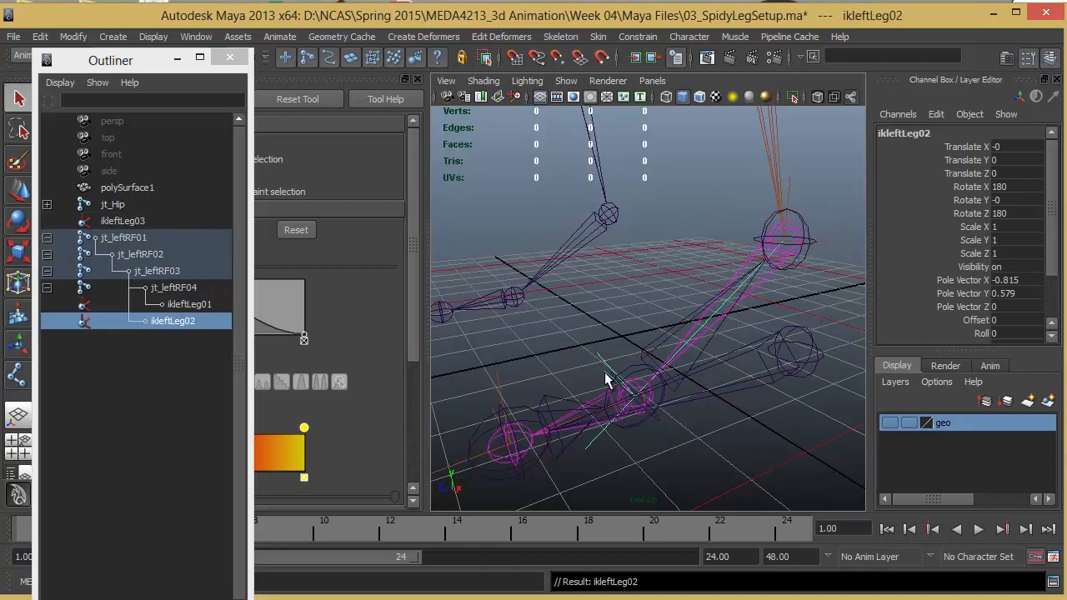
{"action": "left_click", "coordinate": [499, 387]}
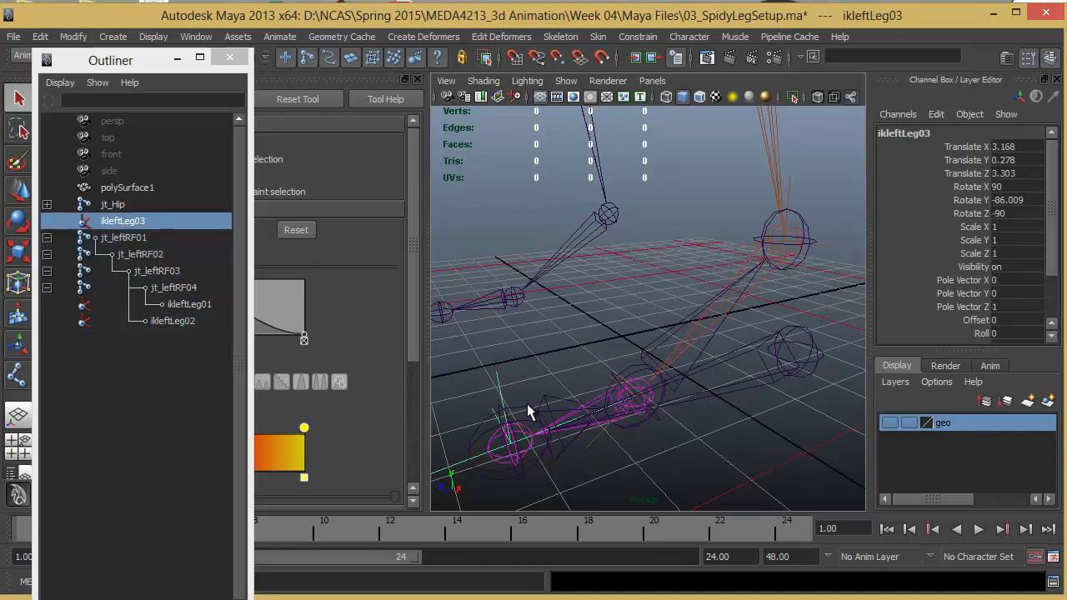
{"action": "left_click", "coordinate": [527, 411], "text": "shift"}
{"action": "key", "text": "p"}
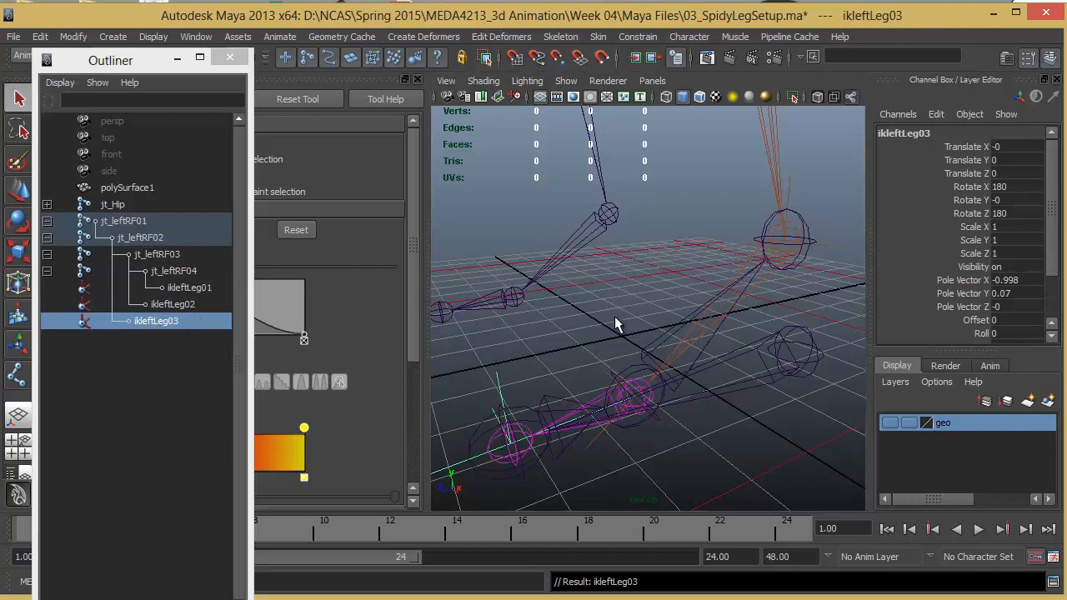
Step: Test the rigged foot's heel roll by rotating jt_leftRF01 about Z, and undo the rotation
{"action": "right_click_drag", "start_coordinate": [758, 325], "coordinate": [583, 344], "text": "alt"}
{"action": "left_click_drag", "start_coordinate": [760, 352], "coordinate": [713, 379], "text": "alt"}
{"action": "left_click", "coordinate": [727, 351]}
{"action": "key", "text": "e"}
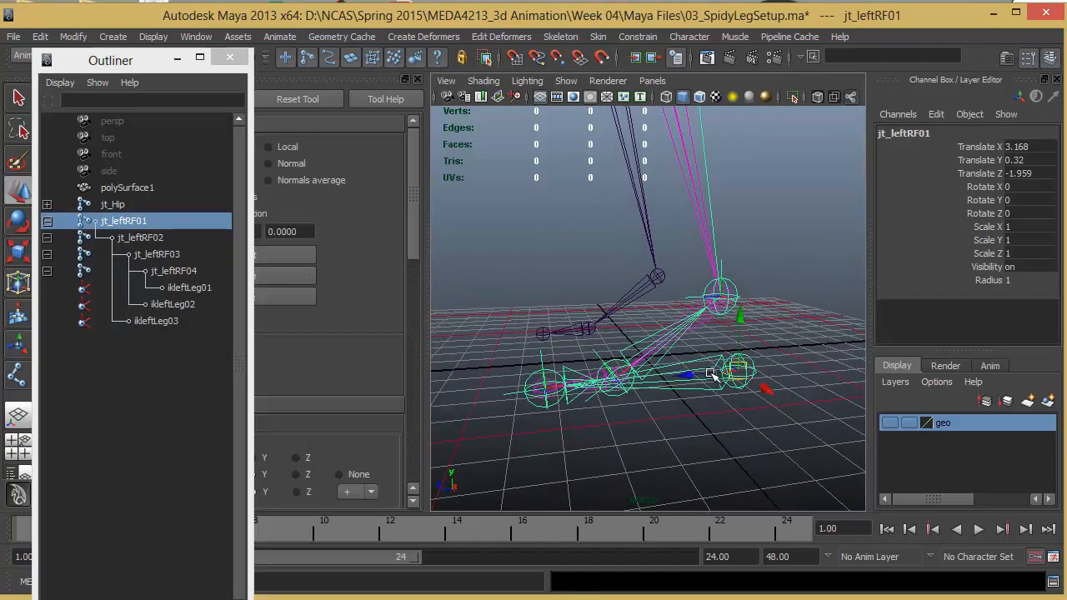
{"action": "left_click_drag", "start_coordinate": [681, 343], "coordinate": [700, 330]}
{"action": "key", "text": "ctrl+z"}
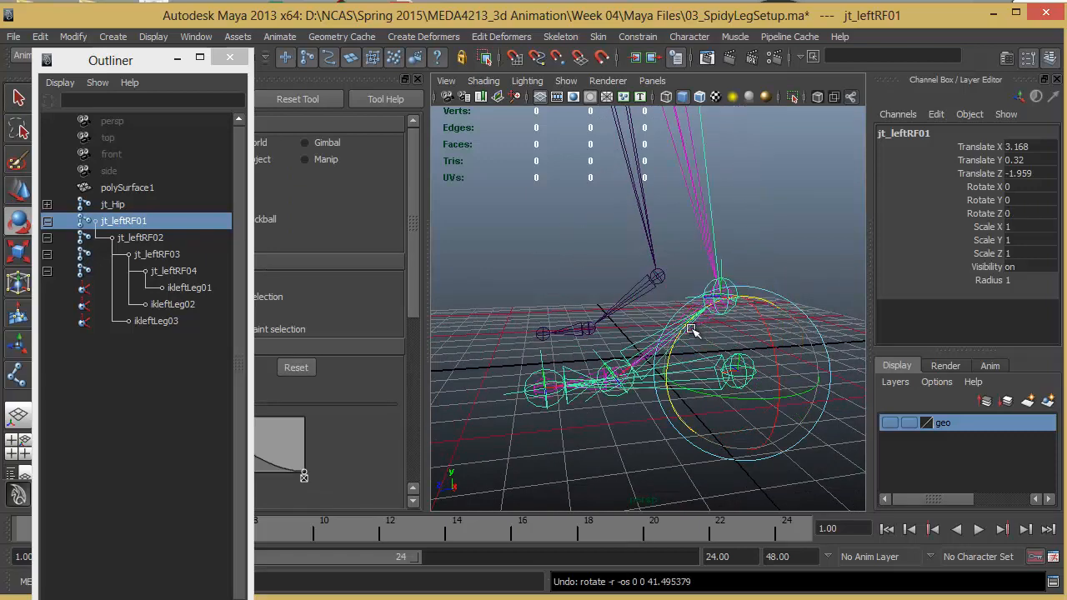
Step: Test the toe and ball rolls by rotating jt_leftRF02 and jt_leftRF03 about Z, undoing each rotation
{"action": "key", "text": "Down"}
{"action": "left_click_drag", "start_coordinate": [569, 317], "coordinate": [521, 308]}
{"action": "key", "text": "ctrl+z"}
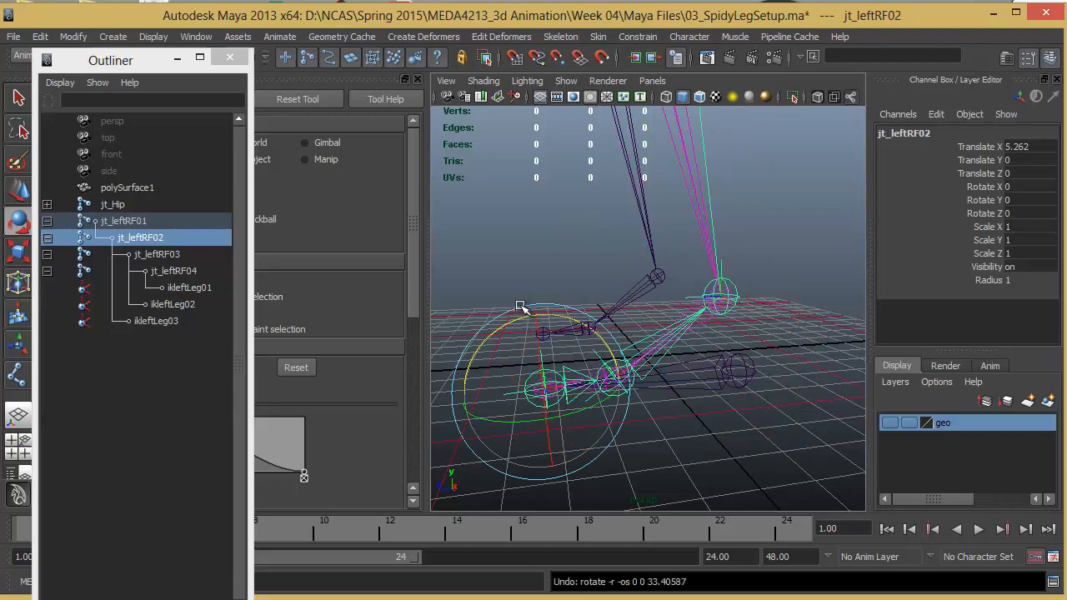
{"action": "key", "text": "Down"}
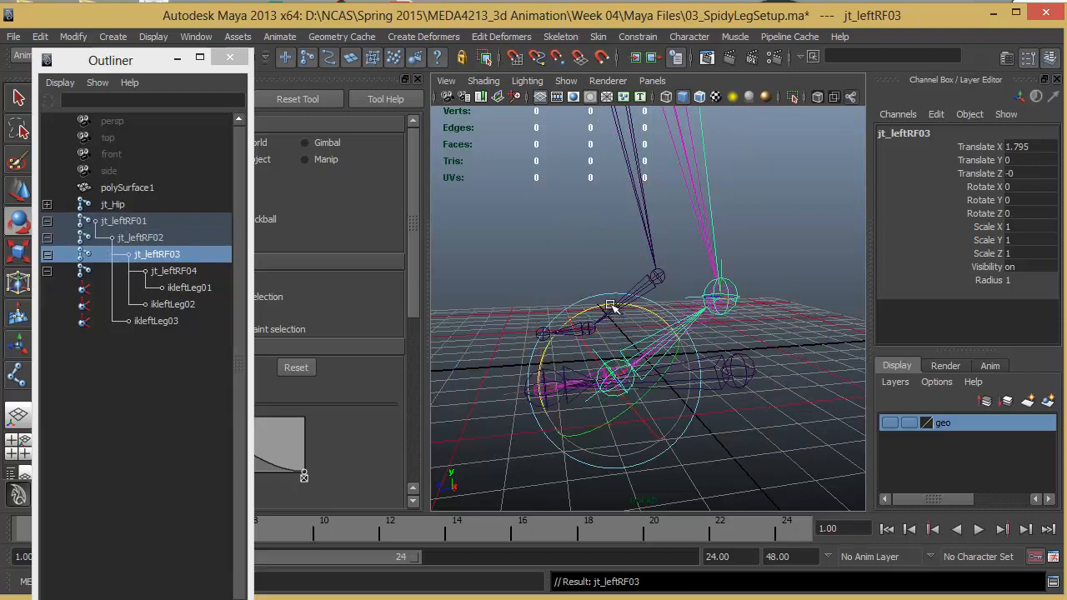
{"action": "left_click_drag", "start_coordinate": [611, 305], "coordinate": [565, 311]}
{"action": "key", "text": "ctrl+z"}
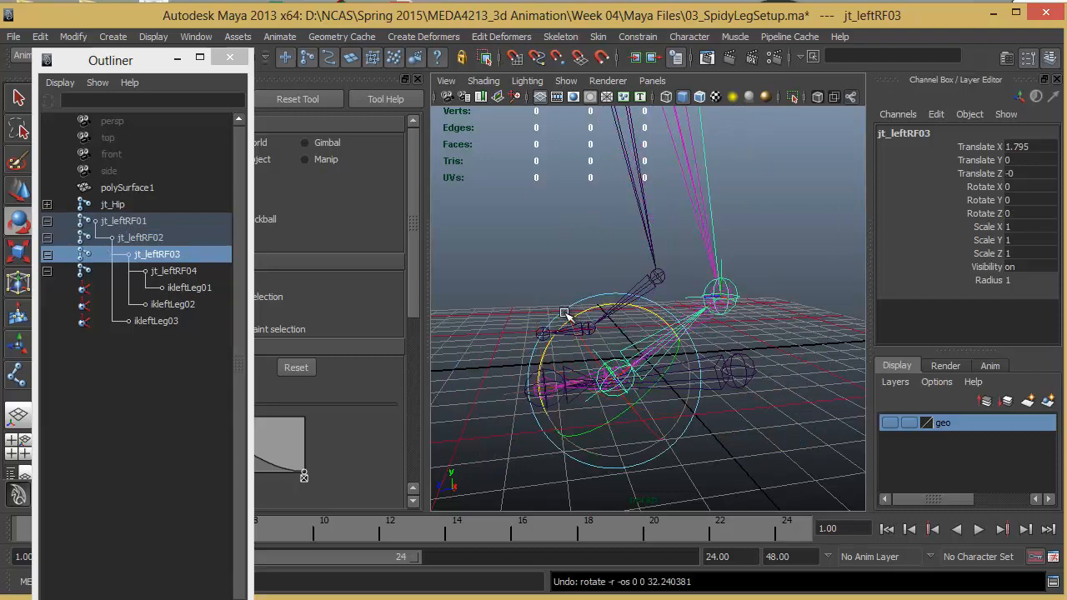
Step: Test the whole leg by moving the reverse-foot root jt_leftRF01, and undo the move
{"action": "left_click_drag", "start_coordinate": [536, 353], "coordinate": [638, 359], "text": "alt"}
{"action": "key", "text": "w"}
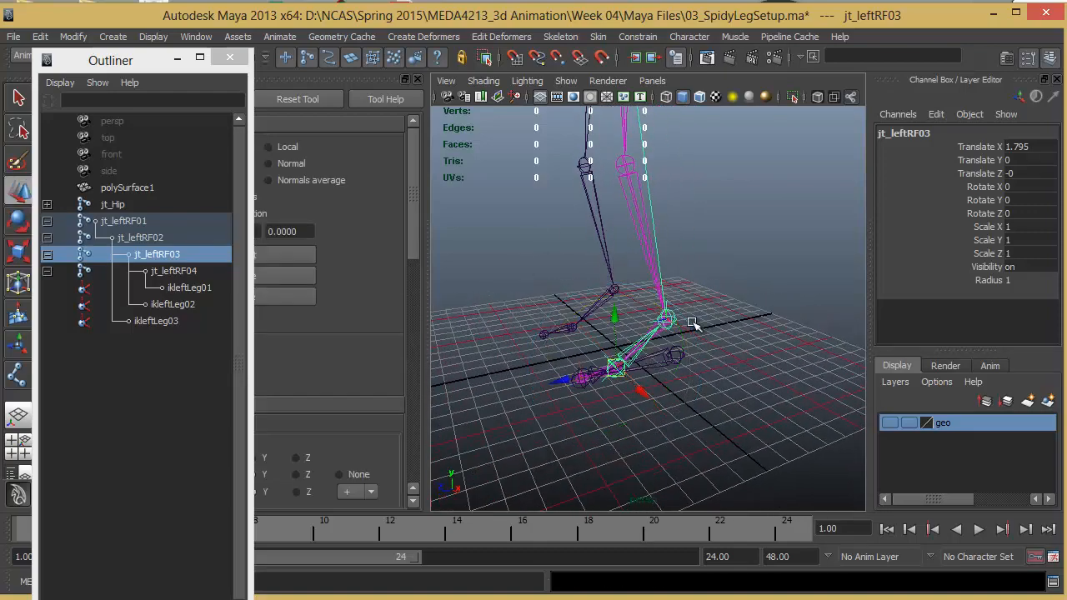
{"action": "left_click_drag", "start_coordinate": [695, 326], "coordinate": [658, 341], "text": "alt"}
{"action": "left_click", "coordinate": [659, 364]}
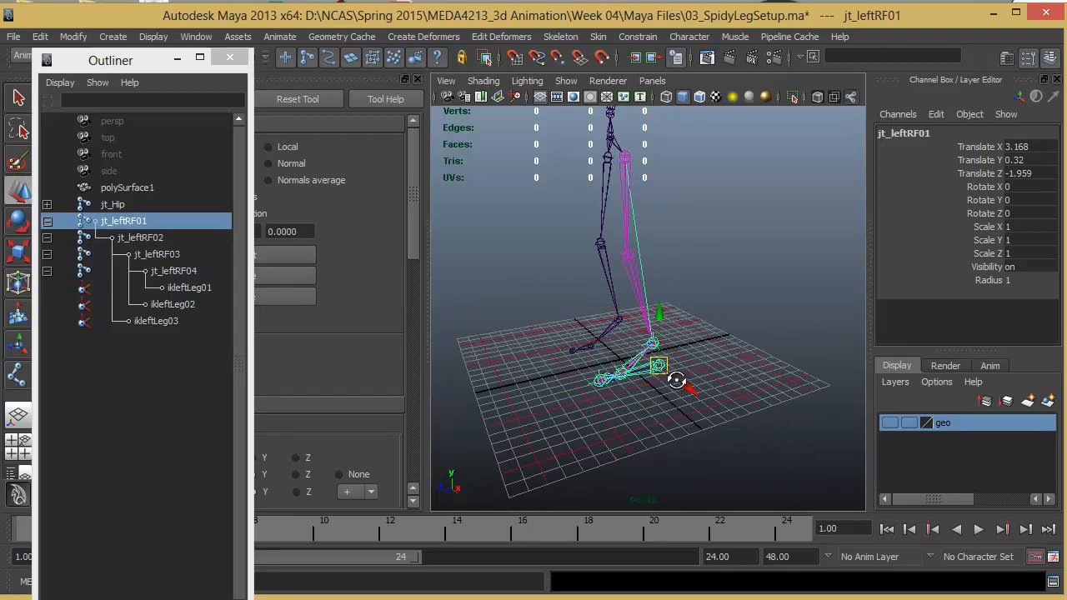
{"action": "left_click_drag", "start_coordinate": [673, 376], "coordinate": [709, 360], "text": "alt"}
{"action": "key", "text": "ctrl+z"}
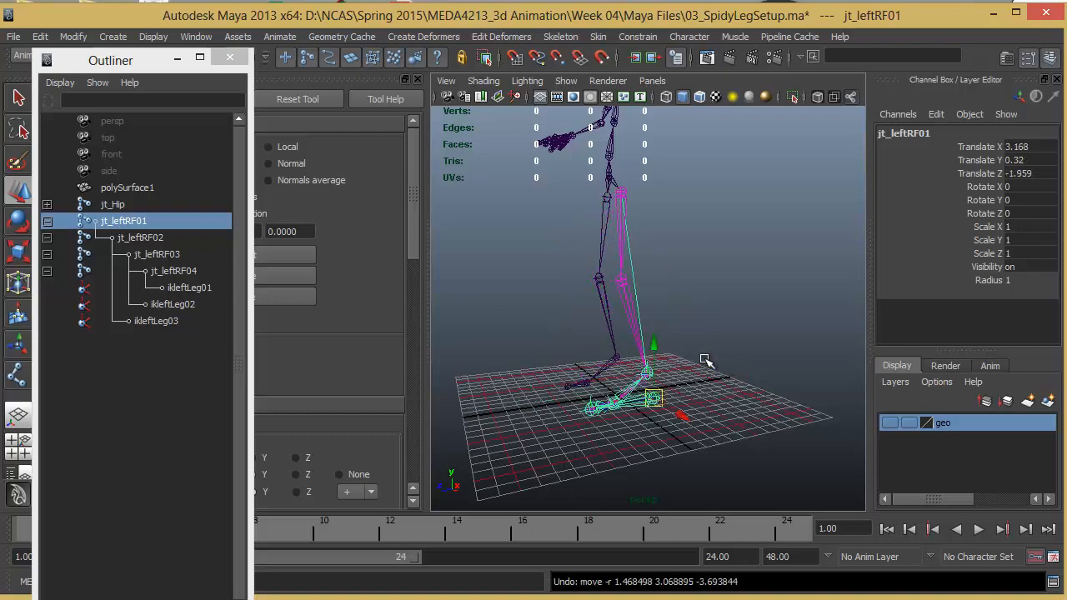
Step: Inspect the left foot's reverse-foot joint chain from several angles with jt_leftRF01 selected
{"action": "left_click_drag", "start_coordinate": [648, 415], "coordinate": [761, 430], "text": "alt"}
{"action": "middle_click_drag", "start_coordinate": [649, 431], "coordinate": [640, 360], "text": "alt"}
{"action": "left_click_drag", "start_coordinate": [640, 360], "coordinate": [698, 430], "text": "alt"}
{"action": "left_click", "coordinate": [720, 395]}
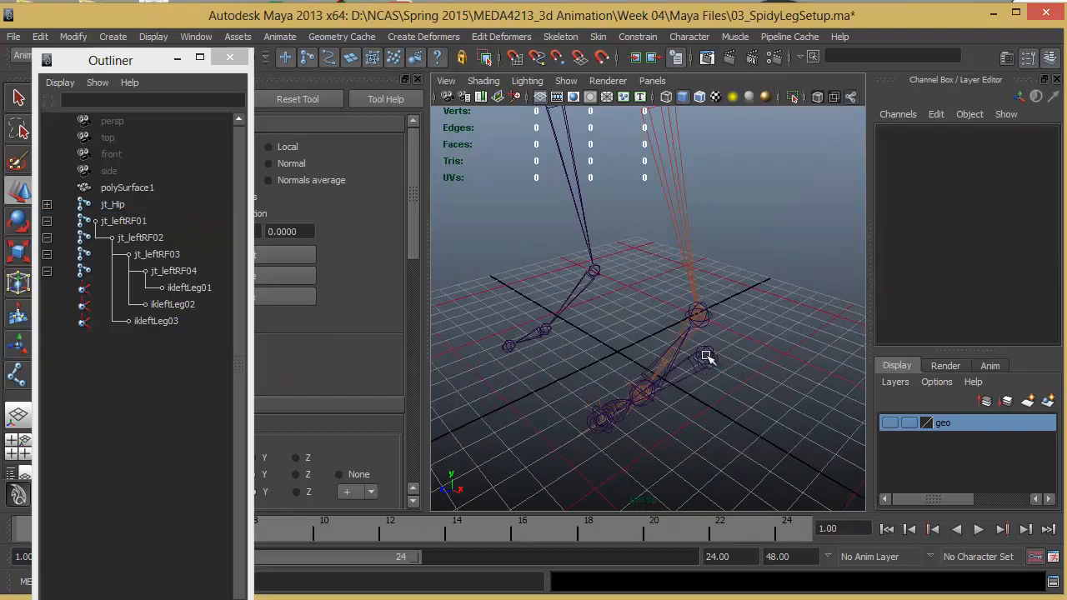
{"action": "left_click", "coordinate": [709, 351]}
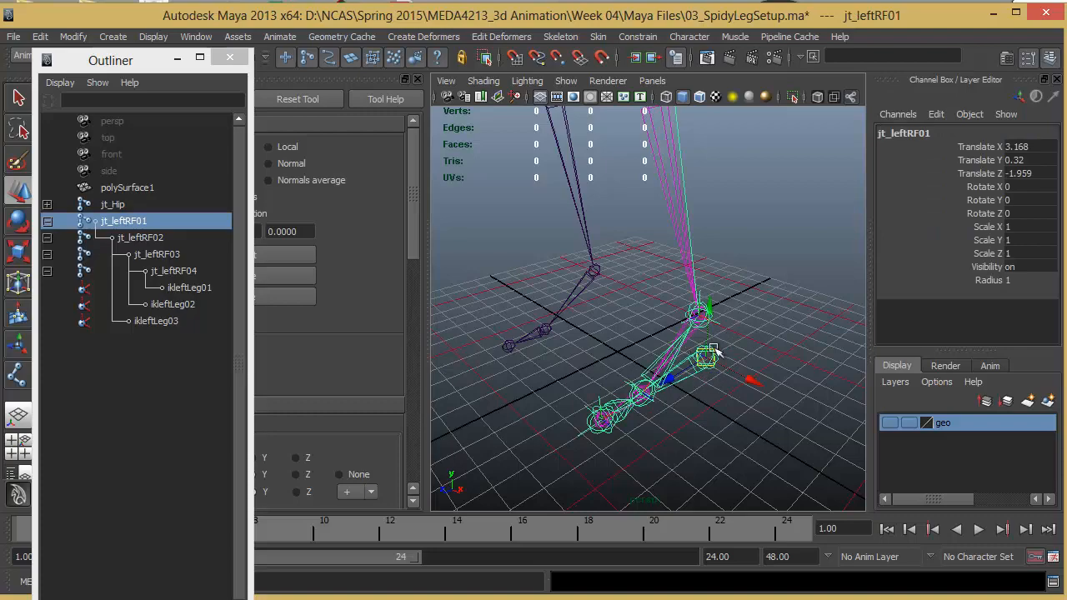
{"action": "left_click_drag", "start_coordinate": [696, 371], "coordinate": [606, 403], "text": "alt"}
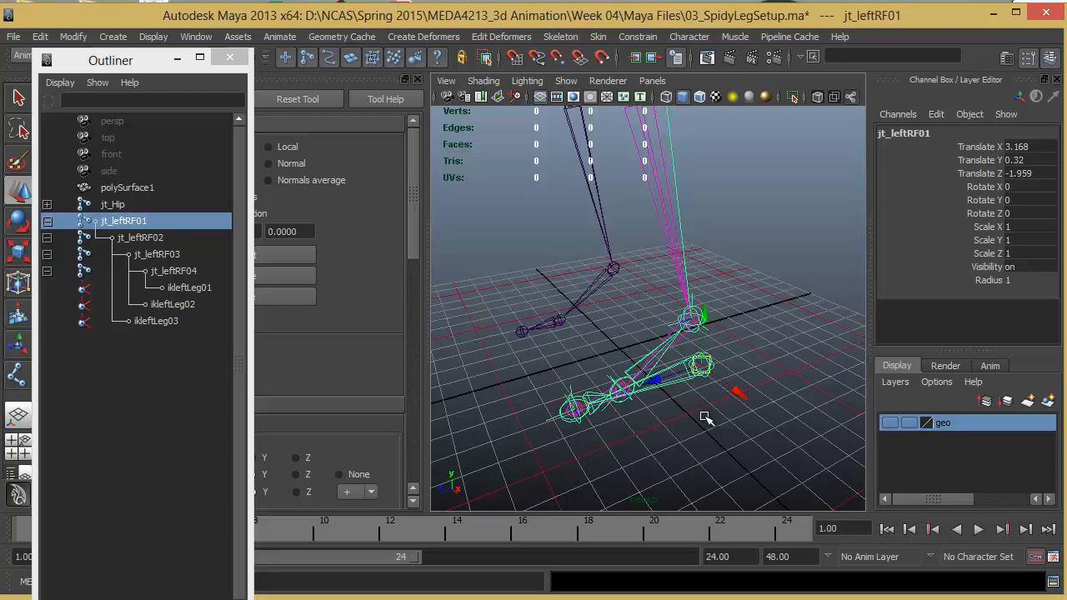
{"action": "left_click_drag", "start_coordinate": [704, 415], "coordinate": [679, 384], "text": "alt"}
Step: Create a NURBS circle and move it along X to 3.355, under the left foot
{"action": "left_click", "coordinate": [111, 37]}
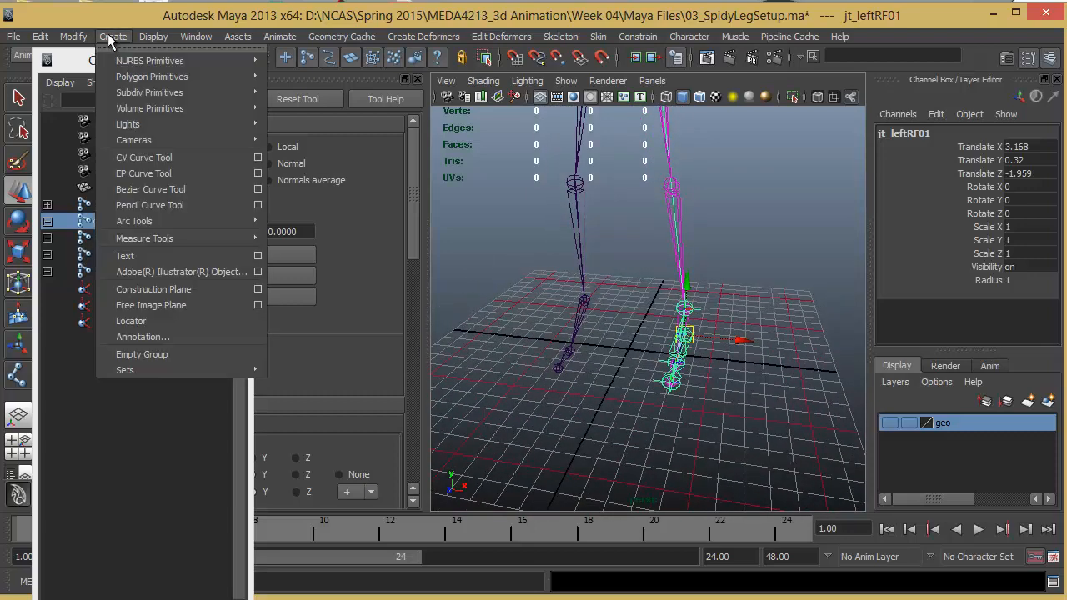
{"action": "mouse_move", "coordinate": [123, 63]}
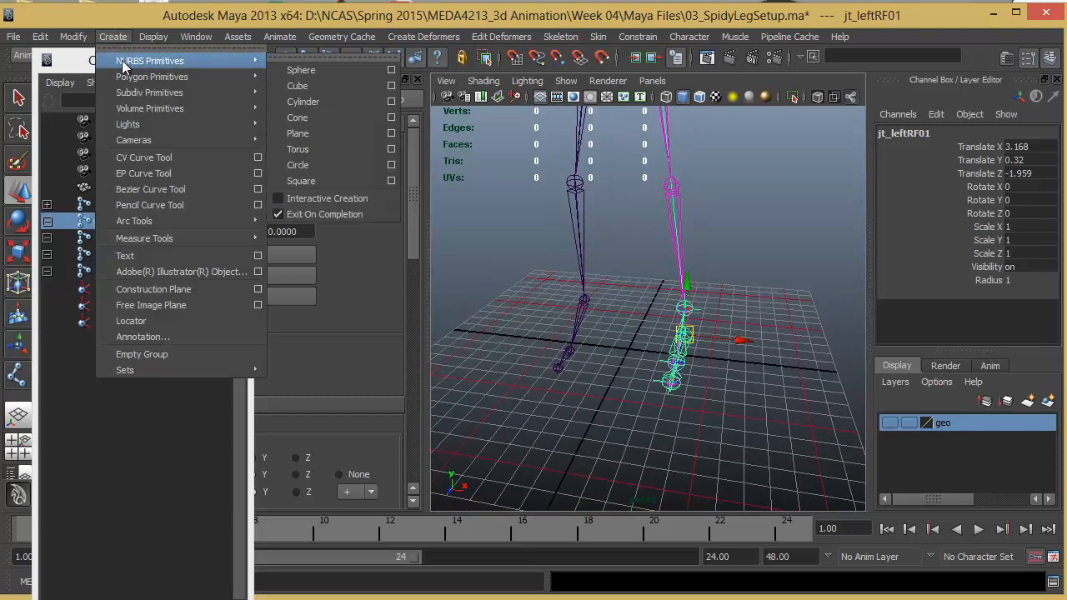
{"action": "left_click", "coordinate": [327, 165]}
{"action": "left_click_drag", "start_coordinate": [644, 392], "coordinate": [659, 429], "text": "alt"}
{"action": "left_click_drag", "start_coordinate": [677, 340], "coordinate": [596, 378]}
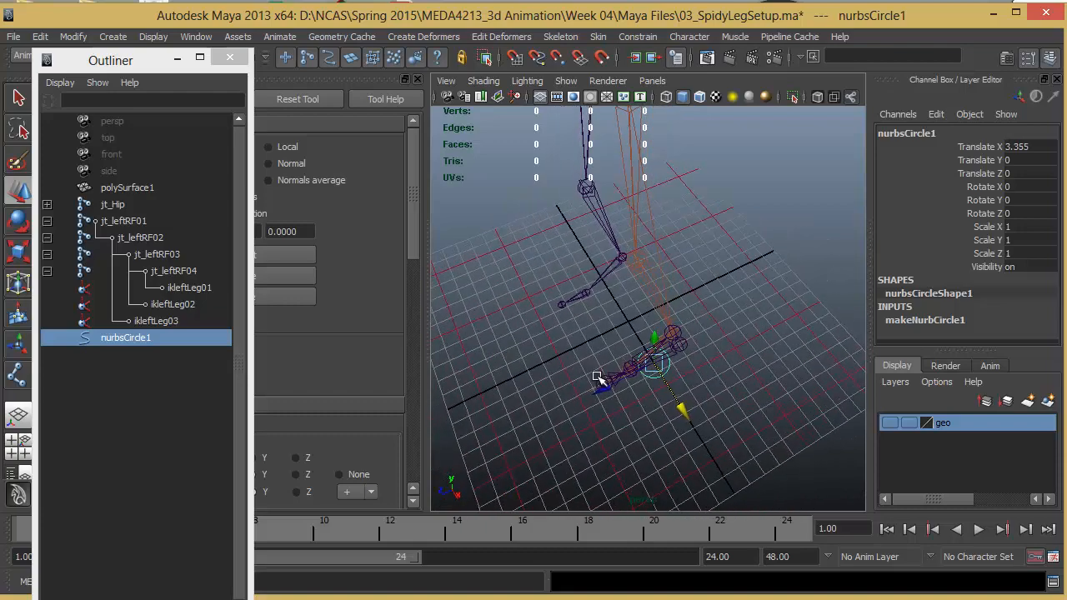
Step: Scale the circle to 1.33 in X and 2.983 in Y and Z to form a foot-length oval
{"action": "key", "text": "e"}
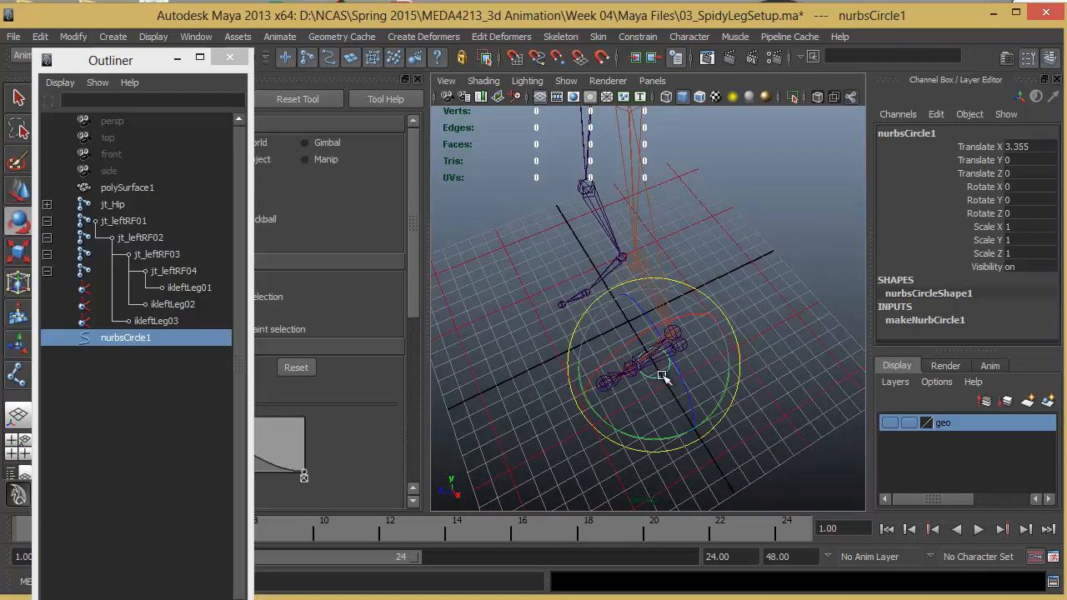
{"action": "key", "text": "r"}
{"action": "left_click_drag", "start_coordinate": [658, 360], "coordinate": [705, 340]}
{"action": "left_click_drag", "start_coordinate": [693, 426], "coordinate": [718, 395]}
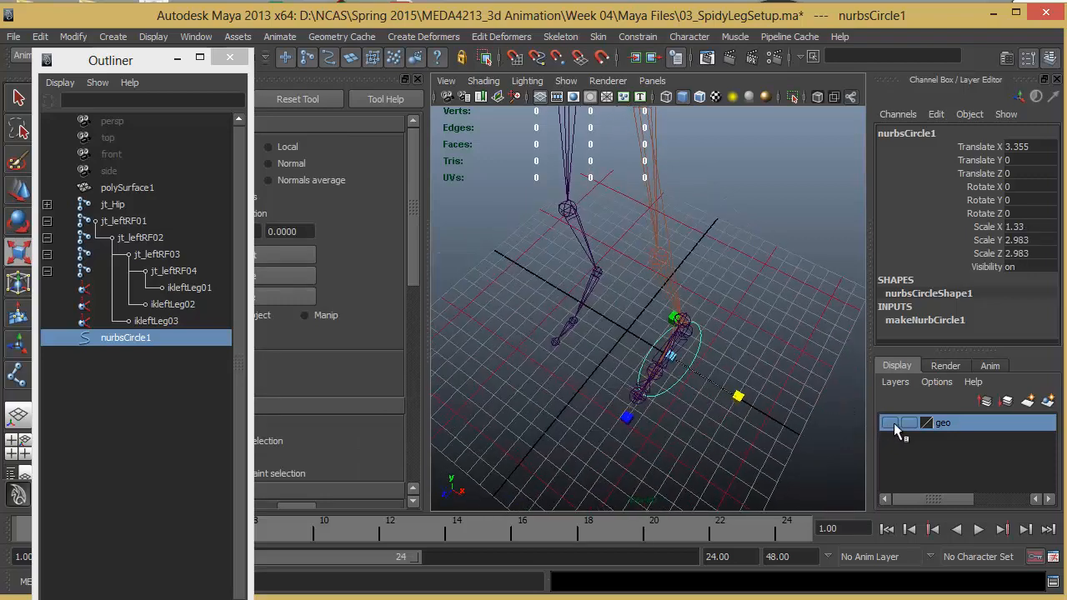
Step: Make the geo layer visible and switch the circle to control vertex editing
{"action": "left_click", "coordinate": [891, 423]}
{"action": "left_click_drag", "start_coordinate": [615, 385], "coordinate": [705, 387], "text": "alt"}
{"action": "right_click_drag", "start_coordinate": [705, 386], "coordinate": [936, 438], "text": "alt"}
{"action": "middle_click_drag", "start_coordinate": [720, 380], "coordinate": [588, 305], "text": "alt"}
{"action": "left_click_drag", "start_coordinate": [663, 405], "coordinate": [754, 273], "text": "alt"}
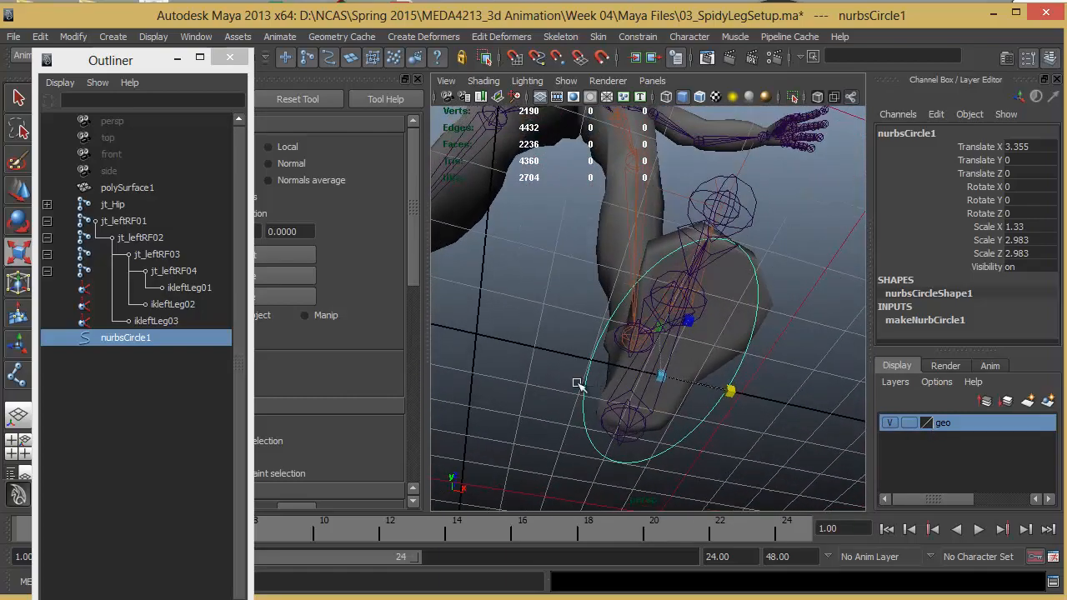
{"action": "right_click_drag", "start_coordinate": [587, 369], "coordinate": [525, 364]}
{"action": "left_click_drag", "start_coordinate": [690, 365], "coordinate": [737, 272], "text": "alt"}
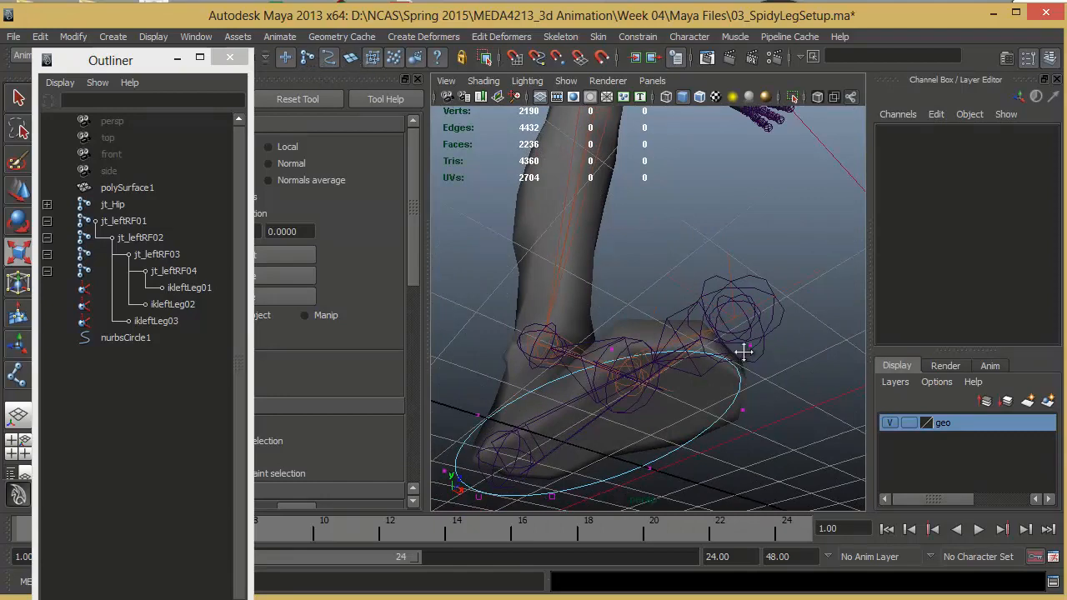
Step: Move the circle's toe-end control vertices outward so the curve extends past the toe joint
{"action": "left_click_drag", "start_coordinate": [742, 354], "coordinate": [772, 283], "text": "alt"}
{"action": "left_click_drag", "start_coordinate": [758, 207], "coordinate": [798, 241]}
{"action": "left_click_drag", "start_coordinate": [797, 241], "coordinate": [845, 297], "text": "alt"}
{"action": "key", "text": "w"}
{"action": "left_click_drag", "start_coordinate": [848, 245], "coordinate": [747, 214]}
{"action": "right_click_drag", "start_coordinate": [747, 215], "coordinate": [654, 208], "text": "alt"}
{"action": "left_click_drag", "start_coordinate": [639, 198], "coordinate": [665, 145]}
{"action": "left_click_drag", "start_coordinate": [672, 211], "coordinate": [674, 274]}
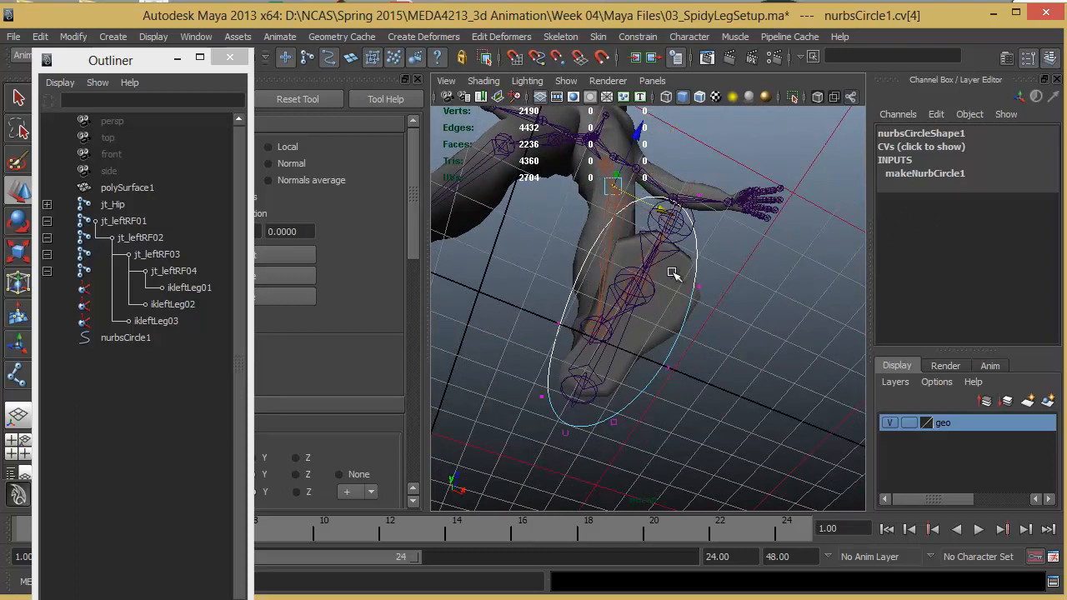
Step: Pull the control vertex on the inner side of the foot, cv[3], in towards the foot along X
{"action": "left_click", "coordinate": [559, 322]}
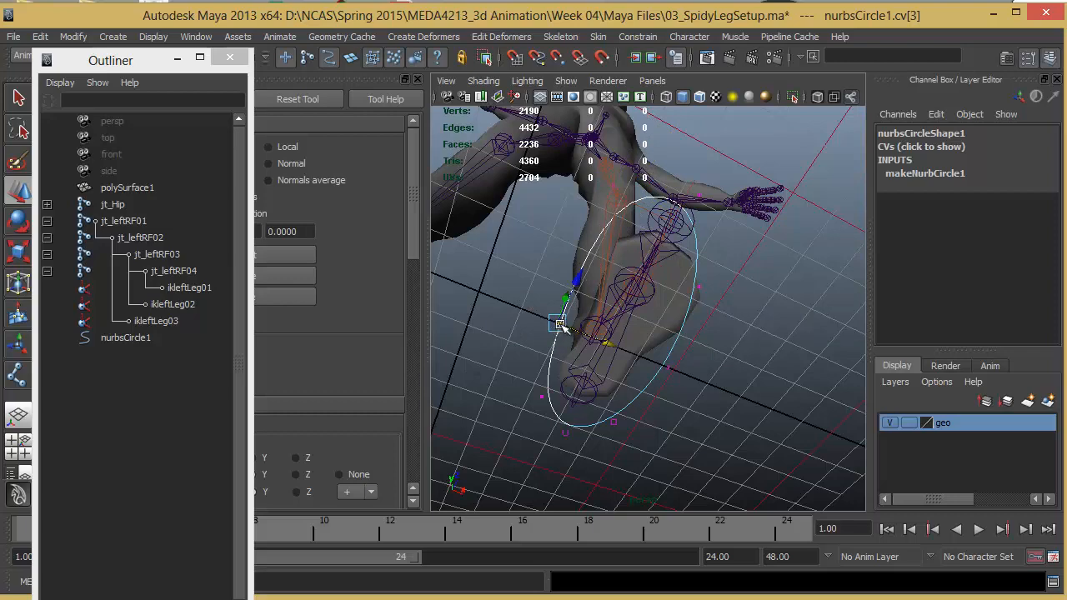
{"action": "left_click_drag", "start_coordinate": [554, 337], "coordinate": [557, 313]}
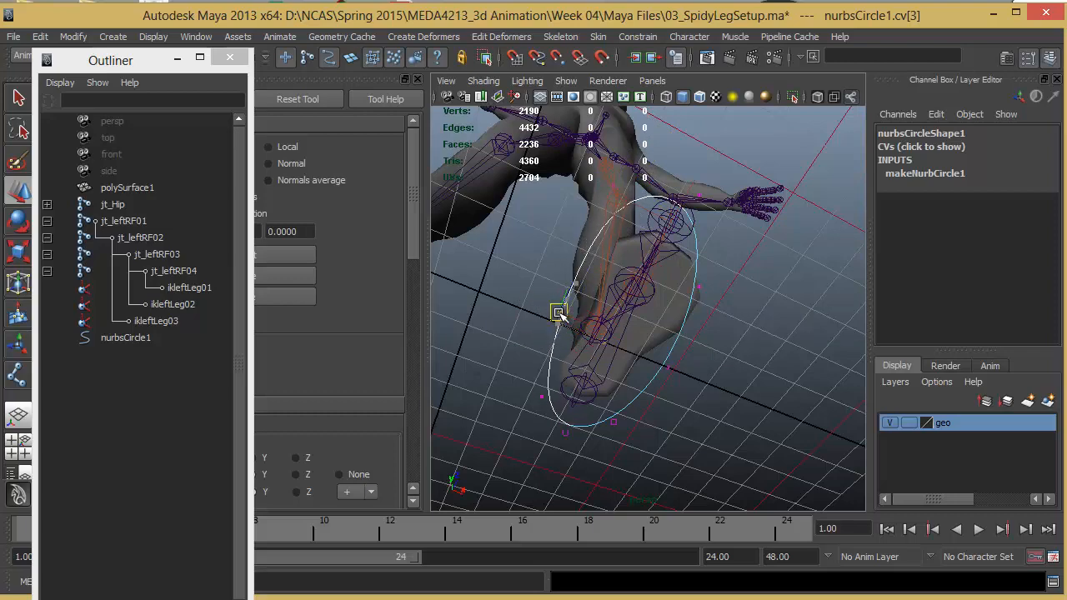
{"action": "key", "text": "ctrl+z"}
{"action": "left_click_drag", "start_coordinate": [681, 453], "coordinate": [651, 406], "text": "alt"}
{"action": "left_click_drag", "start_coordinate": [573, 343], "coordinate": [622, 354]}
{"action": "key", "text": "ctrl+z"}
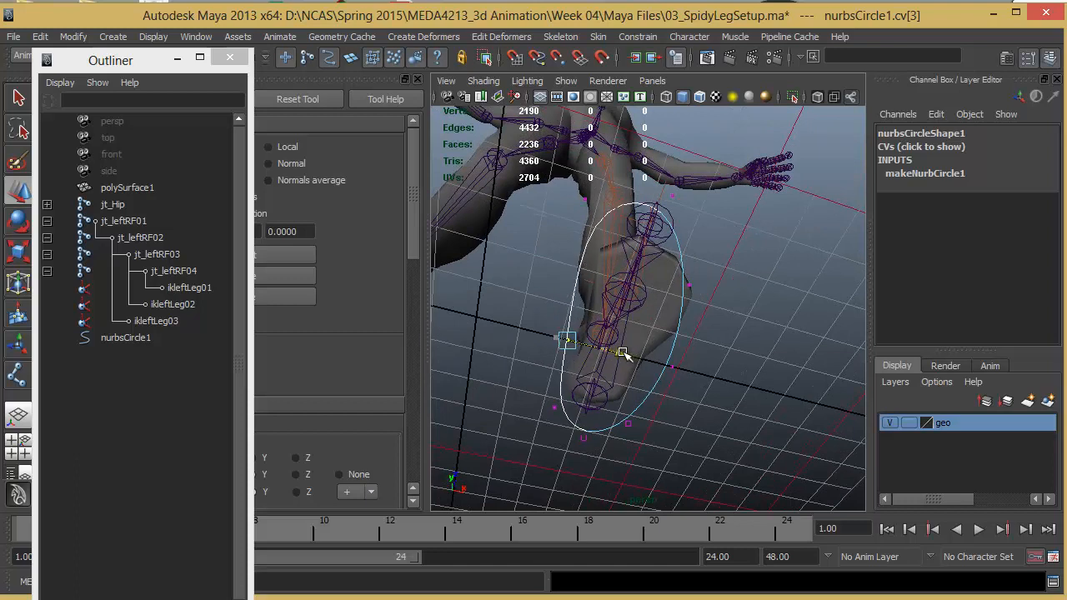
Step: Reposition the heel-end control vertices cv[2], cv[1] and cv[0] to wrap the curve closely around the heel
{"action": "left_click", "coordinate": [553, 408]}
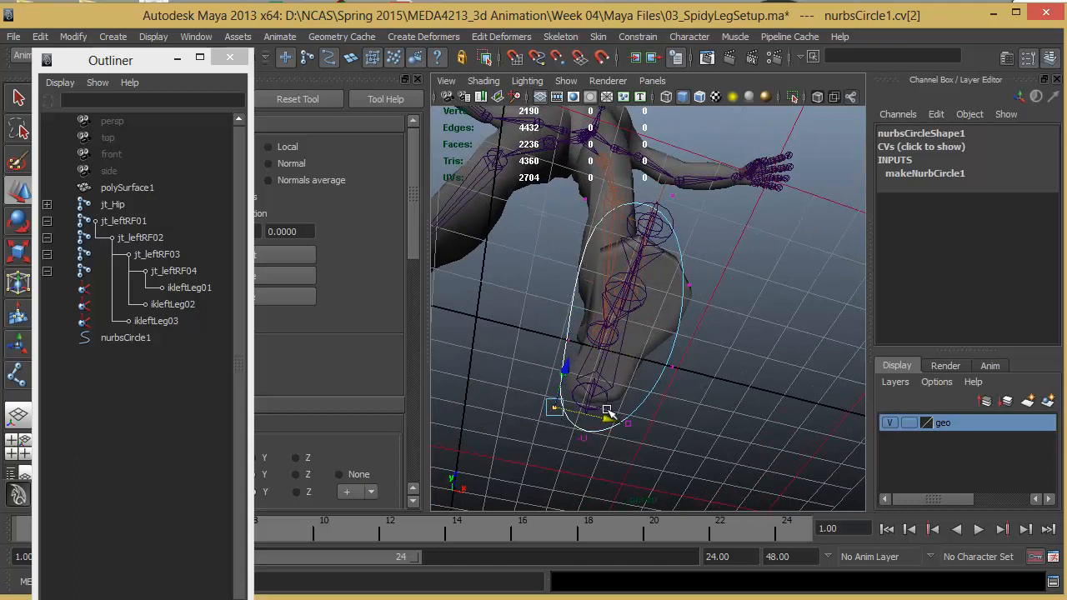
{"action": "left_click_drag", "start_coordinate": [606, 411], "coordinate": [592, 416]}
{"action": "left_click_drag", "start_coordinate": [594, 447], "coordinate": [560, 404], "text": "alt"}
{"action": "left_click_drag", "start_coordinate": [540, 325], "coordinate": [546, 342]}
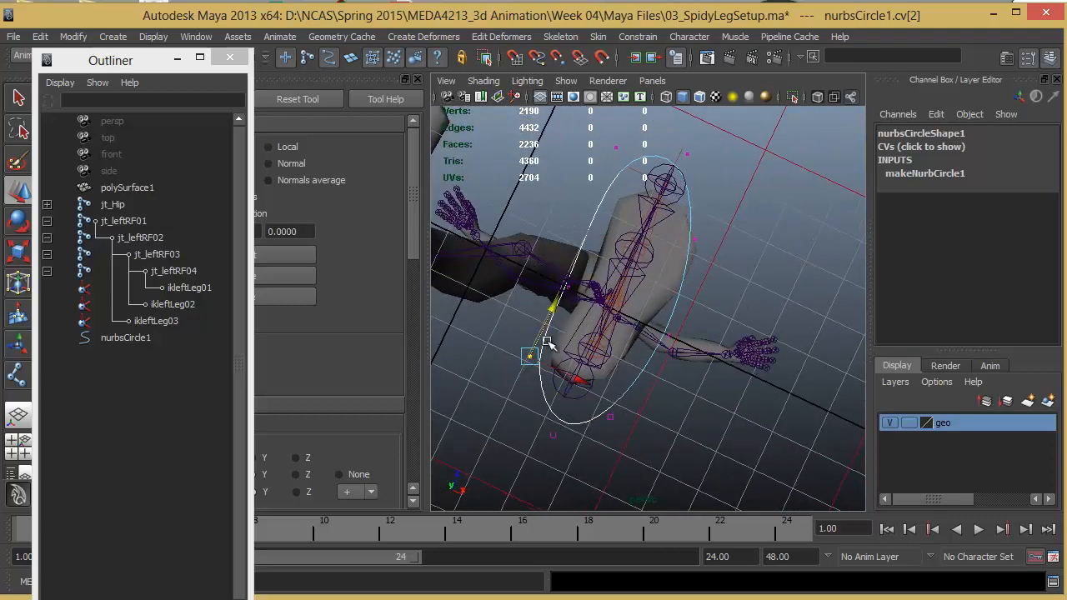
{"action": "left_click", "coordinate": [552, 434]}
{"action": "left_click_drag", "start_coordinate": [574, 395], "coordinate": [586, 363]}
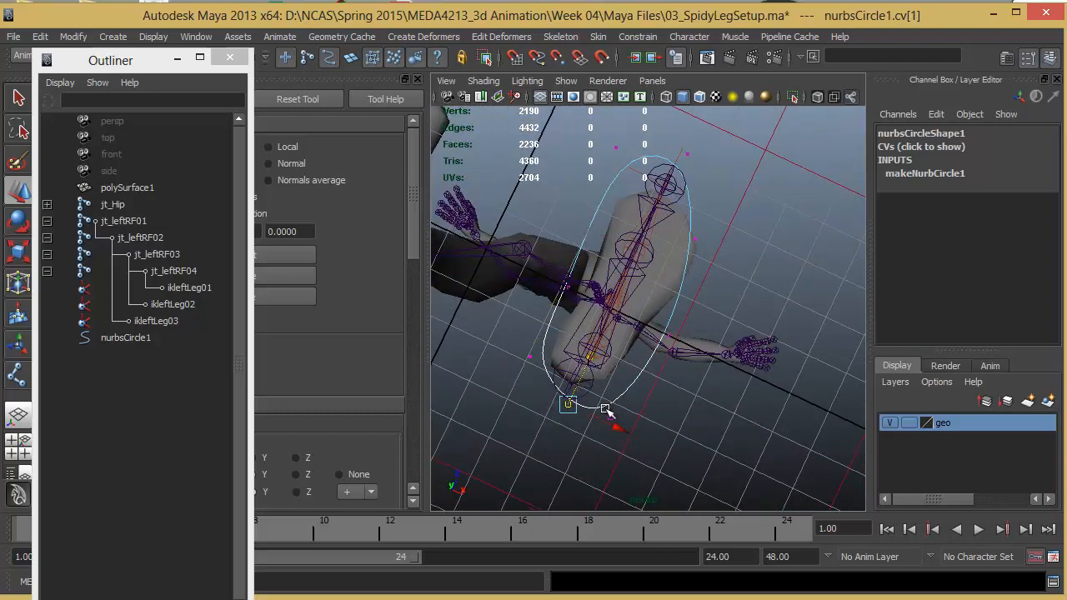
{"action": "left_click", "coordinate": [597, 413]}
{"action": "left_click_drag", "start_coordinate": [596, 412], "coordinate": [609, 430]}
{"action": "left_click", "coordinate": [614, 415]}
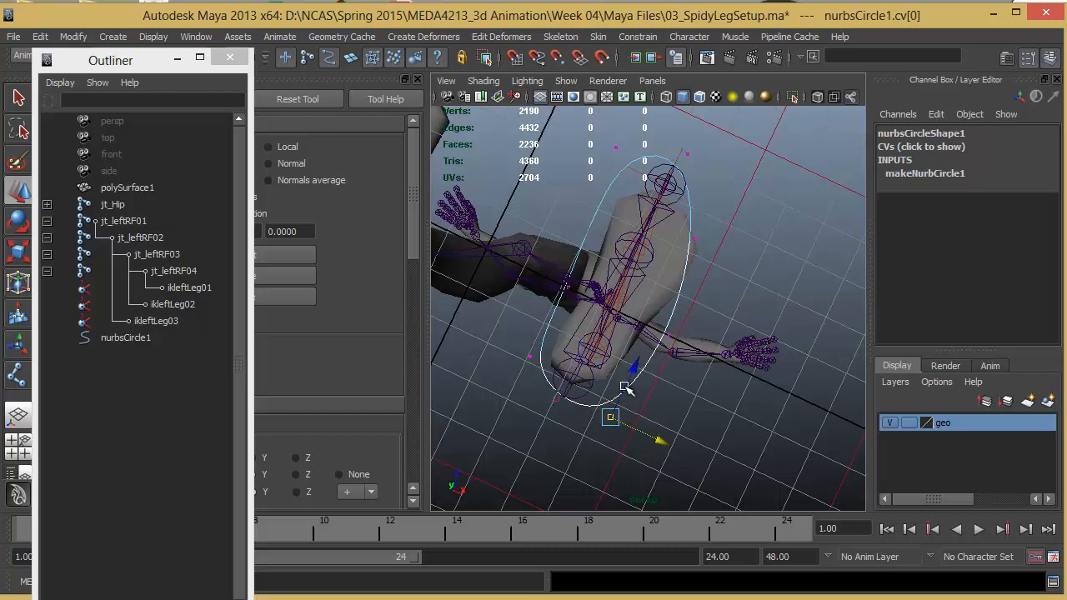
{"action": "left_click_drag", "start_coordinate": [626, 384], "coordinate": [741, 323]}
Step: Shape the curve's outer side around the foot and refine the inner-side vertex cv[3] to follow the sole outline
{"action": "left_click", "coordinate": [667, 334]}
{"action": "left_click", "coordinate": [670, 336]}
{"action": "left_click", "coordinate": [732, 298]}
{"action": "left_click", "coordinate": [694, 292]}
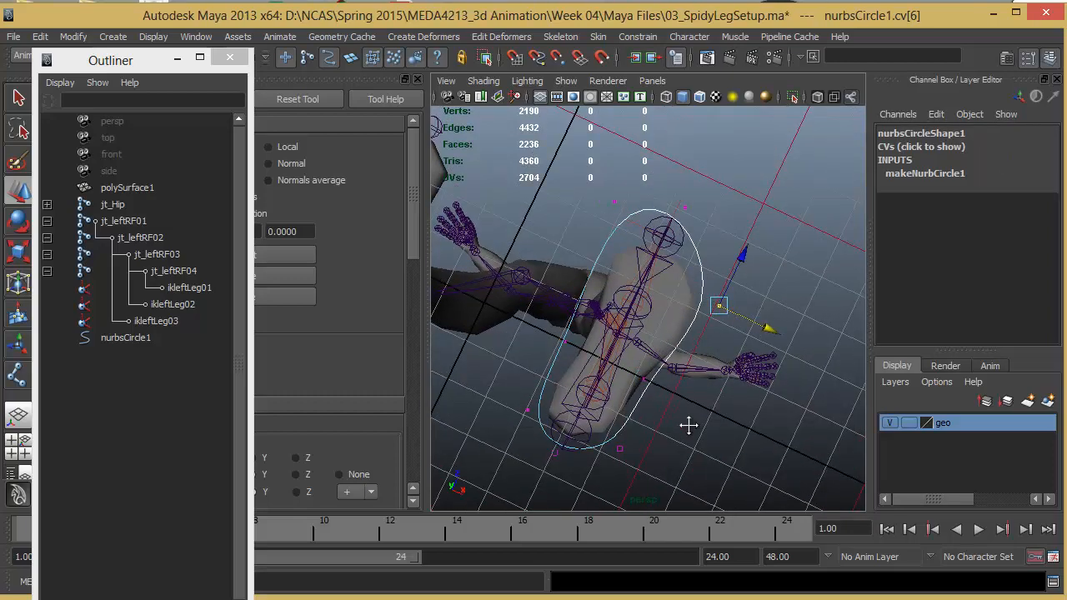
{"action": "left_click_drag", "start_coordinate": [688, 424], "coordinate": [600, 331], "text": "alt"}
{"action": "left_click", "coordinate": [619, 334]}
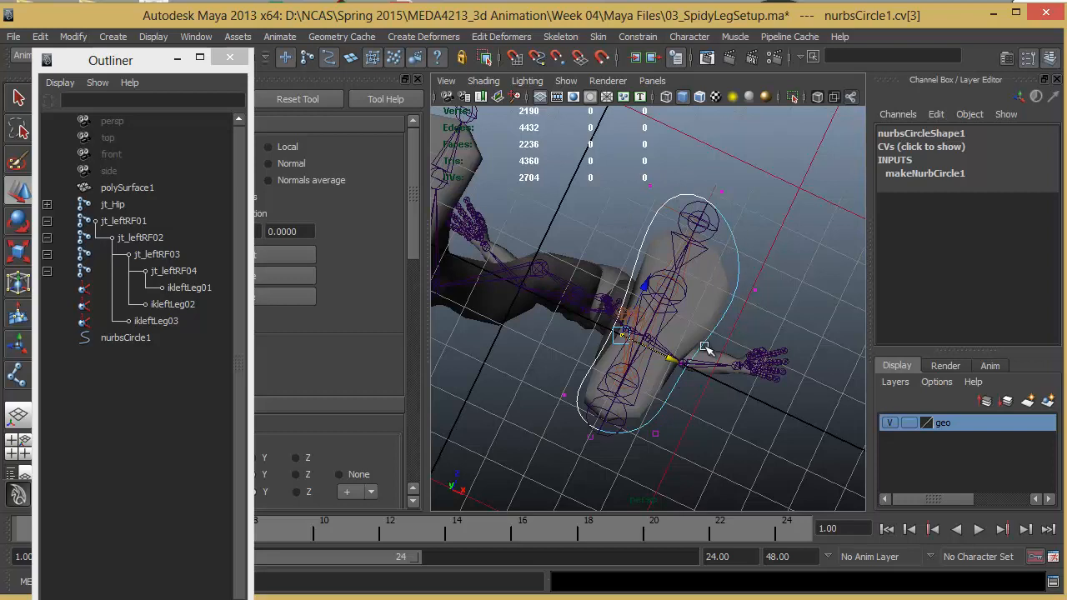
{"action": "mouse_move", "coordinate": [673, 357]}
{"action": "left_mouse_down"}
{"action": "mouse_move", "coordinate": [553, 474]}
{"action": "mouse_move", "coordinate": [663, 391]}
{"action": "mouse_move", "coordinate": [591, 400]}
{"action": "mouse_move", "coordinate": [676, 312]}
{"action": "left_mouse_up"}
Step: Check the curve's fit around the foot and return it to object selection mode
{"action": "key", "text": "4"}
{"action": "mouse_move", "coordinate": [608, 386]}
{"action": "left_mouse_down", "text": "alt"}
{"action": "mouse_move", "coordinate": [837, 381]}
{"action": "mouse_move", "coordinate": [933, 361]}
{"action": "mouse_move", "coordinate": [721, 405]}
{"action": "mouse_move", "coordinate": [847, 410]}
{"action": "mouse_move", "coordinate": [702, 422]}
{"action": "mouse_move", "coordinate": [793, 433]}
{"action": "mouse_move", "coordinate": [705, 409]}
{"action": "mouse_move", "coordinate": [540, 393]}
{"action": "mouse_move", "coordinate": [393, 397]}
{"action": "mouse_move", "coordinate": [390, 417]}
{"action": "mouse_move", "coordinate": [394, 426]}
{"action": "mouse_move", "coordinate": [584, 434]}
{"action": "mouse_move", "coordinate": [623, 424]}
{"action": "left_mouse_up", "text": "alt"}
{"action": "key", "text": "5"}
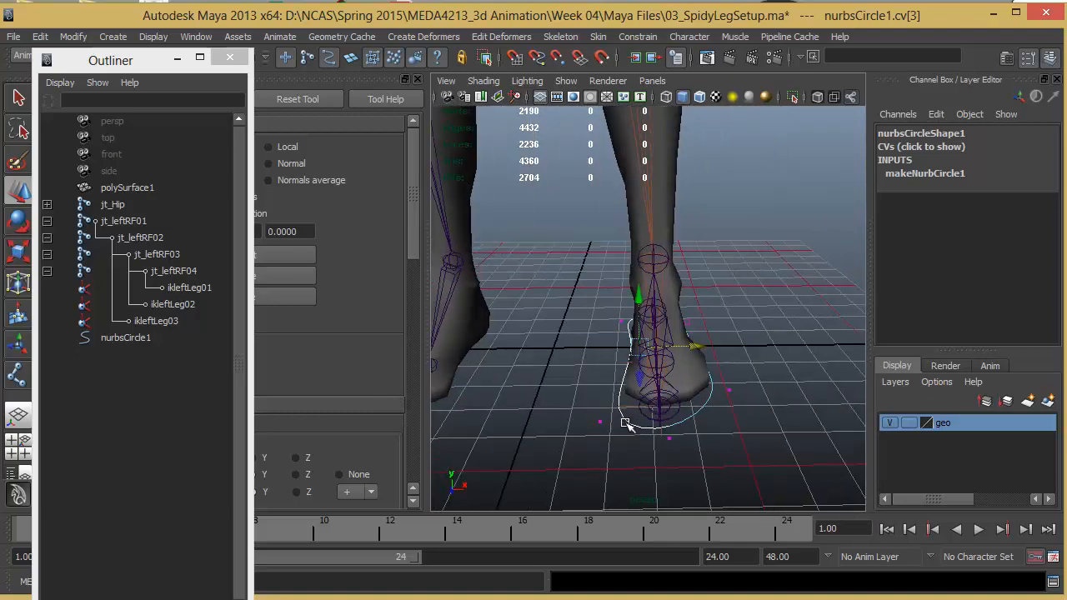
{"action": "mouse_move", "coordinate": [627, 427]}
{"action": "right_mouse_down"}
{"action": "mouse_move", "coordinate": [616, 441]}
{"action": "mouse_move", "coordinate": [636, 439]}
{"action": "right_mouse_up"}
{"action": "left_click_drag", "start_coordinate": [635, 439], "coordinate": [622, 399], "text": "alt"}
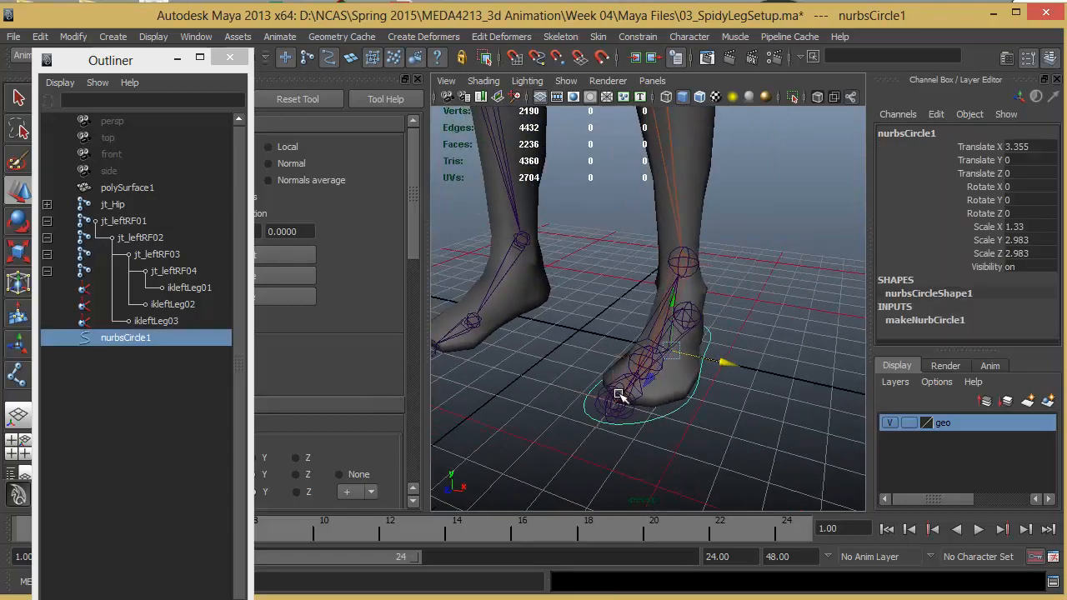
{"action": "left_click_drag", "start_coordinate": [680, 380], "coordinate": [658, 399], "text": "alt"}
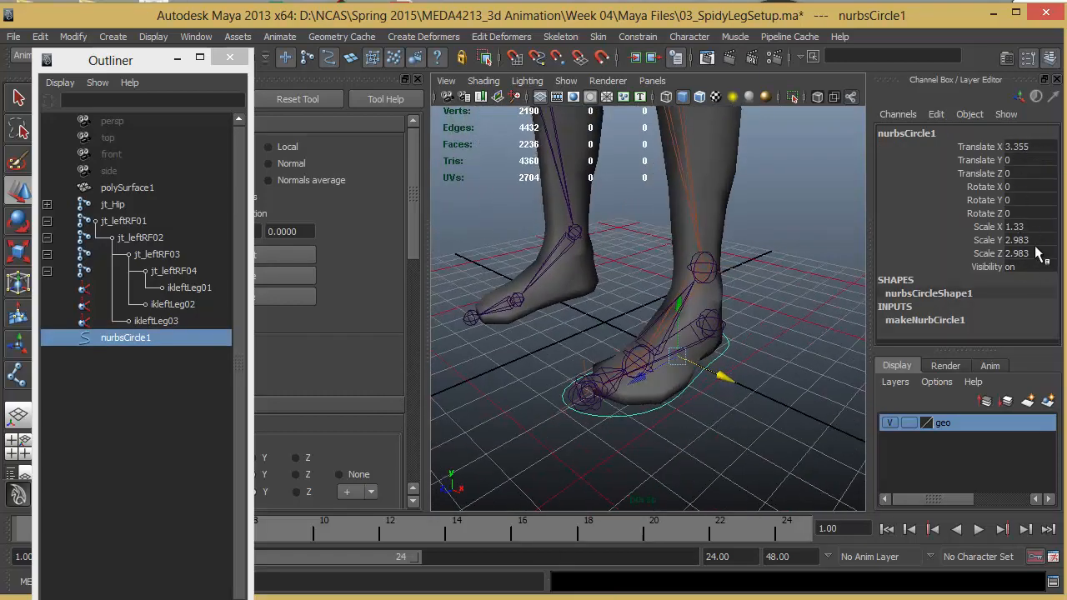
Step: Review the circle's makeNurbCircle1 creation settings, including its normals, center and radius
{"action": "left_click", "coordinate": [943, 320]}
{"action": "scroll", "coordinate": [999, 281], "scroll_direction": "down", "scroll_amount": 2}
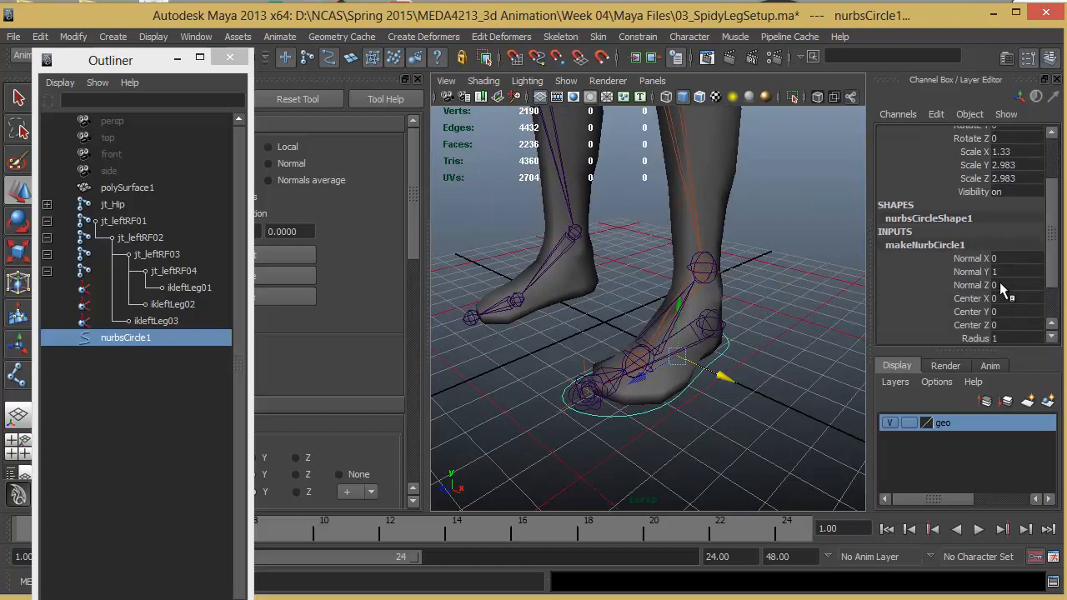
{"action": "scroll", "coordinate": [999, 281], "scroll_direction": "up", "scroll_amount": 2}
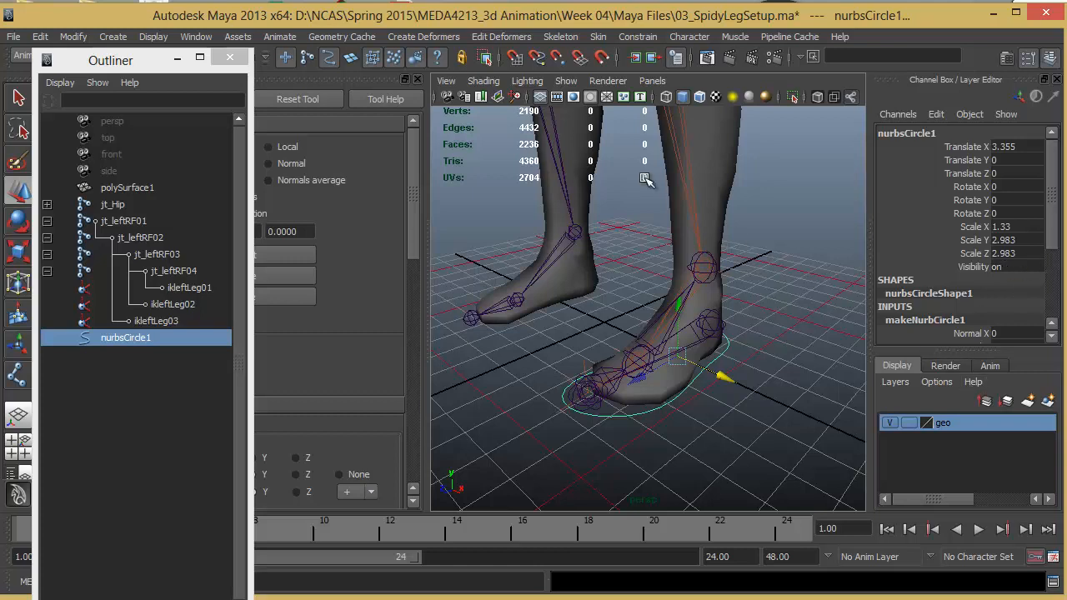
Step: Rename the NURBS circle cc_leftLeg in the Outliner
{"action": "left_click_drag", "start_coordinate": [146, 60], "coordinate": [196, 38]}
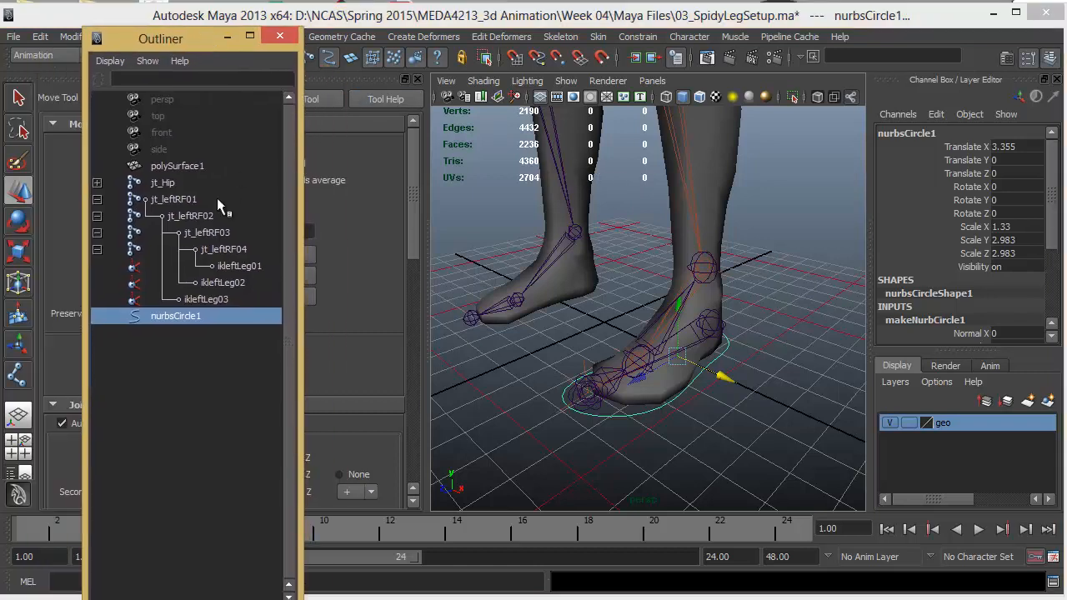
{"action": "double_click", "coordinate": [178, 316]}
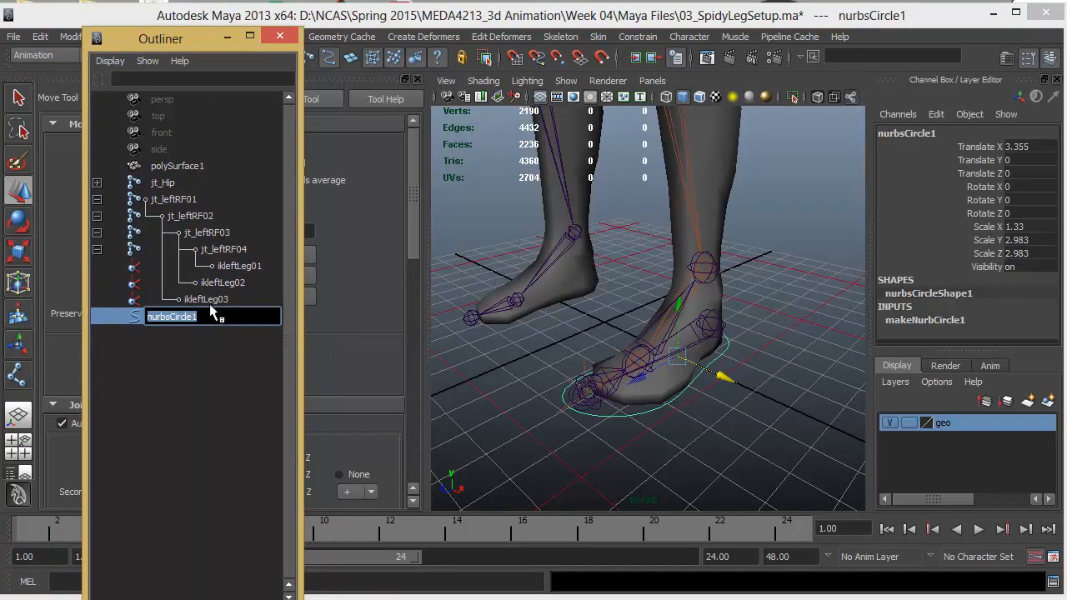
{"action": "type", "text": "cc"}
{"action": "type", "text": "left"}
{"action": "key", "text": "BackSpace"}
{"action": "key", "text": "BackSpace"}
{"action": "key", "text": "BackSpace"}
{"action": "type", "text": "left"}
{"action": "key", "text": "Return"}
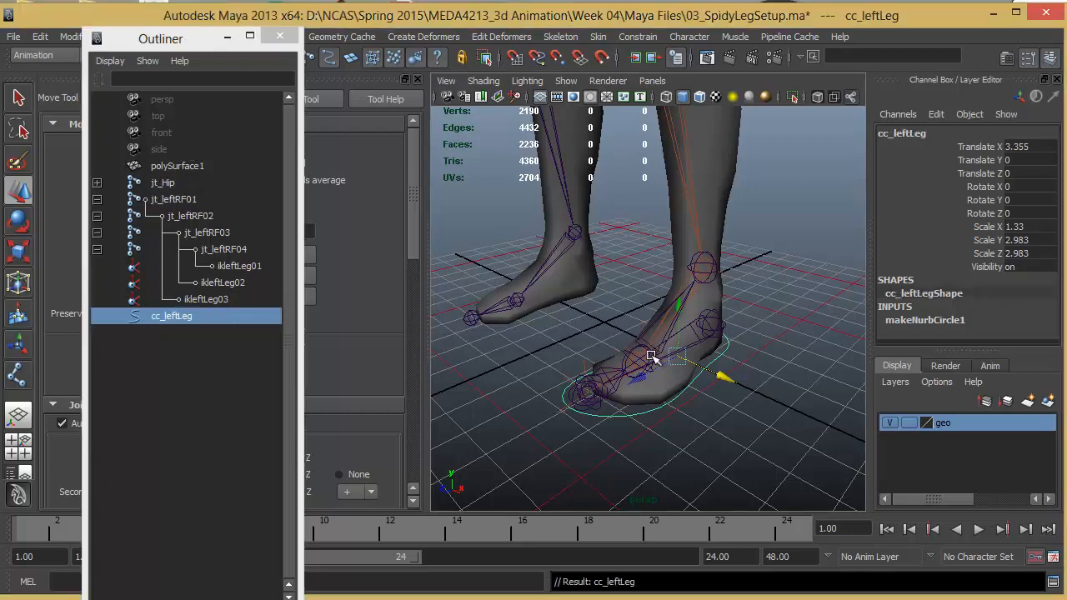
Step: Freeze the transformations of the cc_leftLeg control curve
{"action": "left_click_drag", "start_coordinate": [562, 329], "coordinate": [658, 378], "text": "alt"}
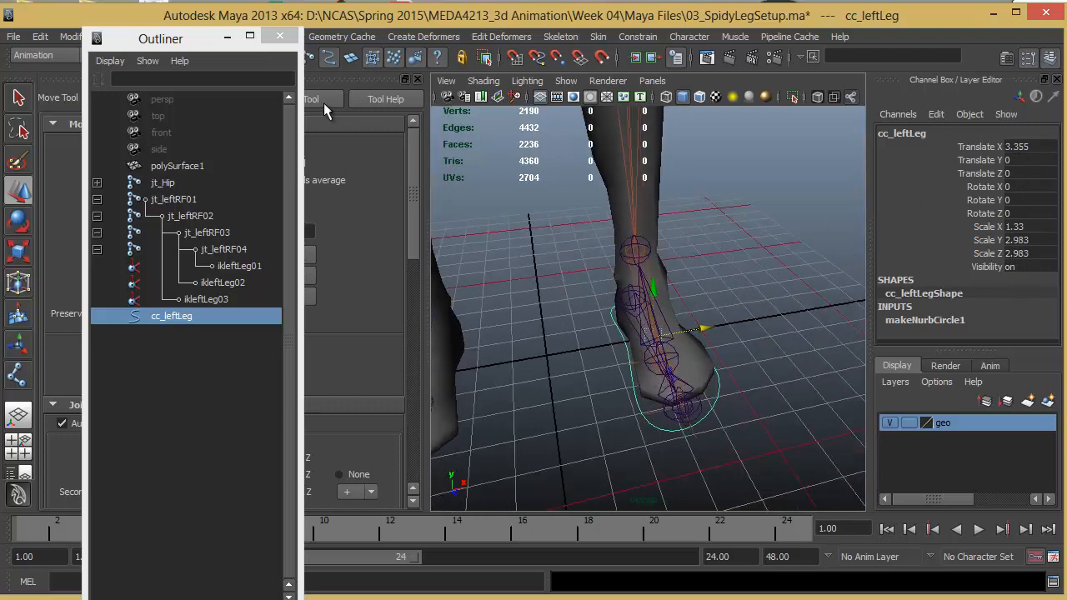
{"action": "left_click_drag", "start_coordinate": [195, 43], "coordinate": [146, 82]}
{"action": "left_click", "coordinate": [75, 36]}
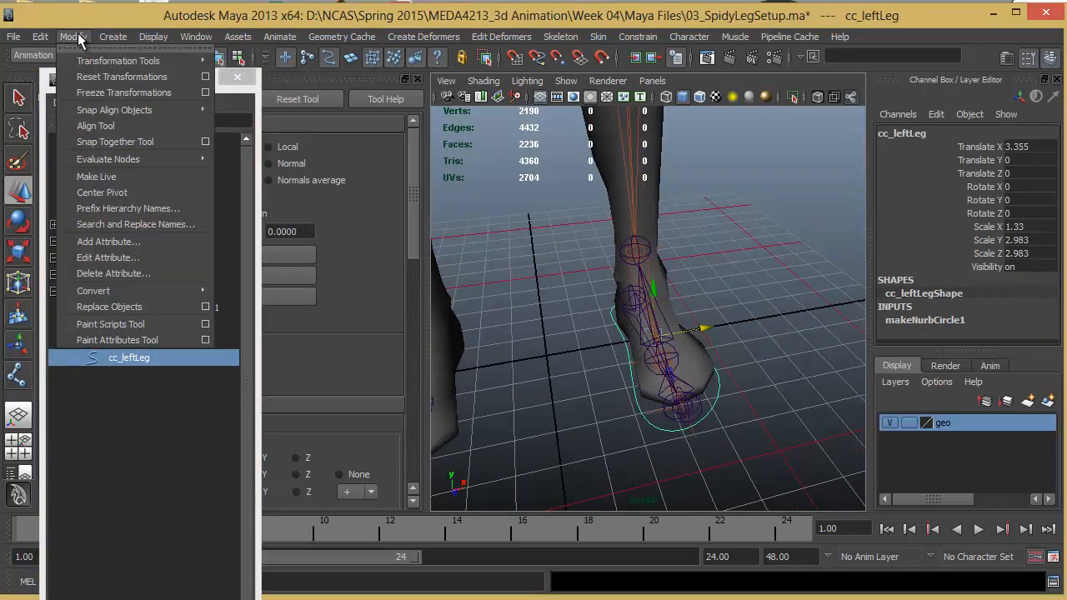
{"action": "left_click", "coordinate": [104, 92]}
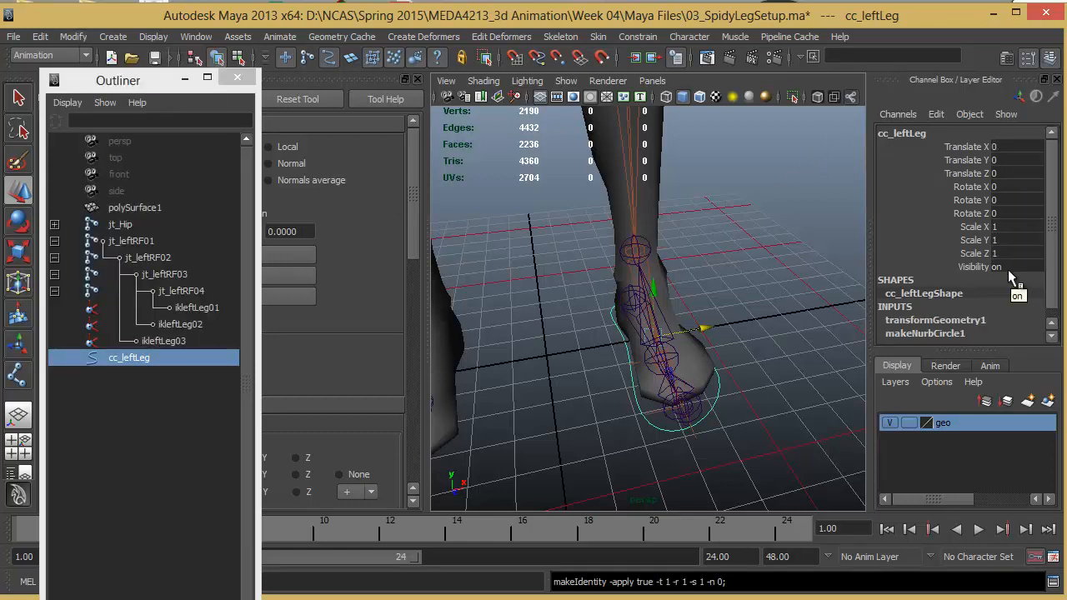
Step: Hide the geo layer and snap the cc_leftLeg curve's pivot to the left ankle joint
{"action": "left_click_drag", "start_coordinate": [786, 309], "coordinate": [530, 338], "text": "alt"}
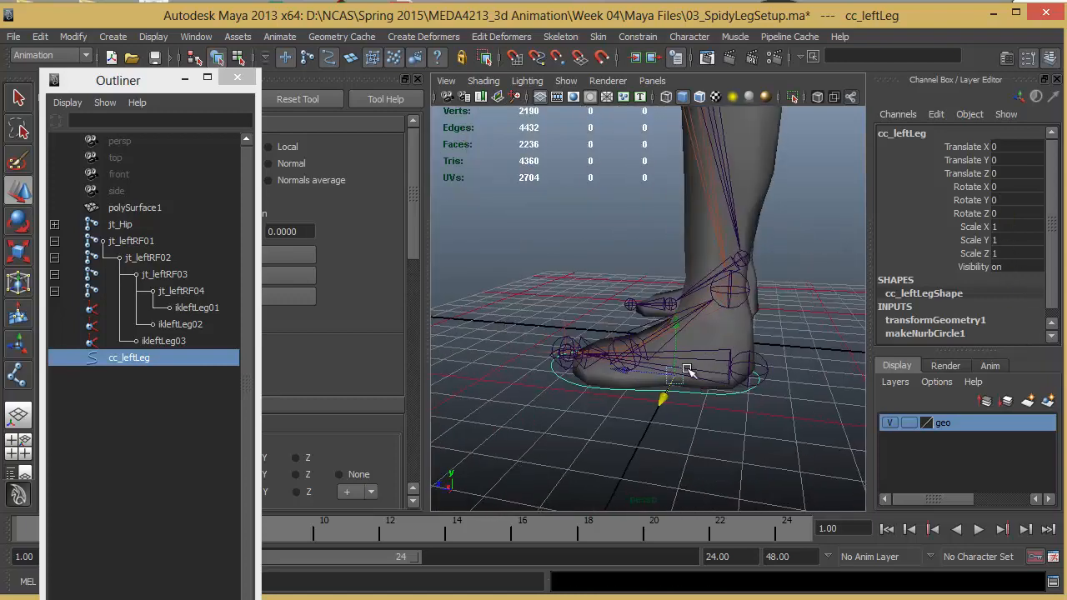
{"action": "left_click_drag", "start_coordinate": [687, 369], "coordinate": [647, 317], "text": "alt"}
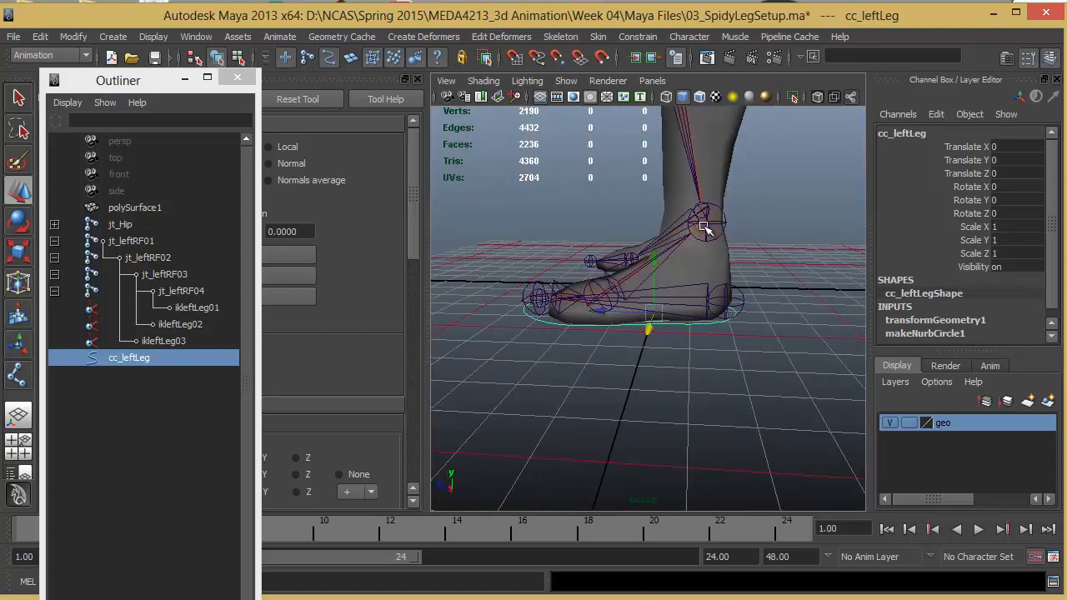
{"action": "left_click_drag", "start_coordinate": [704, 229], "coordinate": [743, 274], "text": "alt"}
{"action": "key", "text": "Insert"}
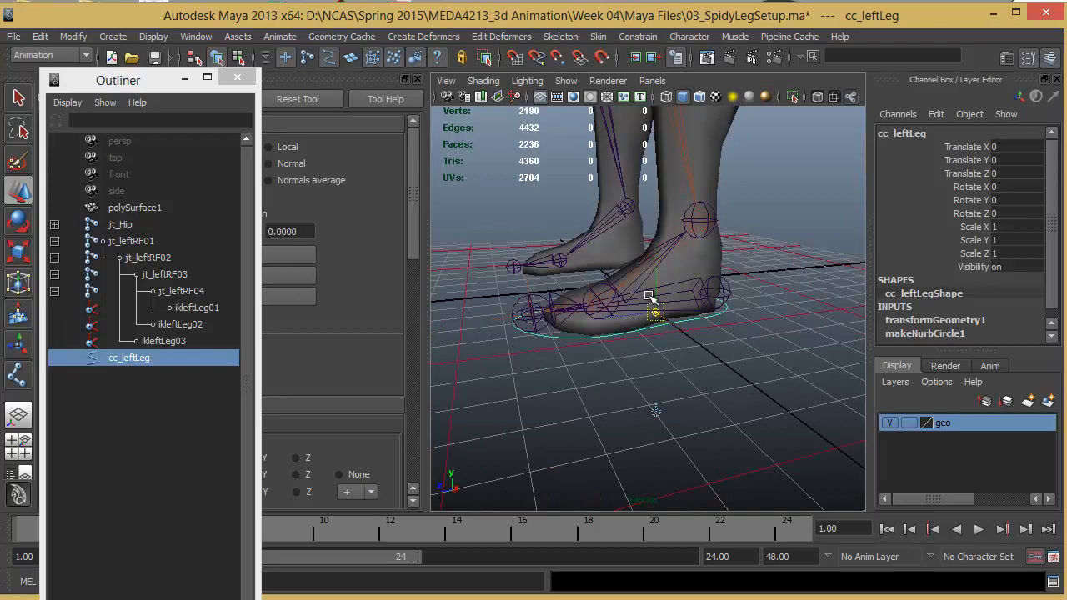
{"action": "left_click", "coordinate": [888, 422]}
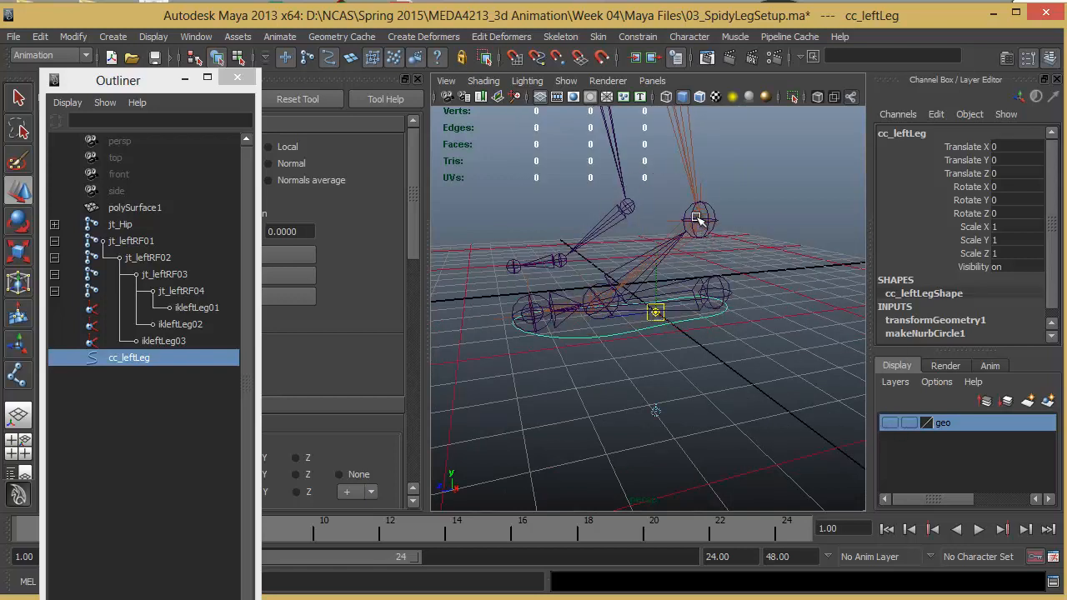
{"action": "left_click", "coordinate": [556, 58]}
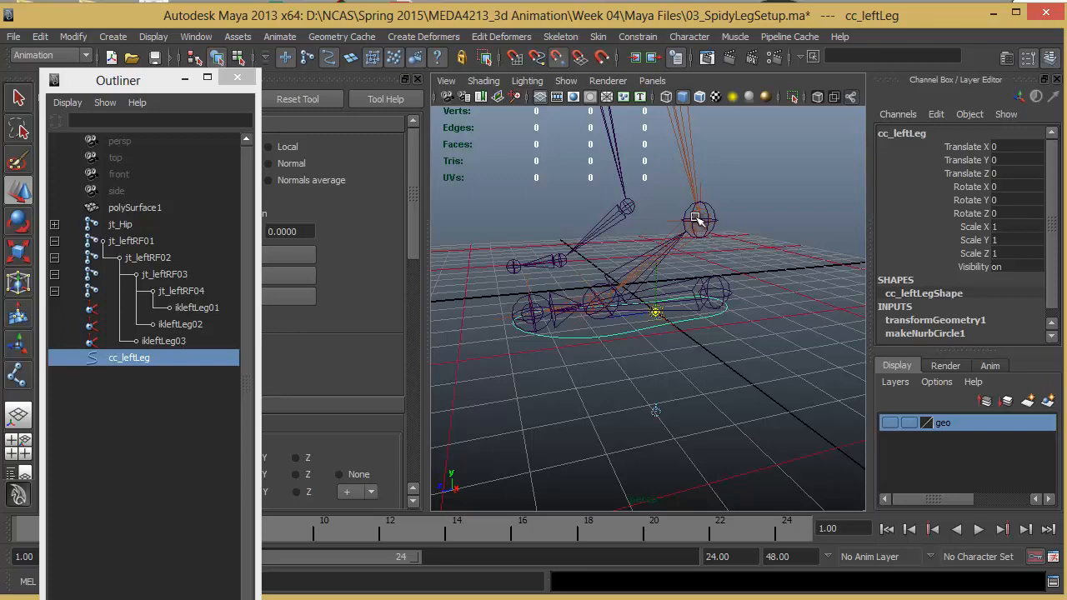
{"action": "middle_click_drag", "start_coordinate": [700, 219], "coordinate": [702, 210]}
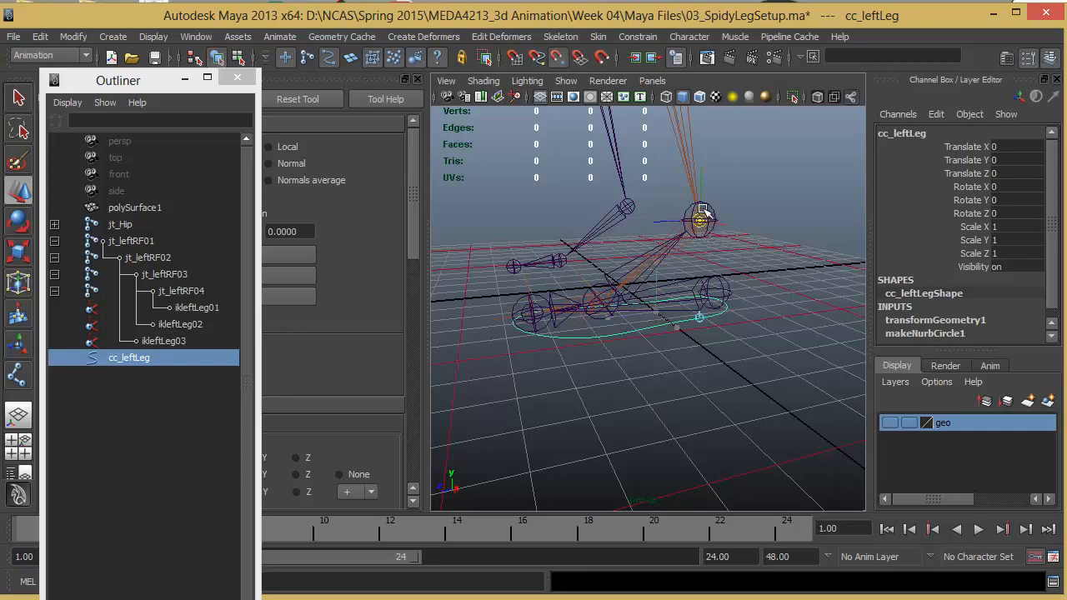
{"action": "left_click", "coordinate": [554, 56]}
{"action": "left_click_drag", "start_coordinate": [616, 252], "coordinate": [698, 295], "text": "alt"}
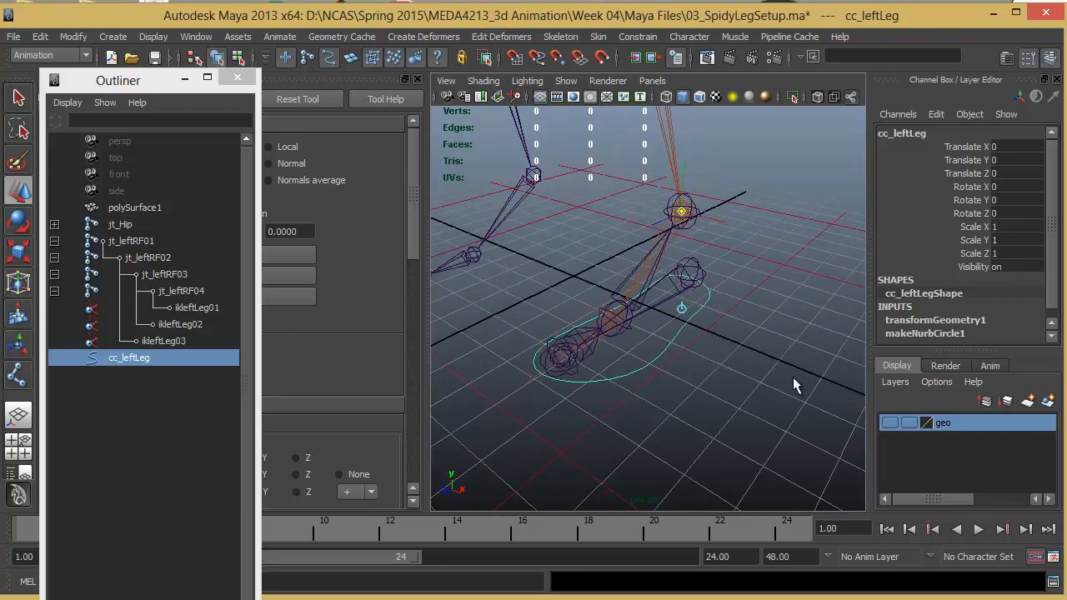
{"action": "key", "text": "Insert"}
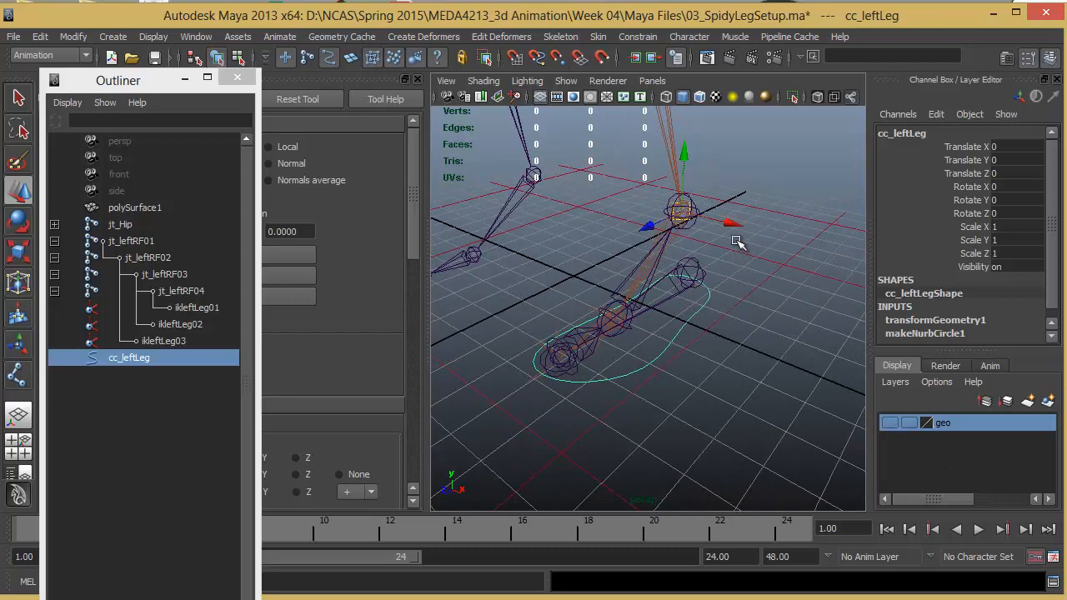
Step: Try rotating cc_leftLeg about X around its ankle pivot and undo the rotation
{"action": "left_click_drag", "start_coordinate": [654, 329], "coordinate": [683, 224], "text": "alt"}
{"action": "key", "text": "e"}
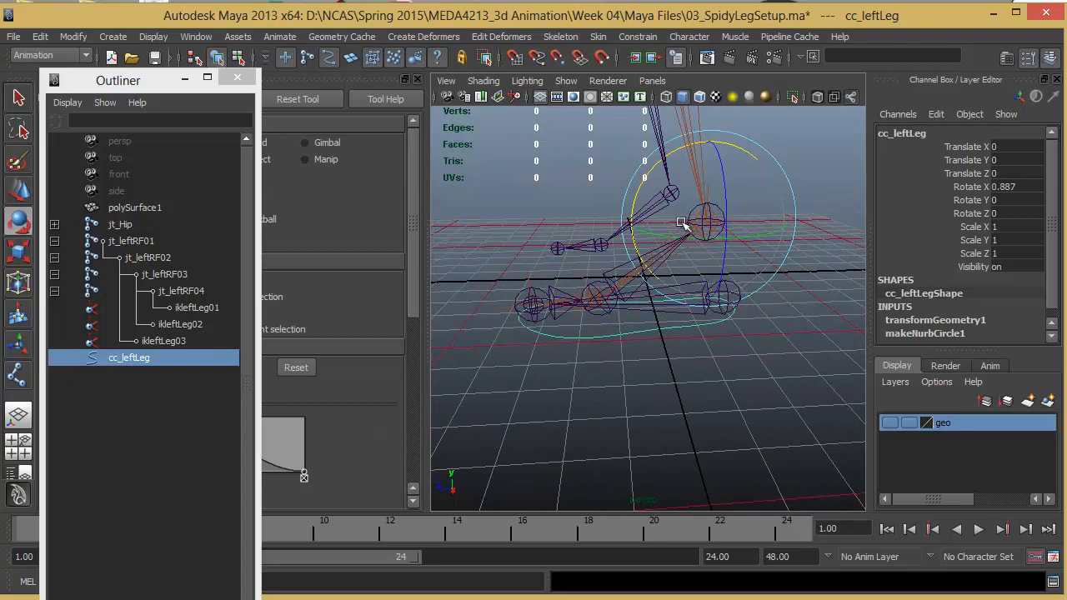
{"action": "key", "text": "ctrl+z"}
Step: Turn the geo layer's visibility back on to see the foot mesh with the control curve
{"action": "left_click_drag", "start_coordinate": [698, 284], "coordinate": [855, 408], "text": "alt"}
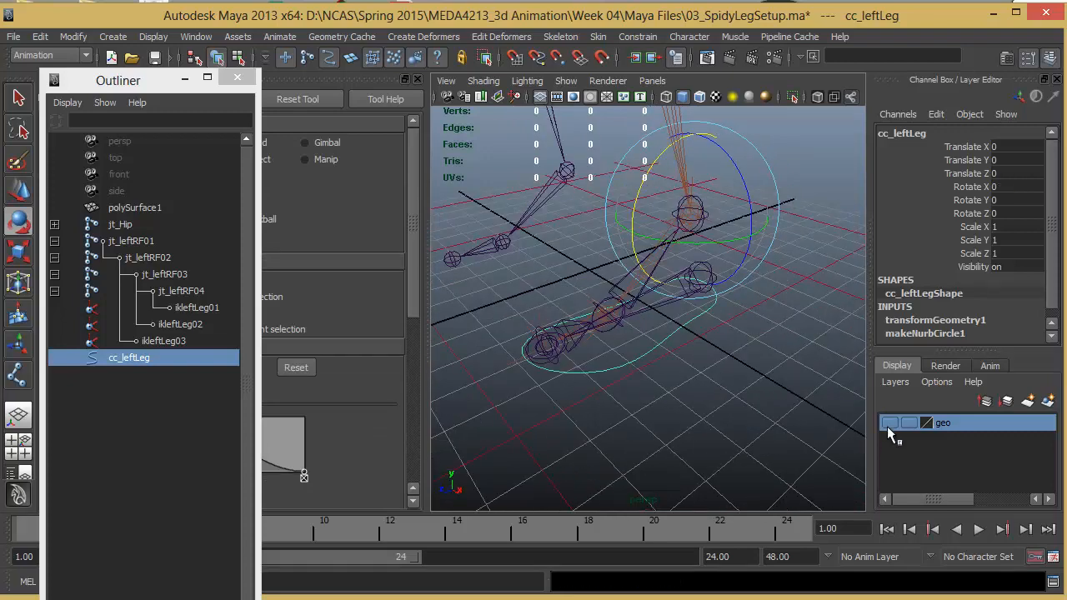
{"action": "left_click", "coordinate": [889, 423]}
{"action": "left_click", "coordinate": [889, 423]}
{"action": "left_click", "coordinate": [889, 423]}
{"action": "mouse_move", "coordinate": [768, 373]}
{"action": "left_mouse_down", "text": "alt"}
{"action": "mouse_move", "coordinate": [681, 324]}
{"action": "mouse_move", "coordinate": [741, 309]}
{"action": "mouse_move", "coordinate": [783, 358]}
{"action": "left_mouse_up", "text": "alt"}
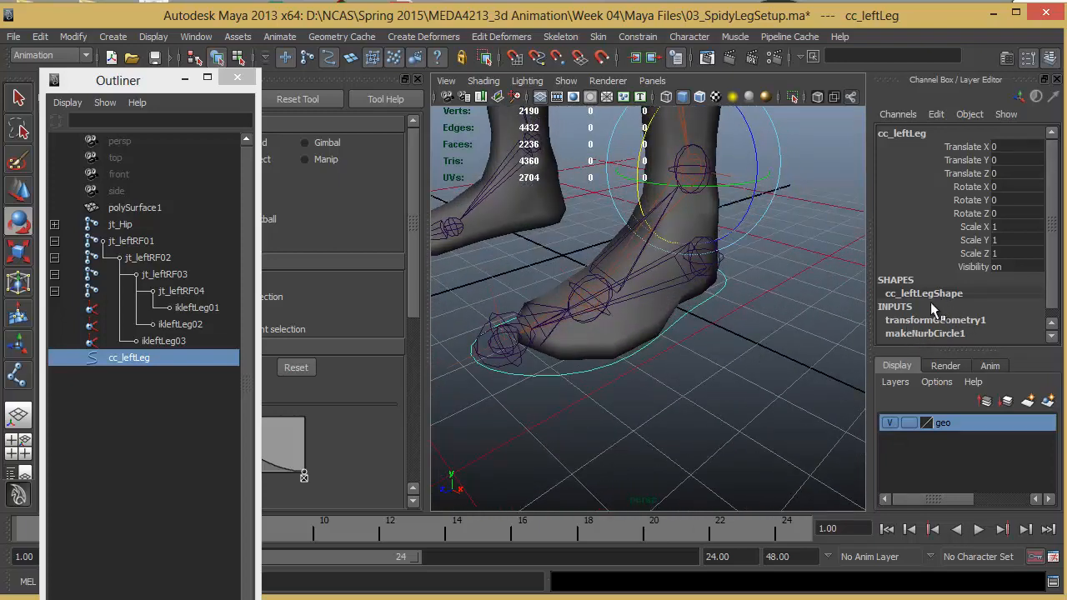
Step: Delete the construction history of the cc_leftLeg curve
{"action": "left_click", "coordinate": [44, 37]}
{"action": "mouse_move", "coordinate": [116, 208]}
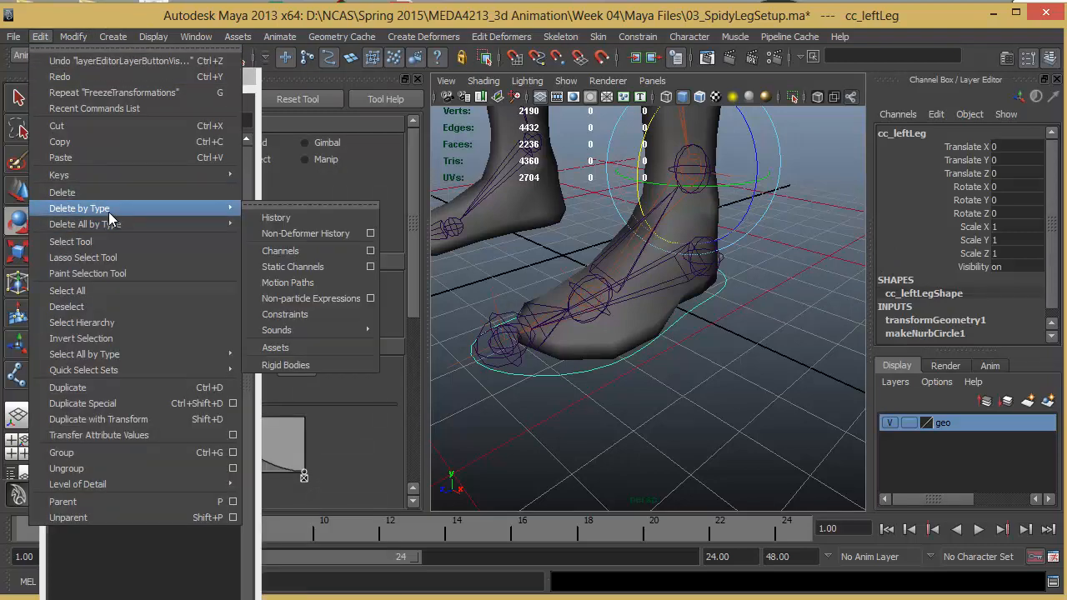
{"action": "left_click", "coordinate": [298, 216]}
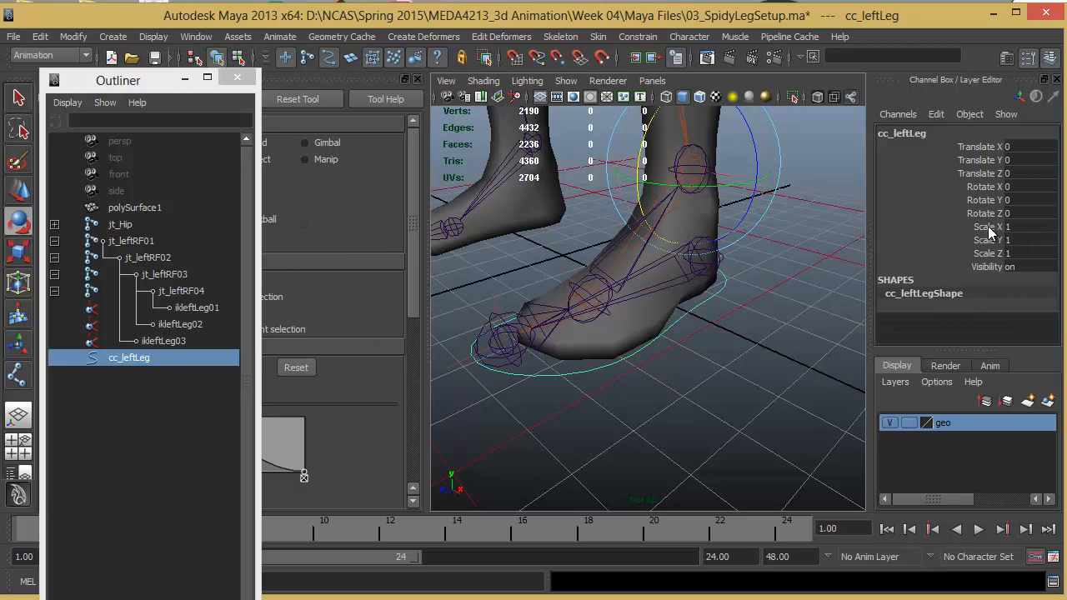
Step: Lock and hide the Scale X, Scale Y, Scale Z and Visibility channels of cc_leftLeg
{"action": "left_click_drag", "start_coordinate": [988, 226], "coordinate": [986, 266]}
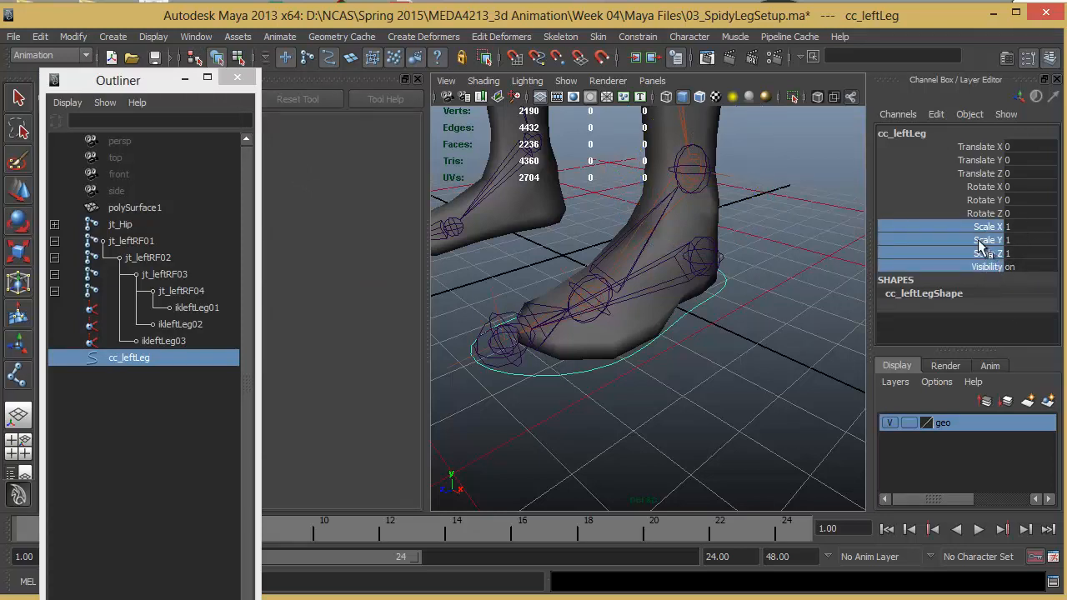
{"action": "right_click", "coordinate": [981, 244]}
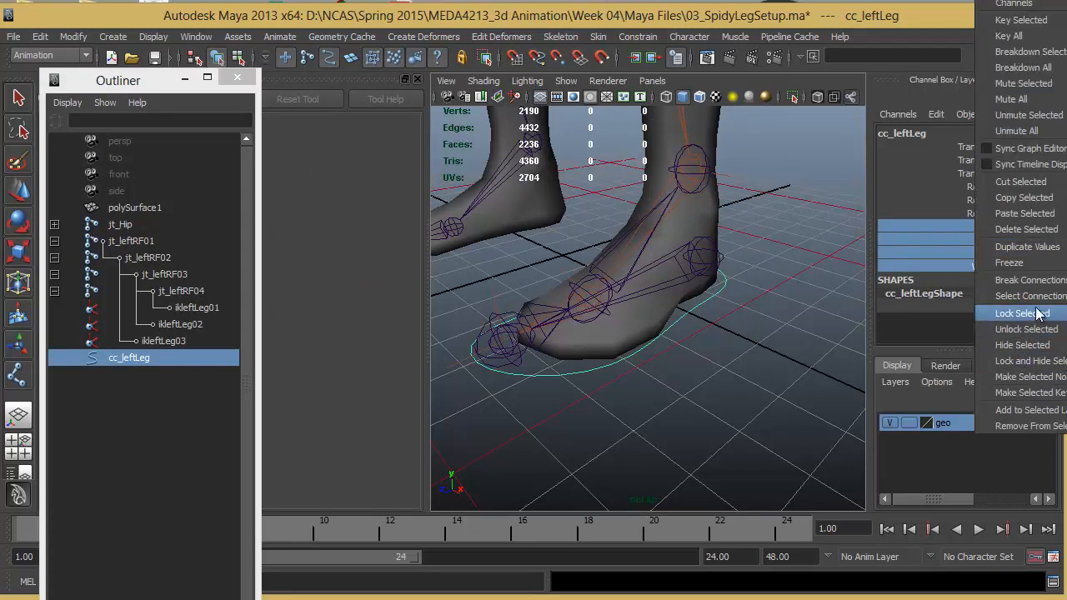
{"action": "left_click", "coordinate": [1048, 370]}
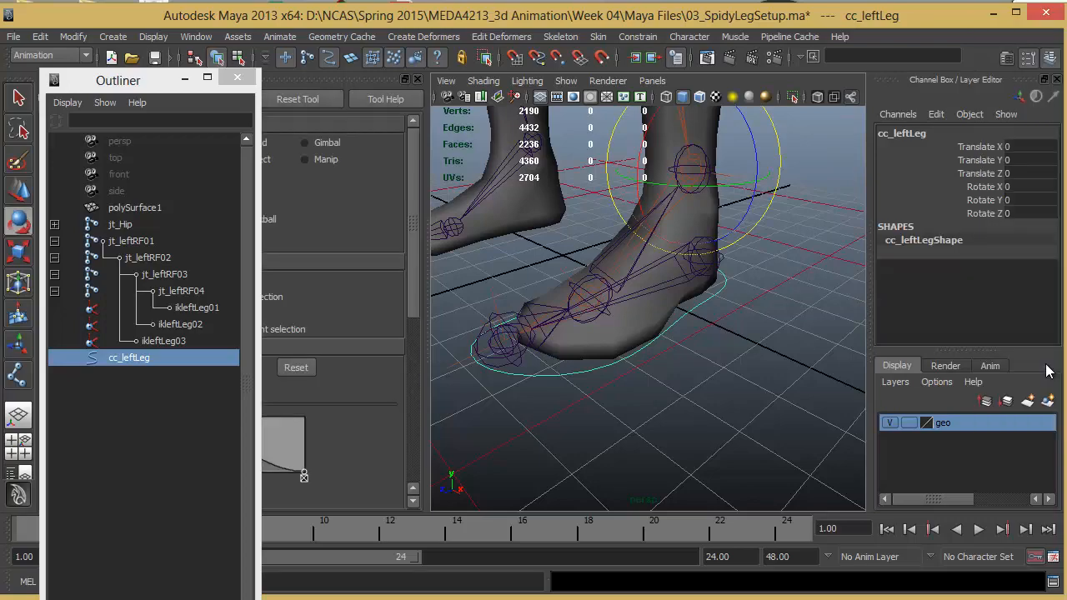
Step: Parent the jt_leftRF01 joint chain under cc_leftLeg and expand the resulting hierarchy in the Outliner
{"action": "left_click_drag", "start_coordinate": [643, 400], "coordinate": [448, 318], "text": "alt"}
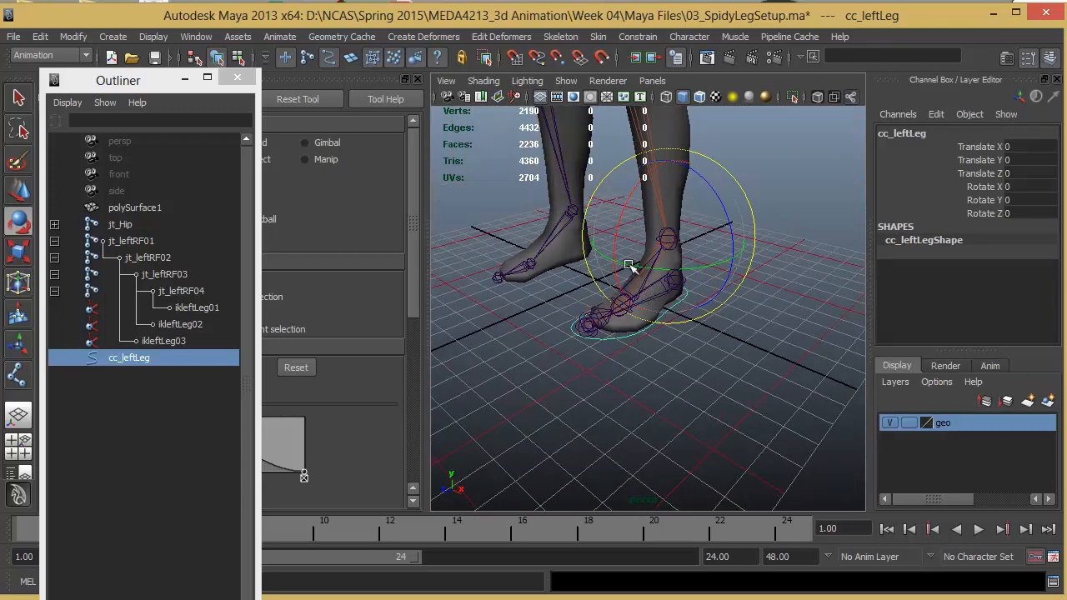
{"action": "left_click", "coordinate": [126, 242]}
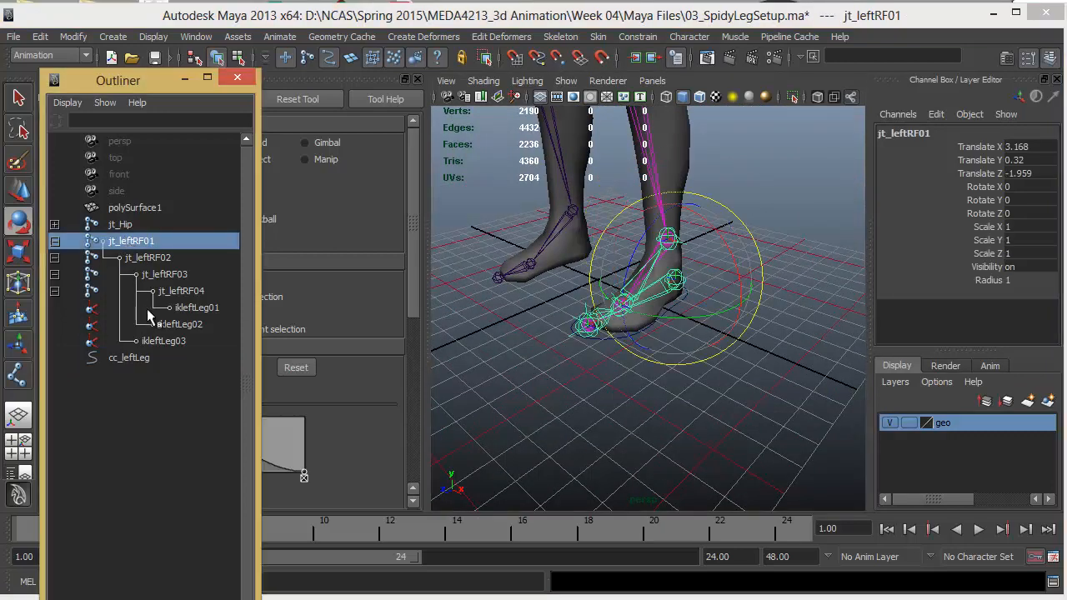
{"action": "left_click_drag", "start_coordinate": [745, 309], "coordinate": [698, 322], "text": "alt"}
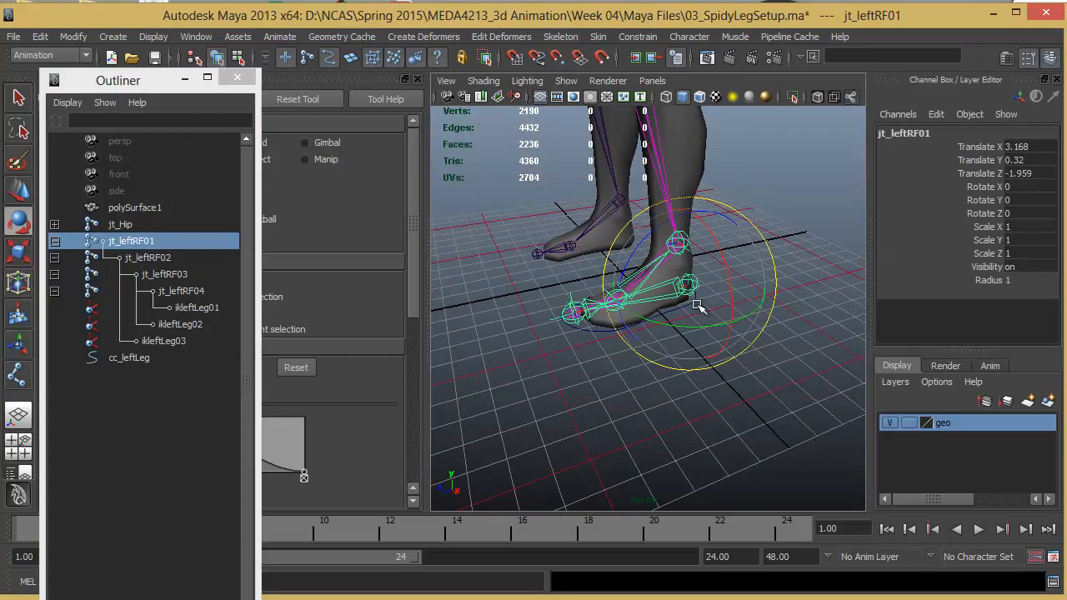
{"action": "left_click", "coordinate": [125, 357]}
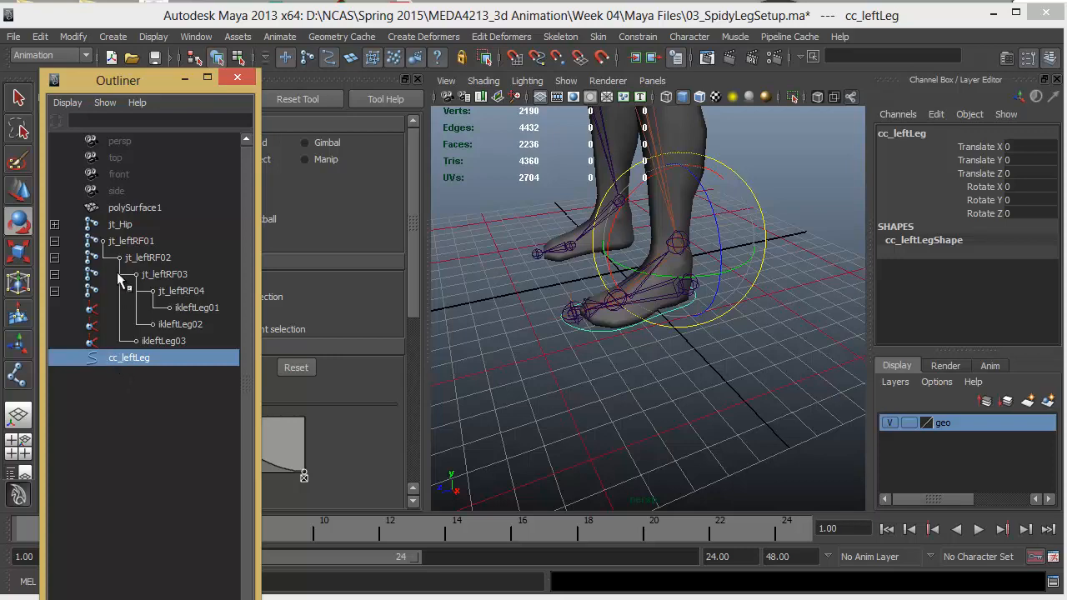
{"action": "left_click", "coordinate": [132, 240]}
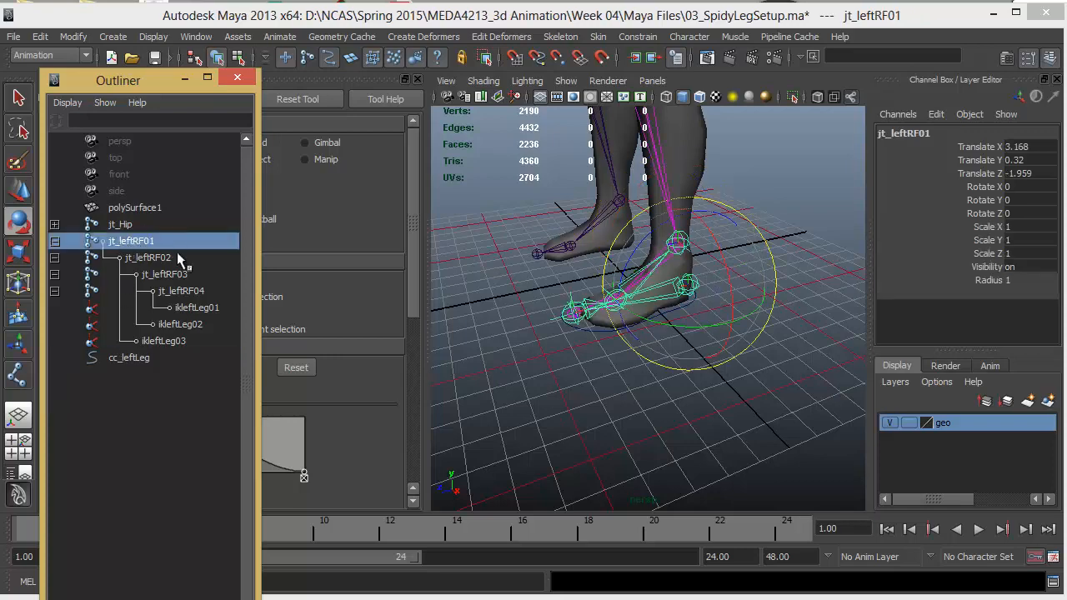
{"action": "left_click", "coordinate": [133, 359], "text": "ctrl"}
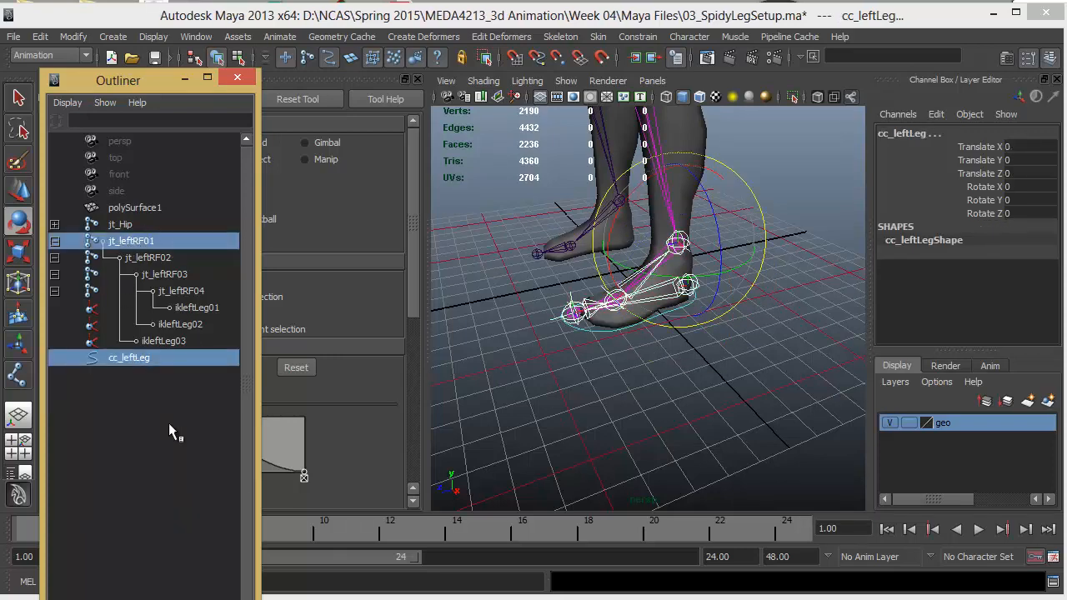
{"action": "key", "text": "p"}
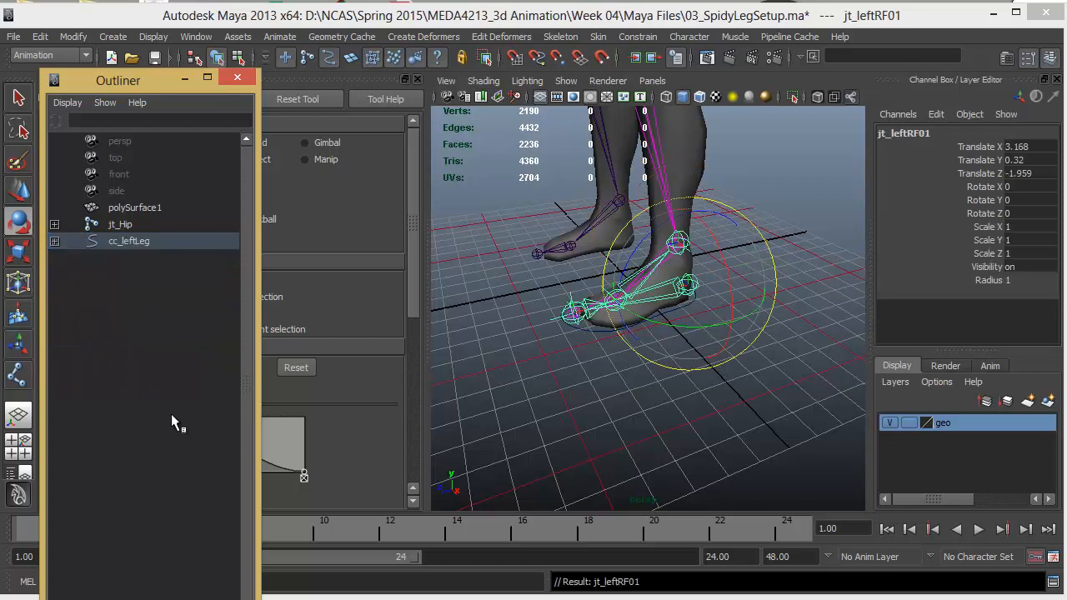
{"action": "left_click", "coordinate": [55, 242], "text": "shift"}
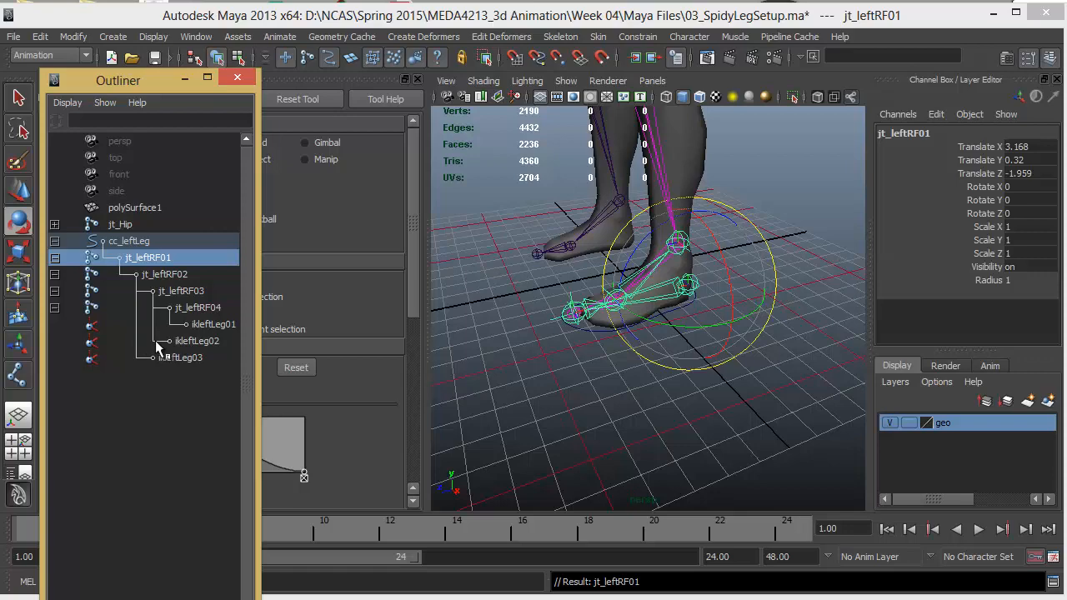
Step: Test the cc_leftLeg control by raising the foot and rotating it about X, undoing each change
{"action": "left_click", "coordinate": [104, 240]}
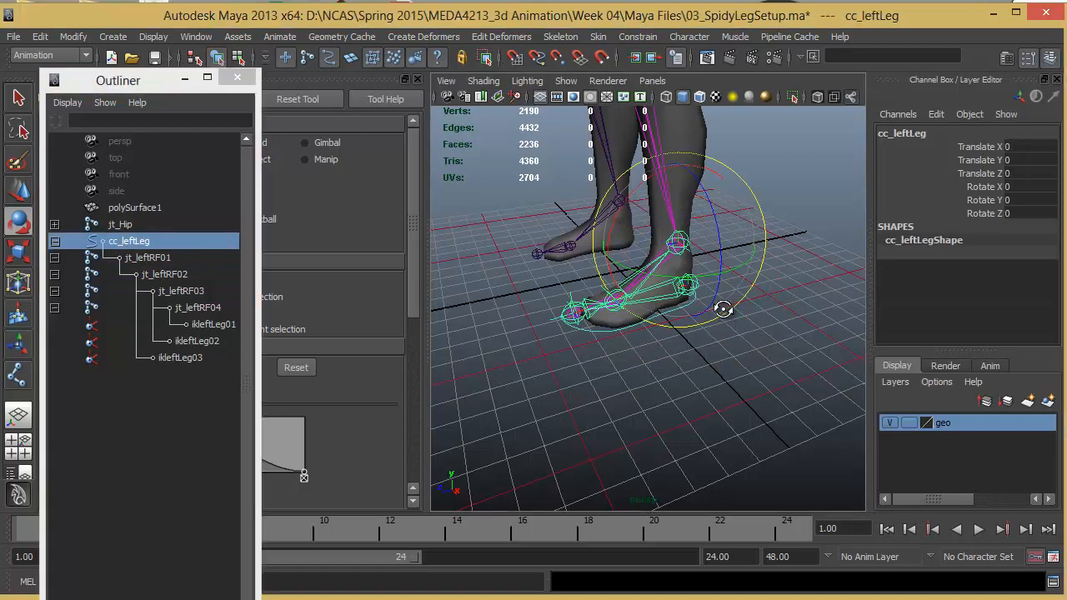
{"action": "left_click_drag", "start_coordinate": [584, 275], "coordinate": [658, 271], "text": "alt"}
{"action": "key", "text": "w"}
{"action": "left_click_drag", "start_coordinate": [663, 309], "coordinate": [664, 262]}
{"action": "key", "text": "ctrl+z"}
{"action": "left_click_drag", "start_coordinate": [669, 341], "coordinate": [676, 314], "text": "alt"}
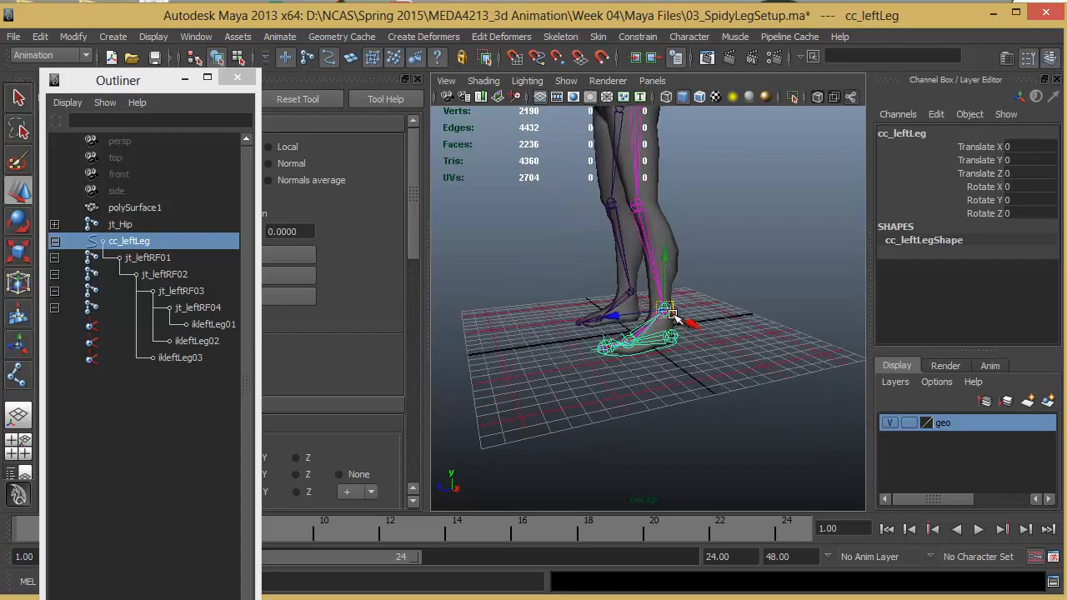
{"action": "key", "text": "e"}
{"action": "left_click_drag", "start_coordinate": [620, 251], "coordinate": [619, 346]}
{"action": "key", "text": "ctrl+z"}
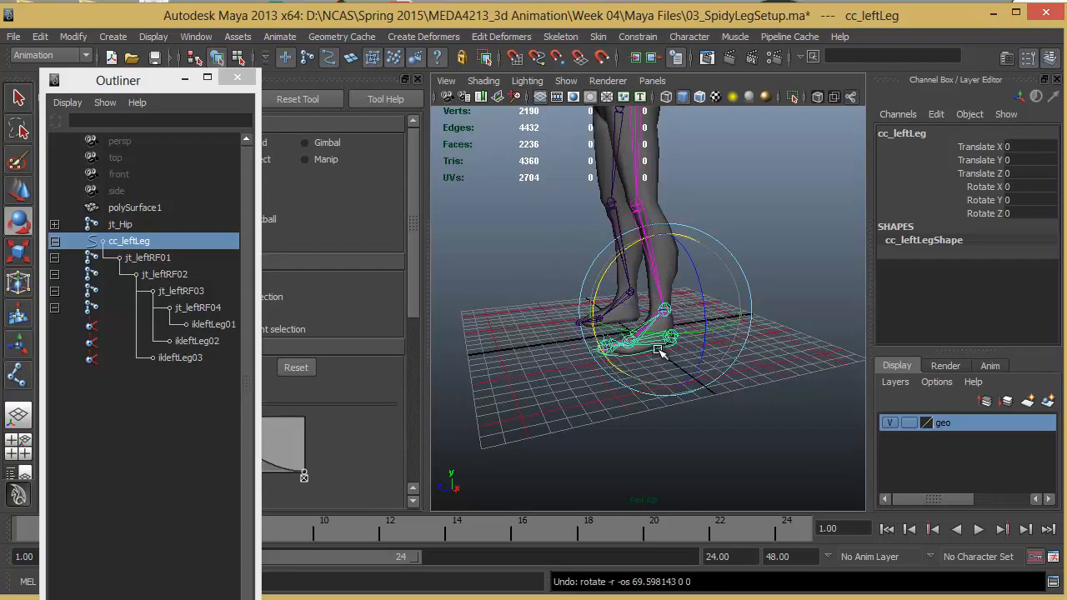
Step: Reselect cc_leftLeg in a close view of the foot, try another X rotation and undo it
{"action": "right_click_drag", "start_coordinate": [658, 354], "coordinate": [768, 382], "text": "alt"}
{"action": "middle_click_drag", "start_coordinate": [742, 379], "coordinate": [735, 315], "text": "alt"}
{"action": "right_click_drag", "start_coordinate": [736, 315], "coordinate": [767, 355], "text": "alt"}
{"action": "left_click_drag", "start_coordinate": [766, 355], "coordinate": [761, 354], "text": "alt"}
{"action": "left_click", "coordinate": [732, 321]}
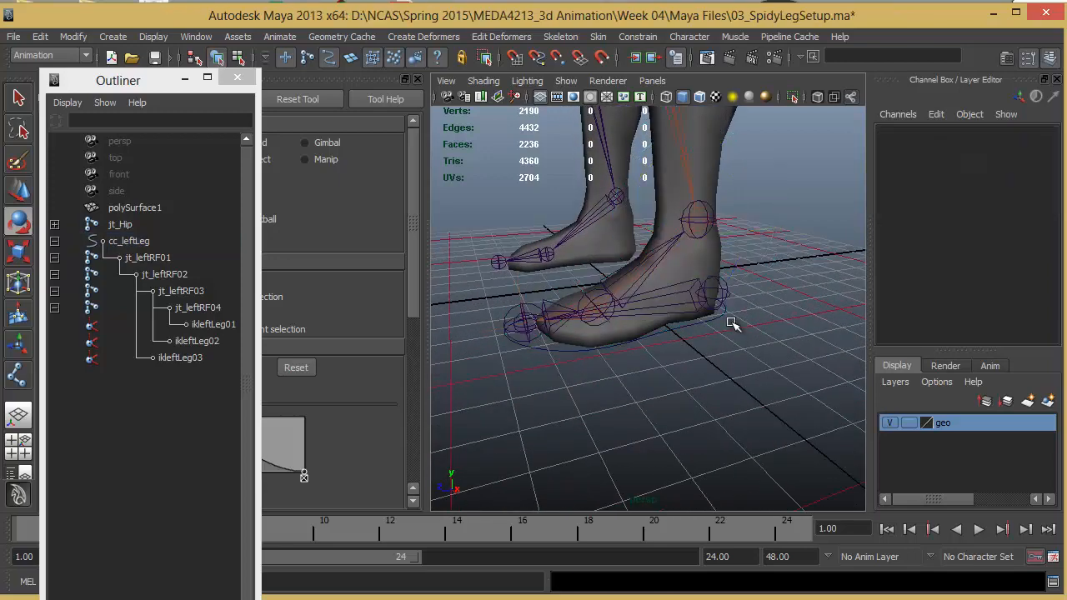
{"action": "left_click", "coordinate": [703, 298]}
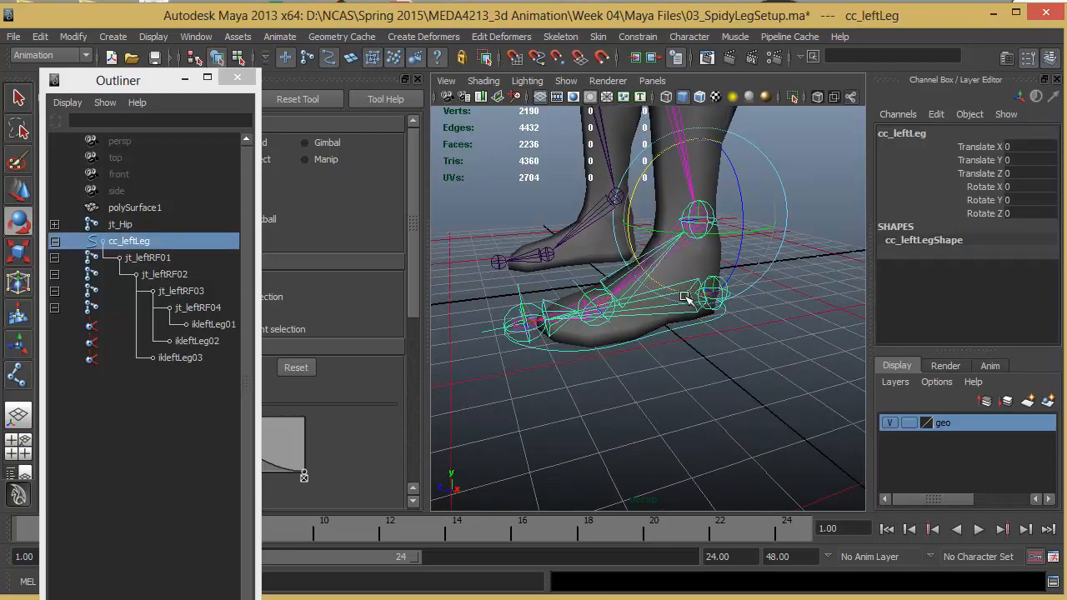
{"action": "left_click_drag", "start_coordinate": [632, 229], "coordinate": [630, 294]}
{"action": "key", "text": "ctrl+z"}
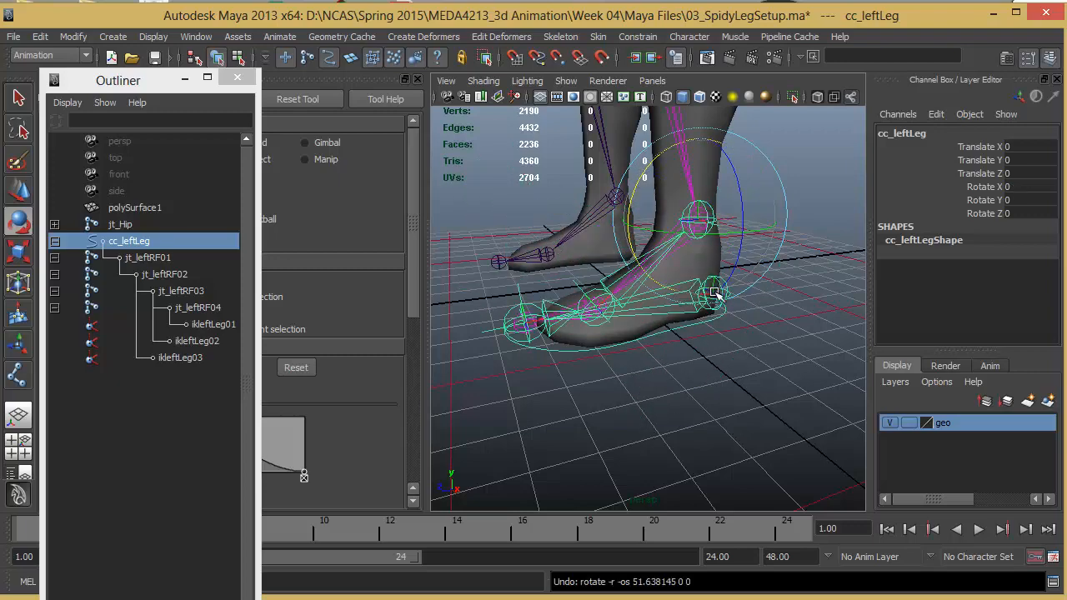
Step: Select the heel joint jt_leftRF01 in the viewport, try rotating it about Z and undo the rotation
{"action": "left_click_drag", "start_coordinate": [718, 296], "coordinate": [767, 275], "text": "alt"}
{"action": "left_click", "coordinate": [760, 302]}
{"action": "left_click", "coordinate": [740, 284]}
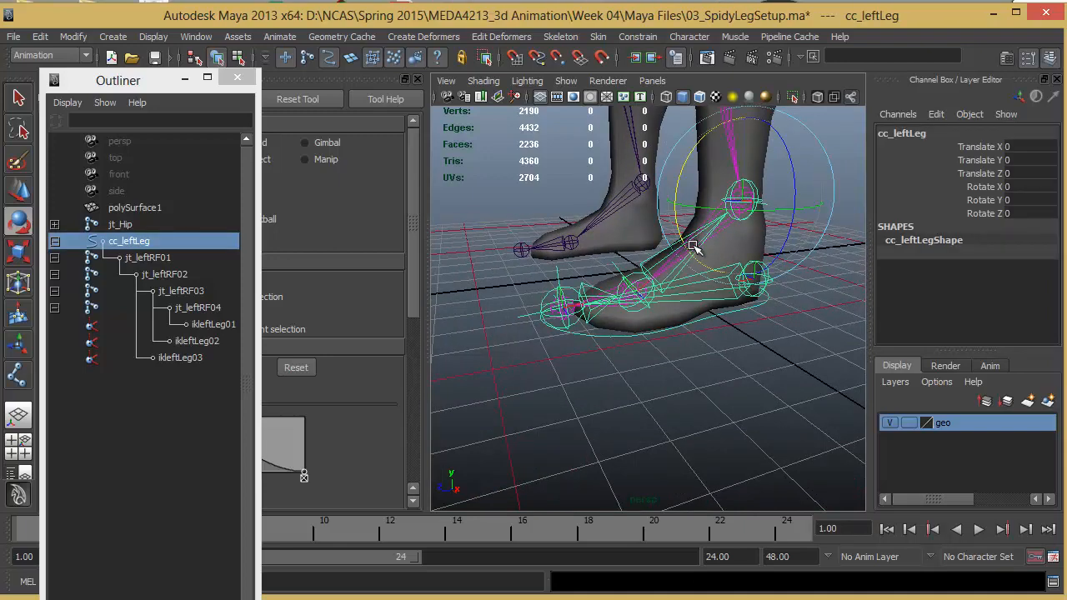
{"action": "left_click", "coordinate": [704, 306]}
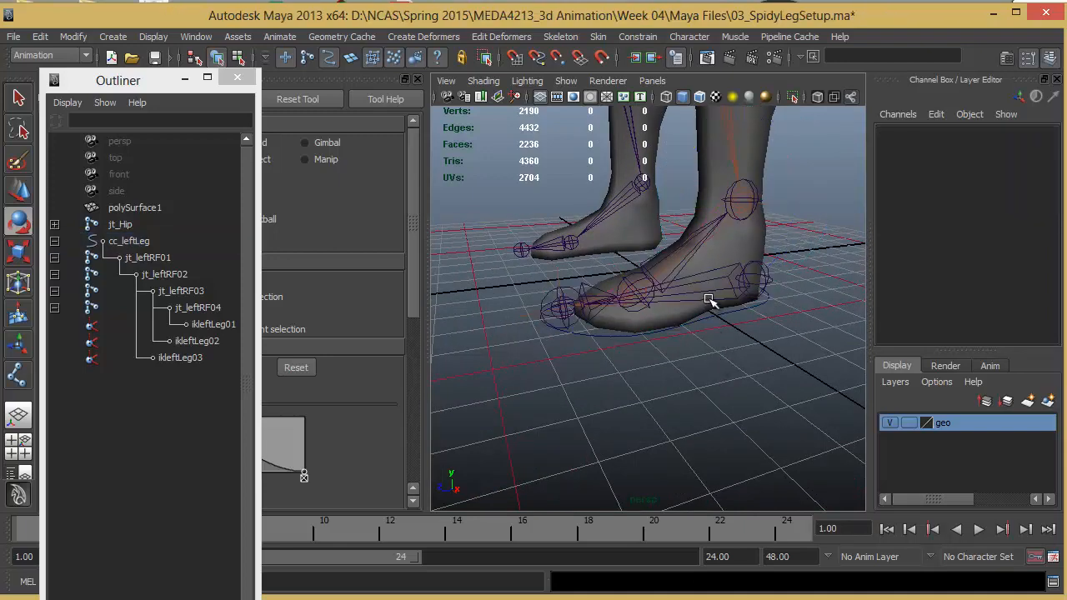
{"action": "left_click", "coordinate": [713, 288]}
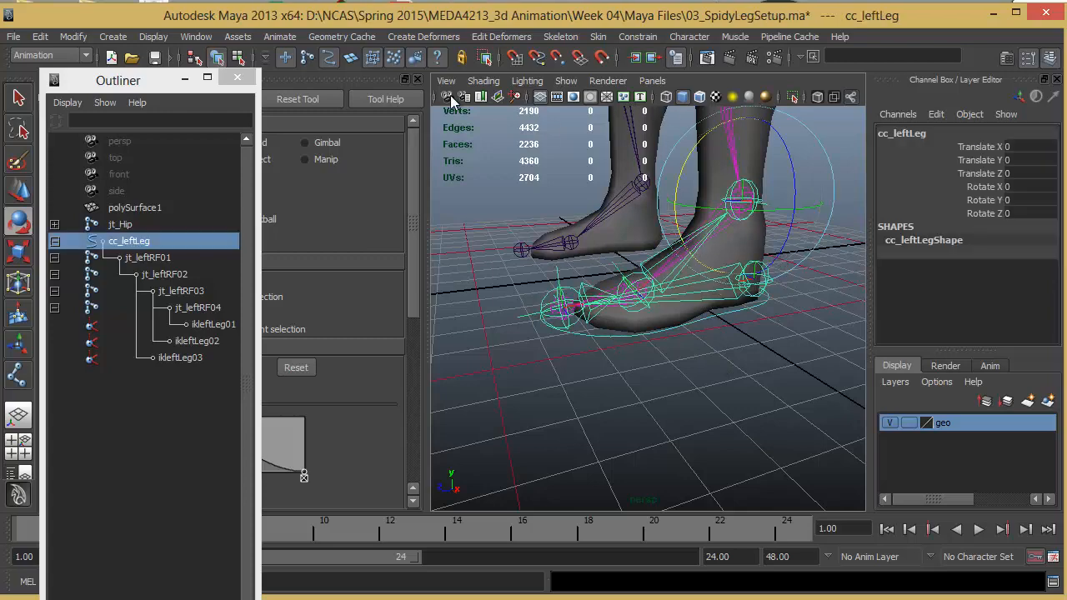
{"action": "left_click", "coordinate": [693, 292]}
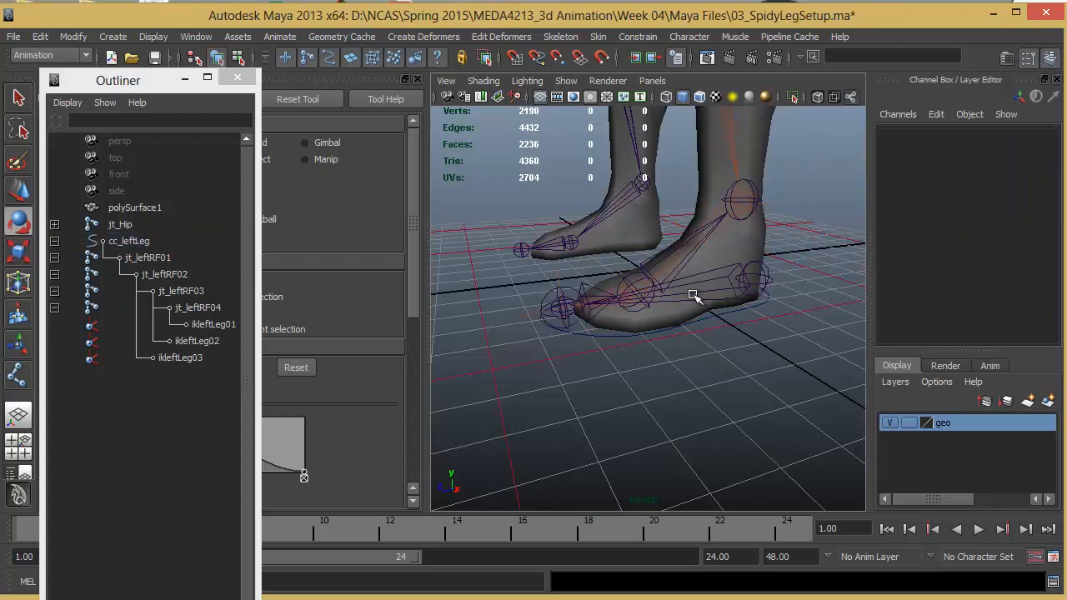
{"action": "left_click", "coordinate": [702, 292]}
{"action": "left_click_drag", "start_coordinate": [694, 257], "coordinate": [744, 216]}
{"action": "key", "text": "ctrl+z"}
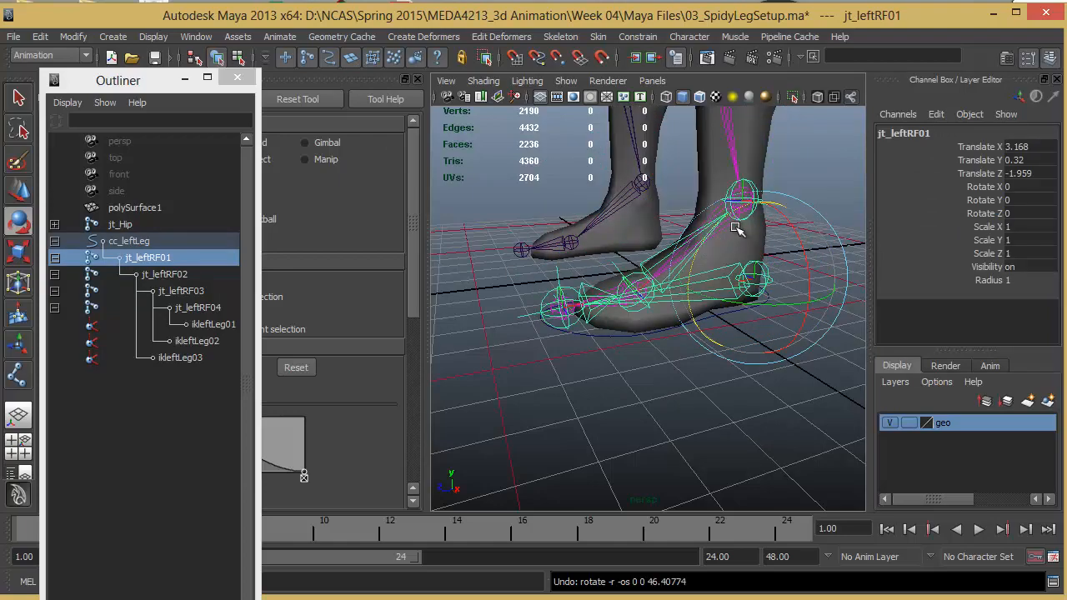
Step: Examine the left foot rig from several angles, selecting the cc_leftLeg curve and the heel joint jt_leftRF01 in turn
{"action": "right_click_drag", "start_coordinate": [744, 297], "coordinate": [577, 301], "text": "alt"}
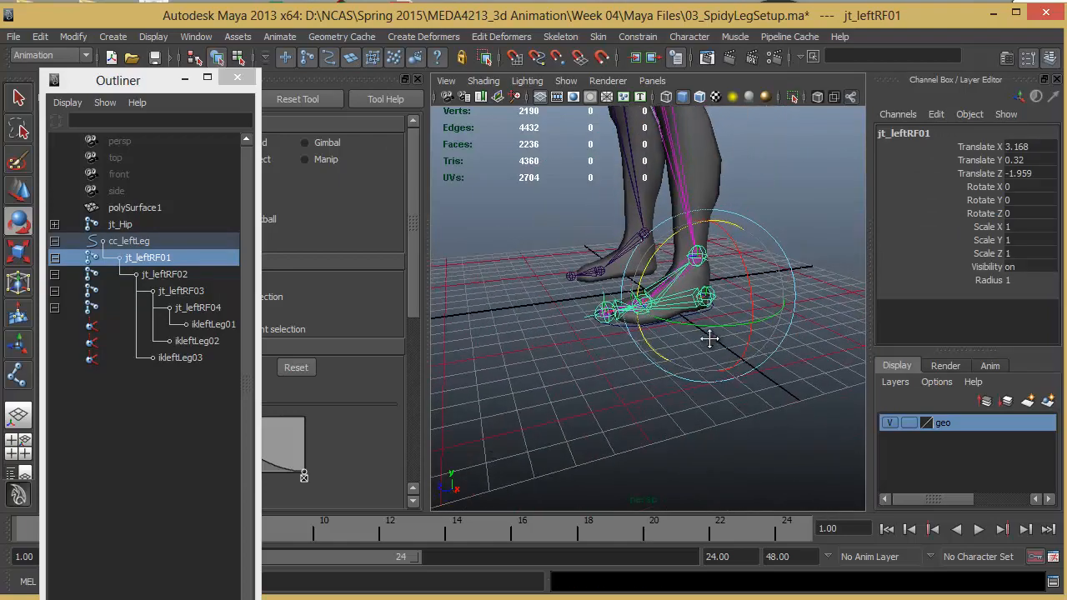
{"action": "left_click_drag", "start_coordinate": [709, 335], "coordinate": [729, 336], "text": "alt"}
{"action": "left_click", "coordinate": [607, 417]}
{"action": "right_click_drag", "start_coordinate": [764, 324], "coordinate": [755, 386], "text": "alt"}
{"action": "left_click_drag", "start_coordinate": [755, 386], "coordinate": [714, 402], "text": "alt"}
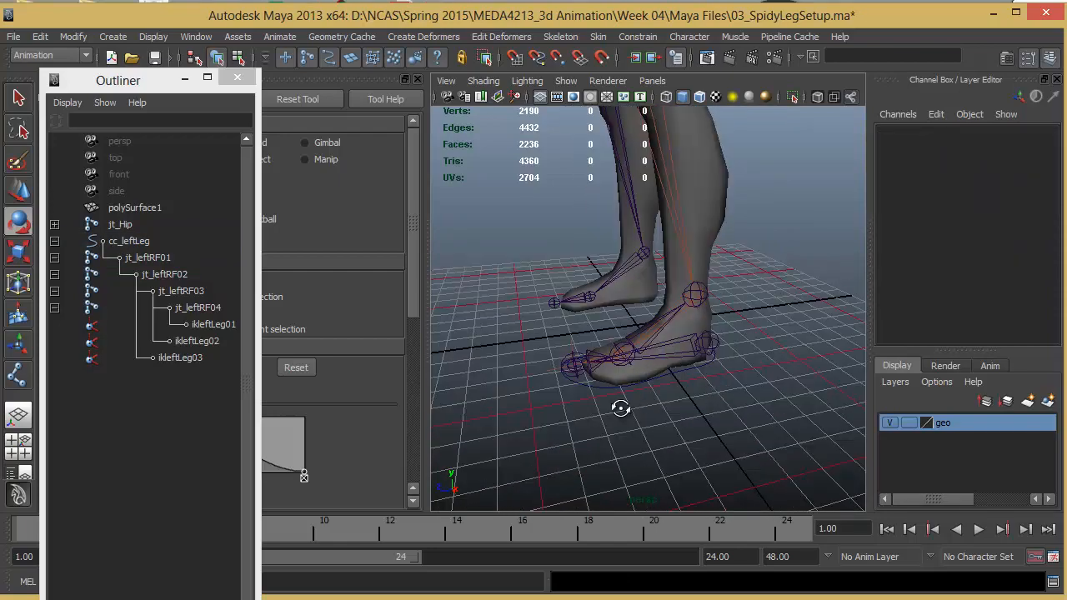
{"action": "left_click_drag", "start_coordinate": [619, 409], "coordinate": [695, 362], "text": "alt"}
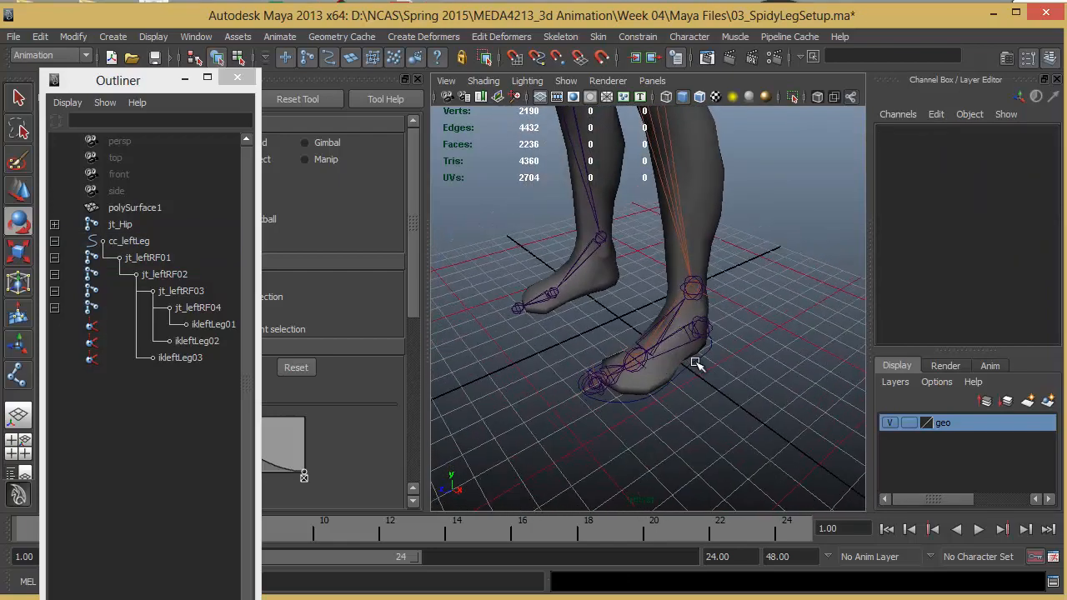
{"action": "left_click", "coordinate": [695, 361]}
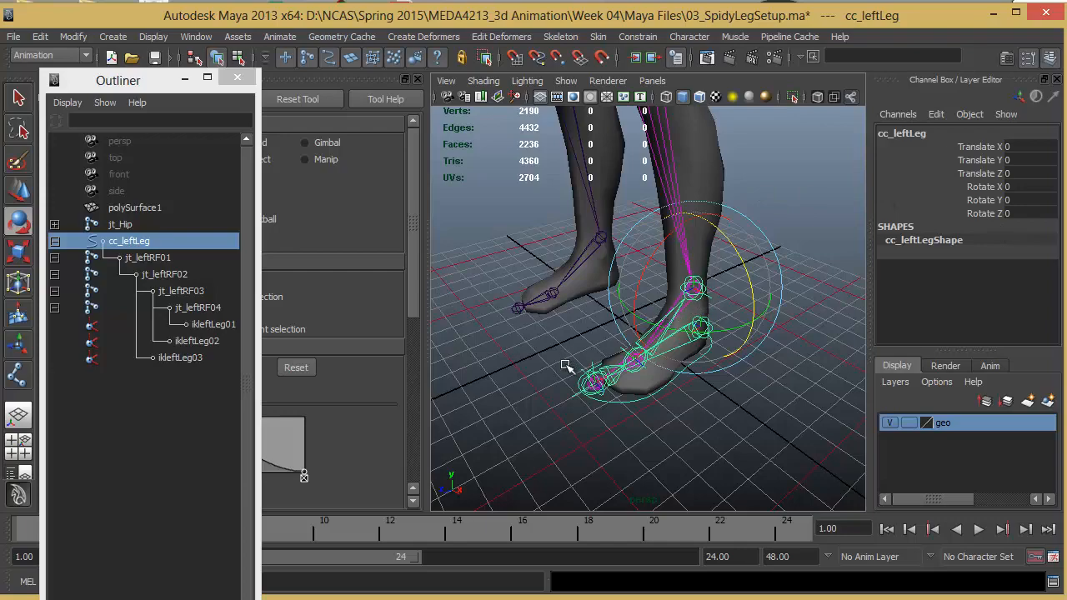
{"action": "left_click_drag", "start_coordinate": [711, 419], "coordinate": [698, 373], "text": "alt"}
{"action": "left_click", "coordinate": [717, 357]}
{"action": "left_click", "coordinate": [713, 341]}
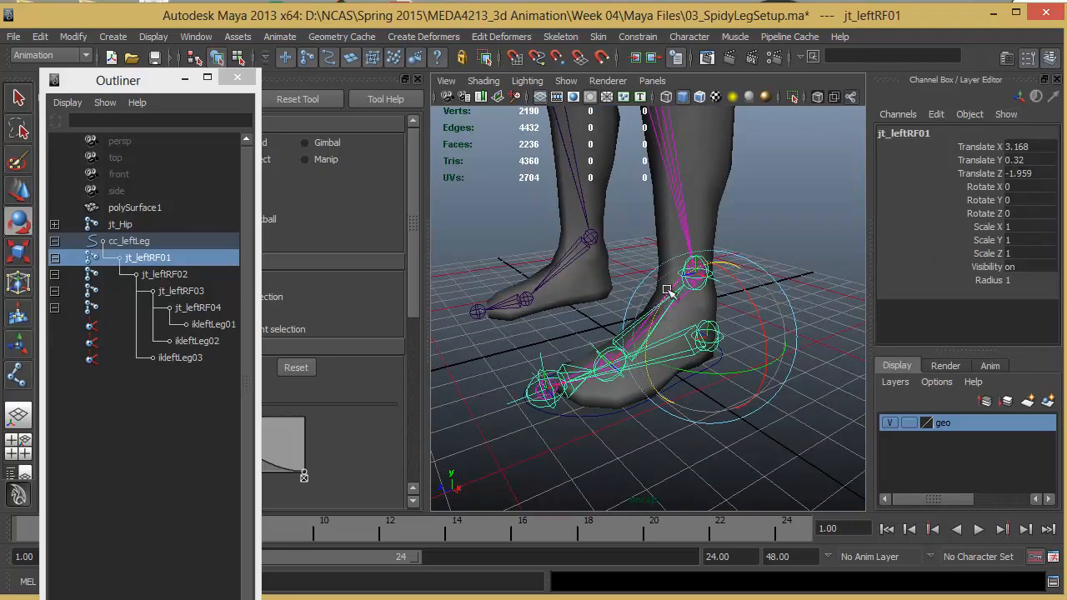
Step: Add a keyable float attribute named BallRoll to the cc_leftLeg control, with minimum -5, maximum 10 and default 0
{"action": "left_click_drag", "start_coordinate": [666, 290], "coordinate": [645, 460], "text": "alt"}
{"action": "left_click", "coordinate": [625, 437]}
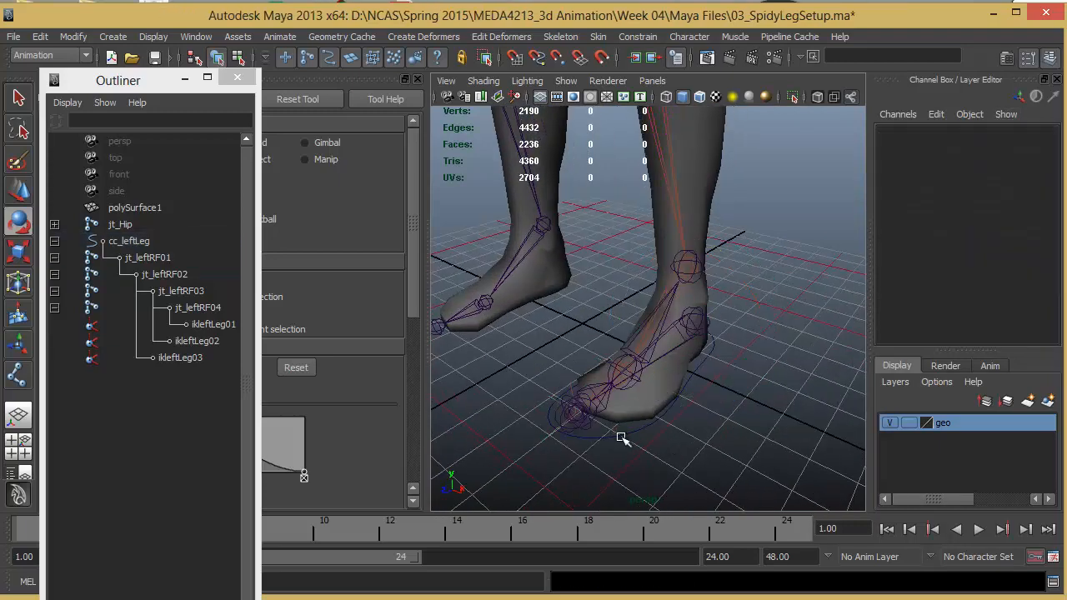
{"action": "left_click", "coordinate": [621, 433]}
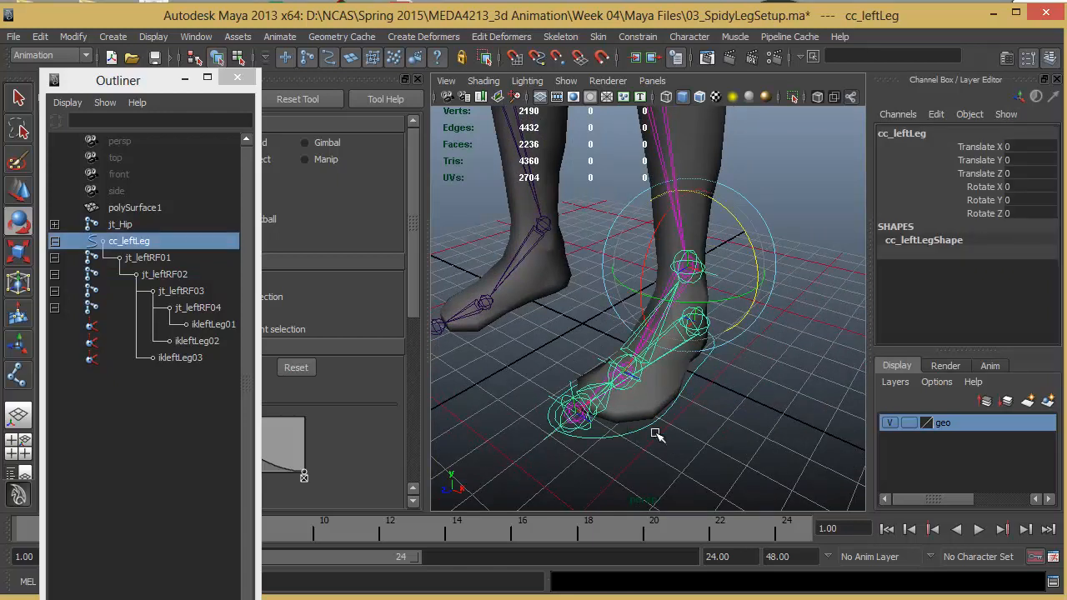
{"action": "left_click_drag", "start_coordinate": [765, 367], "coordinate": [749, 359], "text": "alt"}
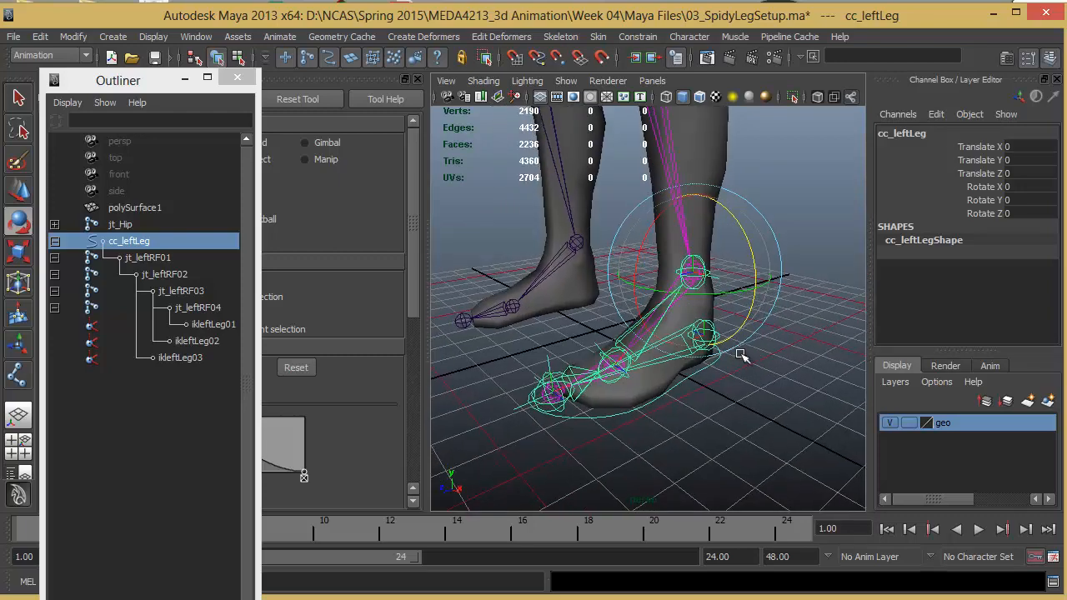
{"action": "left_click_drag", "start_coordinate": [685, 402], "coordinate": [772, 304], "text": "alt"}
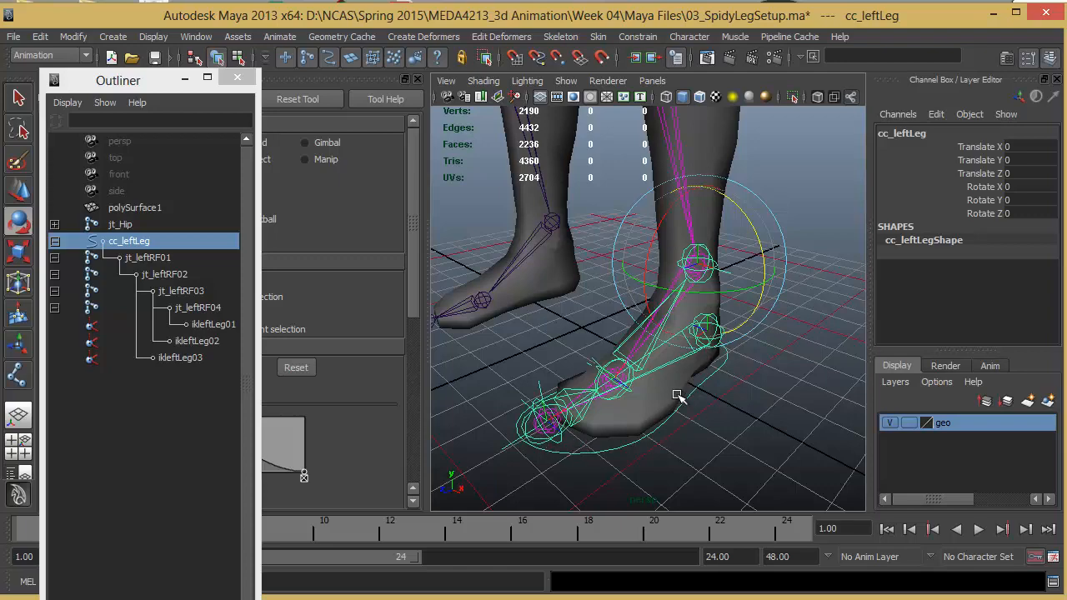
{"action": "left_click", "coordinate": [936, 114]}
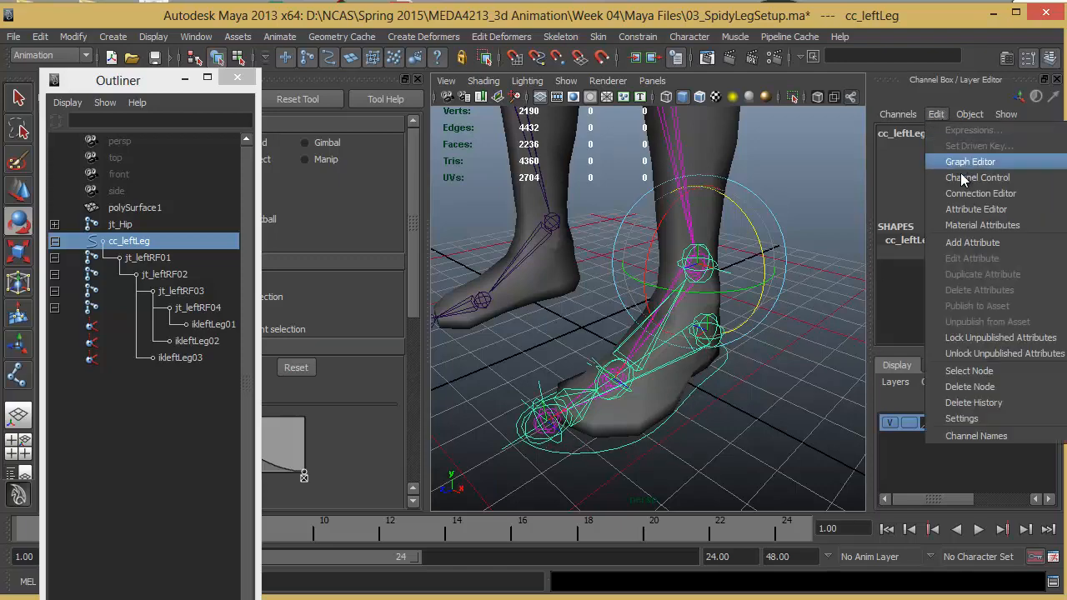
{"action": "left_click", "coordinate": [981, 243]}
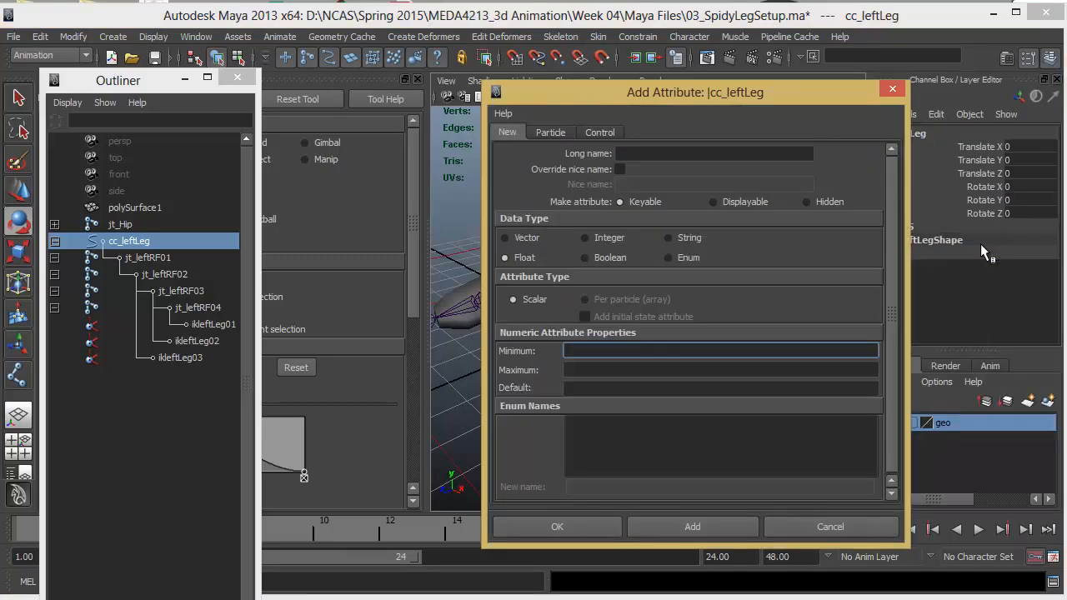
{"action": "left_click", "coordinate": [648, 153]}
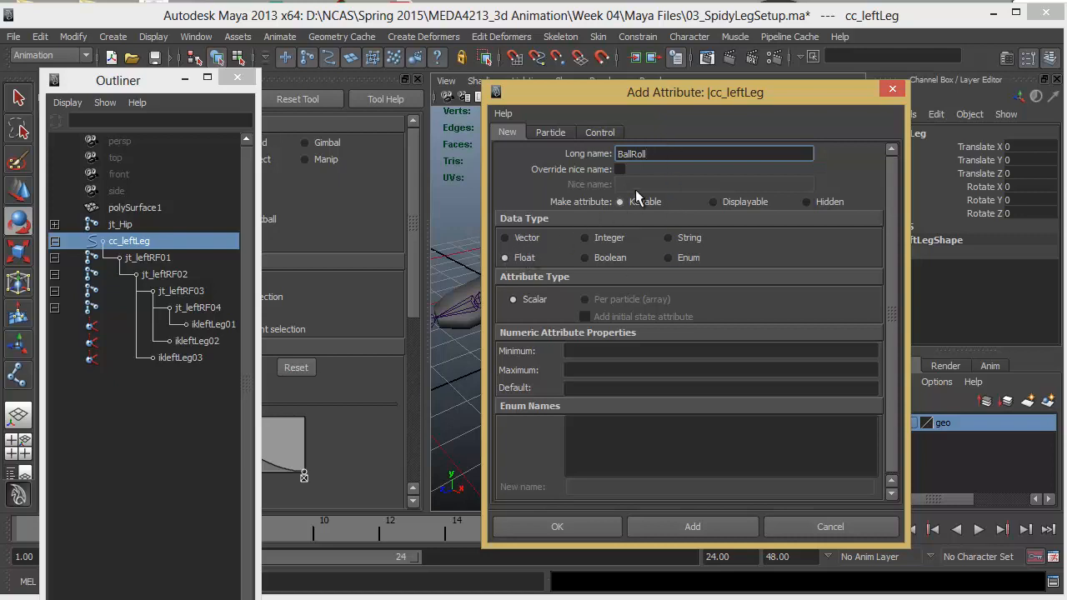
{"action": "left_click", "coordinate": [589, 351]}
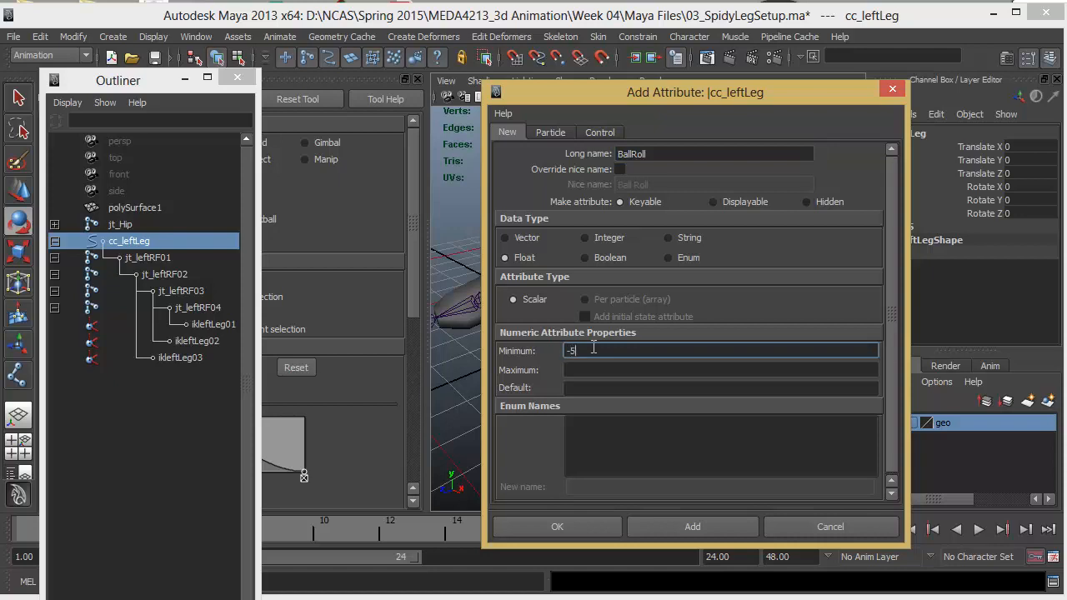
{"action": "left_click", "coordinate": [608, 371]}
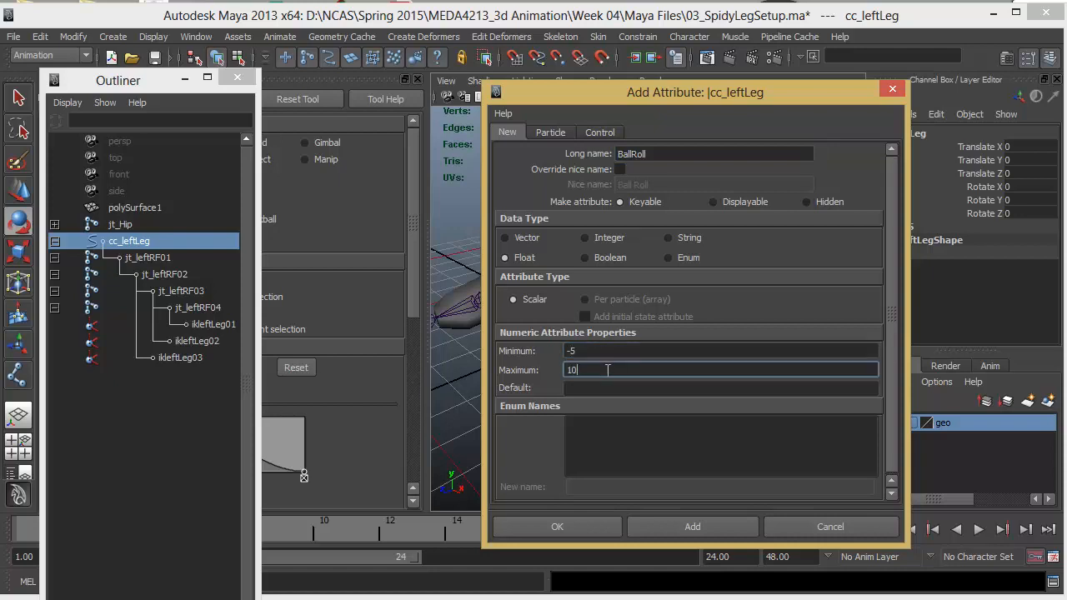
{"action": "left_click", "coordinate": [606, 389]}
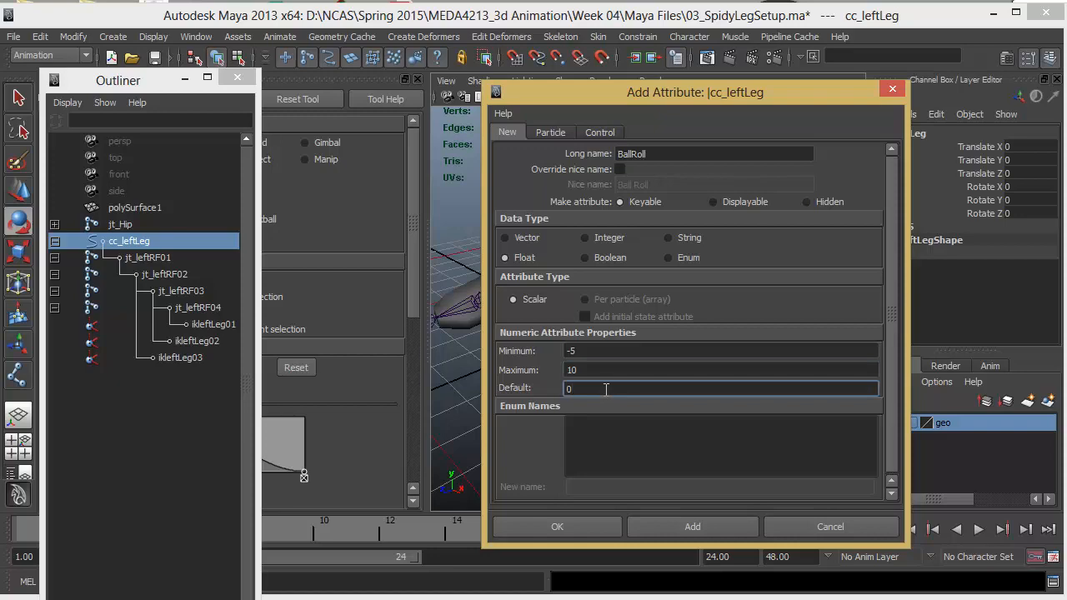
{"action": "left_click", "coordinate": [556, 526]}
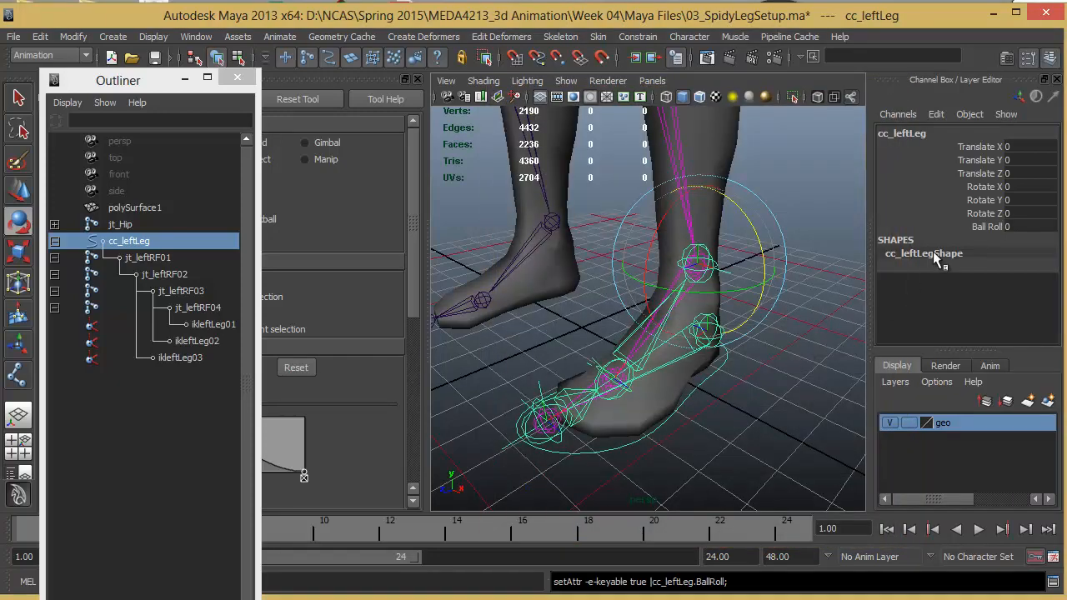
Step: Open Set Driven Key for the Ball Roll attribute and load cc_leftLeg as the driver
{"action": "left_click", "coordinate": [1003, 226]}
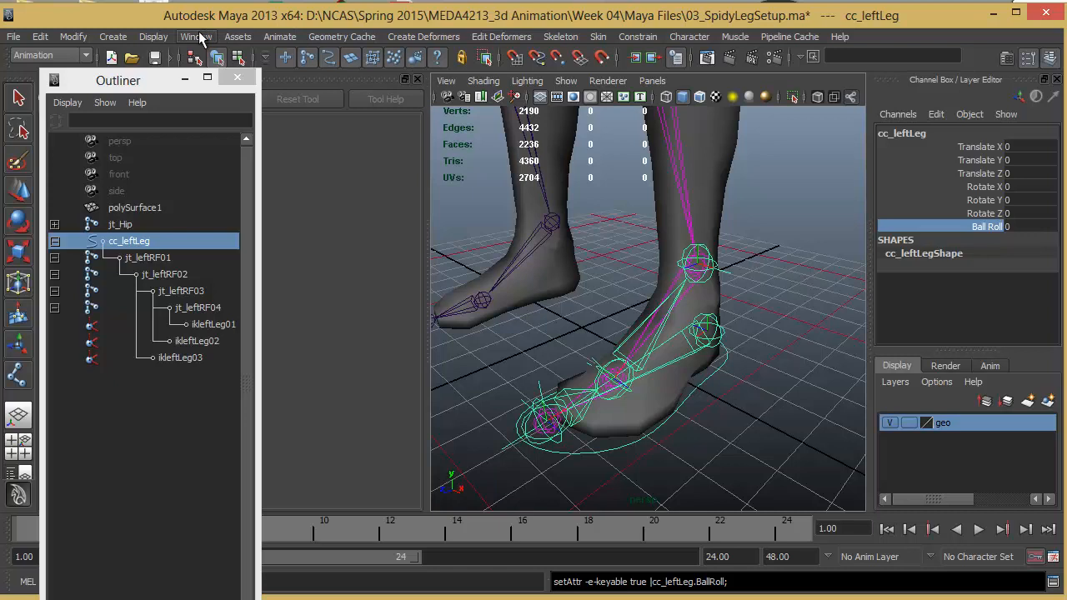
{"action": "left_click", "coordinate": [277, 37]}
{"action": "mouse_move", "coordinate": [285, 108]}
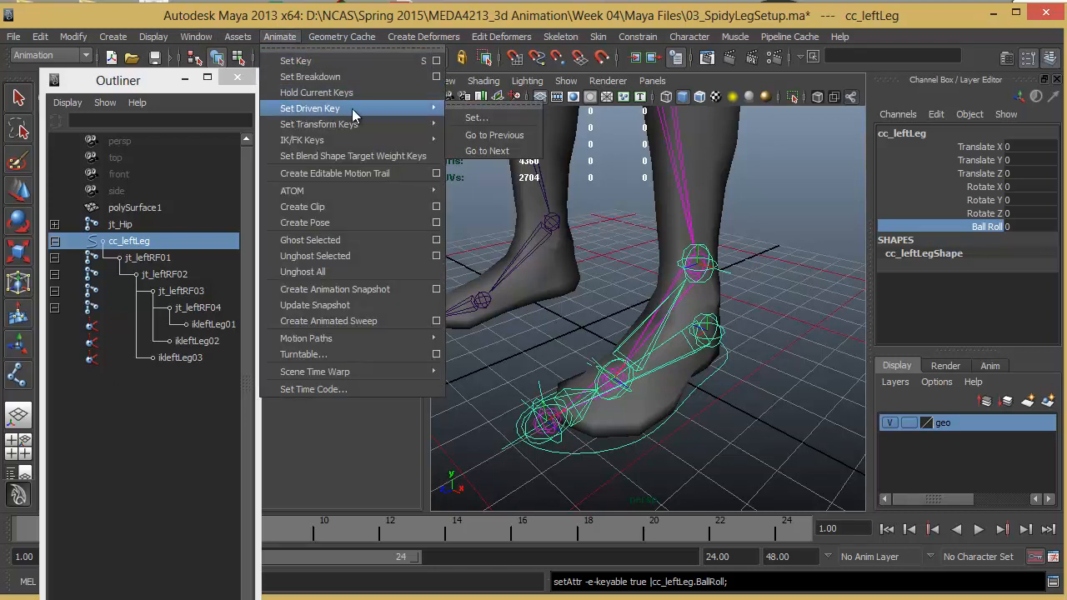
{"action": "left_click", "coordinate": [490, 116]}
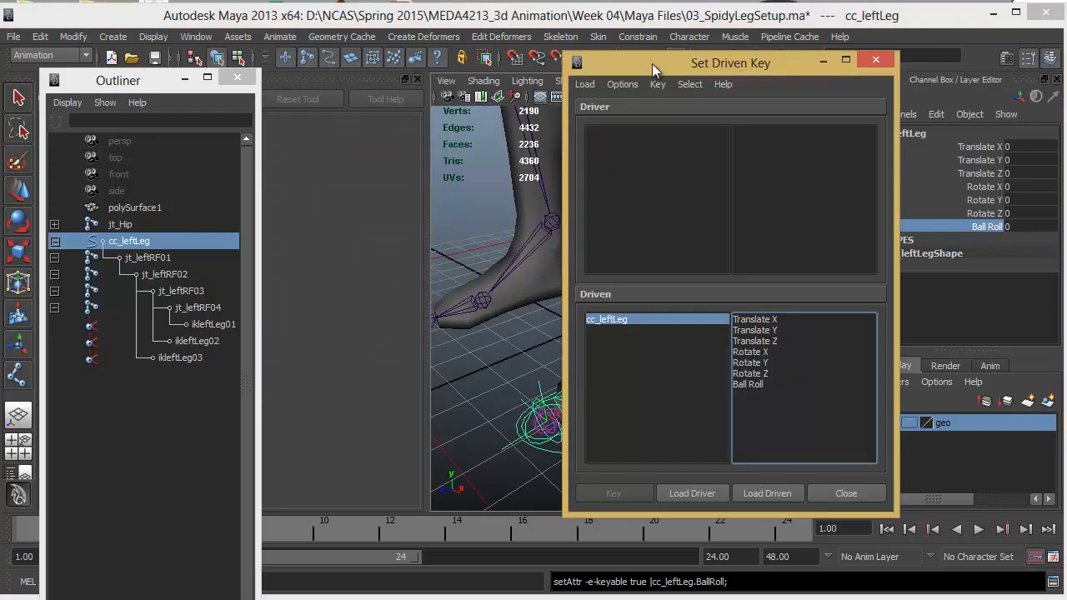
{"action": "left_click_drag", "start_coordinate": [644, 70], "coordinate": [200, 67]}
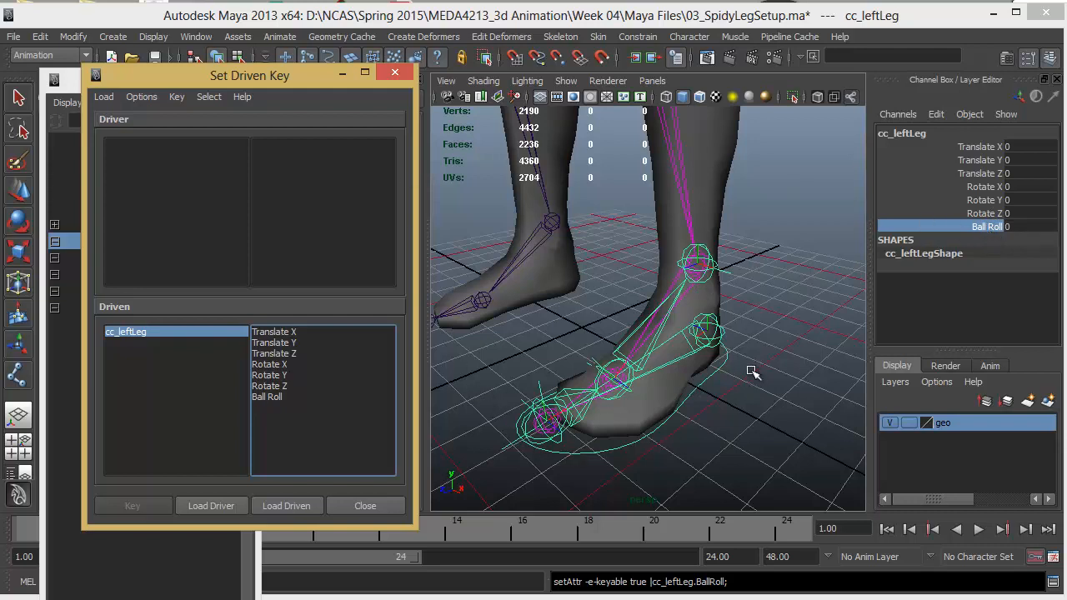
{"action": "left_click", "coordinate": [214, 506]}
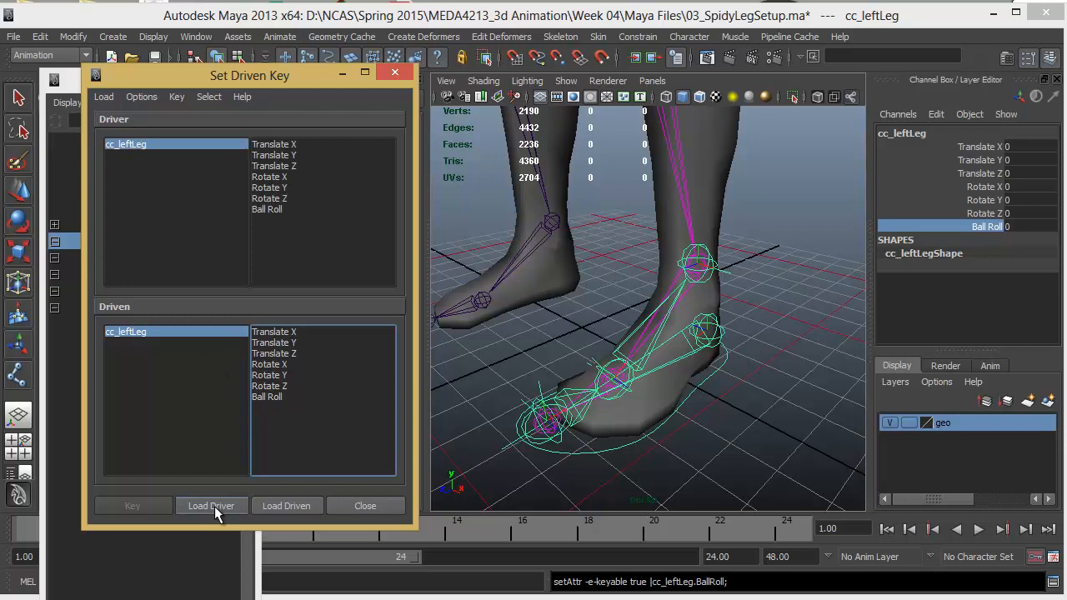
Step: Uncover the Outliner and select the reverse-foot joints jt_leftRF01 and jt_leftRF02 together
{"action": "left_click", "coordinate": [704, 337]}
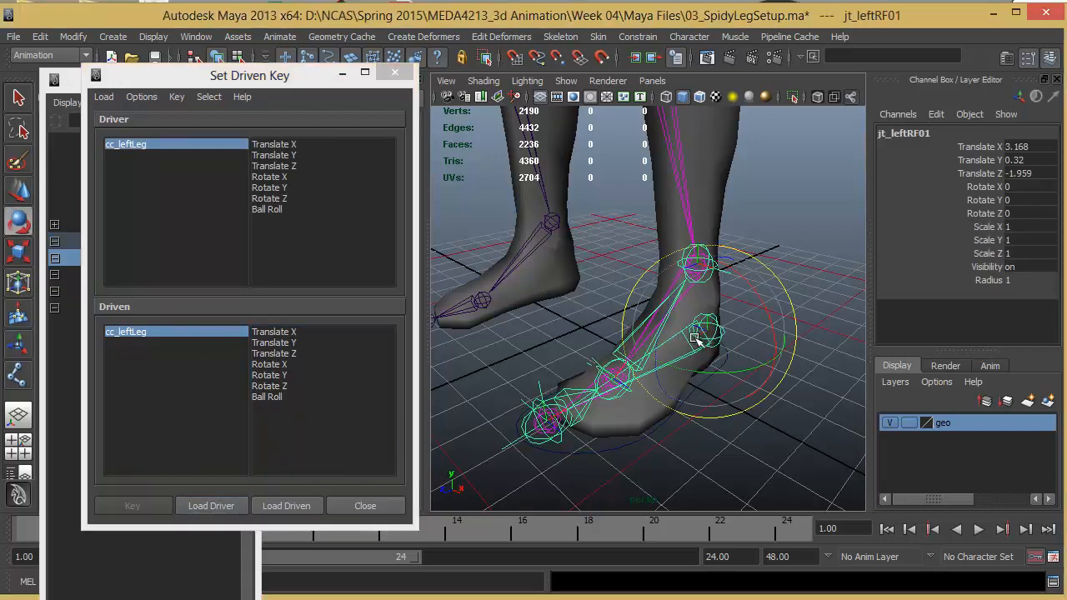
{"action": "left_click_drag", "start_coordinate": [251, 79], "coordinate": [400, 260]}
{"action": "left_click", "coordinate": [155, 260]}
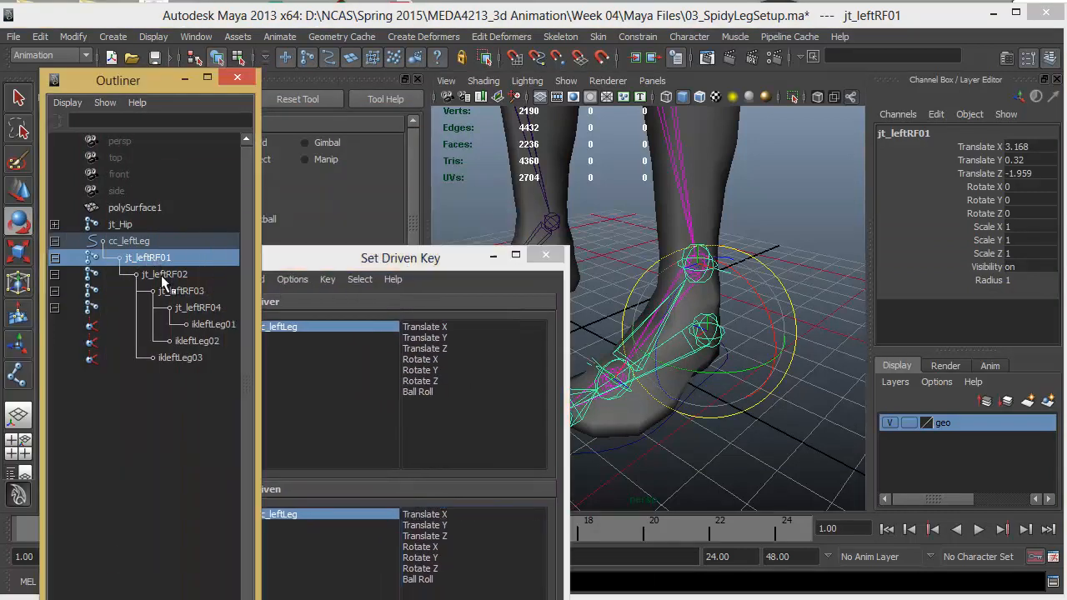
{"action": "left_click", "coordinate": [161, 275], "text": "ctrl"}
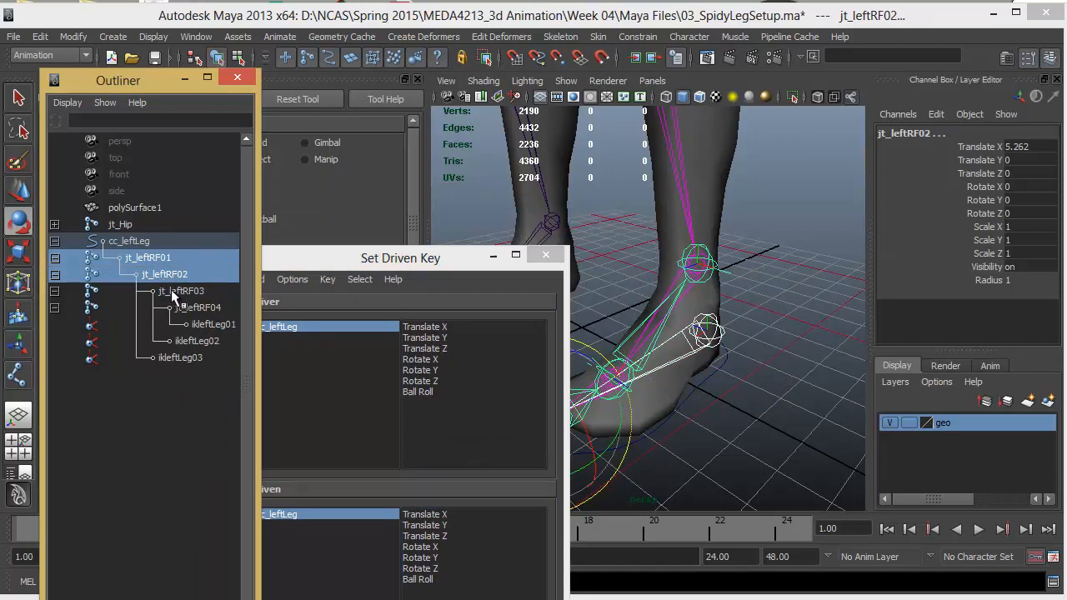
Step: Load jt_leftRF01, jt_leftRF02 and jt_leftRF03 as the driven objects in Set Driven Key, and select jt_leftRF01 among them
{"action": "left_click", "coordinate": [172, 292], "text": "ctrl"}
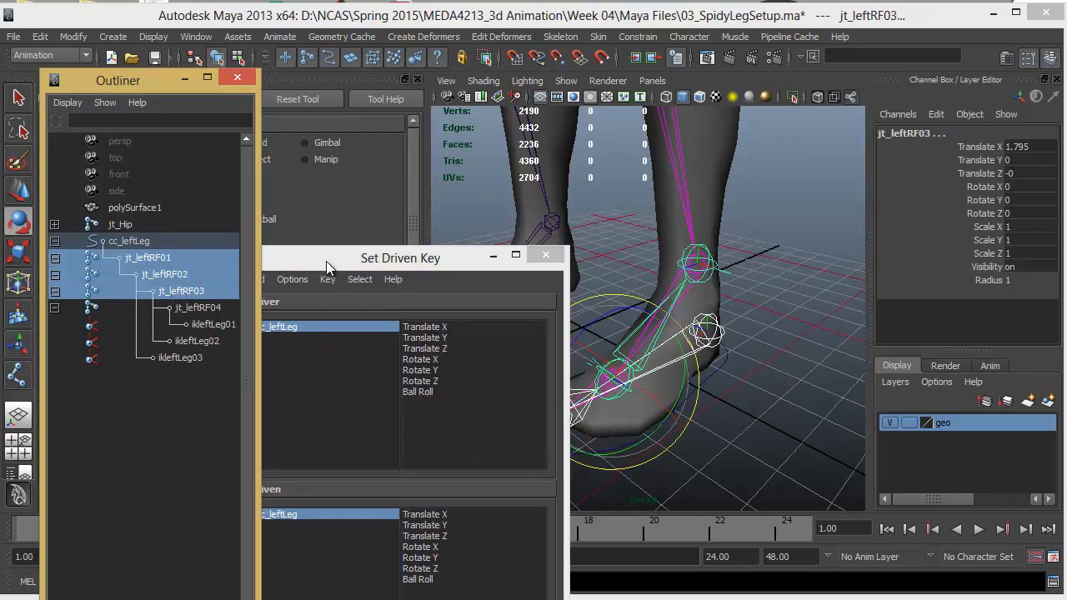
{"action": "left_click_drag", "start_coordinate": [326, 261], "coordinate": [325, 35]}
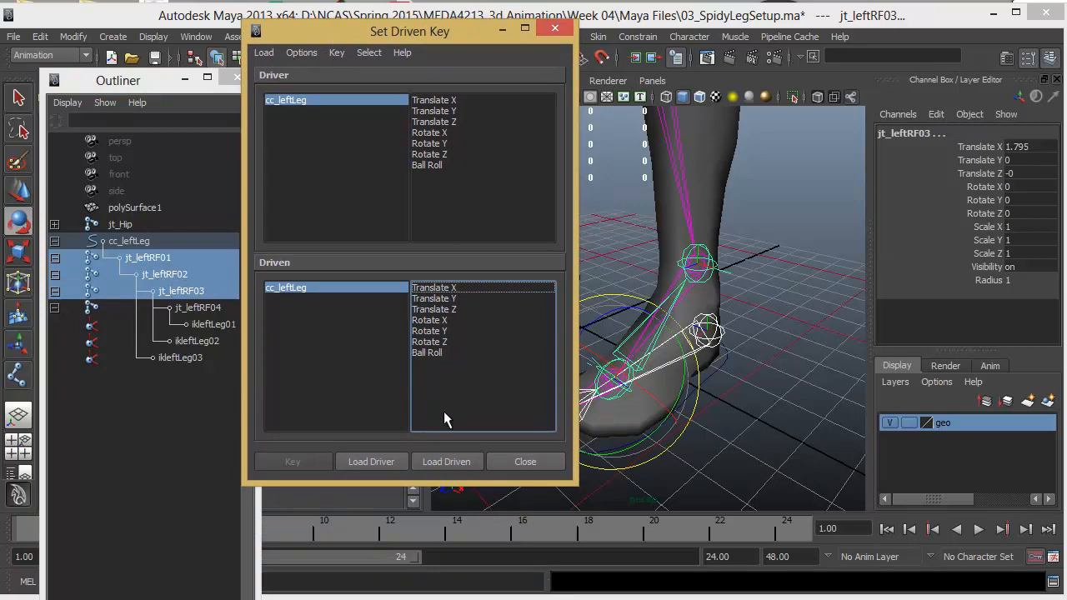
{"action": "left_click", "coordinate": [450, 462]}
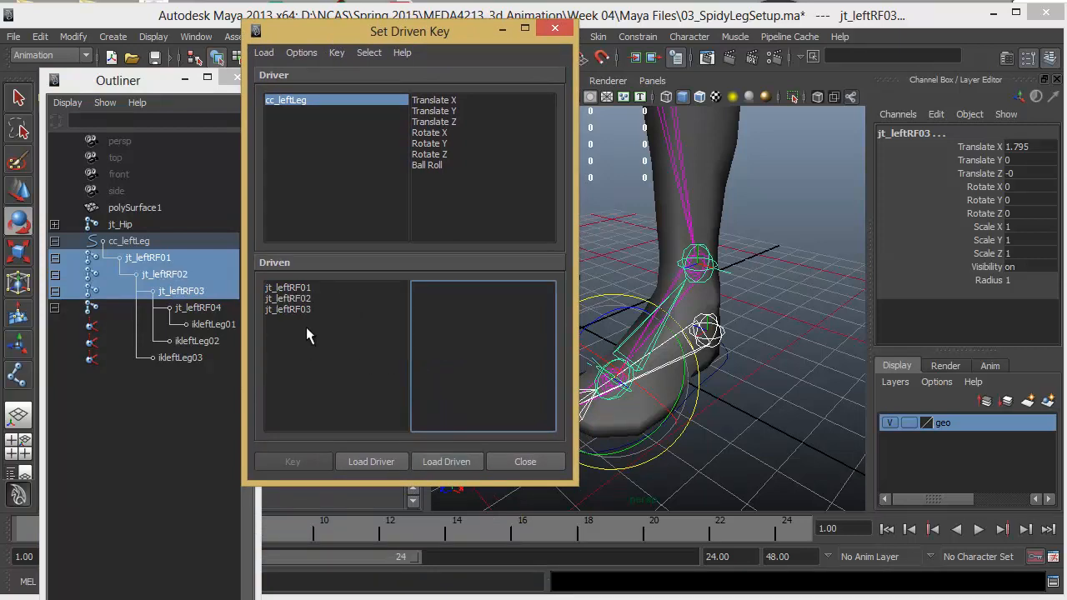
{"action": "left_click", "coordinate": [297, 288]}
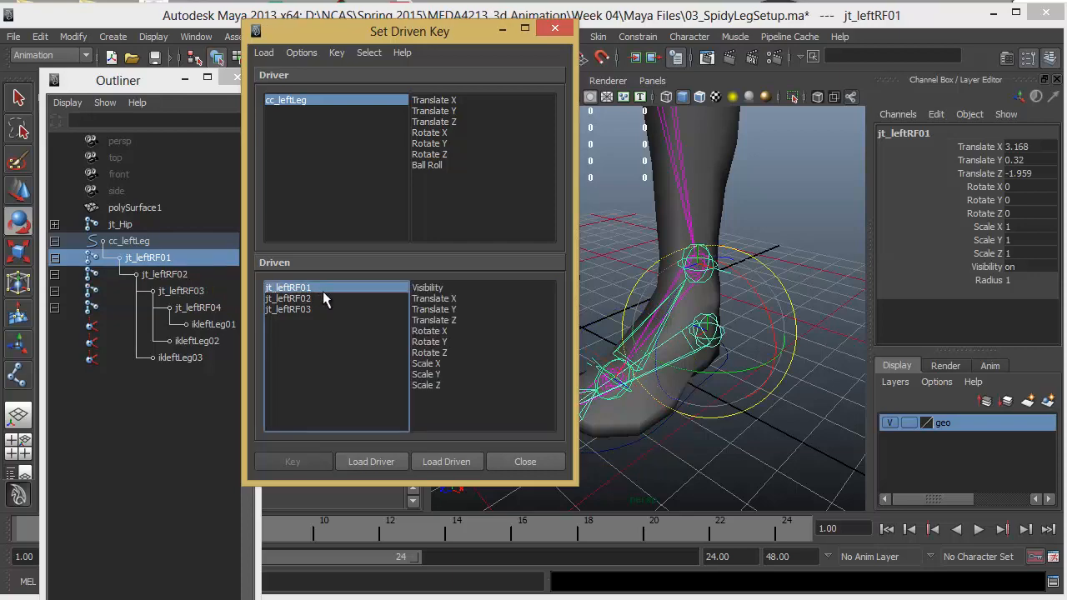
Step: Test-rotate jt_leftRF01 by about 20 degrees around Z and undo the rotation
{"action": "left_click_drag", "start_coordinate": [754, 369], "coordinate": [753, 415], "text": "alt"}
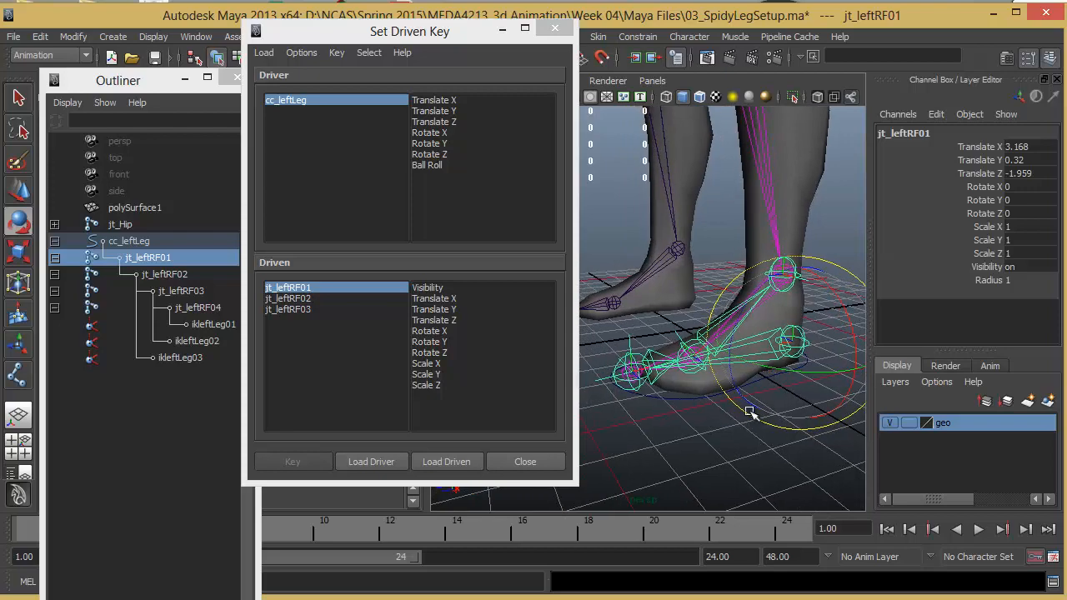
{"action": "left_click", "coordinate": [707, 427]}
{"action": "left_click", "coordinate": [773, 342]}
{"action": "mouse_move", "coordinate": [736, 326]}
{"action": "left_mouse_down"}
{"action": "mouse_move", "coordinate": [744, 321]}
{"action": "mouse_move", "coordinate": [733, 332]}
{"action": "left_mouse_up"}
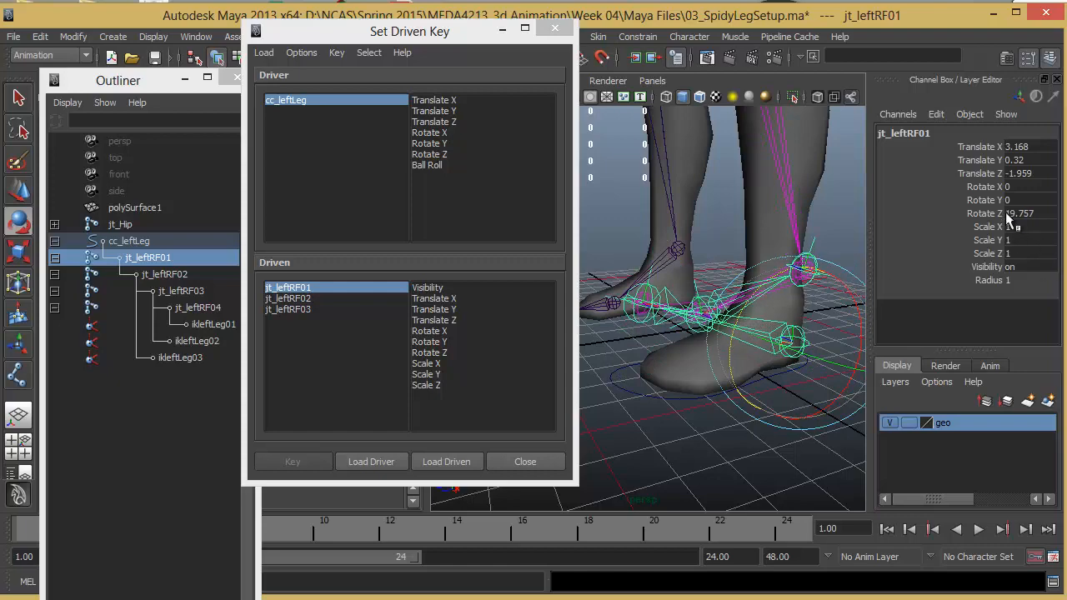
{"action": "key", "text": "ctrl+z"}
Step: Test-rotate jt_leftRF02 and jt_leftRF03 by about 23 degrees each around Z, undoing each rotation
{"action": "key", "text": "Down"}
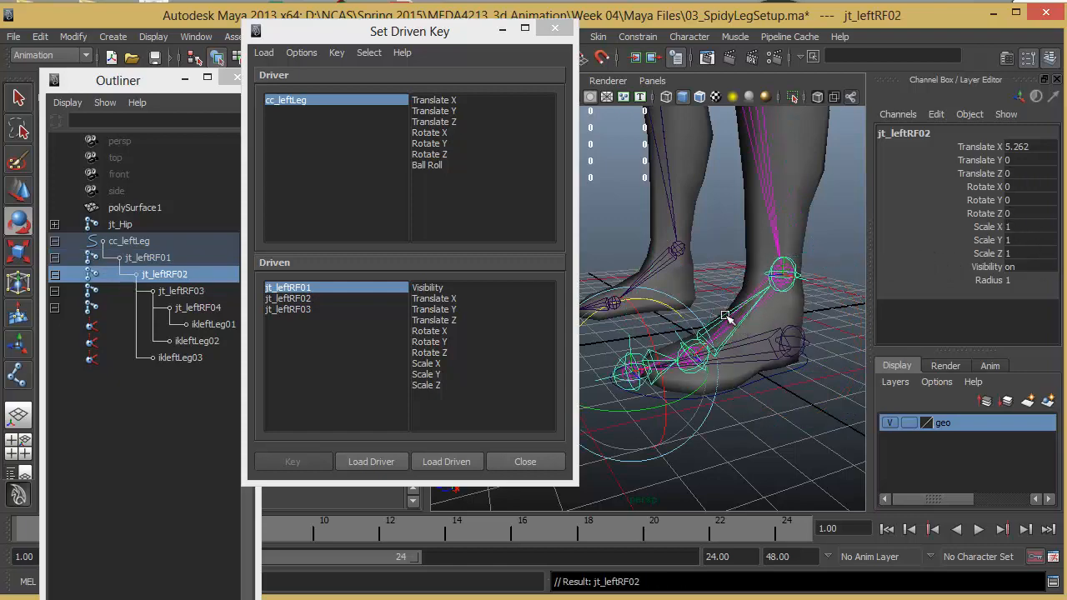
{"action": "left_click_drag", "start_coordinate": [611, 303], "coordinate": [629, 254]}
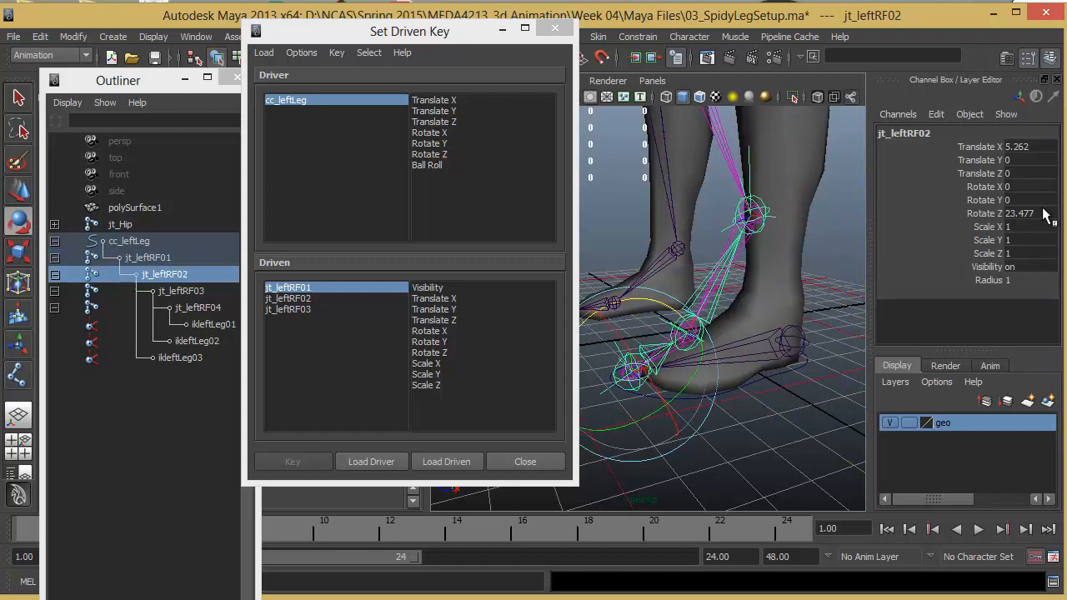
{"action": "key", "text": "ctrl+z"}
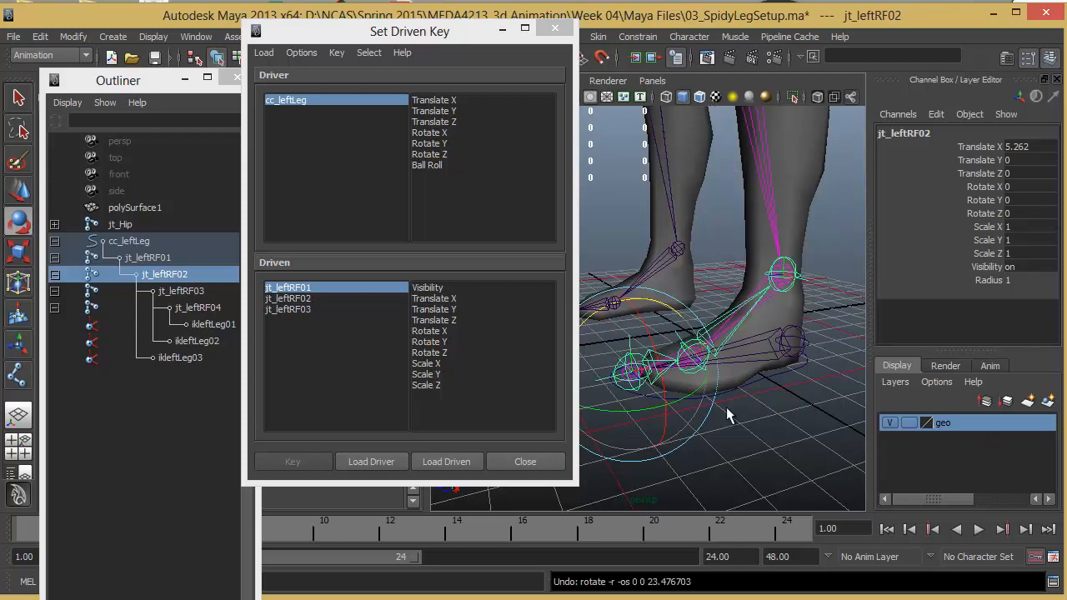
{"action": "key", "text": "Down"}
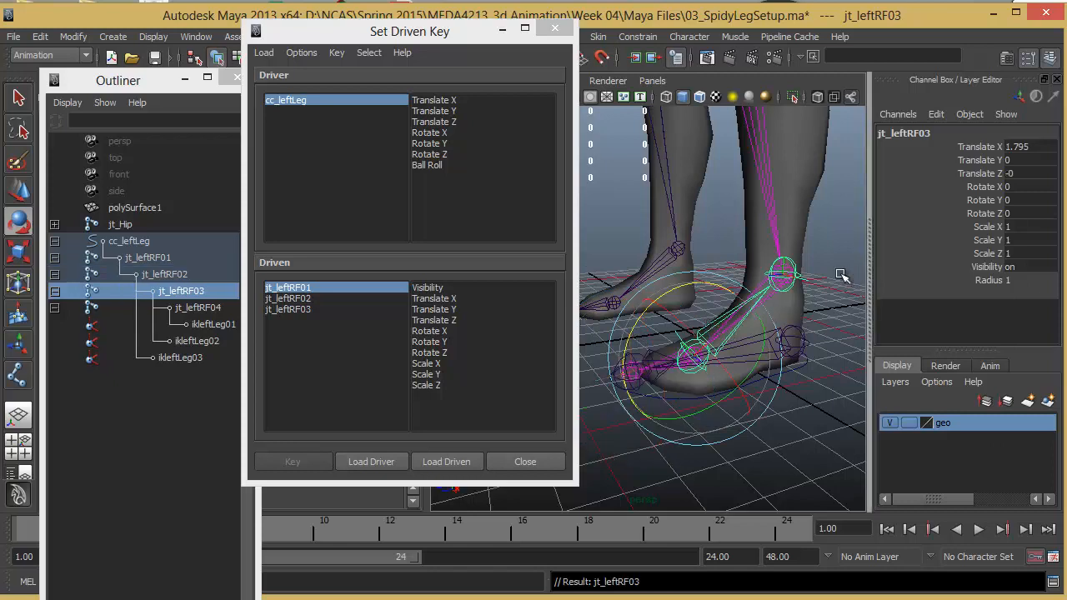
{"action": "left_click_drag", "start_coordinate": [653, 300], "coordinate": [635, 325]}
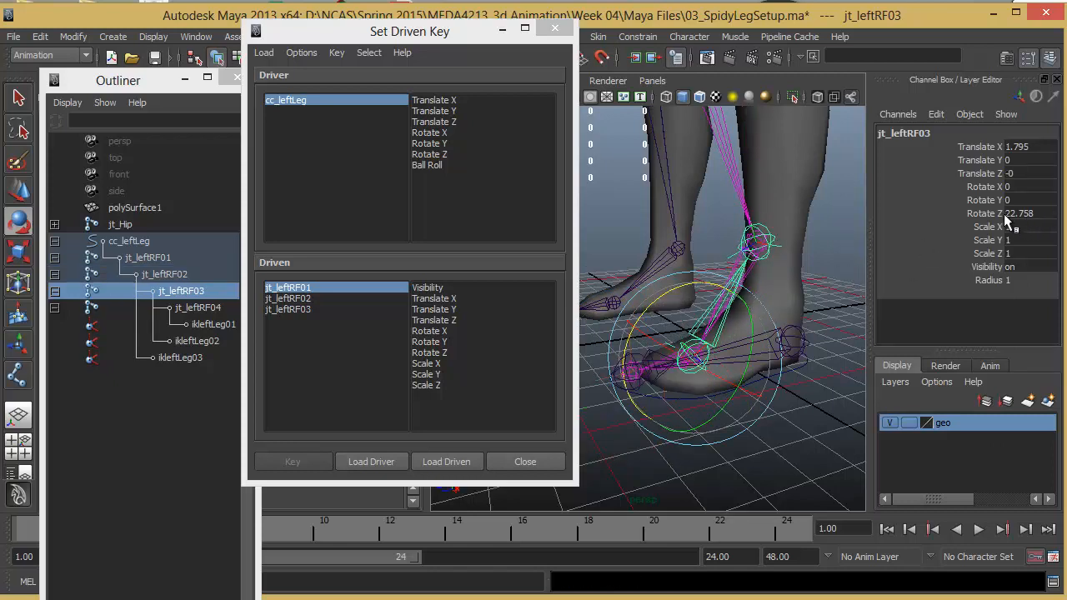
{"action": "key", "text": "ctrl+z"}
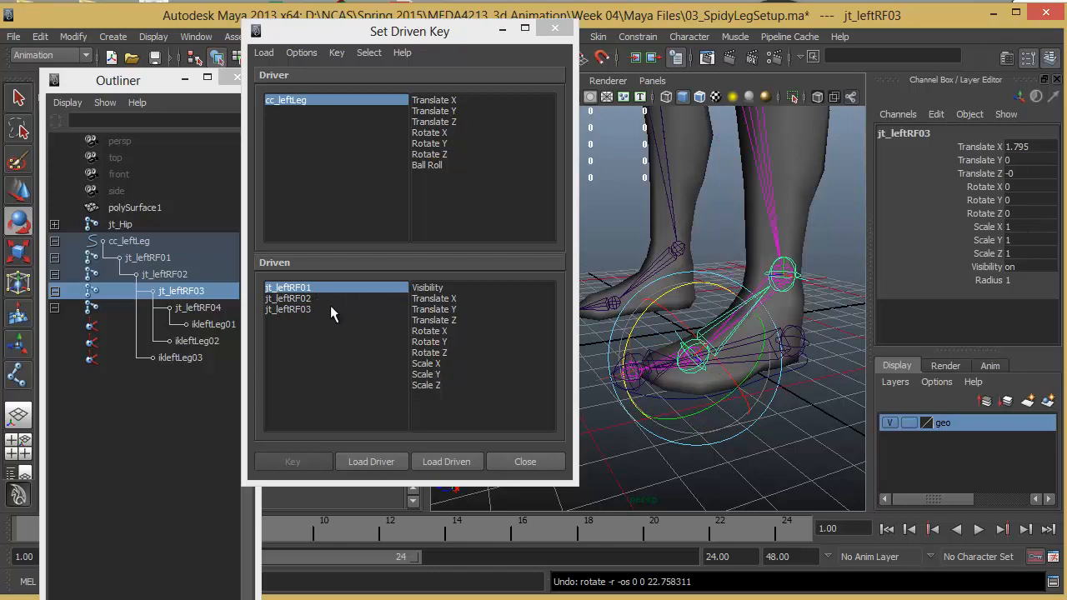
Step: Choose Rotate Z as the driven attribute for jt_leftRF01, jt_leftRF02 and jt_leftRF03 in turn
{"action": "left_click", "coordinate": [439, 353]}
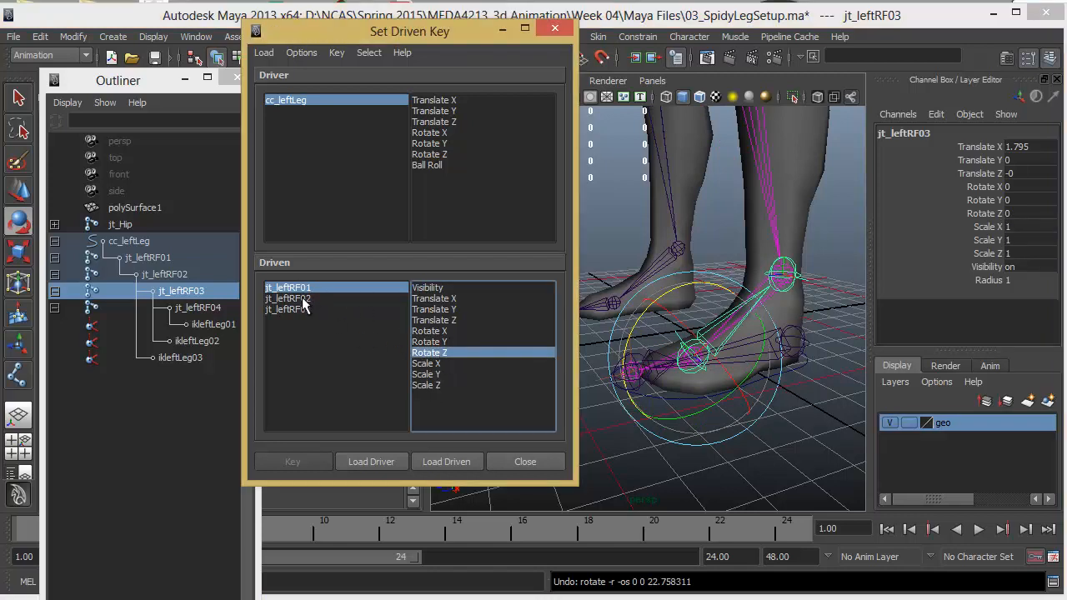
{"action": "left_click", "coordinate": [301, 298]}
{"action": "left_click", "coordinate": [450, 353]}
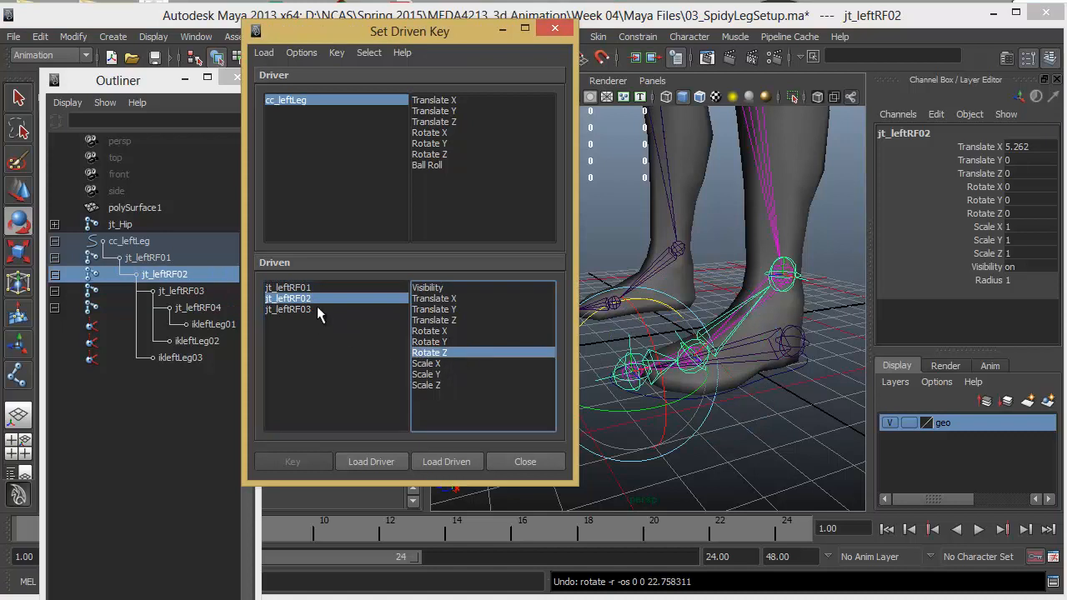
{"action": "left_click", "coordinate": [318, 308]}
{"action": "left_click", "coordinate": [457, 353]}
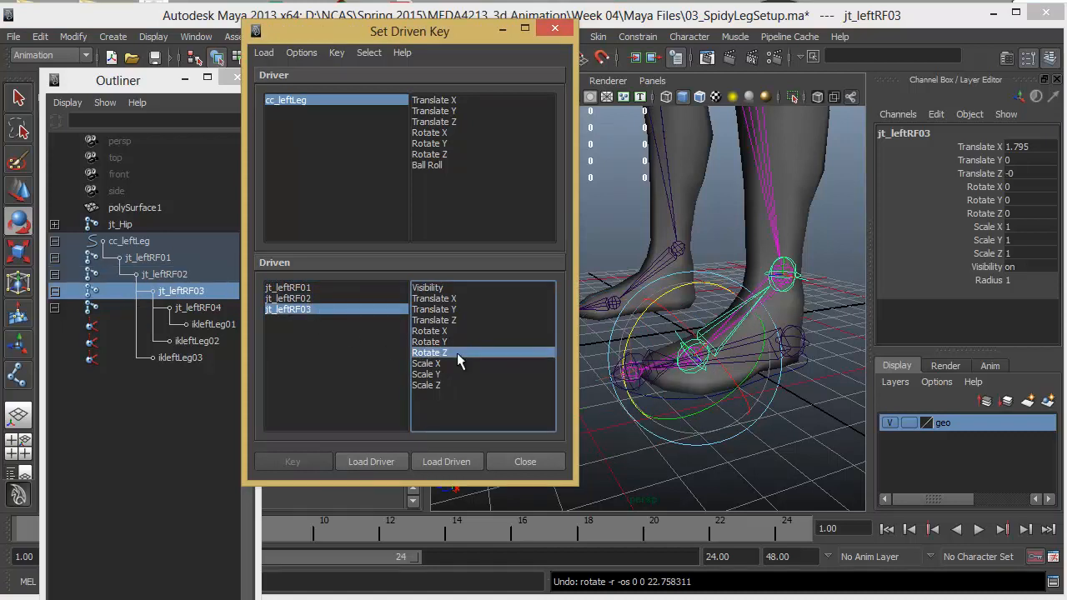
Step: Go through the three driven joints again, reselecting Rotate Z for jt_leftRF03 and jt_leftRF01
{"action": "left_click", "coordinate": [326, 297]}
{"action": "left_click", "coordinate": [331, 288]}
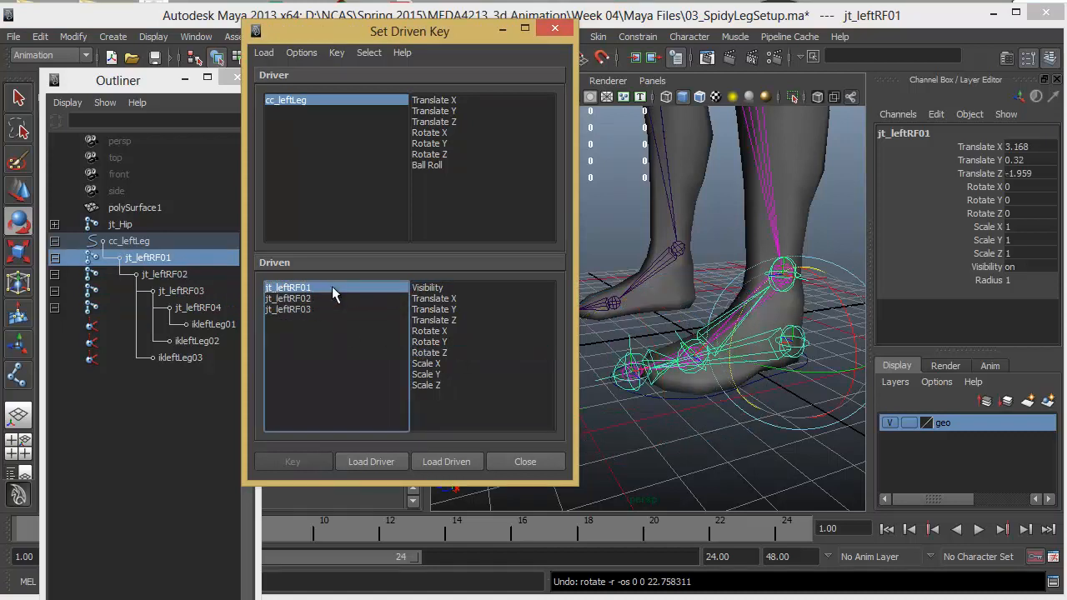
{"action": "left_click", "coordinate": [318, 299]}
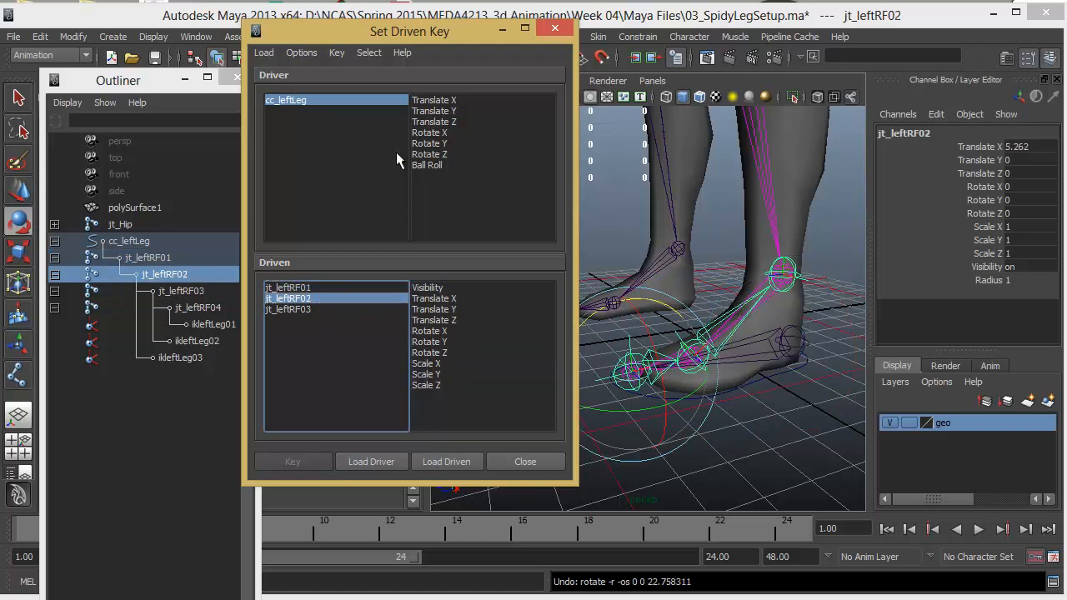
{"action": "left_click", "coordinate": [306, 309]}
{"action": "left_click", "coordinate": [435, 352]}
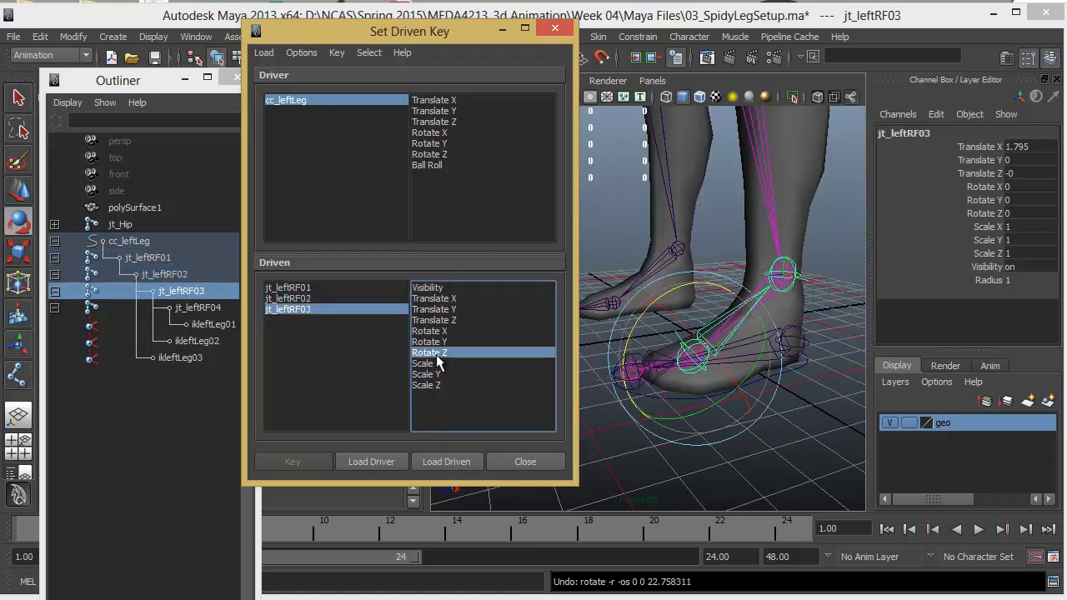
{"action": "left_click", "coordinate": [300, 298]}
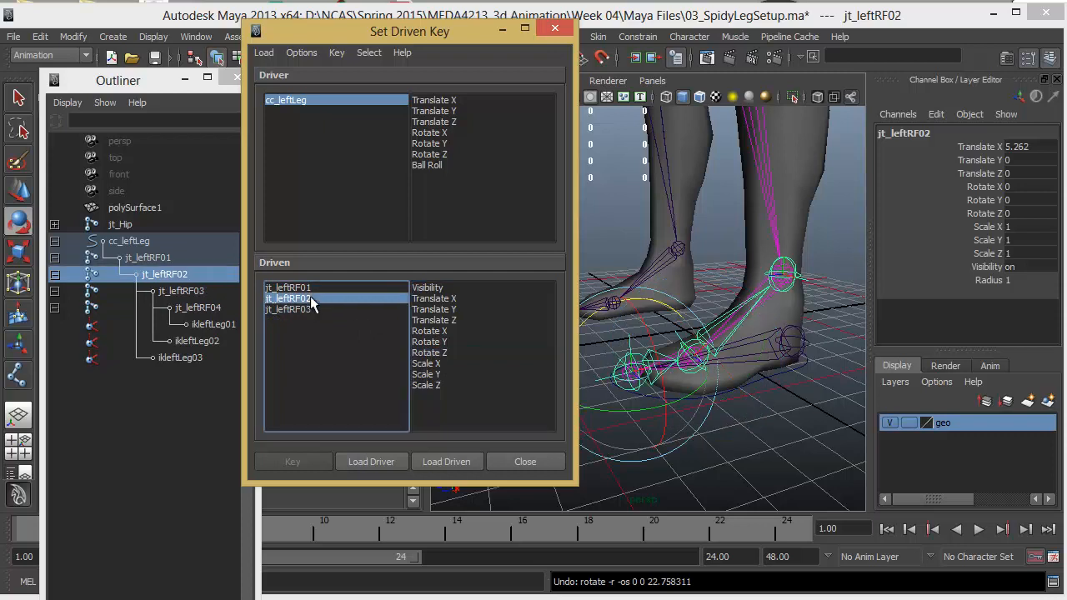
{"action": "left_click", "coordinate": [300, 289]}
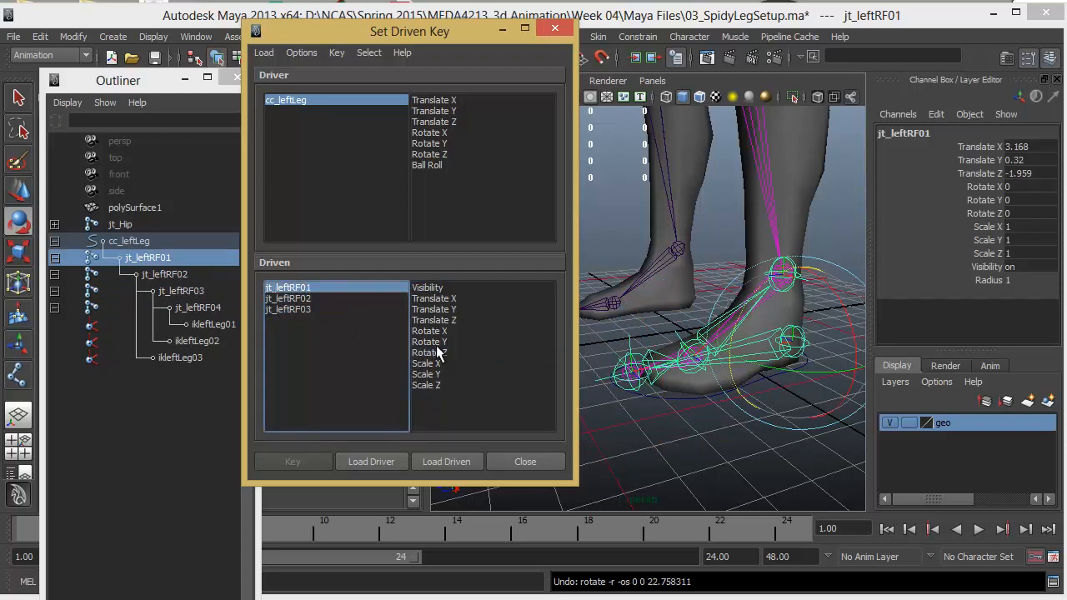
{"action": "left_click", "coordinate": [437, 353]}
{"action": "left_click", "coordinate": [302, 308]}
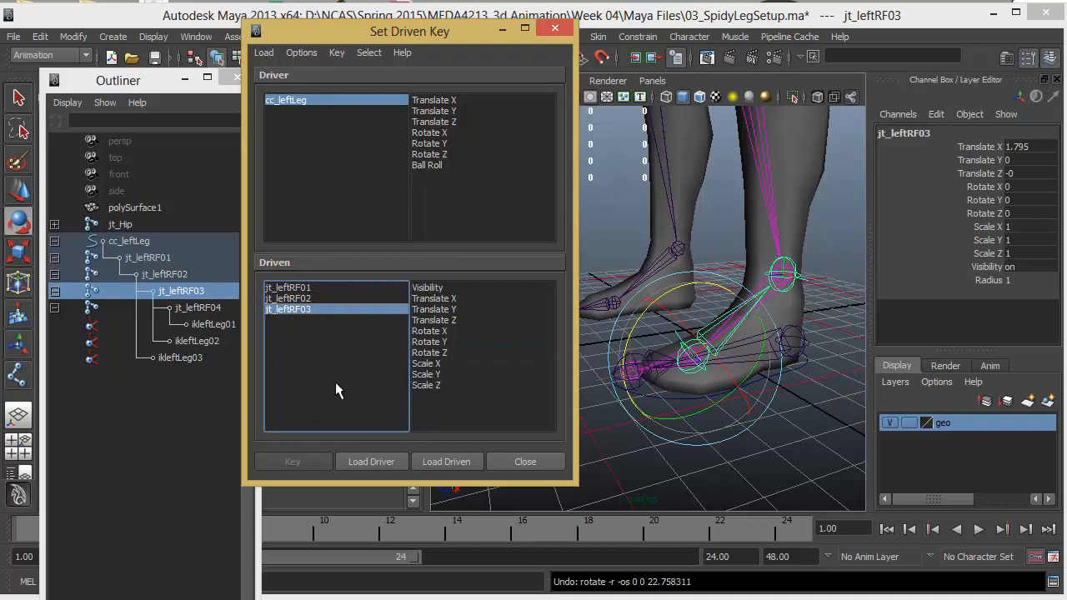
Step: Set a driven key linking cc_leftLeg's Ball Roll to Rotate Z of jt_leftRF01, jt_leftRF02 and jt_leftRF03 in the rest pose
{"action": "left_click", "coordinate": [429, 165]}
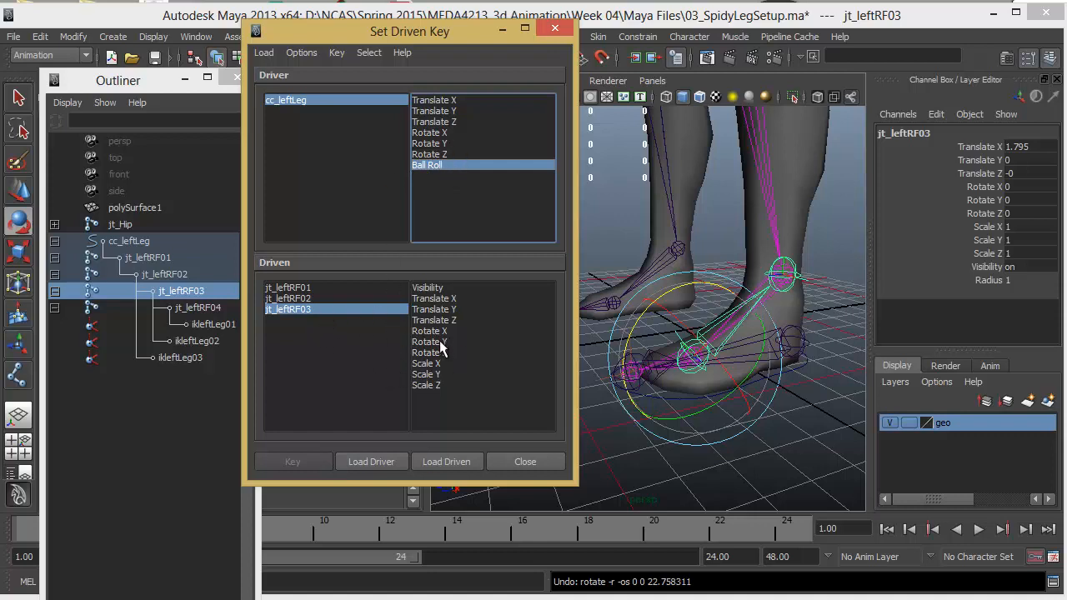
{"action": "left_click", "coordinate": [300, 298]}
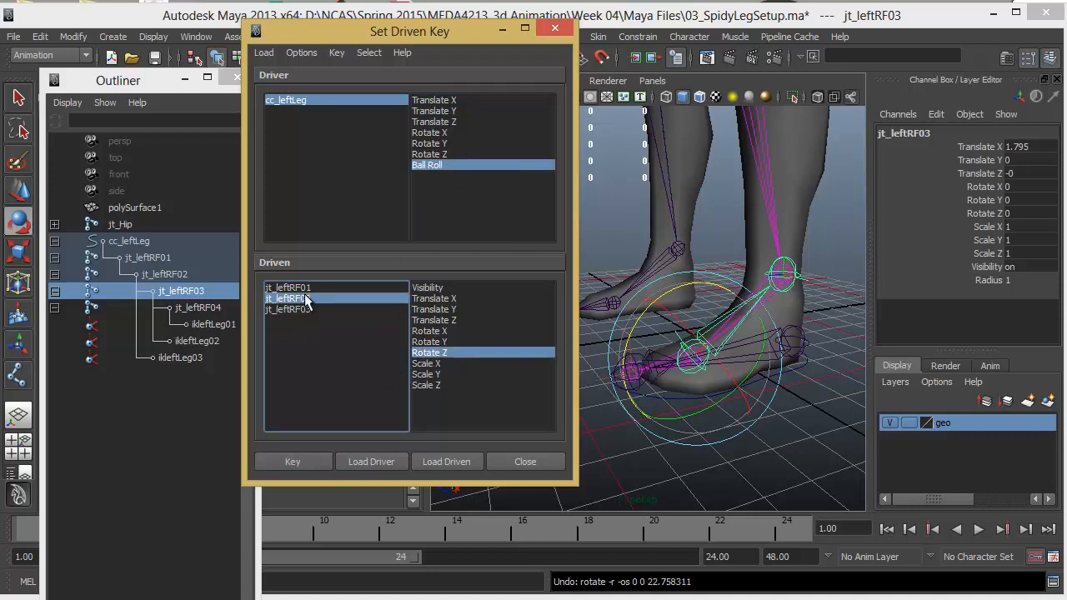
{"action": "left_click", "coordinate": [439, 352]}
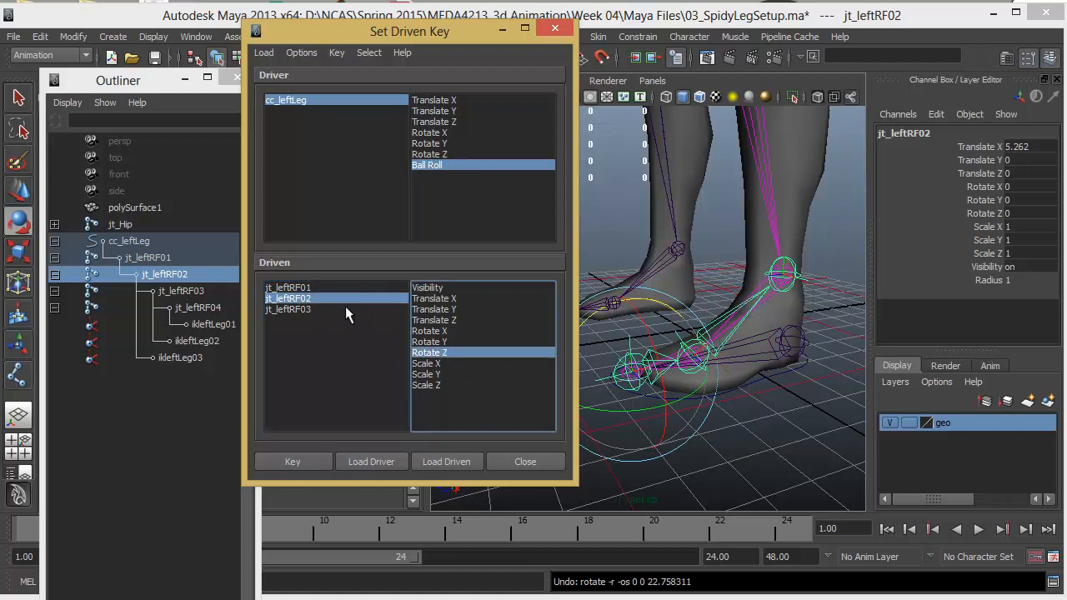
{"action": "left_click", "coordinate": [300, 287]}
{"action": "left_click", "coordinate": [442, 353]}
{"action": "left_click_drag", "start_coordinate": [304, 289], "coordinate": [331, 329]}
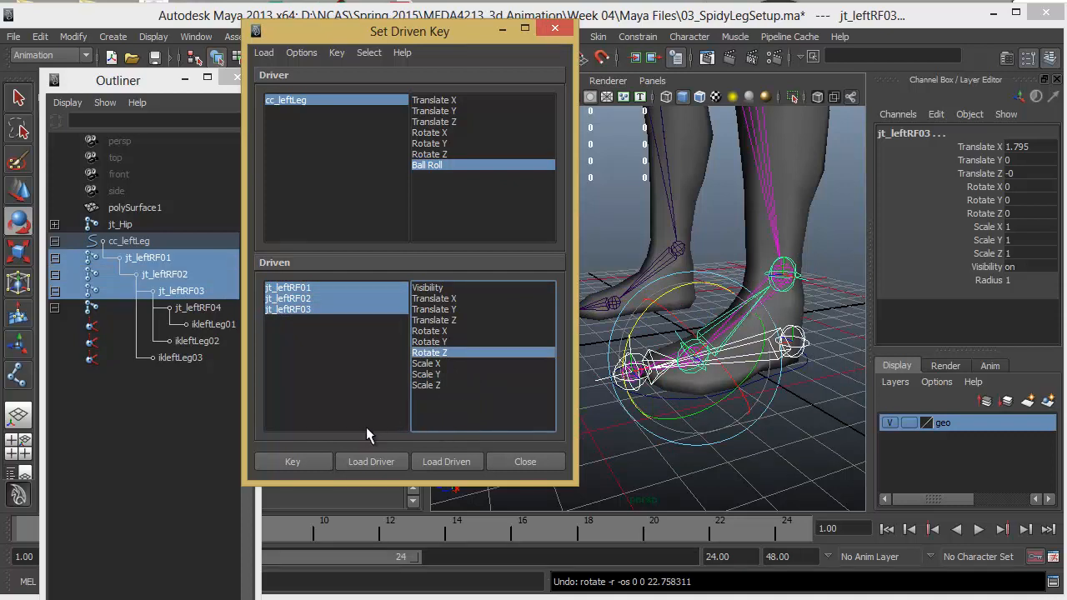
{"action": "left_click", "coordinate": [300, 467]}
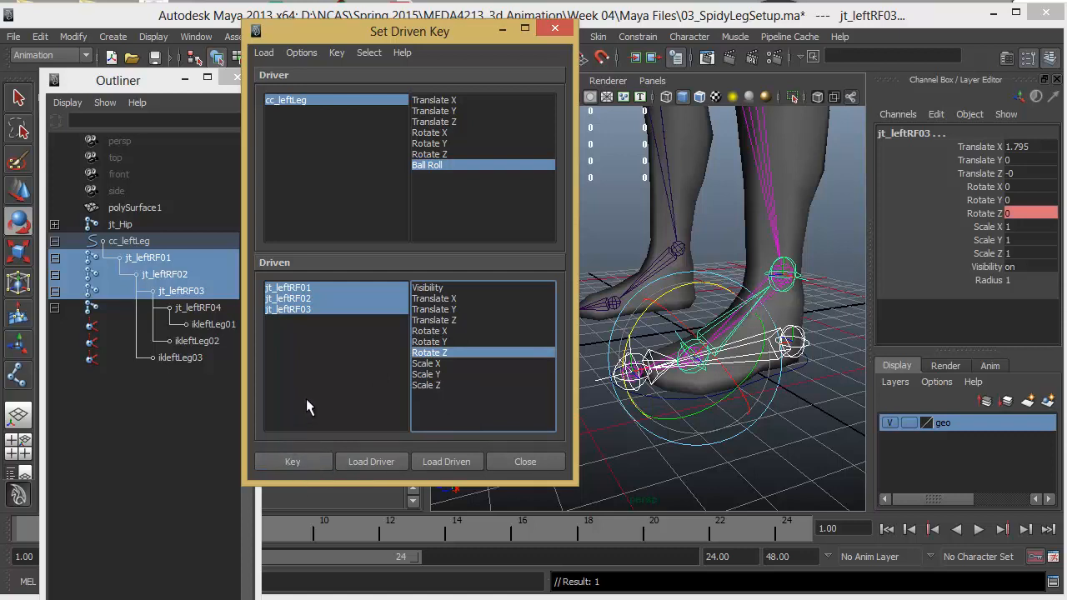
Step: Select the driver cc_leftLeg and set its Ball Roll to -5
{"action": "left_click", "coordinate": [421, 165]}
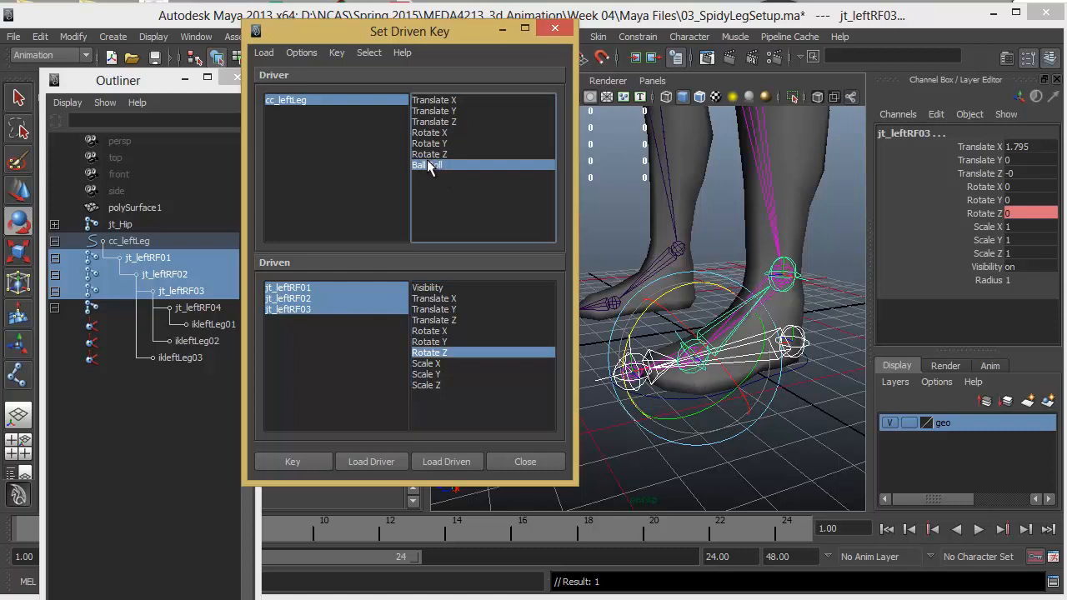
{"action": "left_click", "coordinate": [348, 98]}
{"action": "left_click", "coordinate": [440, 166]}
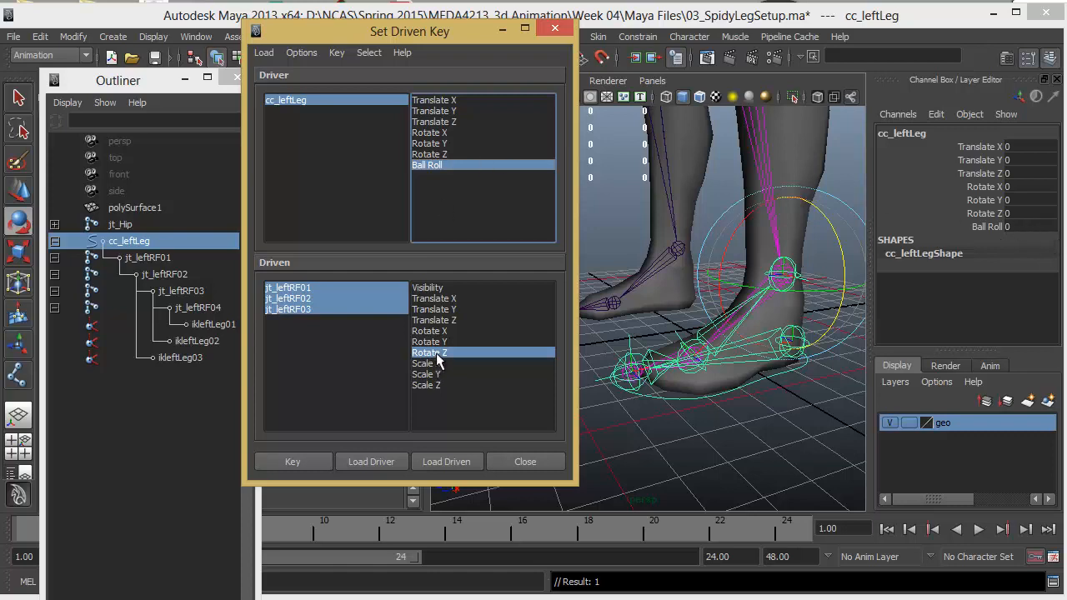
{"action": "left_click", "coordinate": [337, 299]}
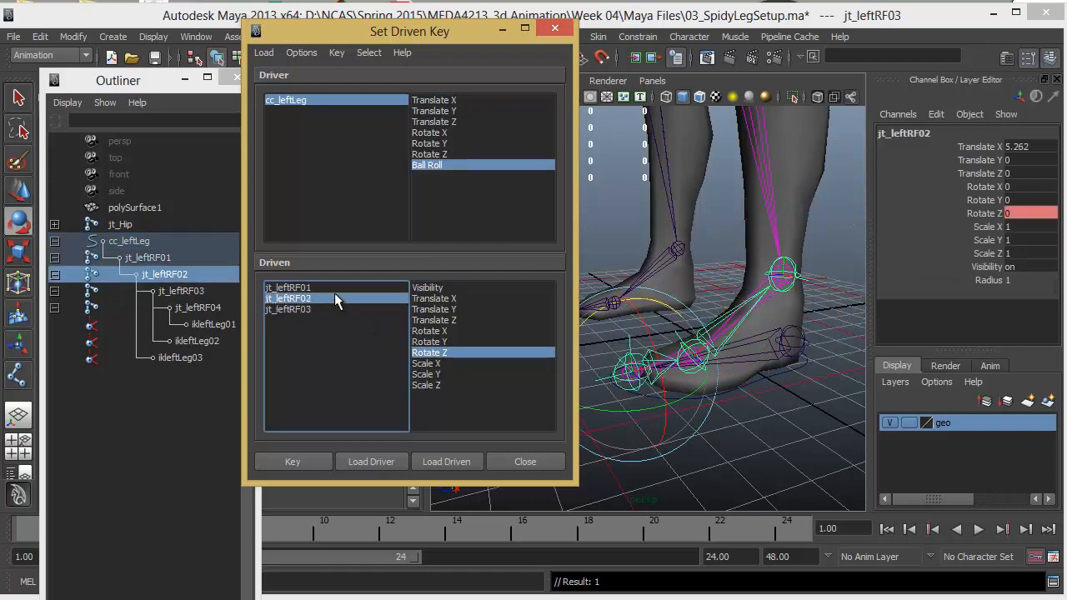
{"action": "left_click", "coordinate": [336, 288]}
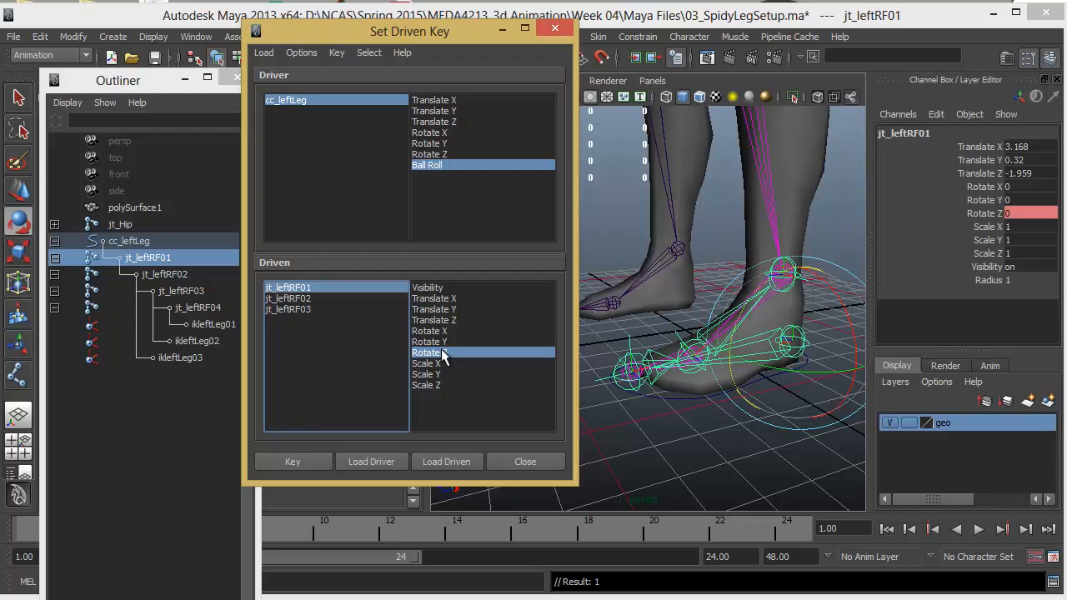
{"action": "left_click", "coordinate": [350, 100]}
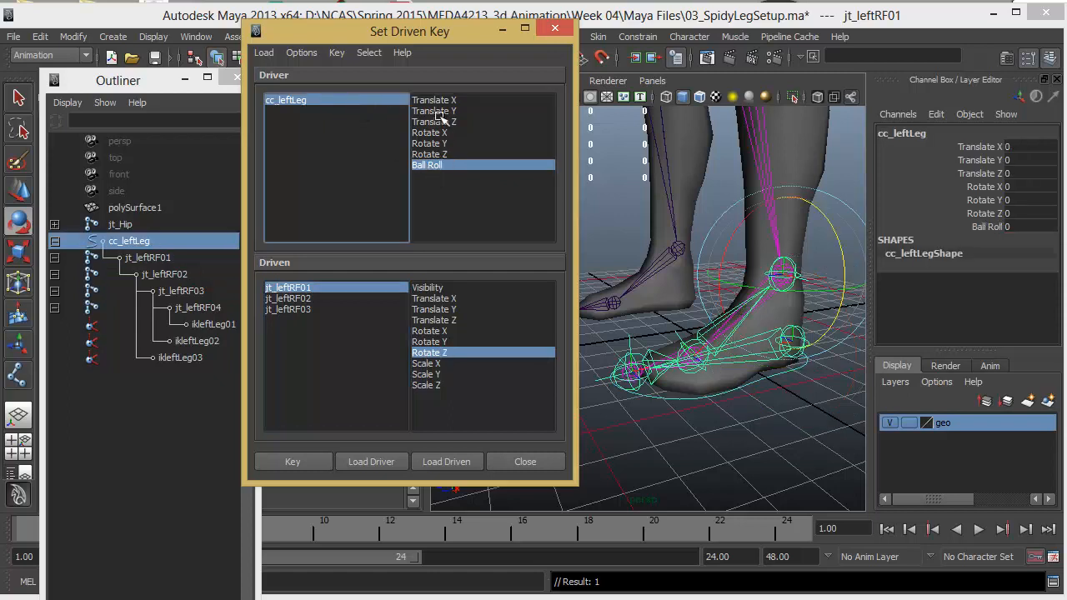
{"action": "left_click", "coordinate": [1030, 226]}
{"action": "type", "text": "-5"}
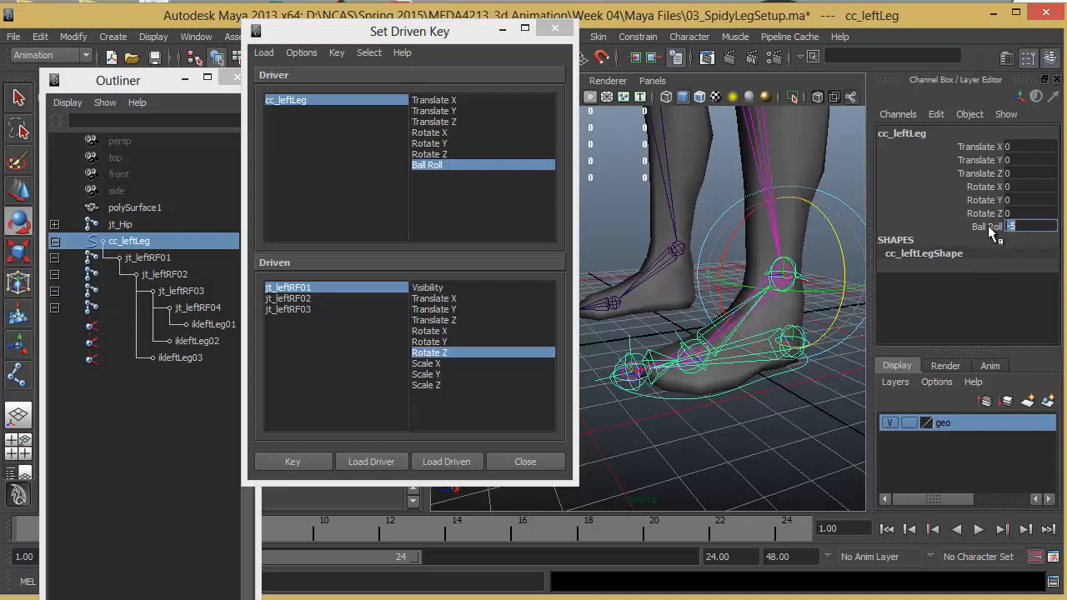
Step: Set jt_leftRF01's Rotate Z to 25 and set a driven key for it against the current Ball Roll
{"action": "left_click", "coordinate": [754, 362]}
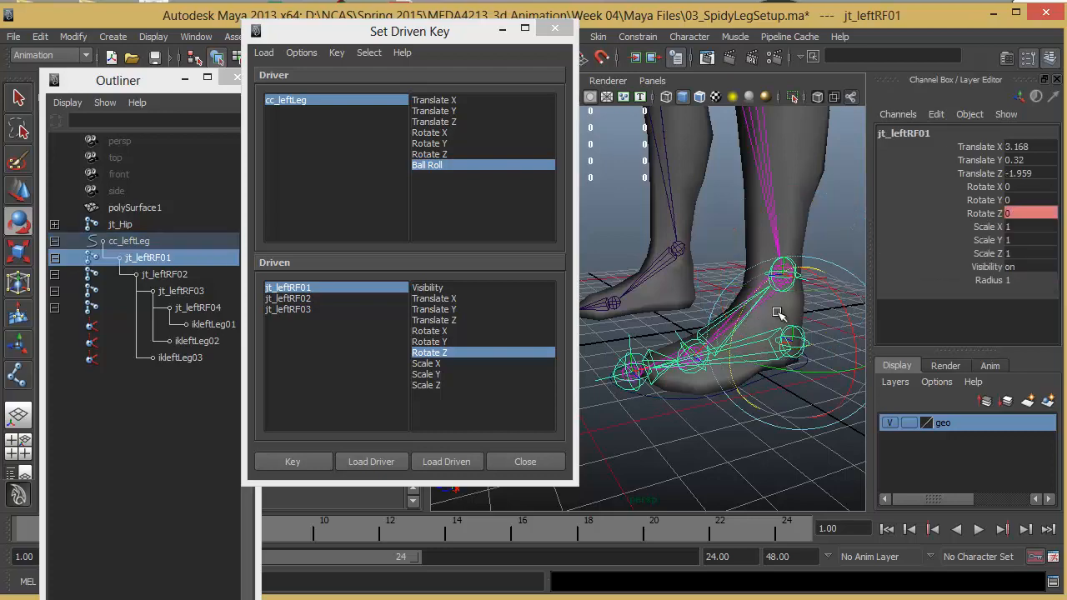
{"action": "left_click_drag", "start_coordinate": [737, 318], "coordinate": [775, 296]}
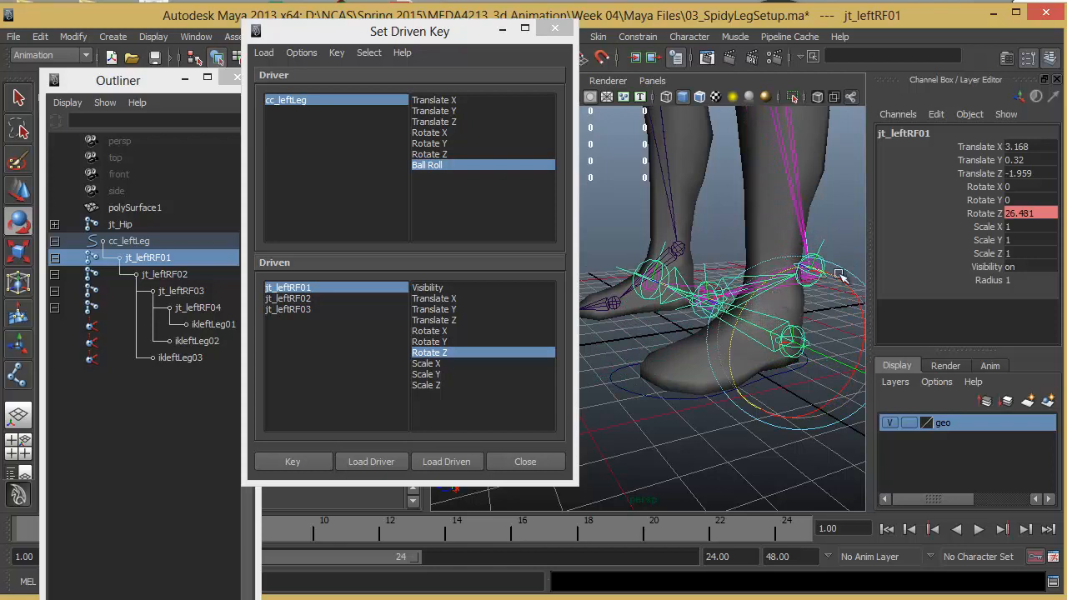
{"action": "left_click", "coordinate": [1018, 215]}
{"action": "type", "text": "25"}
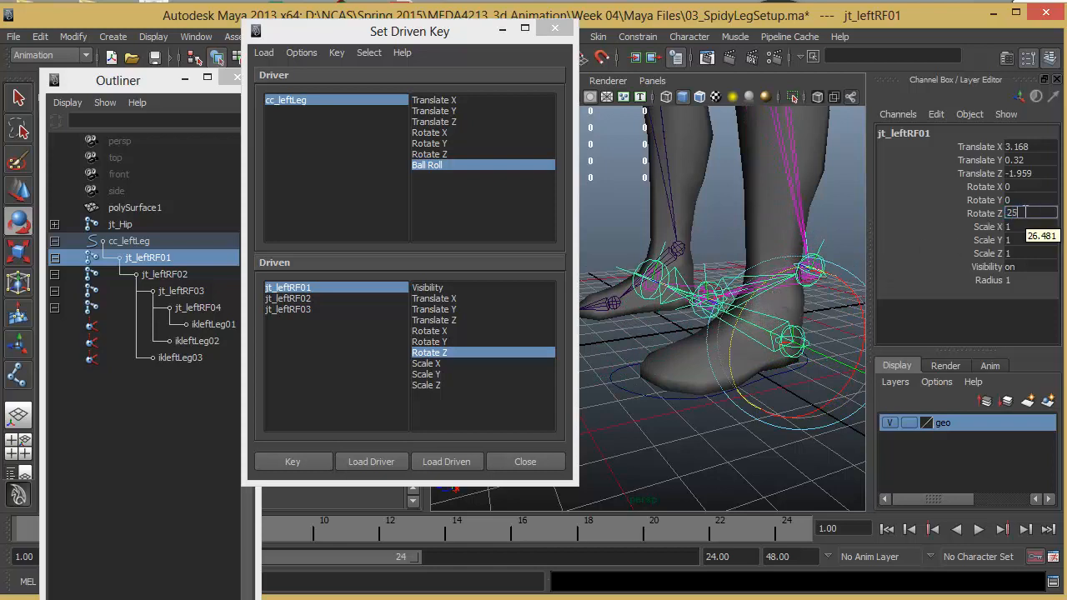
{"action": "key", "text": "Return"}
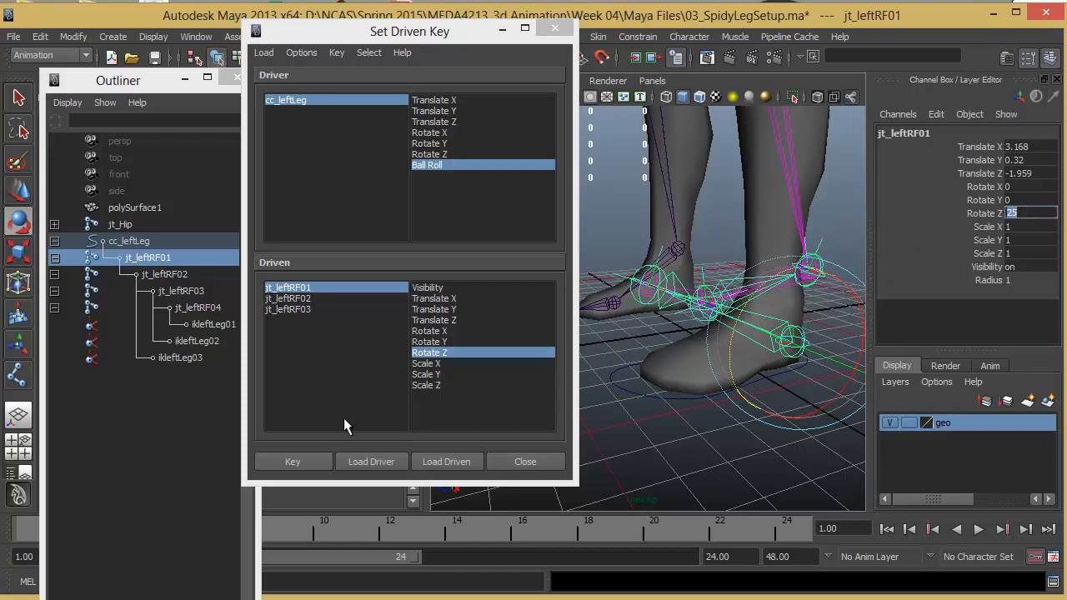
{"action": "left_click", "coordinate": [301, 461]}
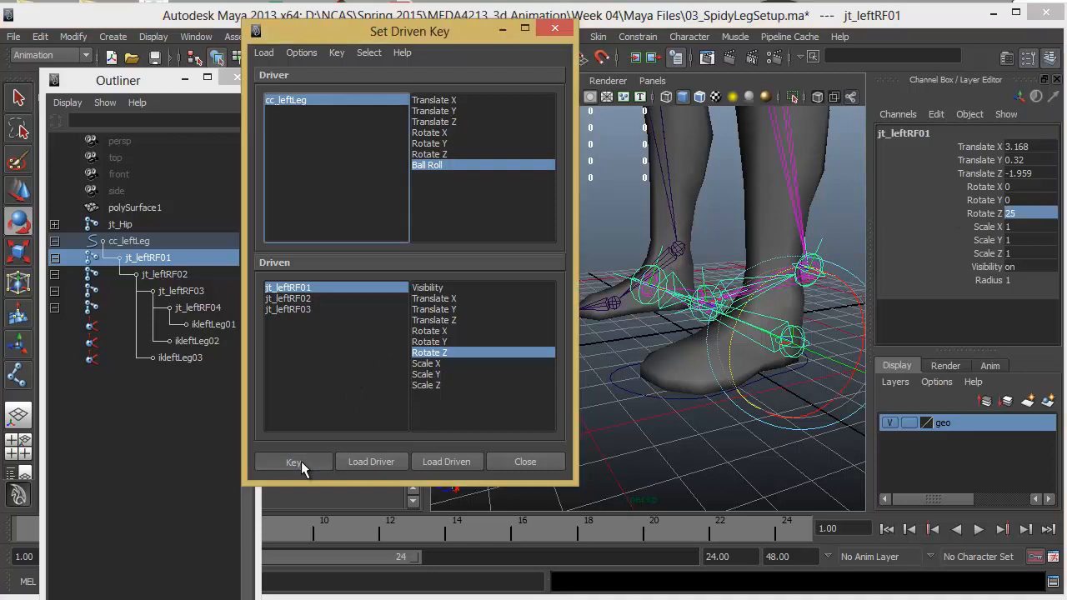
Step: Check jt_leftRF02 and jt_leftRF01, and scrub cc_leftLeg's Ball Roll to test how it lifts the foot joints
{"action": "left_click", "coordinate": [302, 299]}
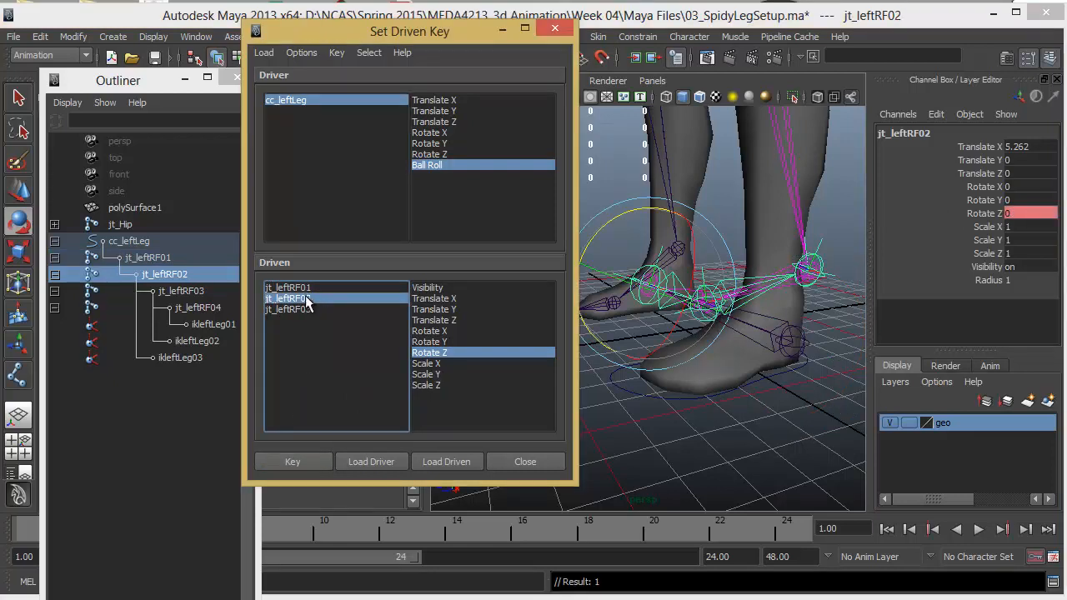
{"action": "left_click", "coordinate": [305, 288]}
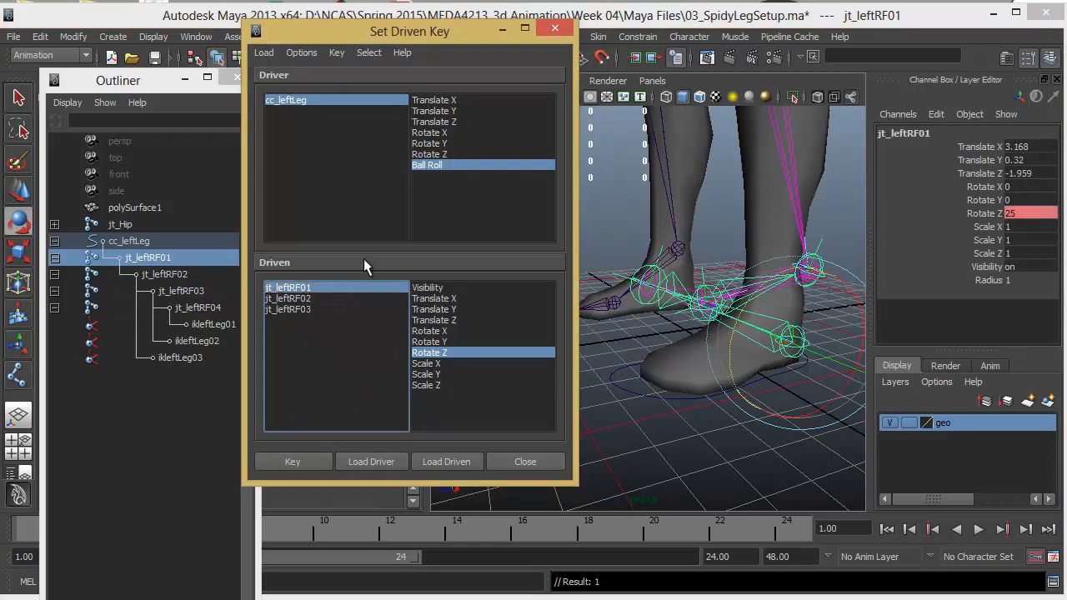
{"action": "left_click", "coordinate": [440, 165]}
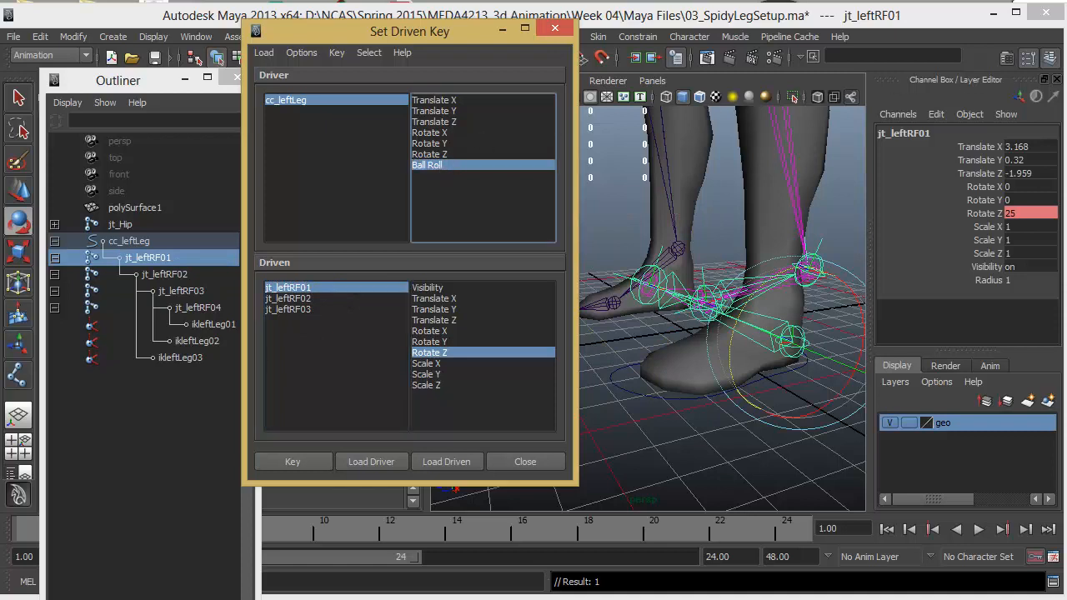
{"action": "left_click", "coordinate": [283, 100]}
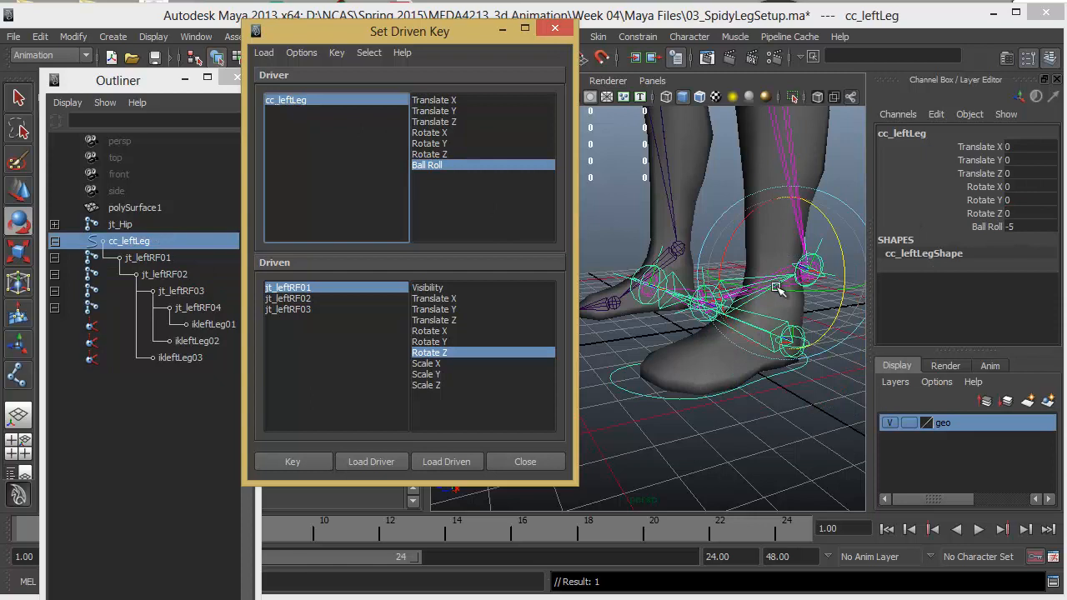
{"action": "left_click", "coordinate": [987, 226]}
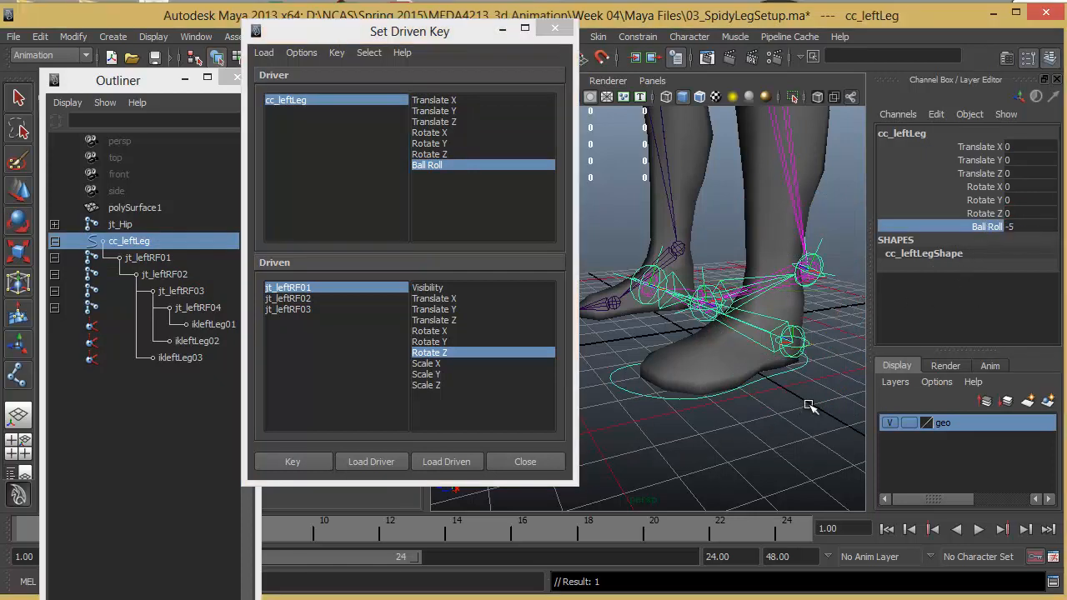
{"action": "middle_click_drag", "start_coordinate": [808, 406], "coordinate": [726, 433]}
Step: Set cc_leftLeg's Ball Roll to 5
{"action": "left_click", "coordinate": [1028, 228]}
{"action": "type", "text": "0"}
{"action": "key", "text": "Return"}
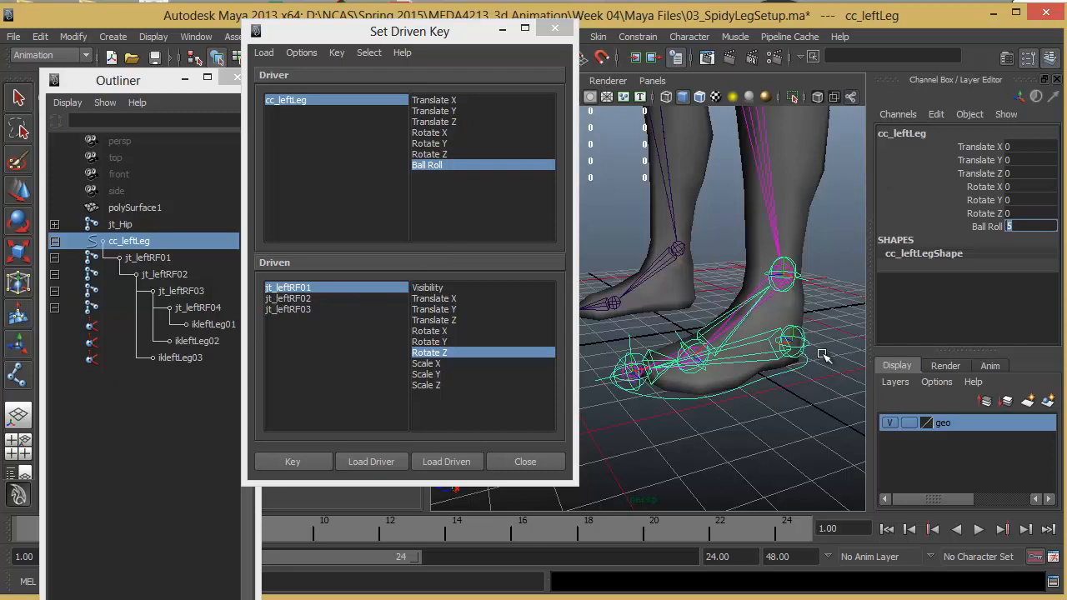
Step: Set jt_leftRF03's Rotate Z to 35 and try to key the pose with jt_leftRF01 still chosen as the driven object
{"action": "left_click", "coordinate": [705, 331]}
{"action": "key", "text": "e"}
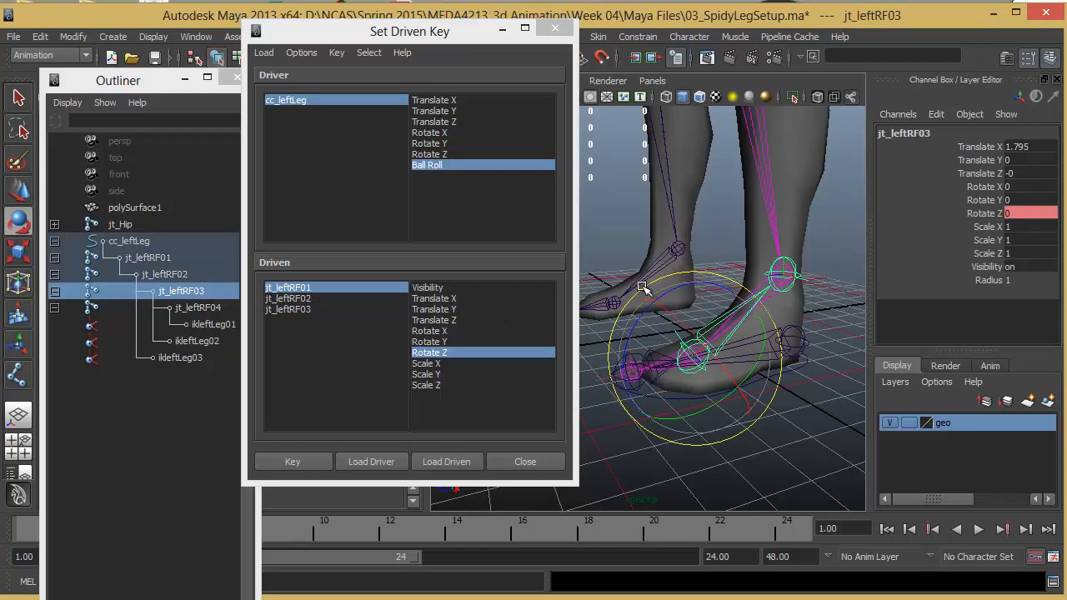
{"action": "left_click_drag", "start_coordinate": [670, 294], "coordinate": [635, 330]}
{"action": "double_click", "coordinate": [1019, 212]}
{"action": "type", "text": "2"}
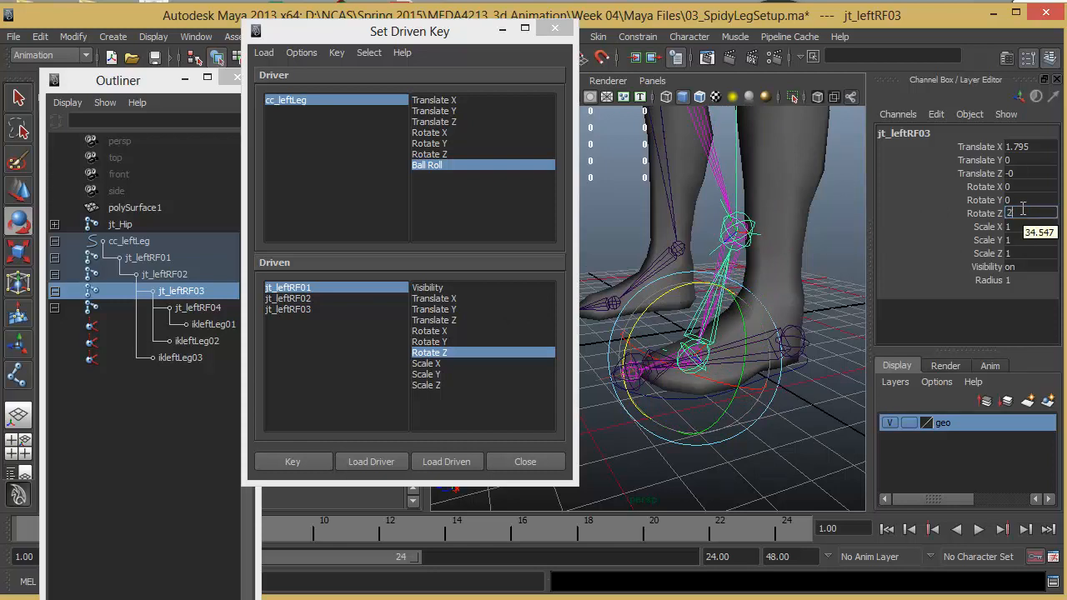
{"action": "type", "text": "5"}
{"action": "key", "text": "Return"}
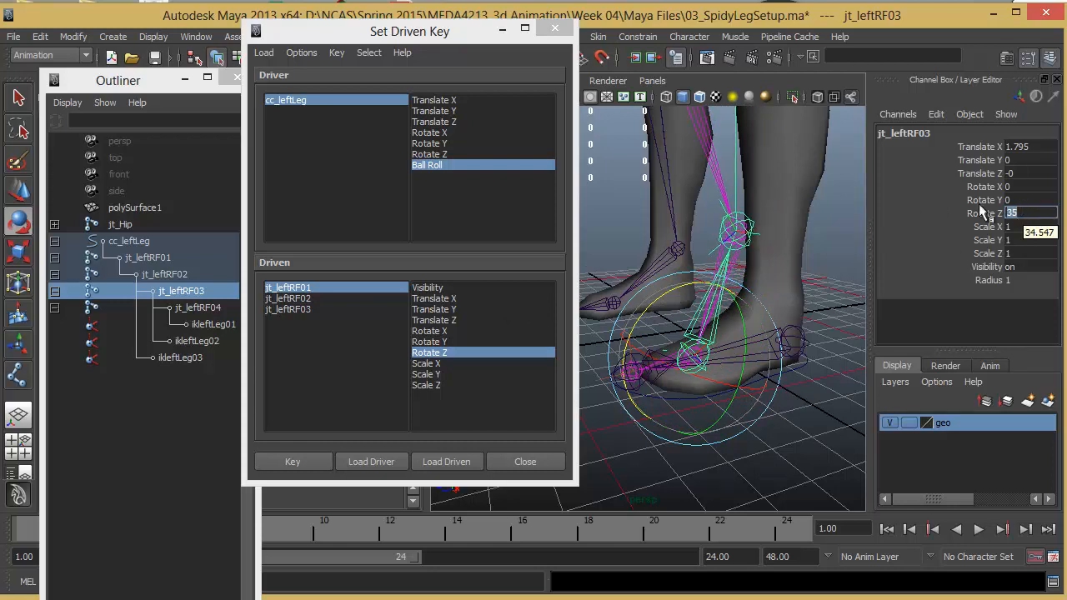
{"action": "left_click", "coordinate": [292, 463]}
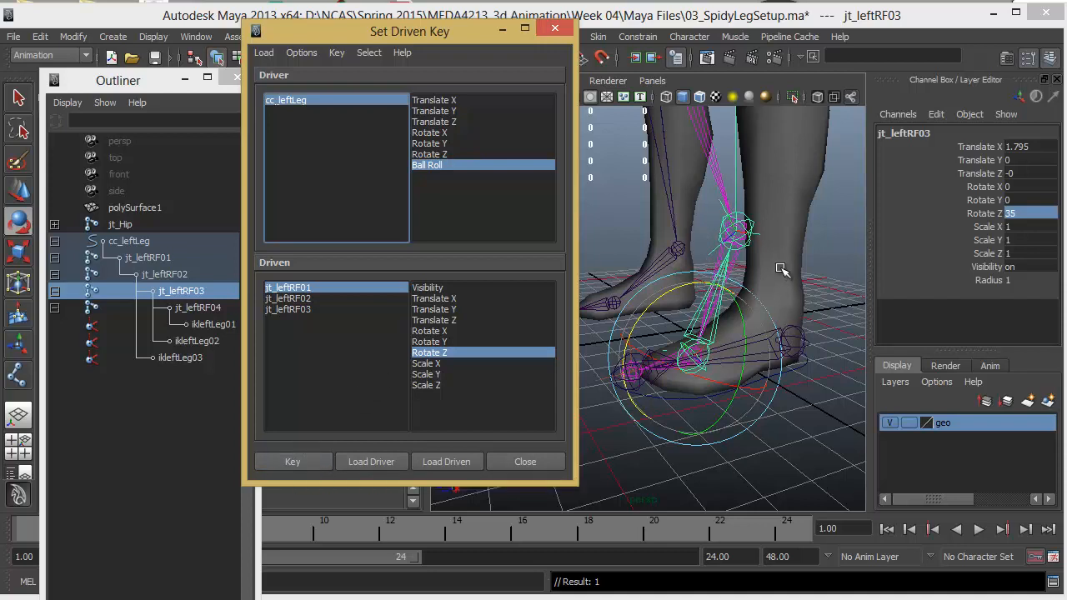
Step: Test the driven keys on cc_leftLeg by scrubbing Ball Roll up to 10 and setting it to -5
{"action": "left_click", "coordinate": [351, 101]}
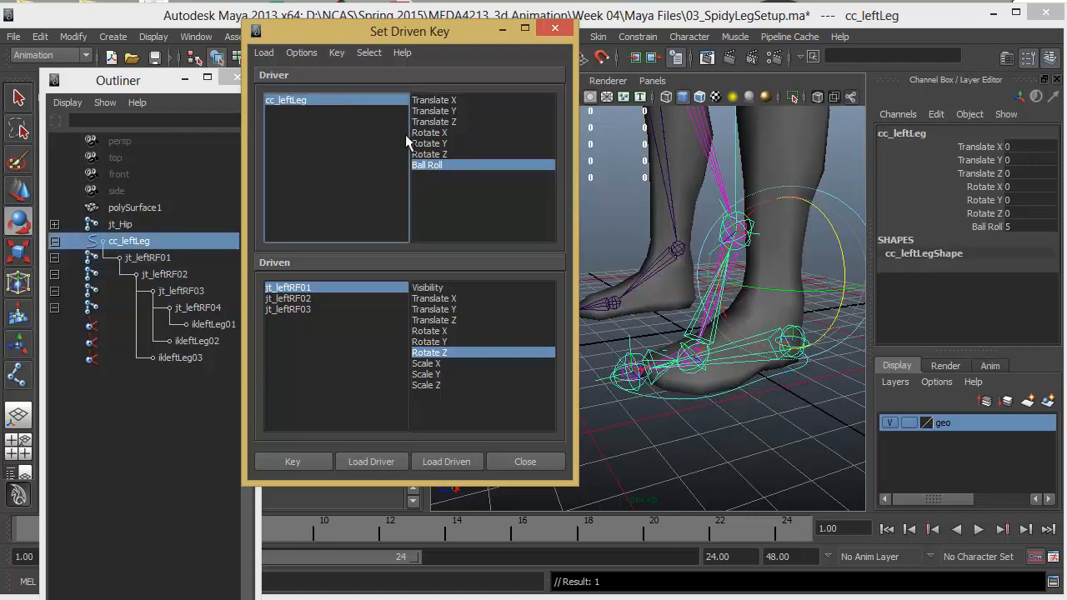
{"action": "left_click", "coordinate": [985, 226]}
{"action": "middle_click_drag", "start_coordinate": [796, 408], "coordinate": [872, 434]}
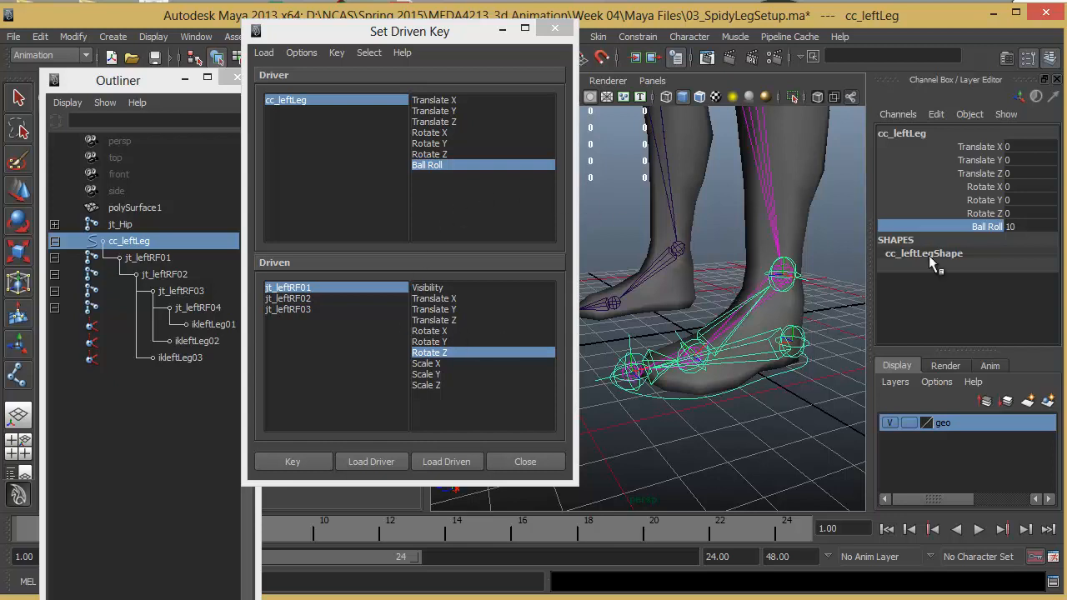
{"action": "left_click", "coordinate": [1017, 226]}
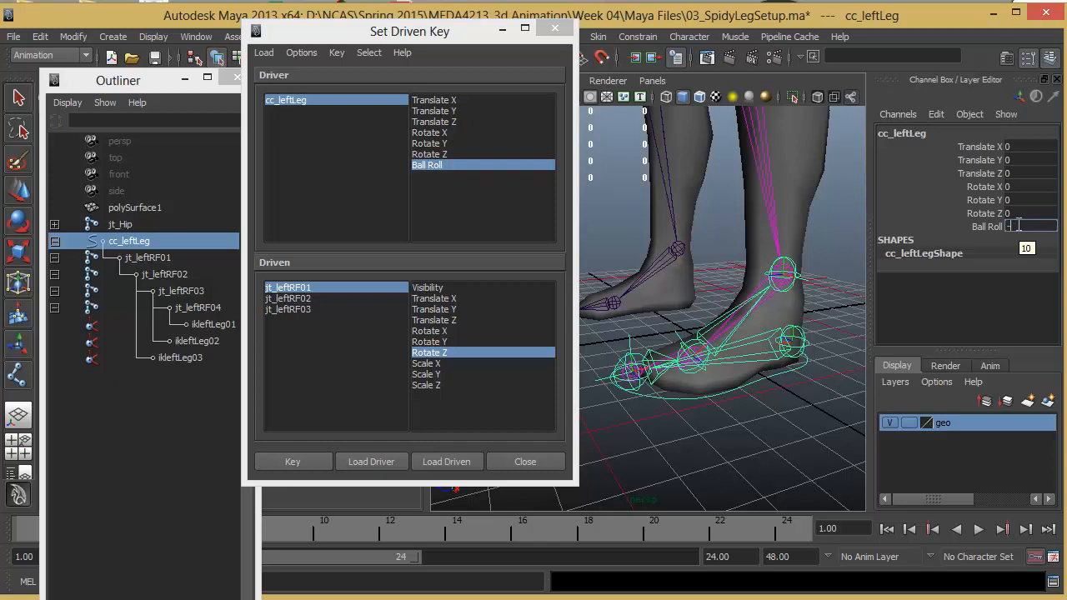
{"action": "key", "text": "Return"}
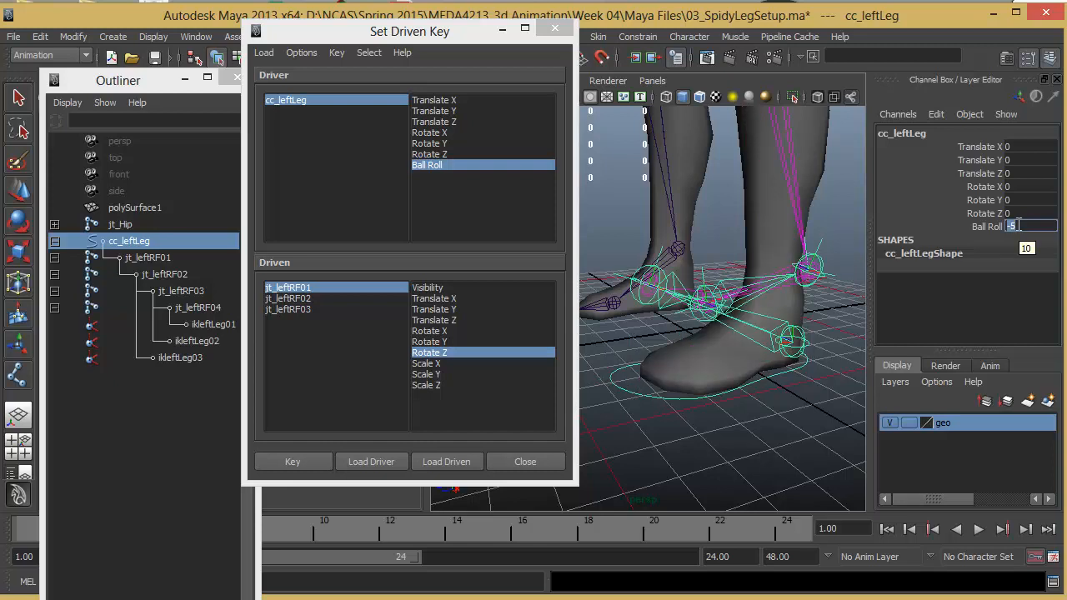
Step: With cc_leftLeg's Ball Roll set to 5, set jt_leftRF03's Rotate Z to 35 and key it as the driven joint
{"action": "type", "text": "0"}
{"action": "key", "text": "Return"}
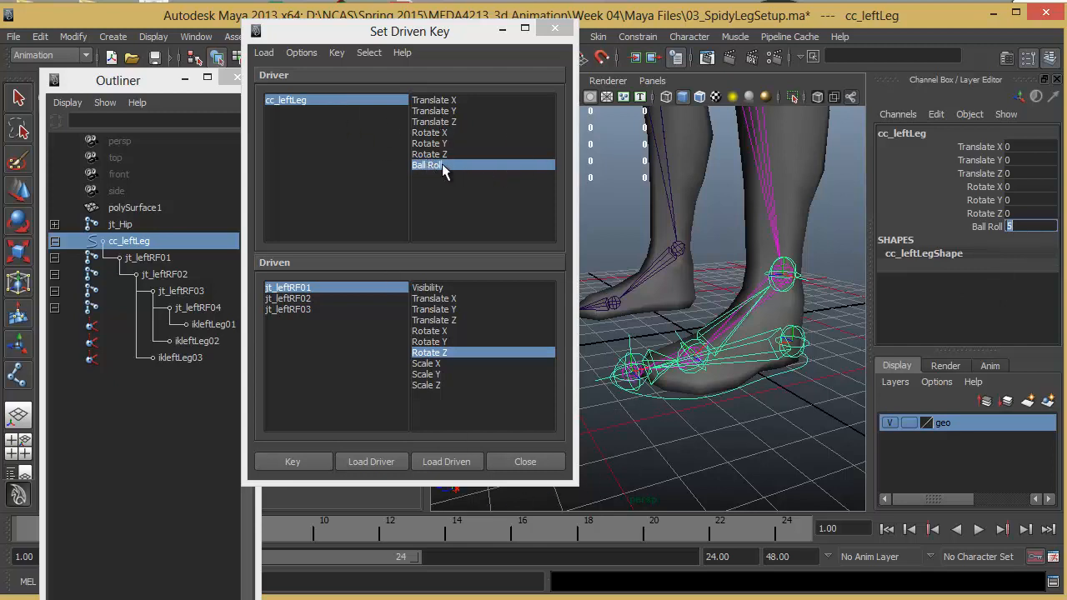
{"action": "left_click", "coordinate": [714, 325]}
{"action": "key", "text": "e"}
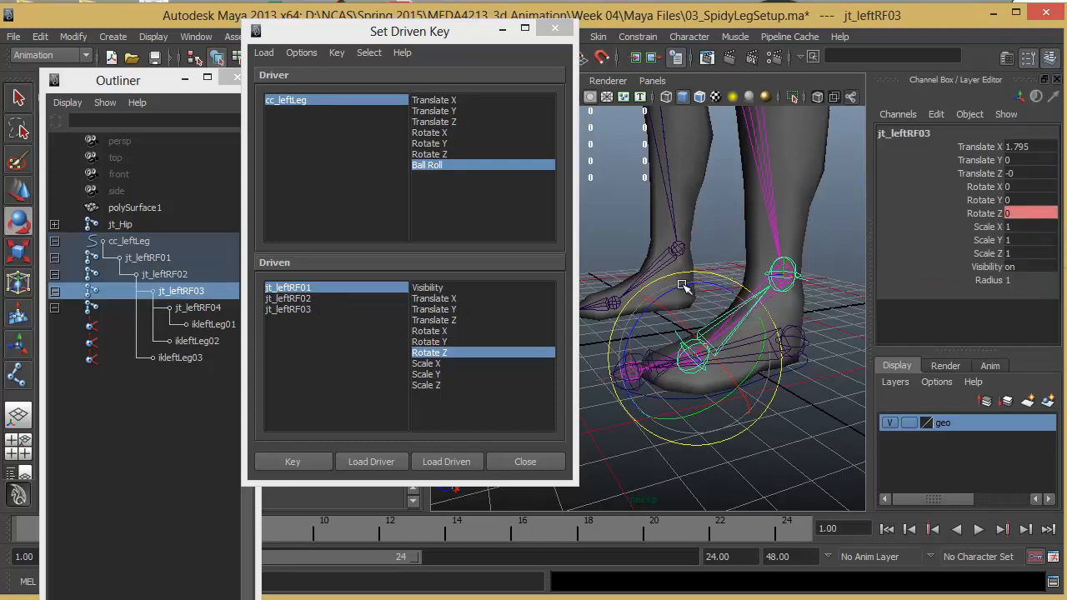
{"action": "left_click_drag", "start_coordinate": [682, 288], "coordinate": [750, 287]}
{"action": "left_click", "coordinate": [1041, 216]}
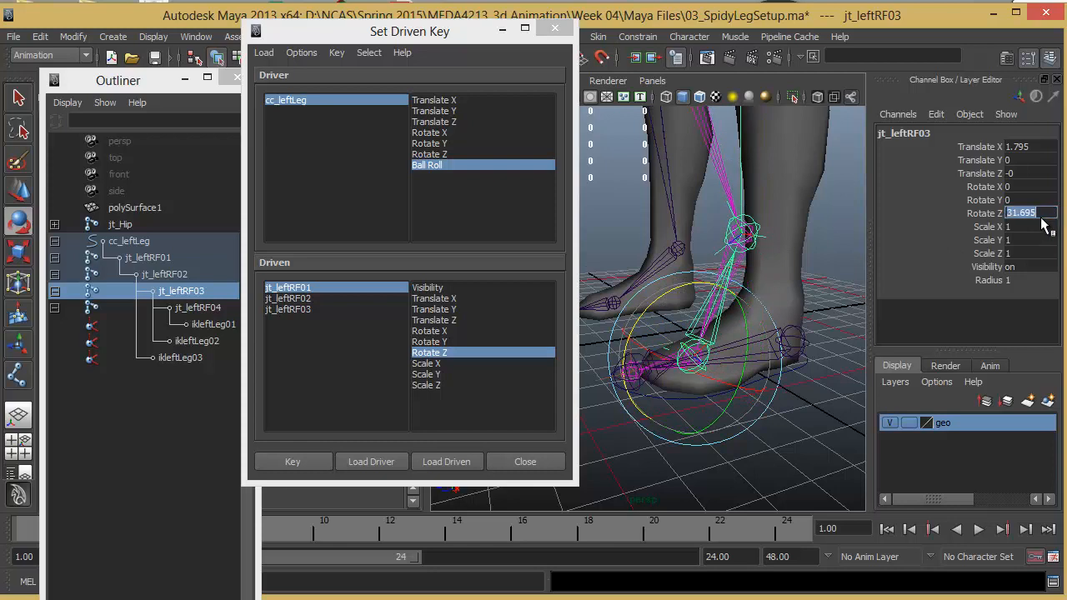
{"action": "type", "text": "35"}
{"action": "key", "text": "Return"}
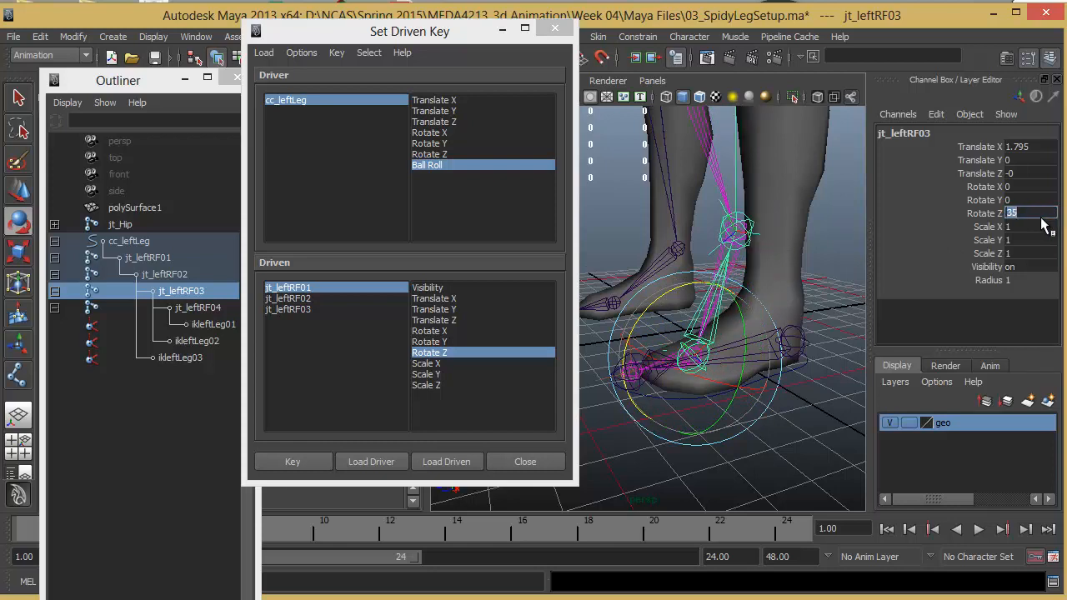
{"action": "left_click", "coordinate": [307, 309]}
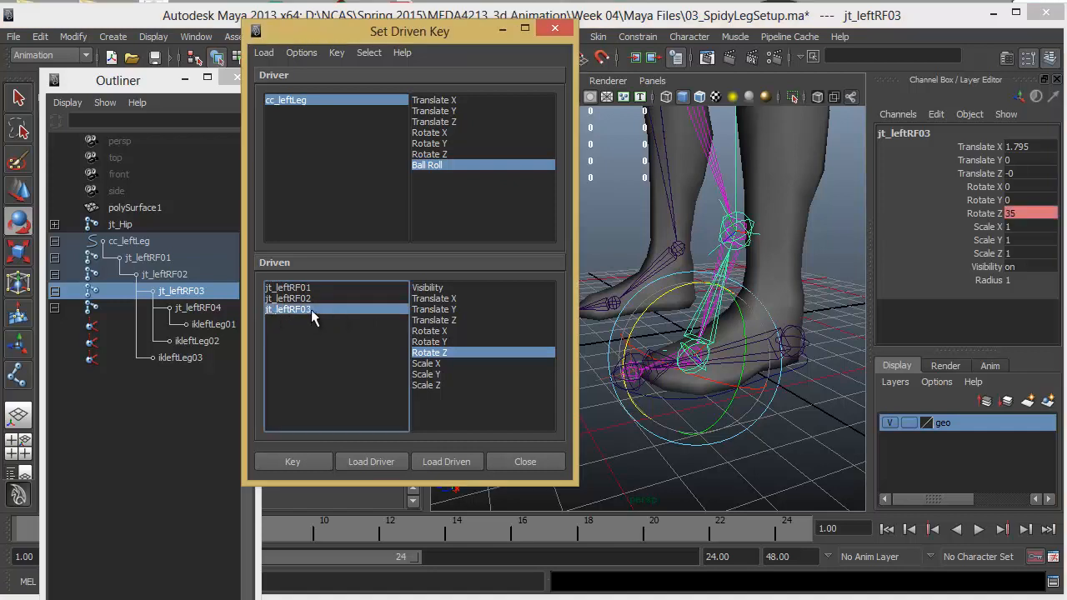
{"action": "left_click", "coordinate": [293, 463]}
Step: Select the driver cc_leftLeg and scrub its Ball Roll to test the jt_leftRF03 driven key
{"action": "left_click", "coordinate": [374, 100]}
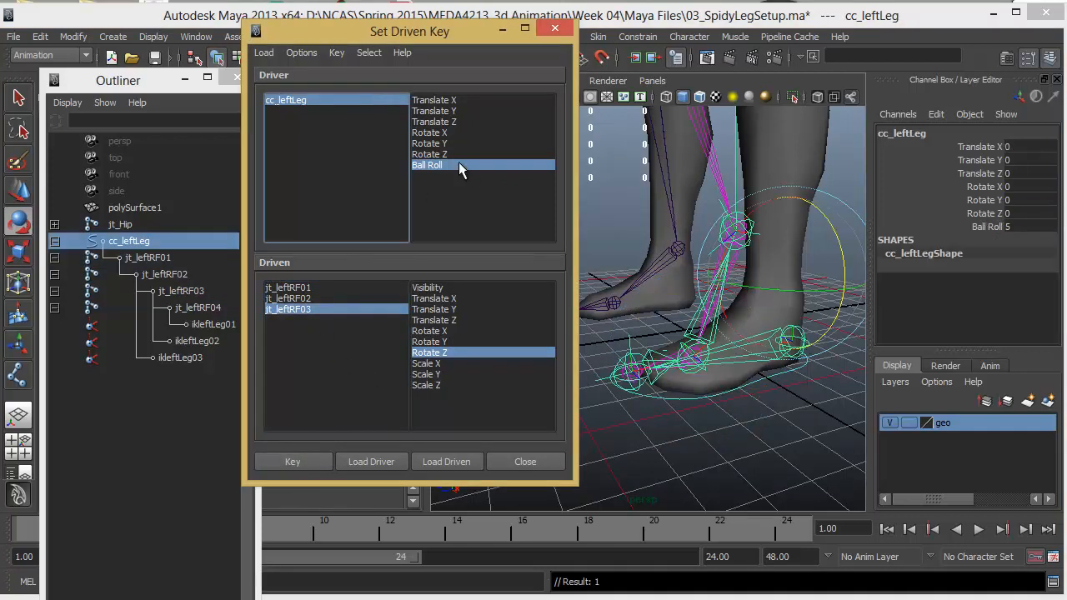
{"action": "left_click", "coordinate": [459, 165]}
{"action": "left_click", "coordinate": [995, 226]}
{"action": "middle_click_drag", "start_coordinate": [781, 432], "coordinate": [812, 459]}
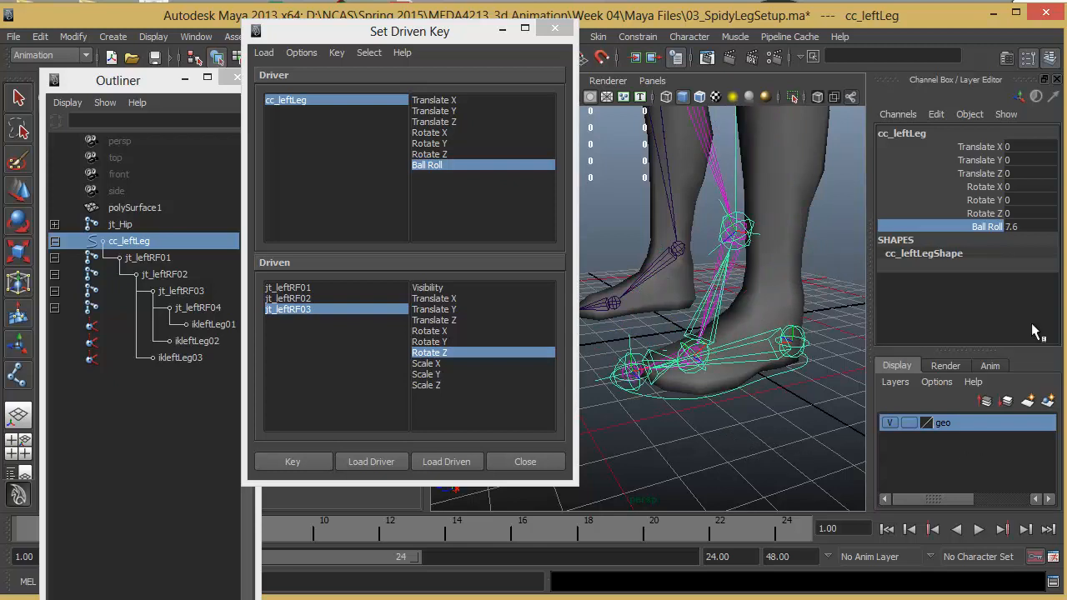
Step: Set cc_leftLeg's Ball Roll to 10 and jt_leftRF03's Rotate Z to 0
{"action": "left_click", "coordinate": [1025, 226]}
{"action": "type", "text": "10"}
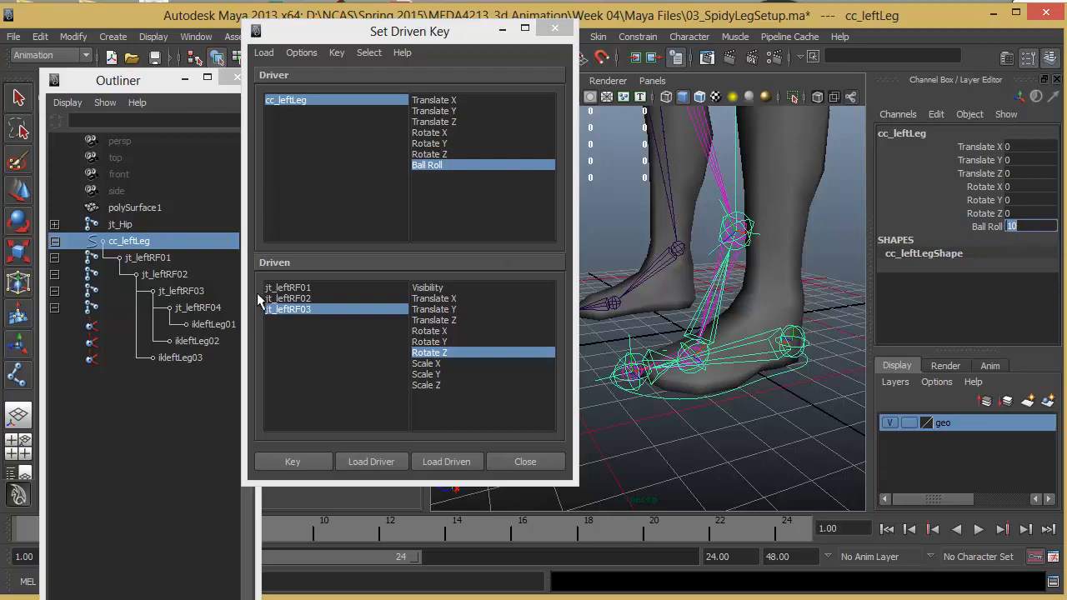
{"action": "left_click", "coordinate": [293, 299]}
{"action": "left_click", "coordinate": [303, 310]}
{"action": "left_click", "coordinate": [306, 298]}
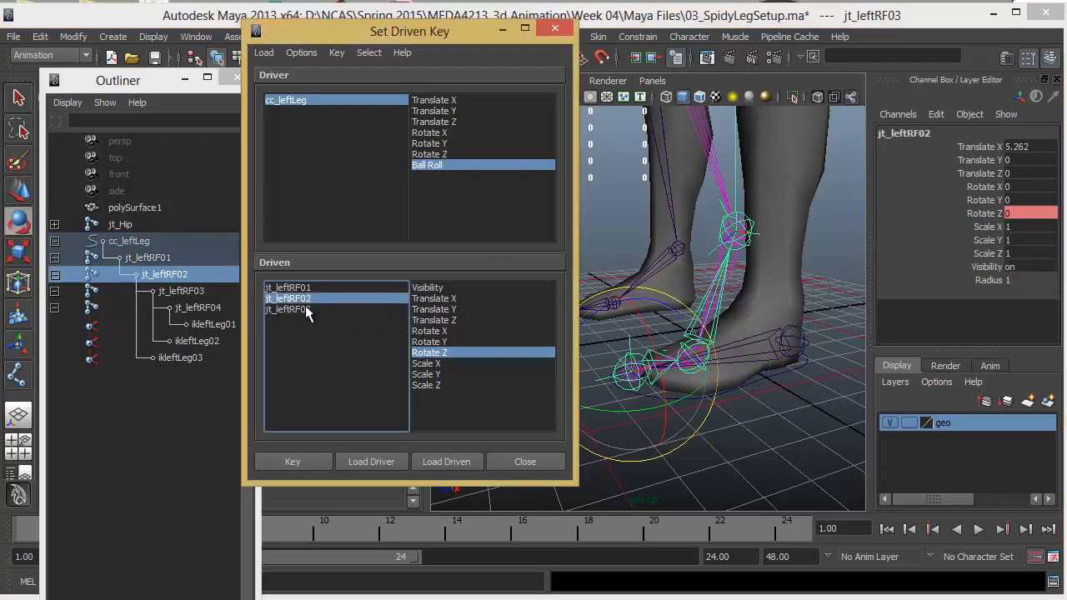
{"action": "left_click", "coordinate": [307, 310]}
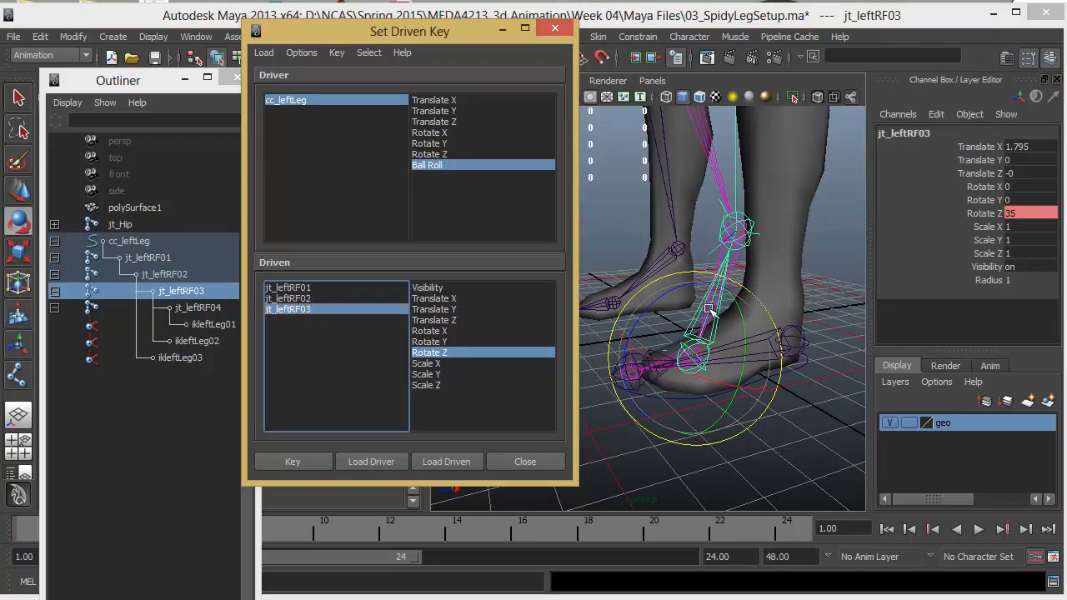
{"action": "left_click", "coordinate": [1031, 213]}
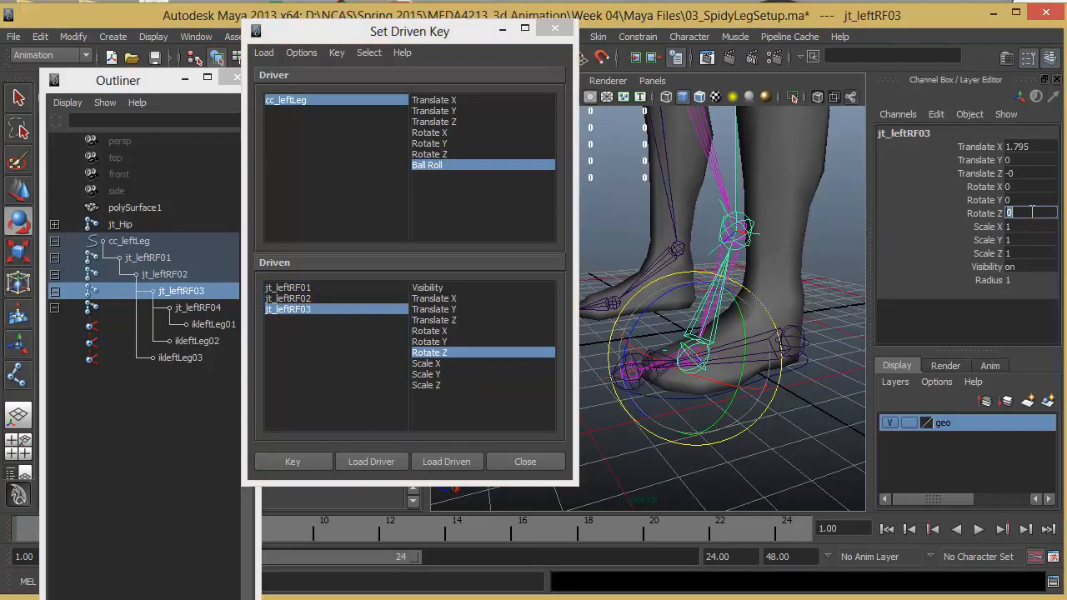
{"action": "type", "text": "0"}
{"action": "key", "text": "Return"}
Step: Rotate jt_leftRF02 about 45 degrees in Z and set a driven key for it
{"action": "left_click", "coordinate": [293, 299]}
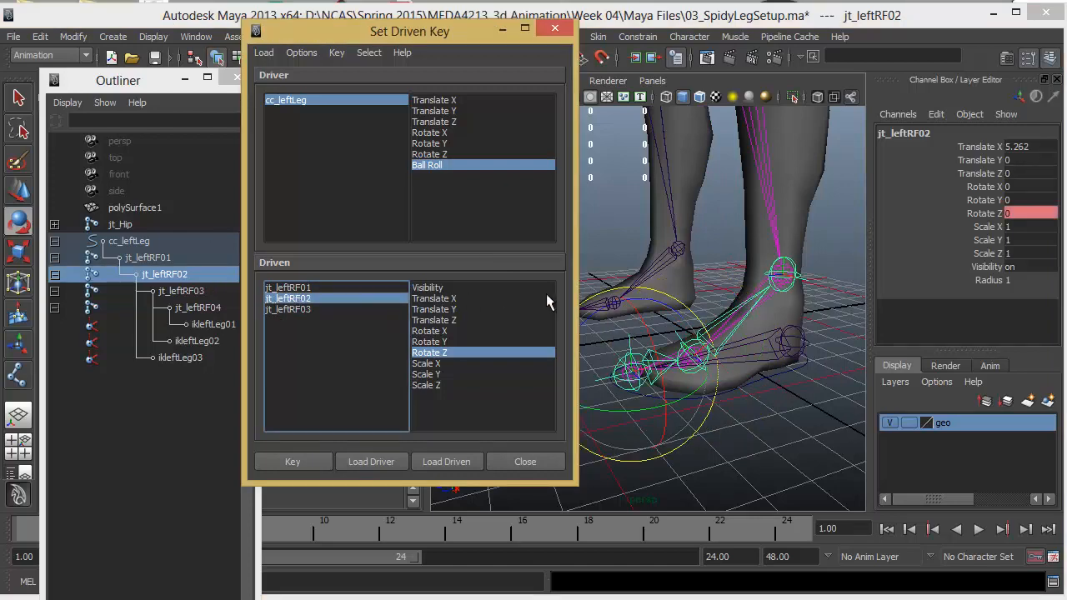
{"action": "middle_click_drag", "start_coordinate": [615, 310], "coordinate": [562, 350]}
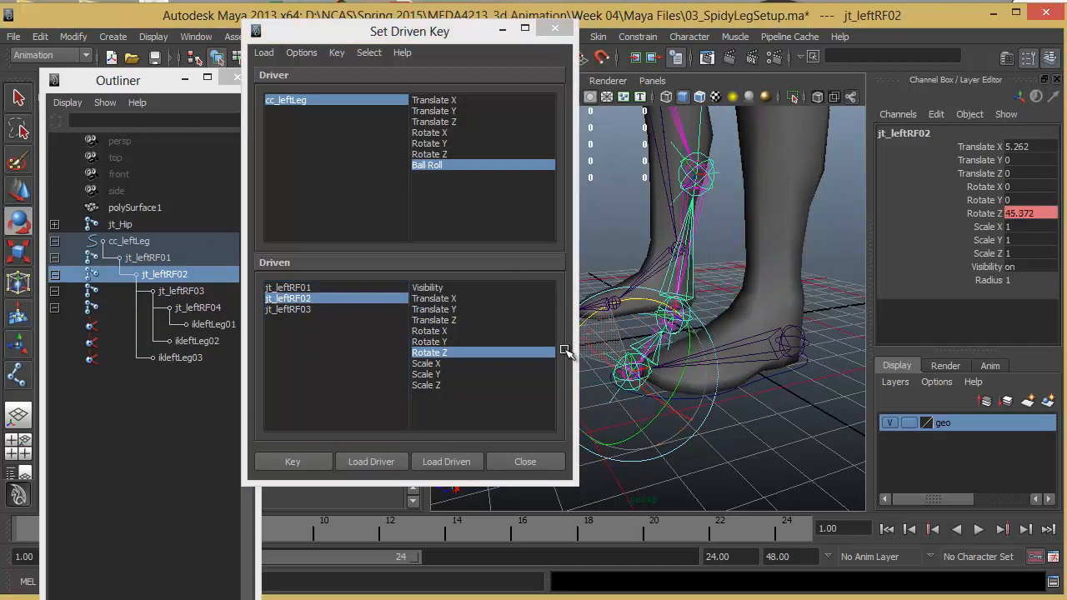
{"action": "left_click", "coordinate": [311, 464]}
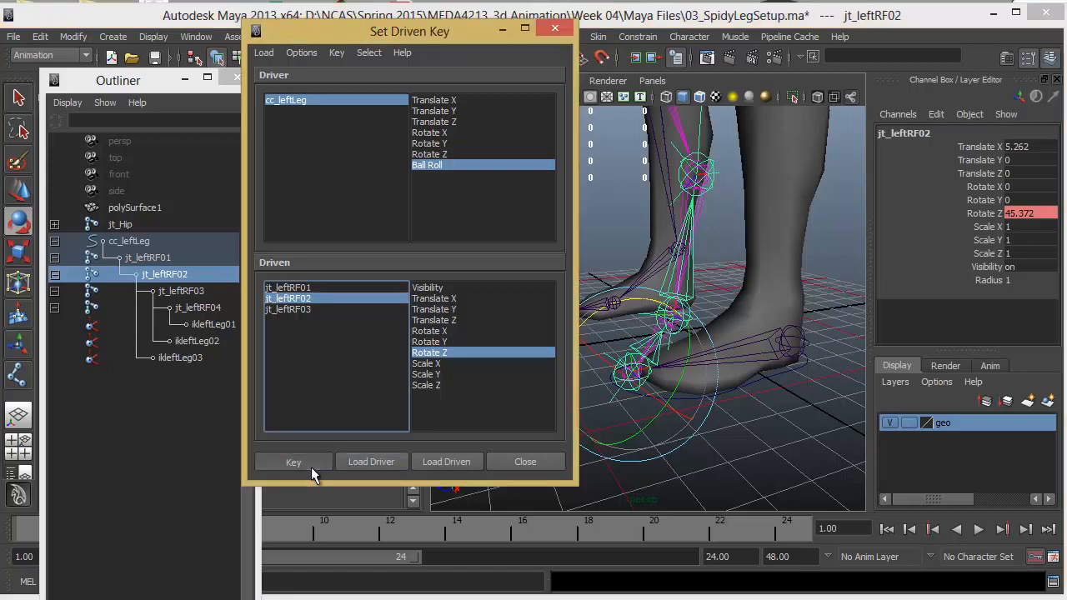
Step: Select the driver cc_leftLeg and test its Ball Roll at 0, 5, 10 and -5
{"action": "left_click", "coordinate": [298, 308]}
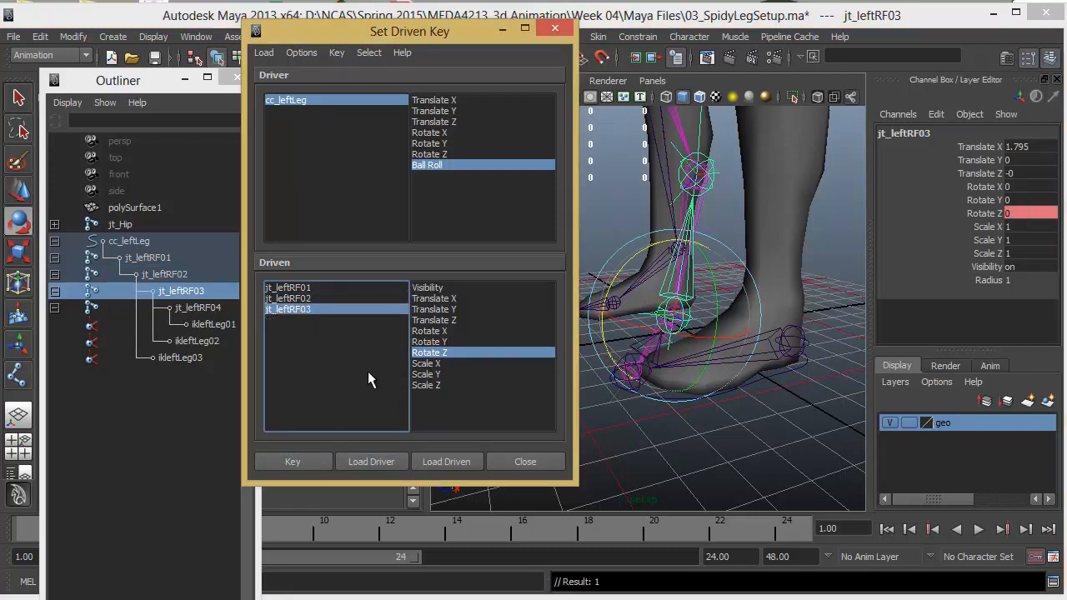
{"action": "left_click", "coordinate": [433, 166]}
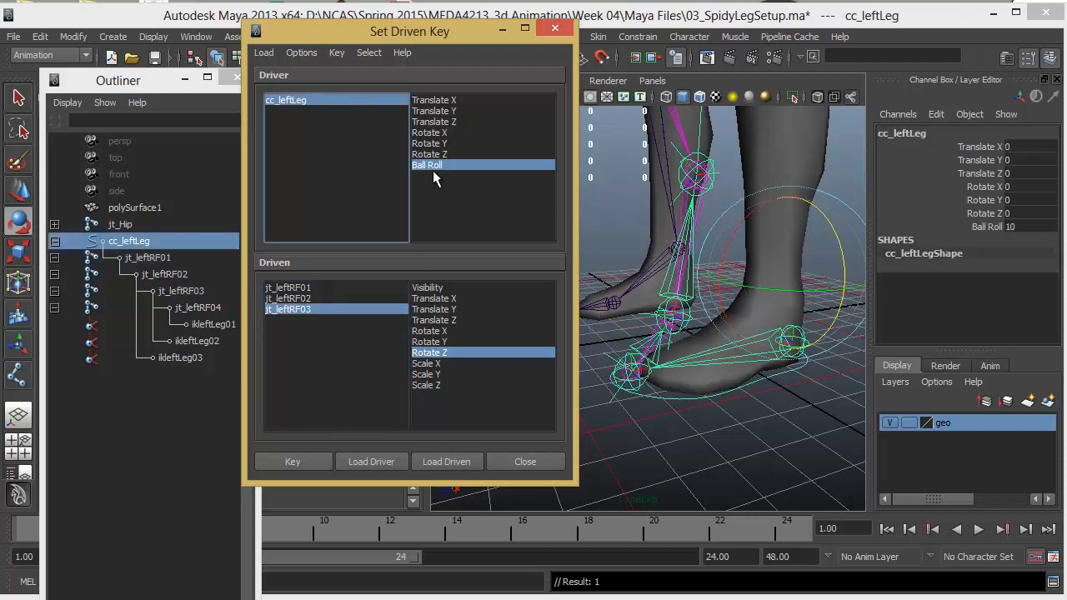
{"action": "left_click", "coordinate": [1018, 225]}
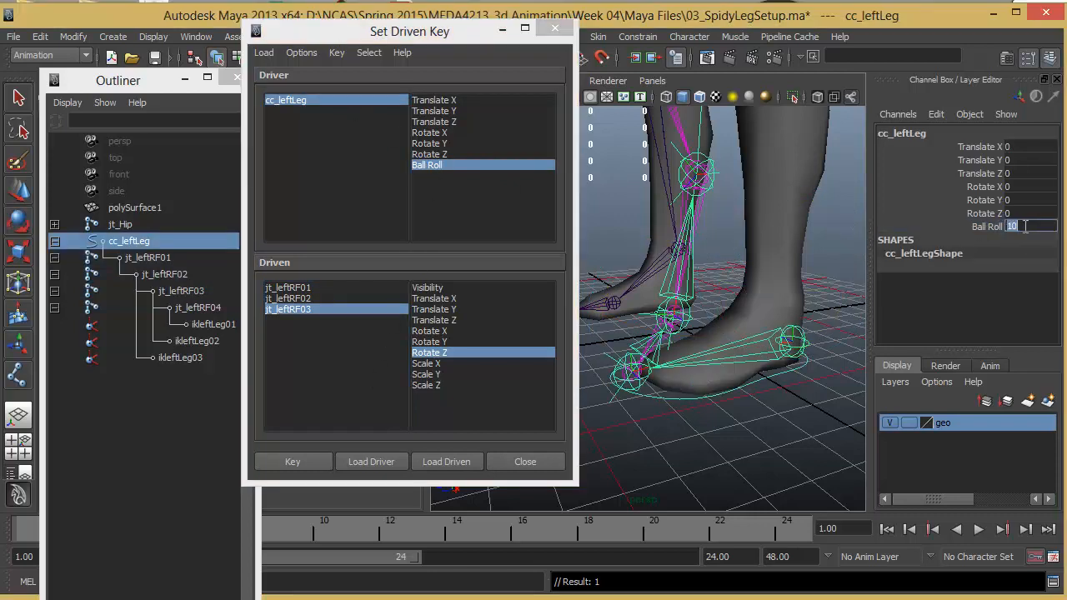
{"action": "type", "text": "0"}
{"action": "key", "text": "Return"}
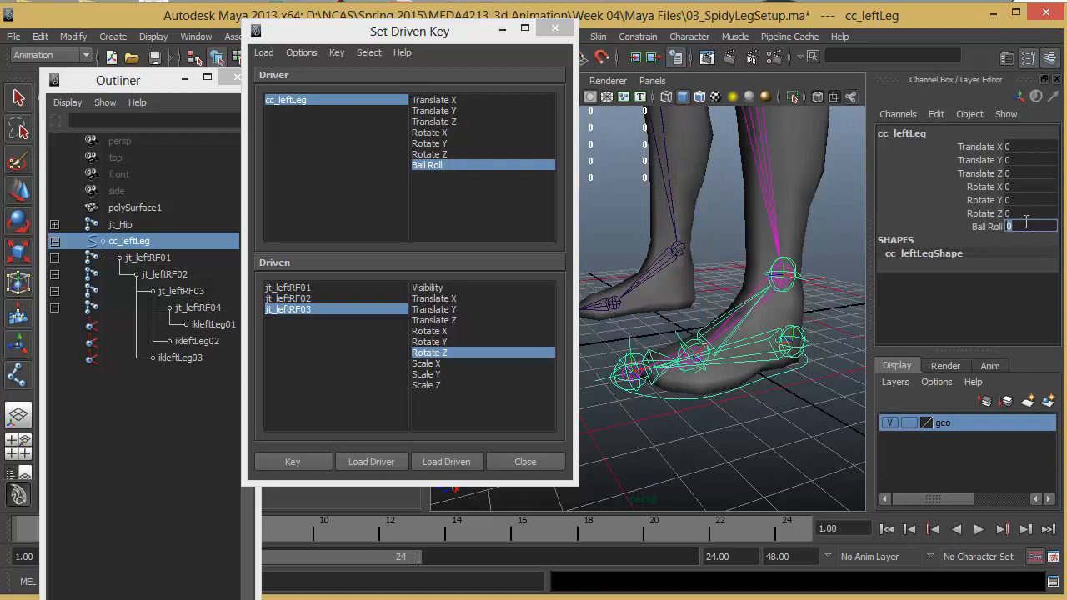
{"action": "type", "text": "5"}
{"action": "key", "text": "Return"}
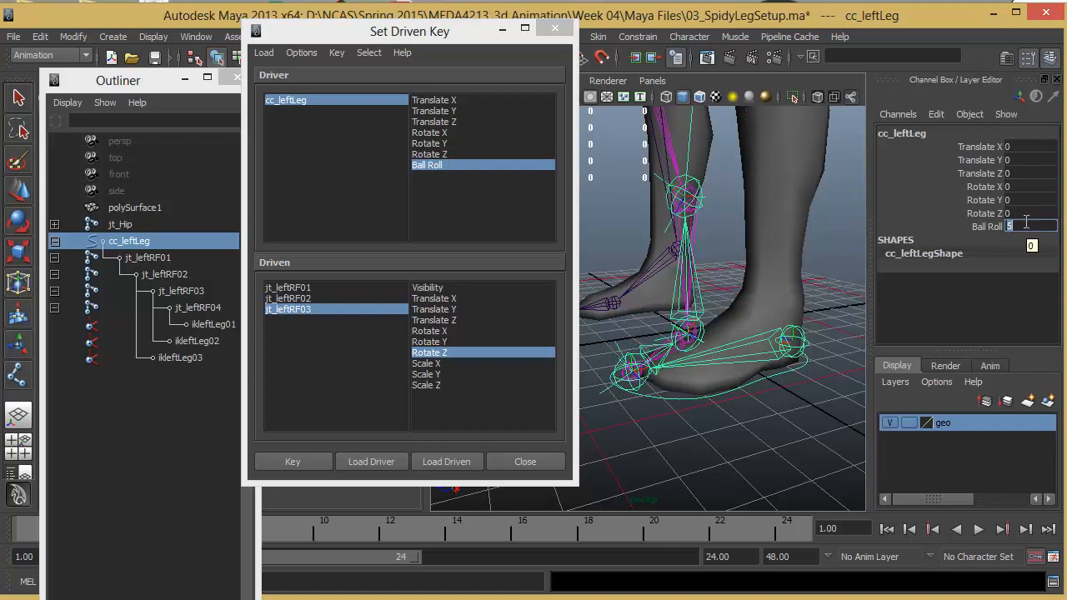
{"action": "type", "text": "10"}
{"action": "key", "text": "Return"}
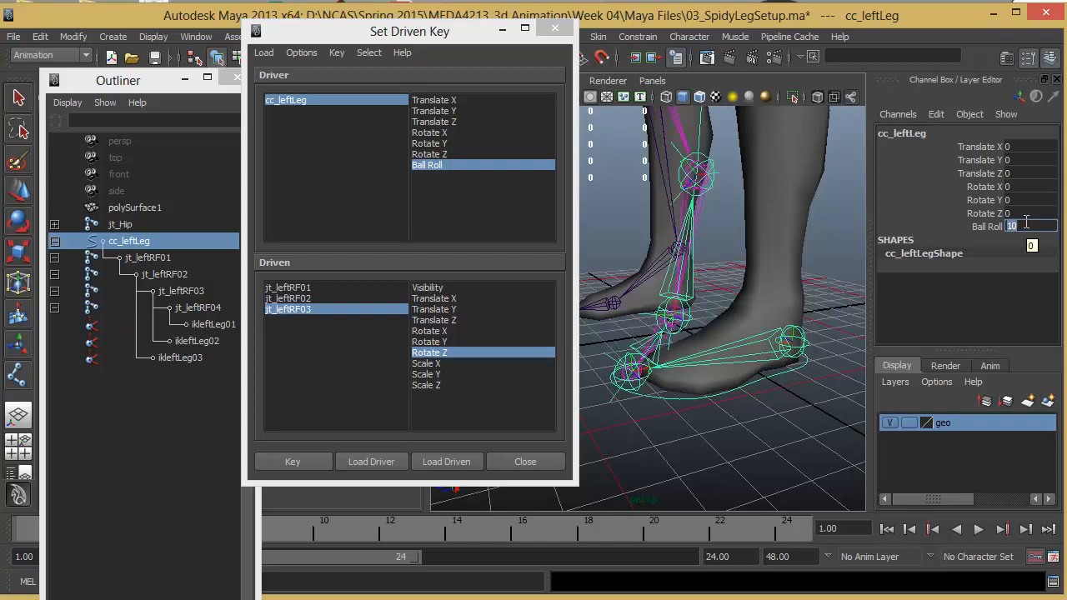
{"action": "key", "text": "Return"}
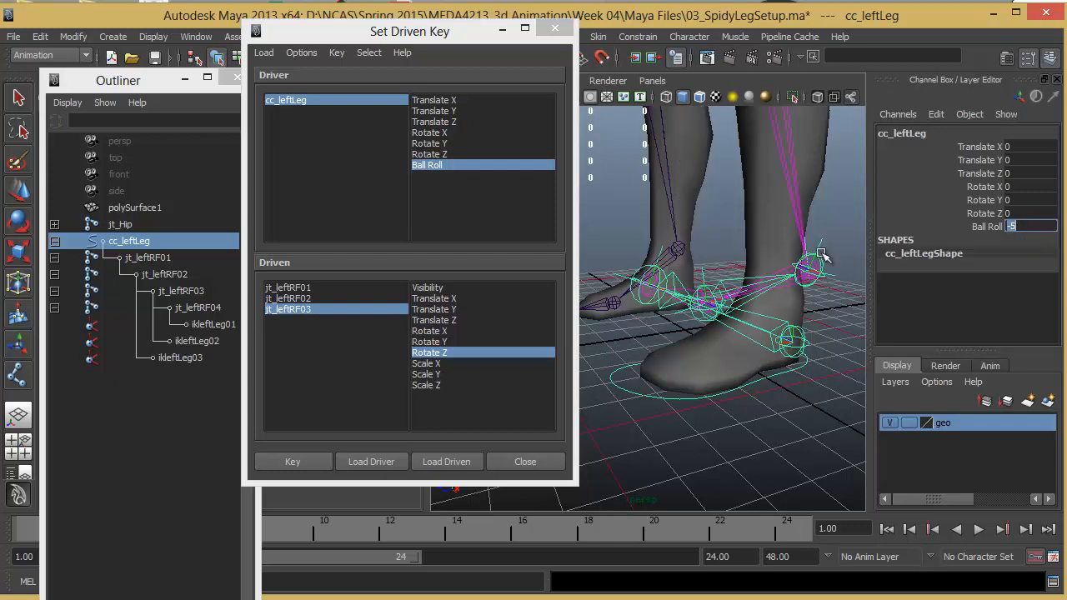
Step: Scrub cc_leftLeg's Ball Roll from -5 to 10 to check the full range of the foot motion
{"action": "left_click", "coordinate": [964, 230]}
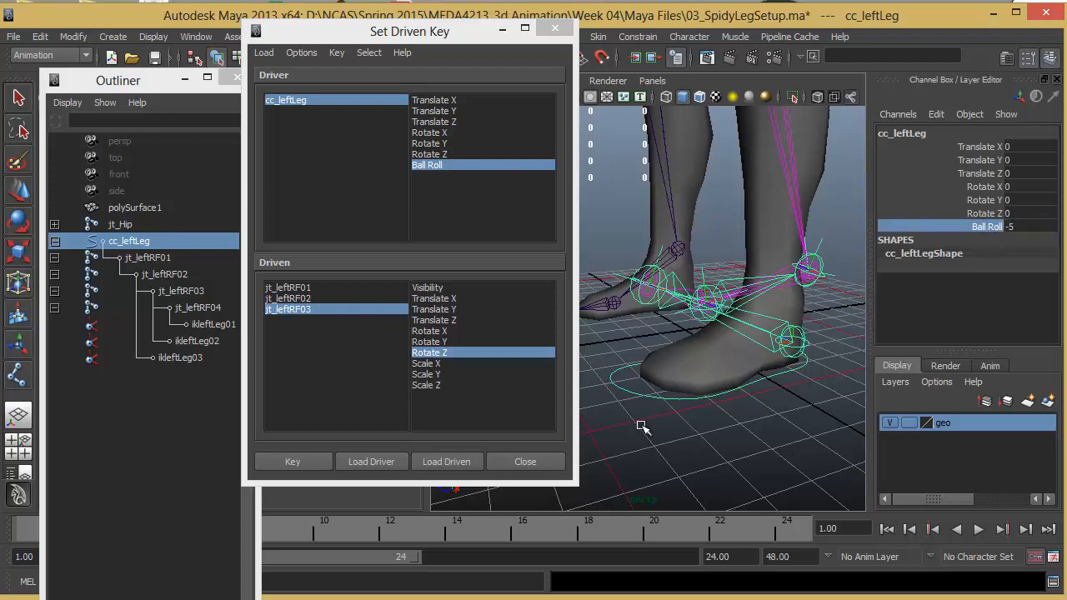
{"action": "middle_click_drag", "start_coordinate": [670, 445], "coordinate": [597, 448]}
{"action": "middle_click_drag", "start_coordinate": [693, 445], "coordinate": [855, 443]}
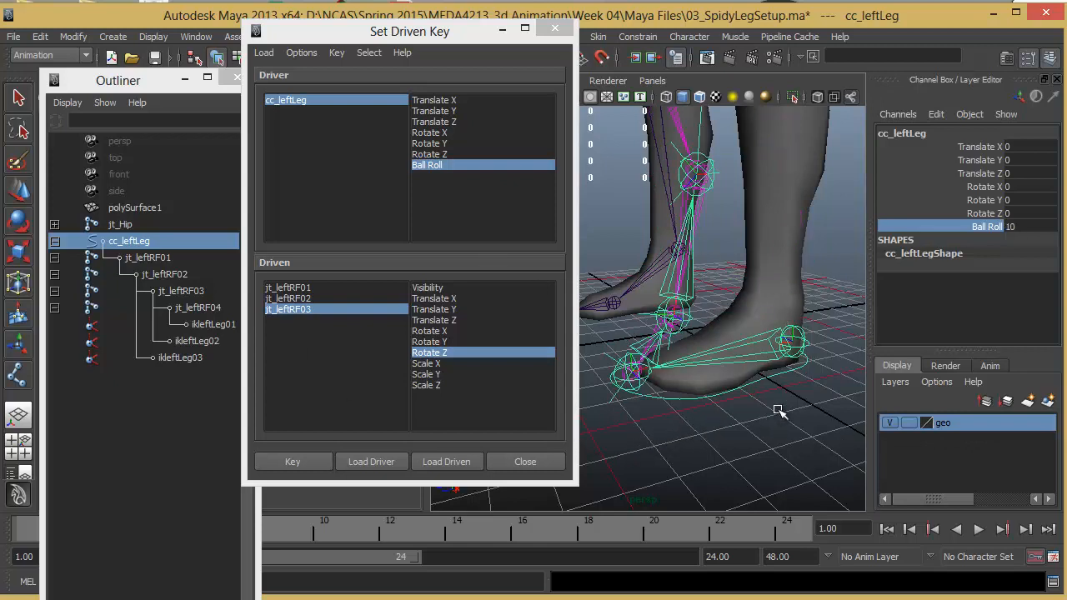
Step: Return cc_leftLeg's Ball Roll to 0 and close the Set Driven Key window
{"action": "double_click", "coordinate": [1010, 225]}
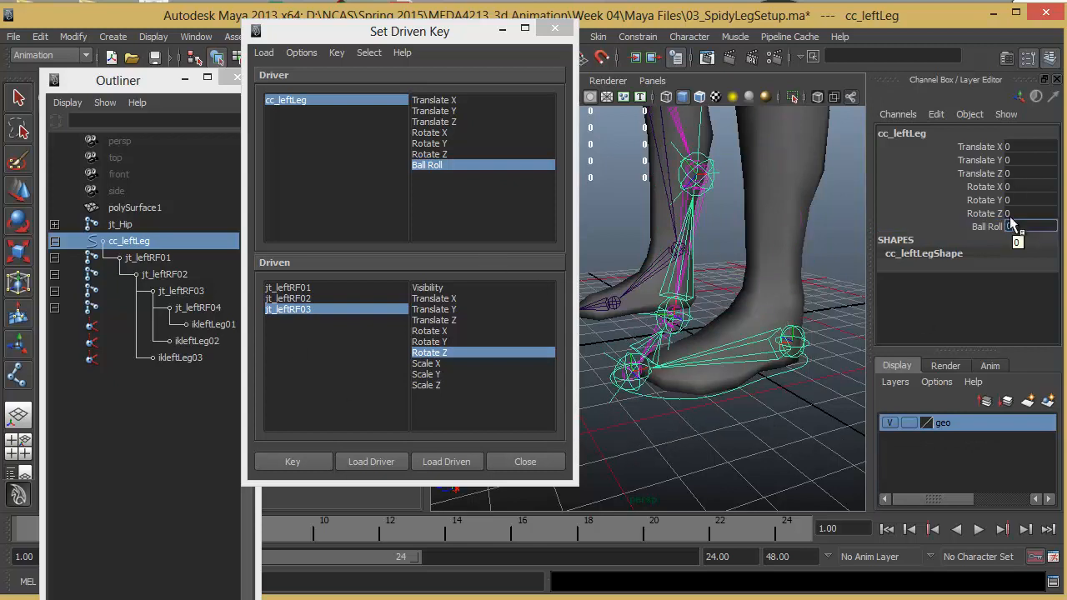
{"action": "type", "text": "0"}
{"action": "key", "text": "Return"}
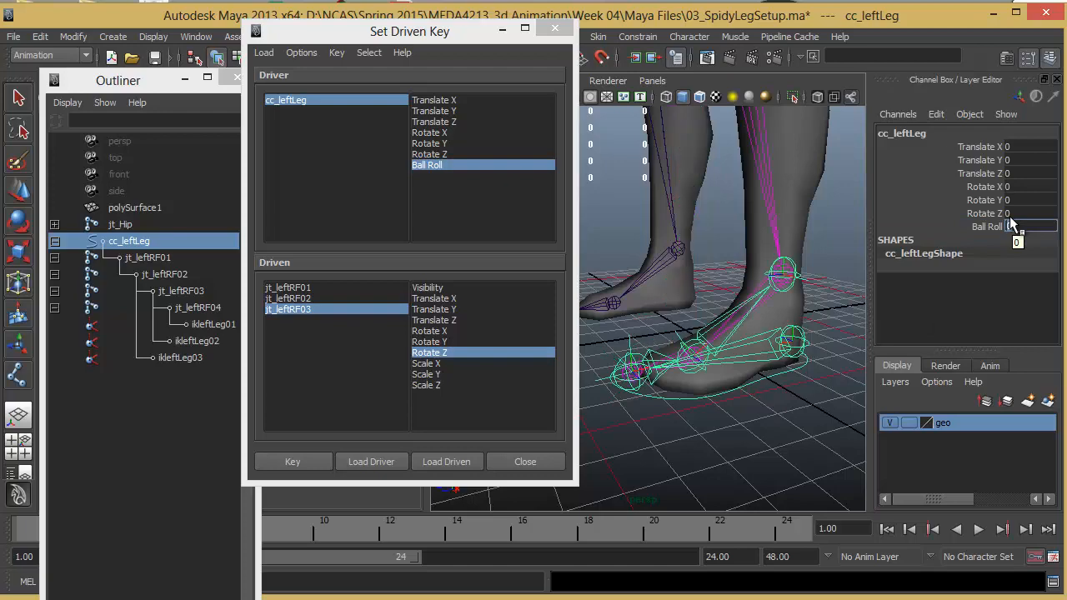
{"action": "left_click", "coordinate": [521, 465]}
Step: Scrub cc_leftLeg's Ball Roll between -5 and 10, checking the whole left leg's motion from several angles
{"action": "scroll", "coordinate": [639, 335], "scroll_direction": "down", "scroll_amount": 5}
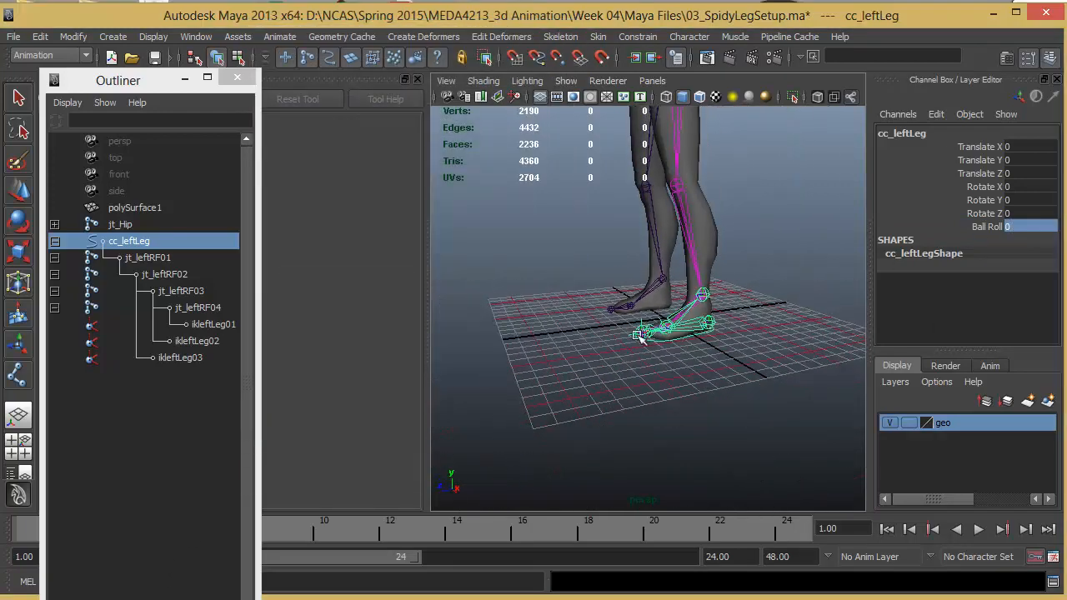
{"action": "left_click_drag", "start_coordinate": [639, 336], "coordinate": [734, 421], "text": "alt"}
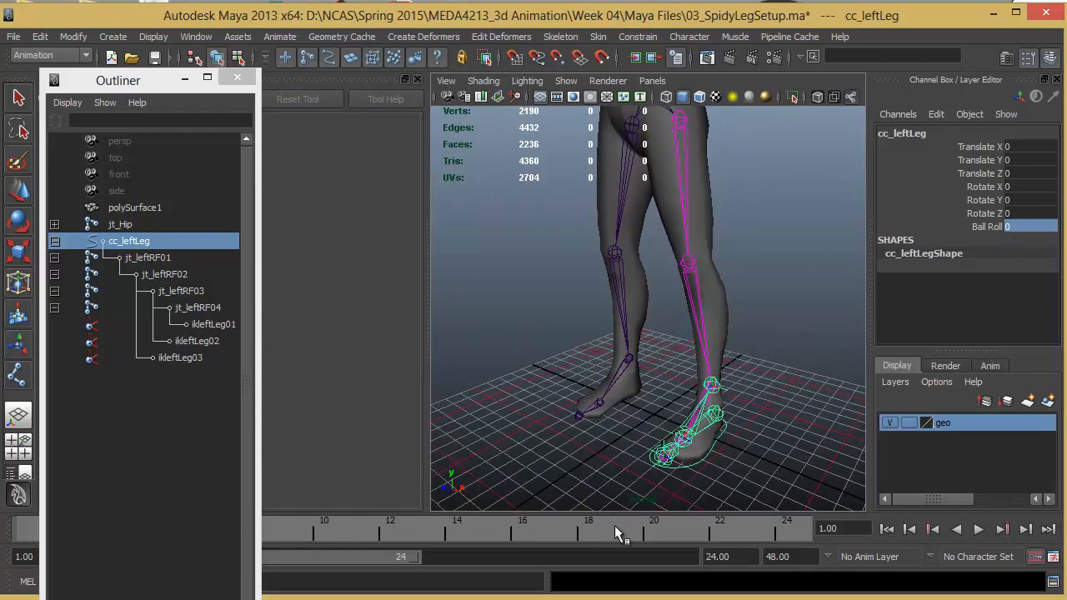
{"action": "left_click", "coordinate": [1018, 225]}
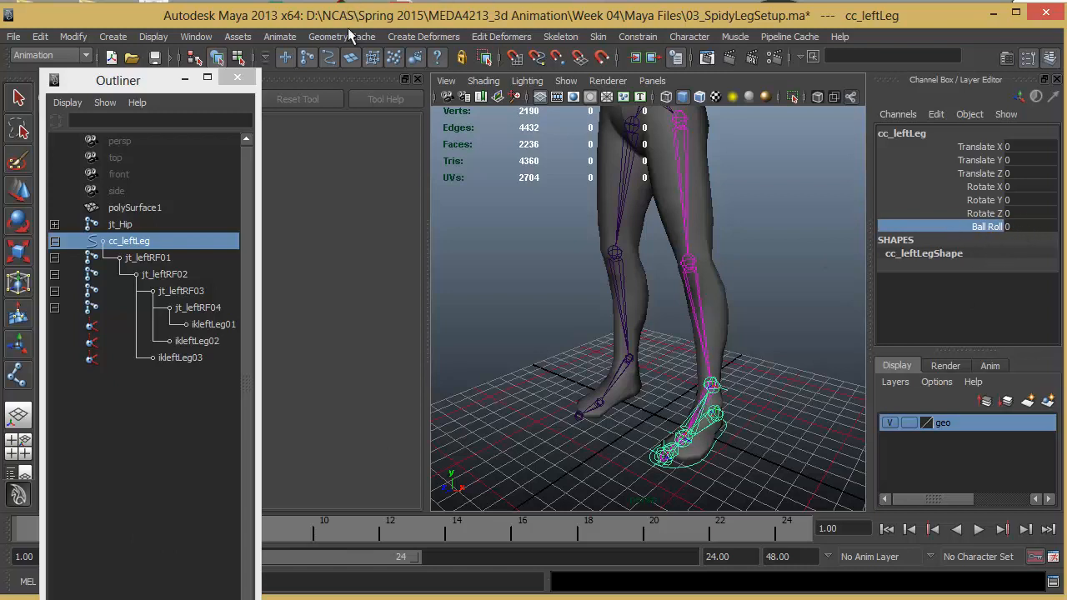
{"action": "middle_click_drag", "start_coordinate": [570, 437], "coordinate": [494, 466]}
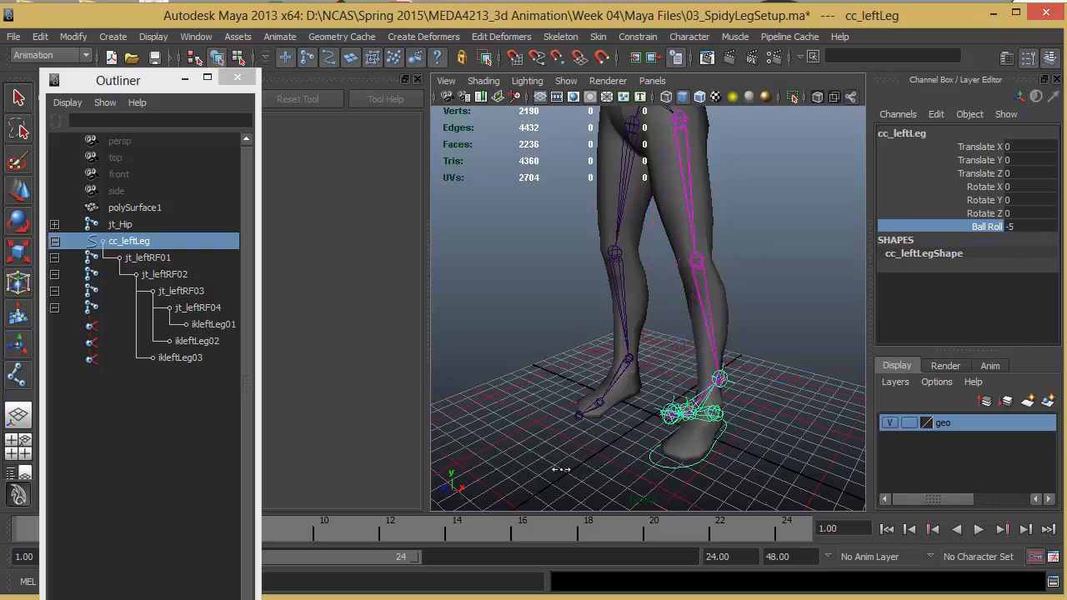
{"action": "middle_click_drag", "start_coordinate": [560, 470], "coordinate": [747, 474]}
{"action": "middle_click_drag", "start_coordinate": [594, 474], "coordinate": [761, 468]}
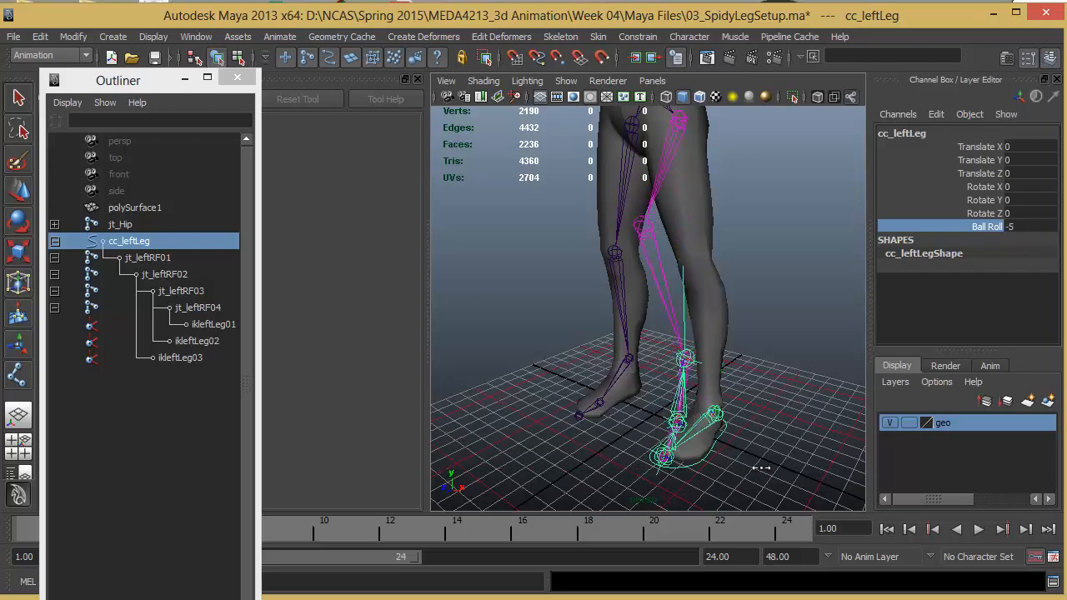
{"action": "left_click_drag", "start_coordinate": [798, 466], "coordinate": [695, 431], "text": "alt"}
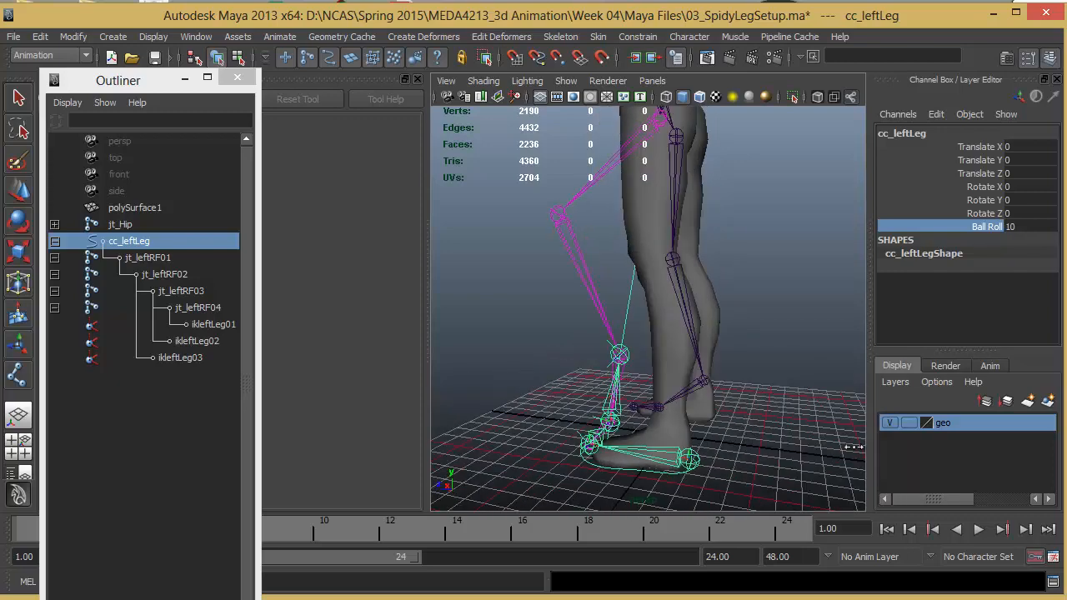
{"action": "middle_click_drag", "start_coordinate": [707, 461], "coordinate": [501, 463]}
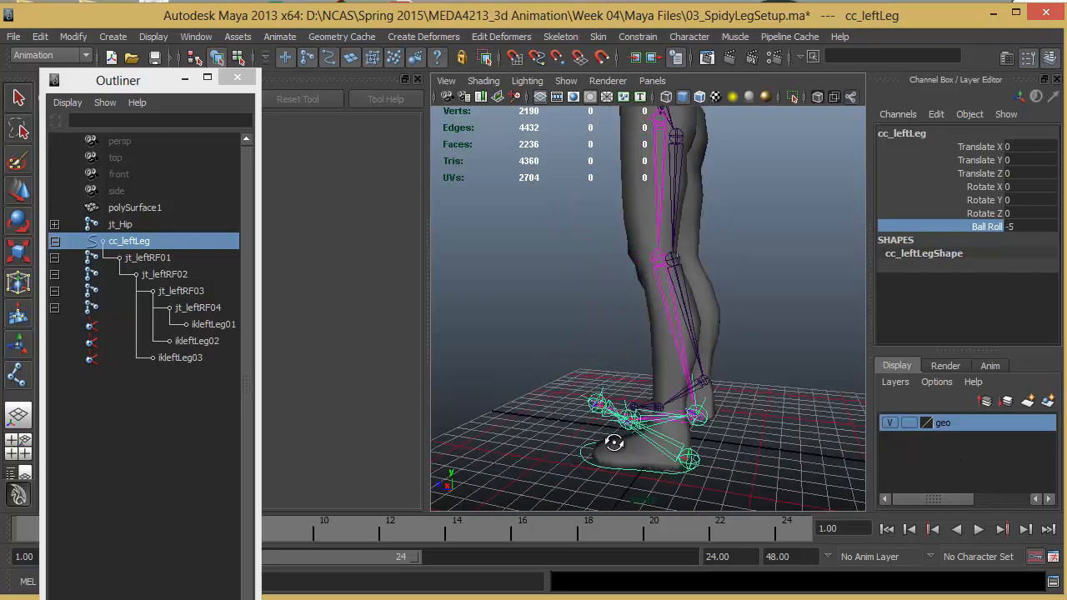
{"action": "left_click_drag", "start_coordinate": [615, 441], "coordinate": [725, 414], "text": "alt"}
{"action": "middle_click_drag", "start_coordinate": [747, 420], "coordinate": [802, 428]}
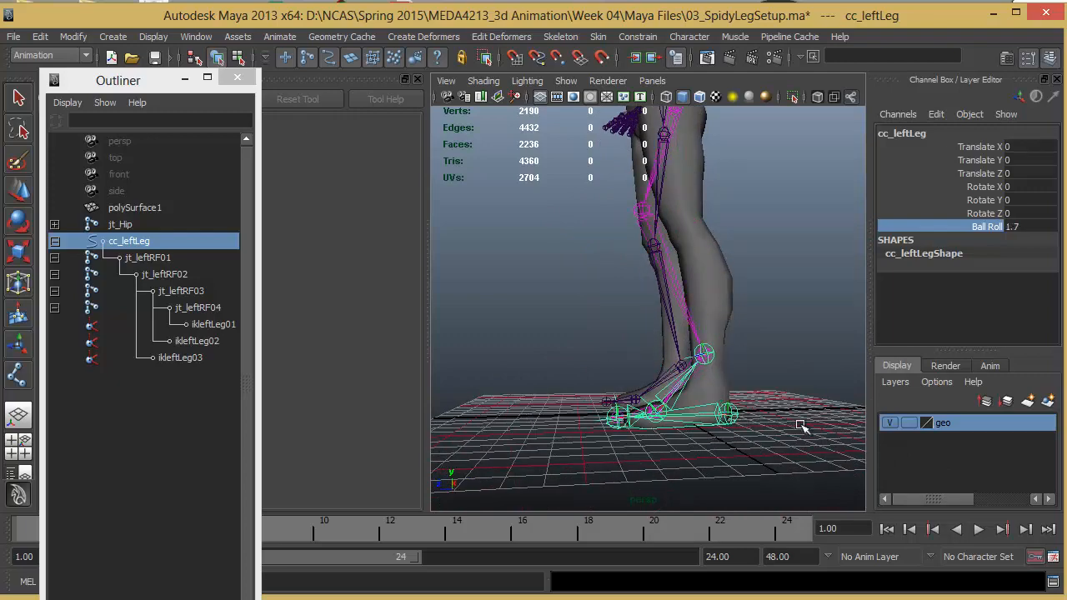
Step: Reset cc_leftLeg's Ball Roll to 0
{"action": "left_click", "coordinate": [1035, 230]}
{"action": "type", "text": "0"}
{"action": "key", "text": "Return"}
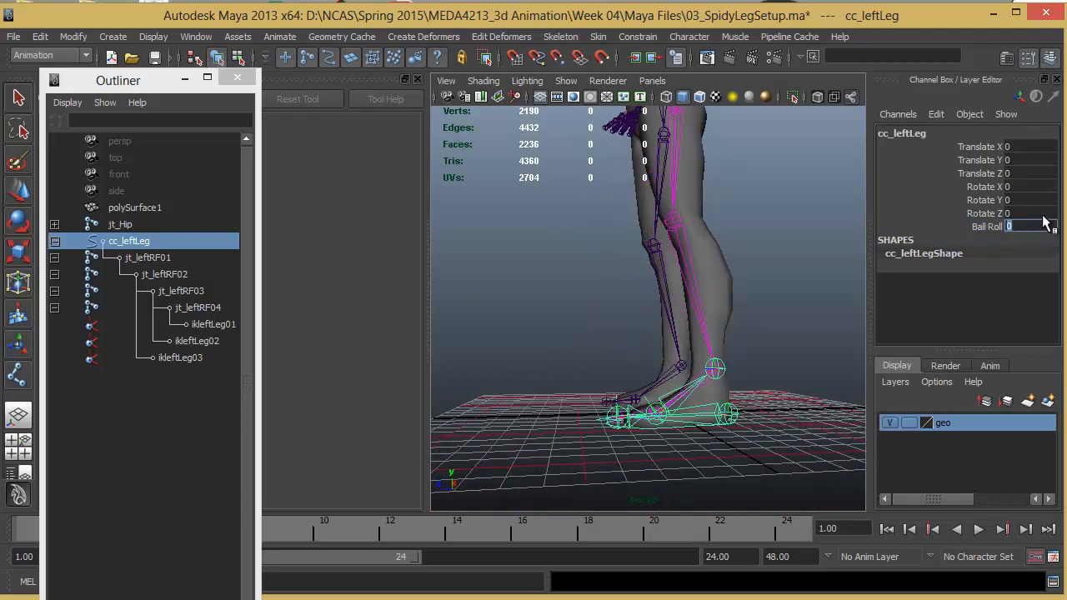
Step: Try rotating cc_leftLeg about -28 degrees in X to test the control, and undo the rotation
{"action": "left_click_drag", "start_coordinate": [714, 392], "coordinate": [759, 427], "text": "alt"}
{"action": "left_click", "coordinate": [161, 242]}
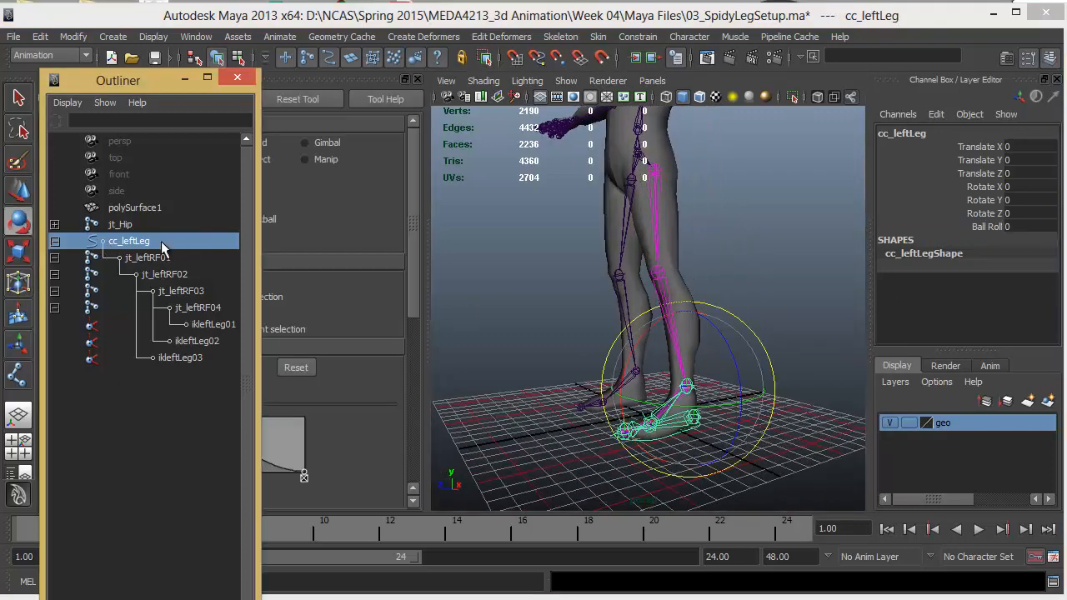
{"action": "left_click_drag", "start_coordinate": [614, 320], "coordinate": [666, 390], "text": "alt"}
{"action": "key", "text": "w"}
{"action": "key", "text": "ctrl+z"}
{"action": "key", "text": "ctrl+z"}
{"action": "key", "text": "ctrl+z"}
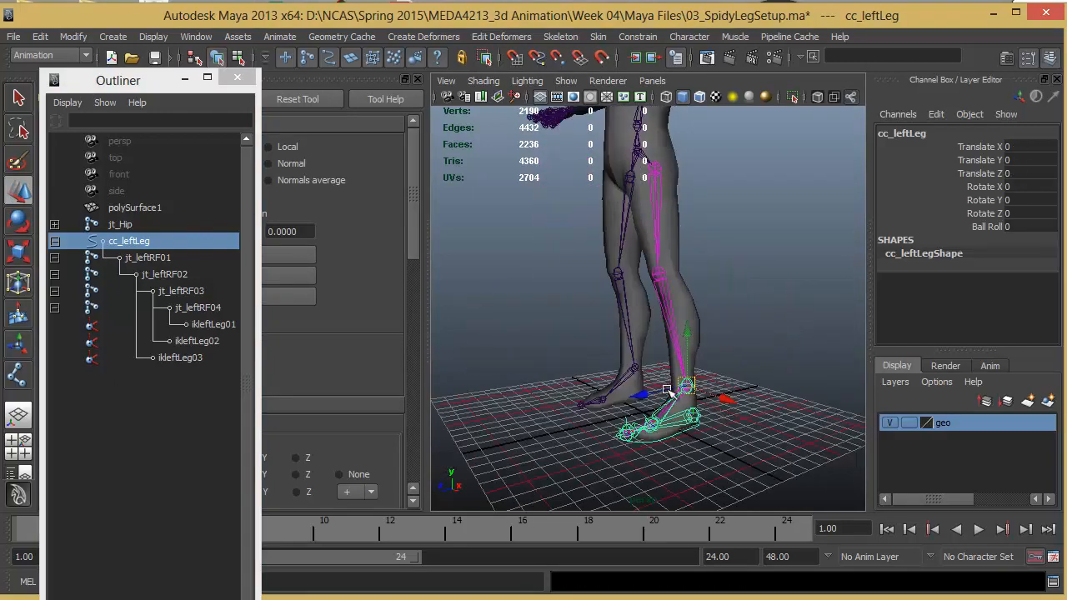
{"action": "key", "text": "e"}
{"action": "left_click_drag", "start_coordinate": [640, 350], "coordinate": [641, 315]}
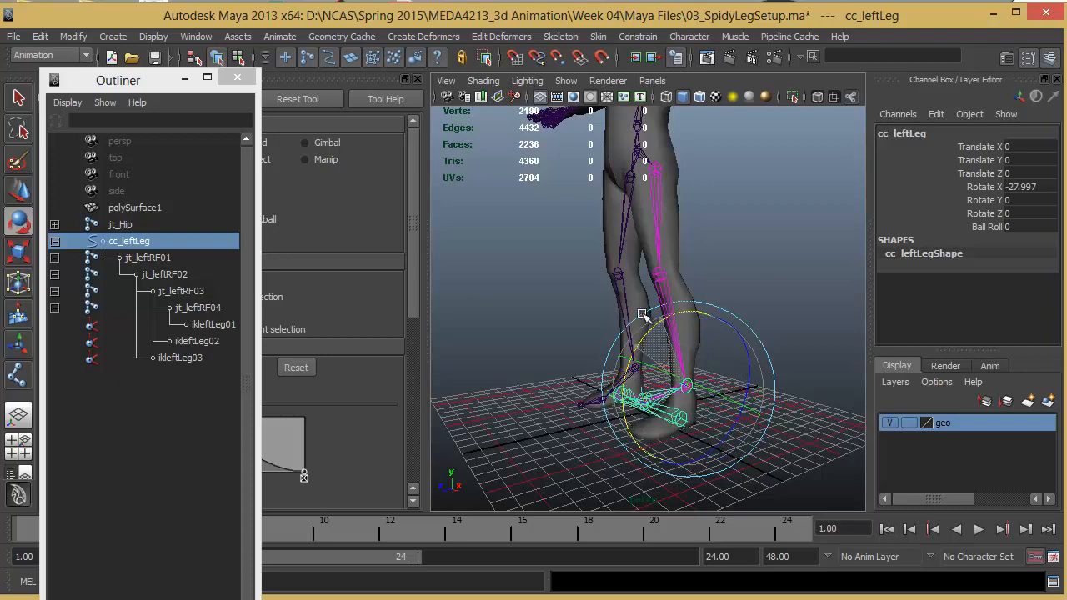
{"action": "key", "text": "ctrl+z"}
Step: Scrub cc_leftLeg's Ball Roll down to -5 to check the heel roll, and return it to 0
{"action": "left_click_drag", "start_coordinate": [666, 417], "coordinate": [709, 414], "text": "alt"}
{"action": "middle_click_drag", "start_coordinate": [709, 414], "coordinate": [706, 351], "text": "alt"}
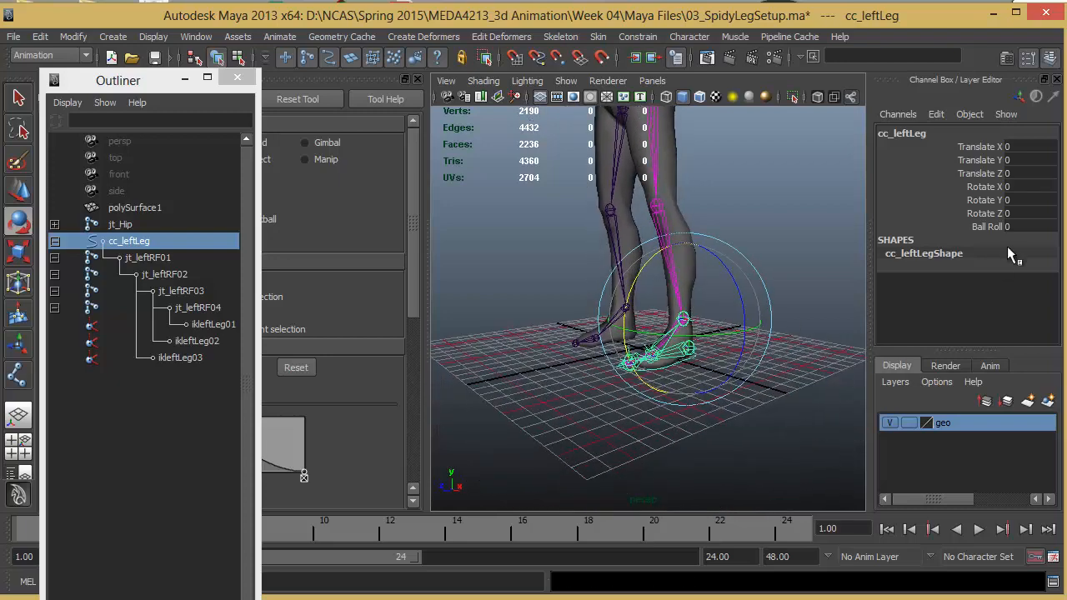
{"action": "left_click", "coordinate": [989, 226]}
{"action": "middle_click_drag", "start_coordinate": [722, 401], "coordinate": [502, 419]}
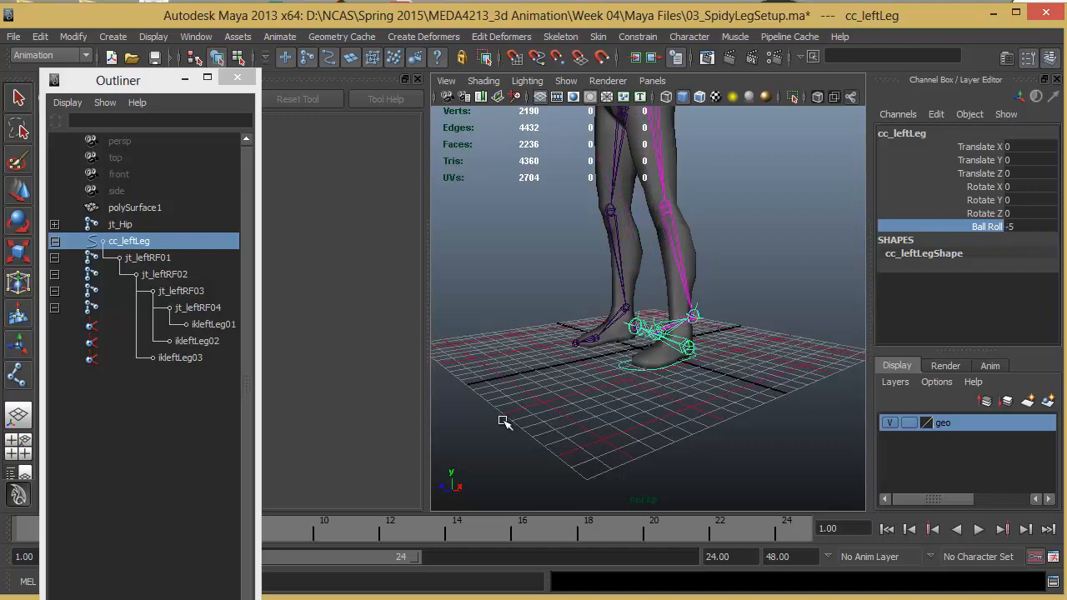
{"action": "left_click_drag", "start_coordinate": [739, 409], "coordinate": [715, 409], "text": "alt"}
{"action": "left_click_drag", "start_coordinate": [781, 398], "coordinate": [714, 391], "text": "alt"}
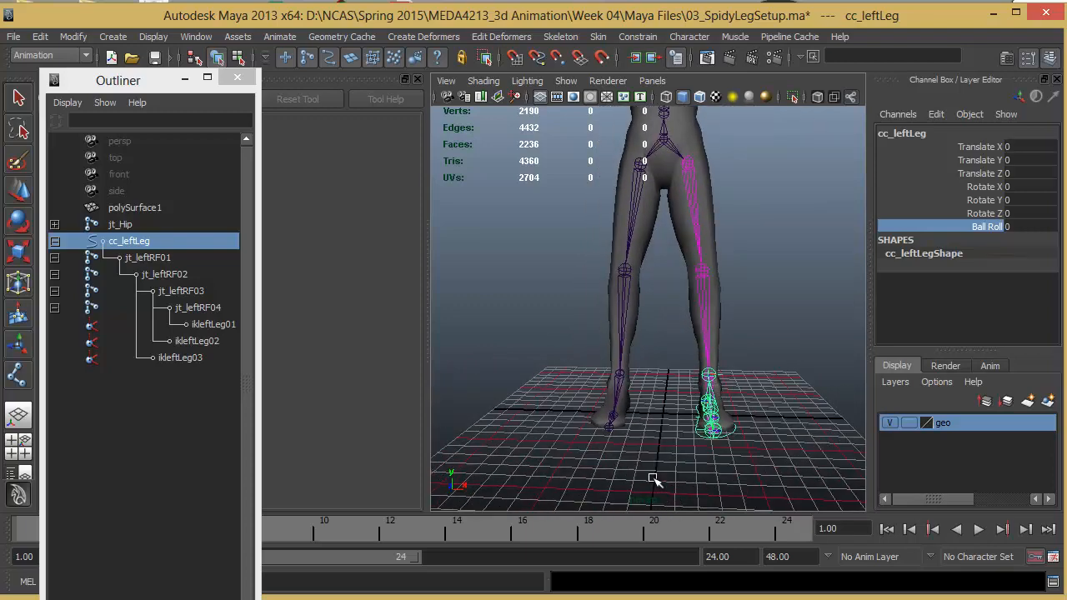
{"action": "left_click", "coordinate": [933, 533]}
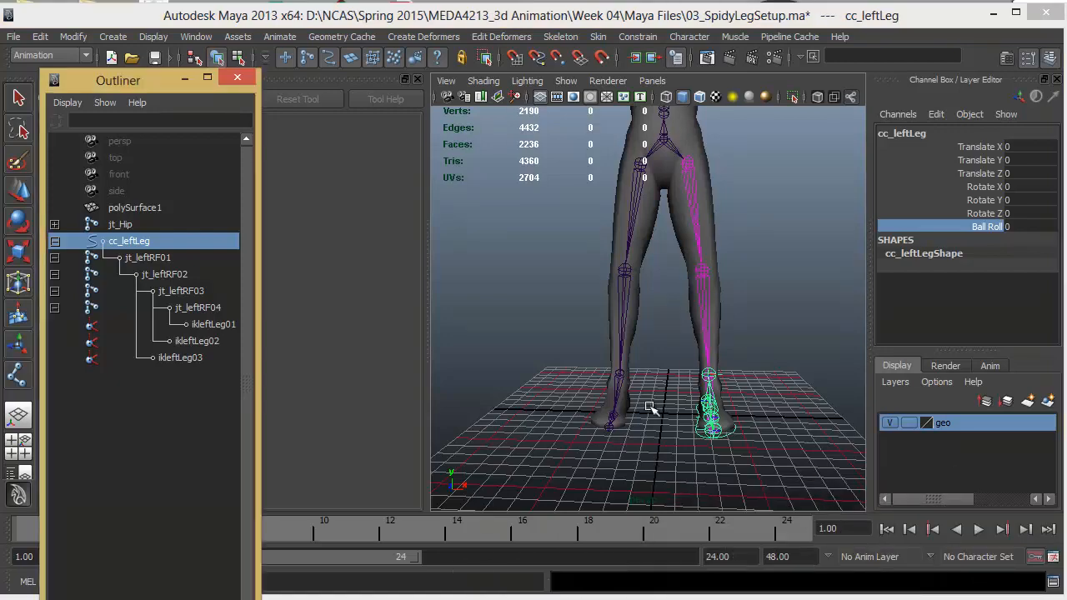
{"action": "left_click_drag", "start_coordinate": [650, 408], "coordinate": [571, 409], "text": "alt"}
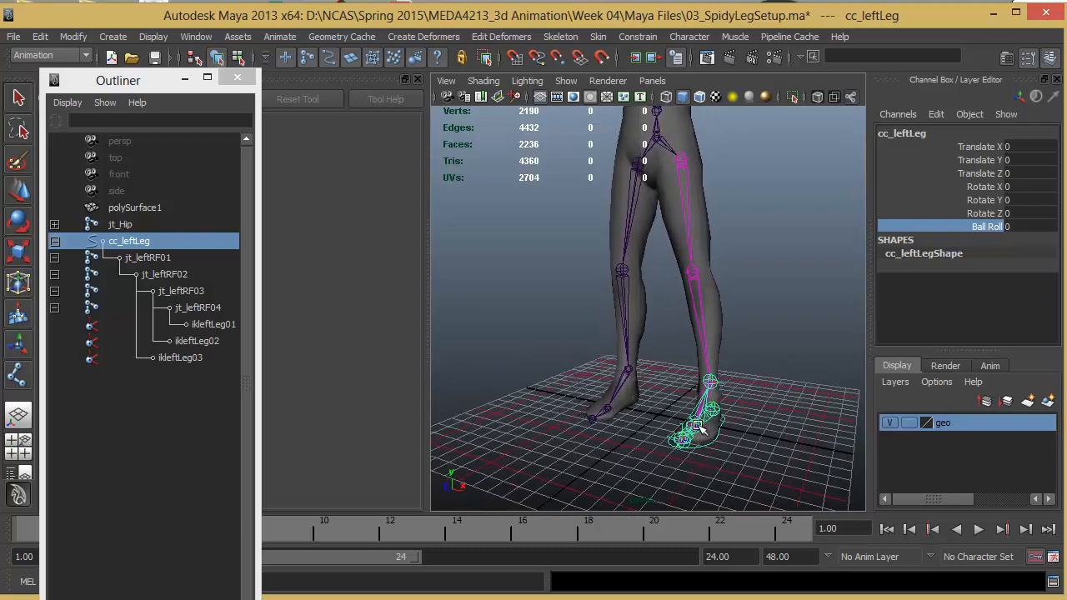
{"action": "left_click_drag", "start_coordinate": [691, 414], "coordinate": [604, 416], "text": "alt"}
{"action": "right_click_drag", "start_coordinate": [645, 420], "coordinate": [688, 414], "text": "alt"}
{"action": "middle_click_drag", "start_coordinate": [689, 414], "coordinate": [675, 347], "text": "alt"}
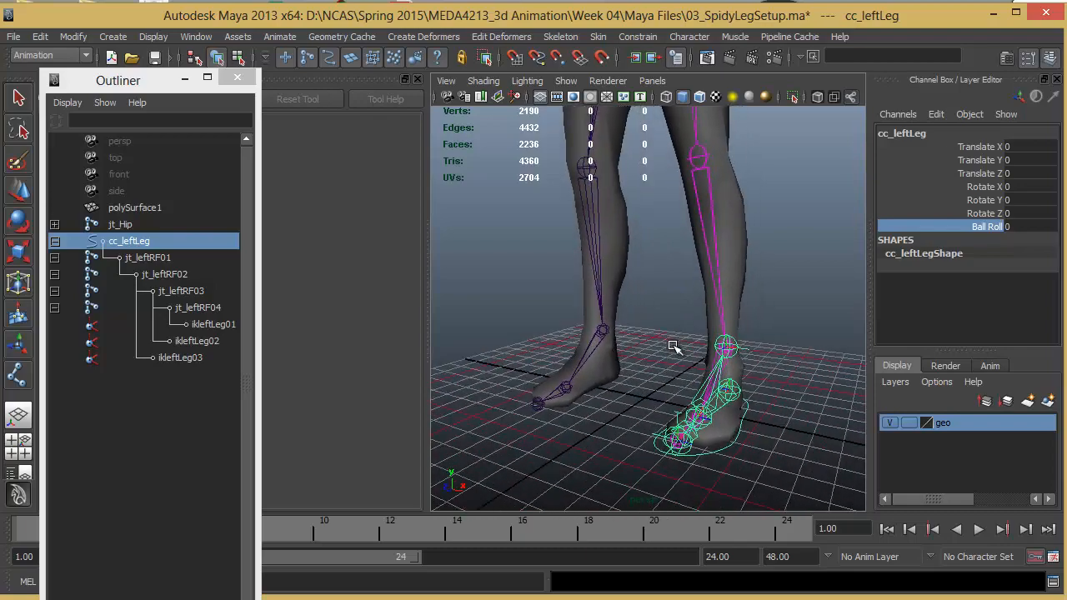
{"action": "left_click_drag", "start_coordinate": [682, 384], "coordinate": [656, 371], "text": "alt"}
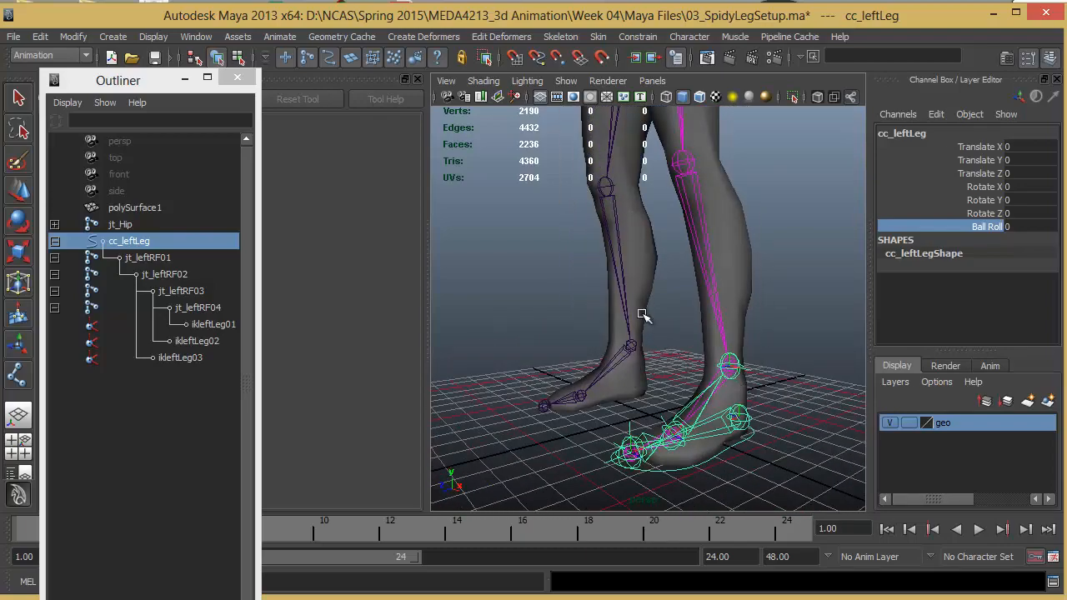
{"action": "left_click_drag", "start_coordinate": [667, 361], "coordinate": [725, 398], "text": "alt"}
Step: Mirror the jt_leftRF01 joint chain across YZ with the Behavior function, replacing "left" with "right" in the joint names
{"action": "key", "text": "e"}
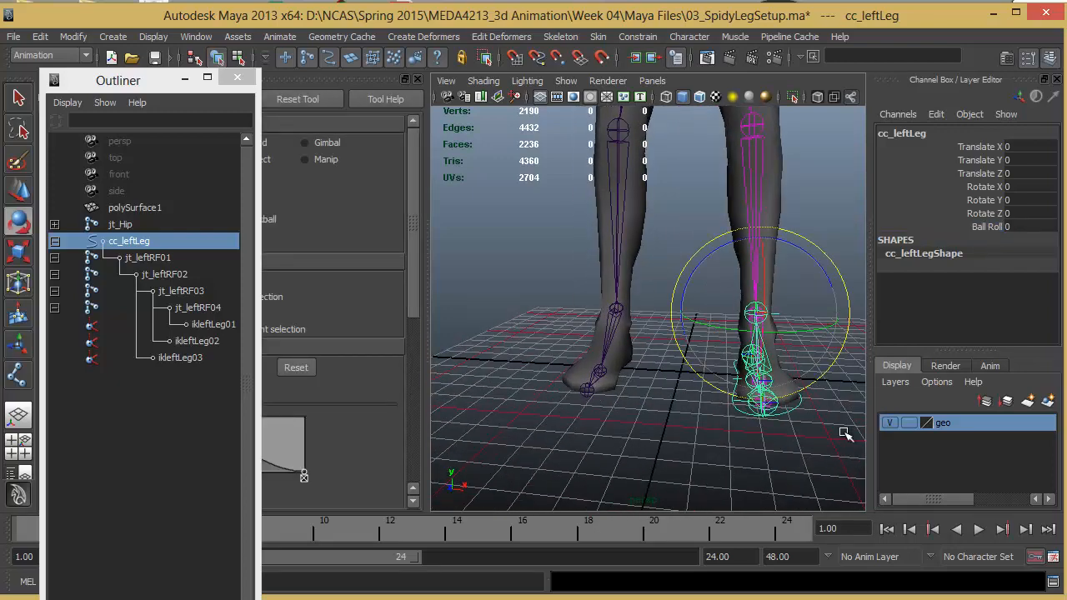
{"action": "left_click_drag", "start_coordinate": [802, 433], "coordinate": [885, 427], "text": "alt"}
{"action": "left_click", "coordinate": [814, 424]}
{"action": "left_click", "coordinate": [709, 342]}
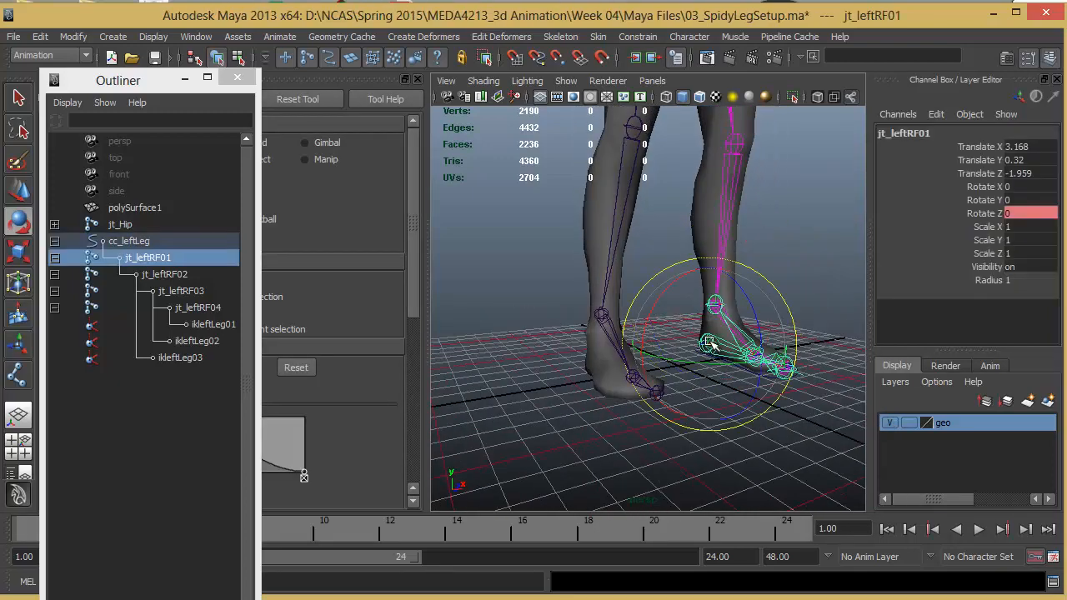
{"action": "left_click_drag", "start_coordinate": [707, 396], "coordinate": [634, 435], "text": "alt"}
{"action": "left_click", "coordinate": [672, 327]}
{"action": "left_click", "coordinate": [664, 325]}
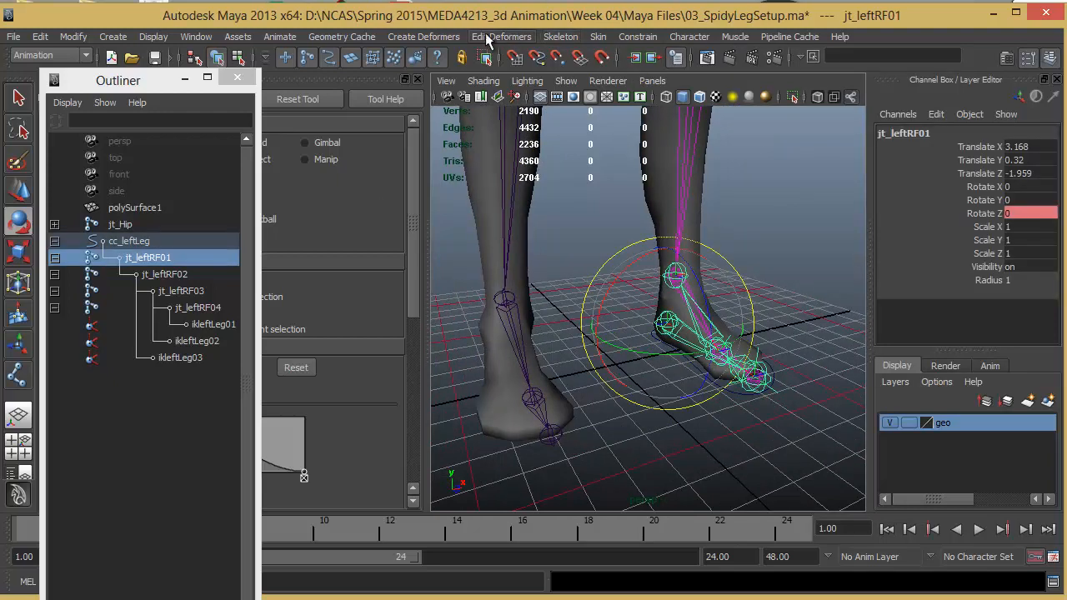
{"action": "left_click", "coordinate": [593, 38]}
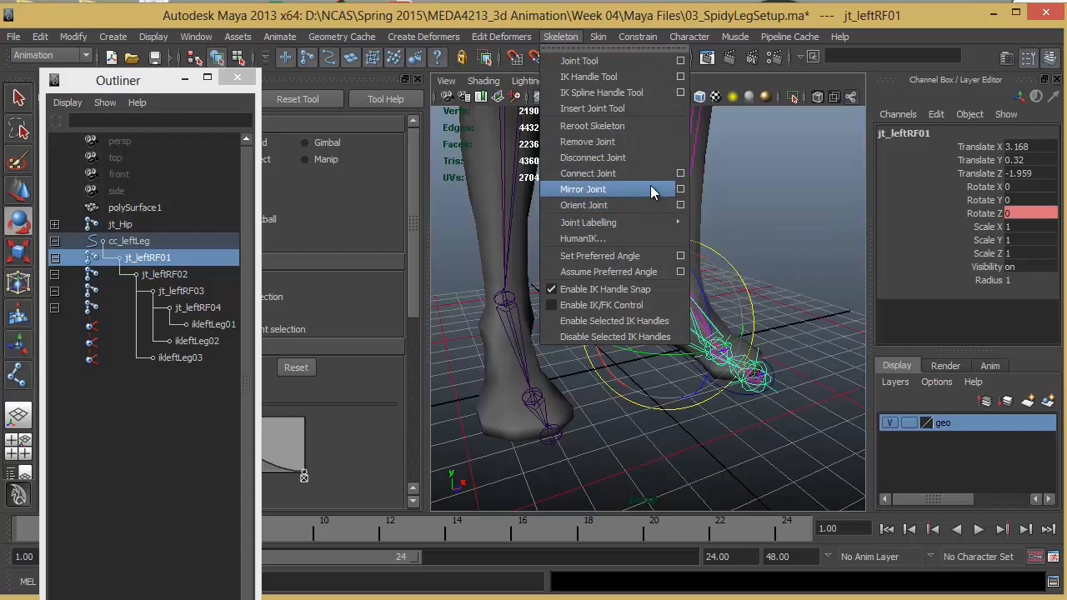
{"action": "left_click", "coordinate": [680, 189]}
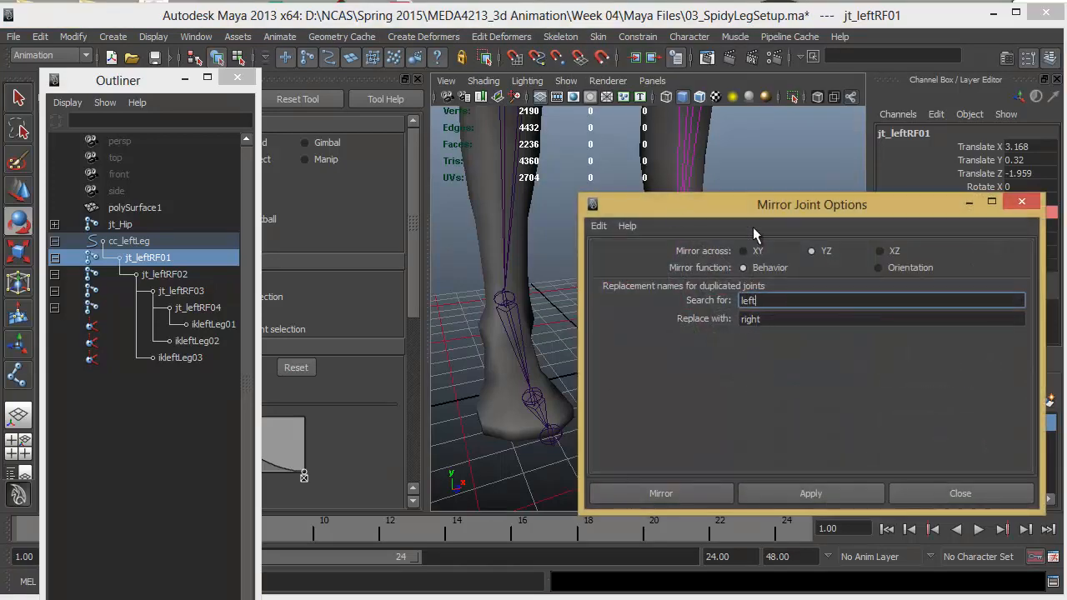
{"action": "left_click_drag", "start_coordinate": [798, 206], "coordinate": [891, 208]}
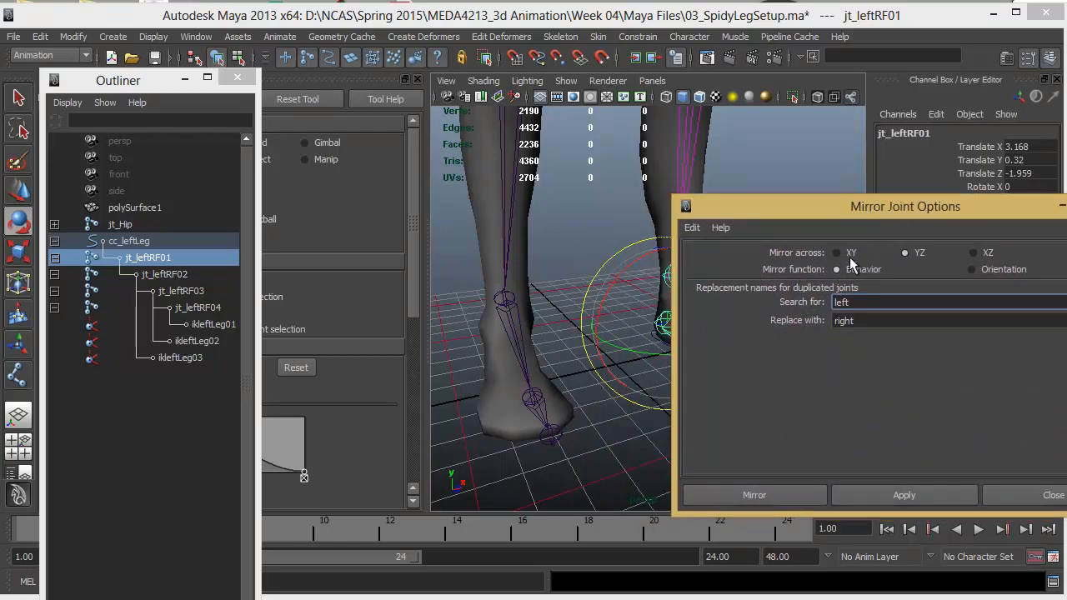
{"action": "left_click", "coordinate": [754, 494]}
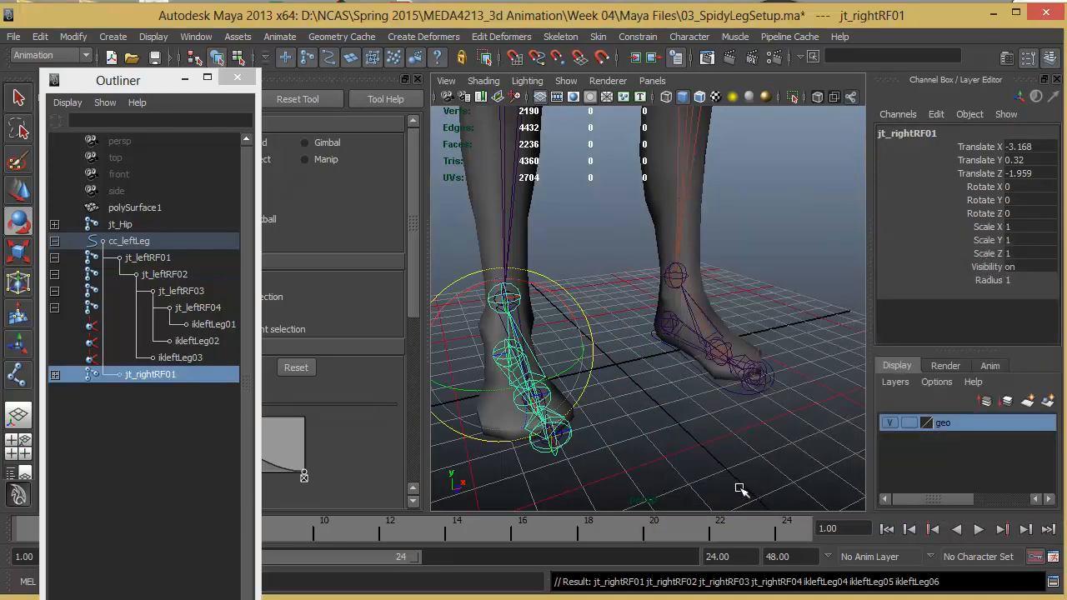
Step: Expand the mirrored jt_rightRF01 chain and unparent it from cc_leftLeg to the top level of the scene
{"action": "key", "text": "f"}
{"action": "left_click_drag", "start_coordinate": [503, 352], "coordinate": [663, 306], "text": "alt"}
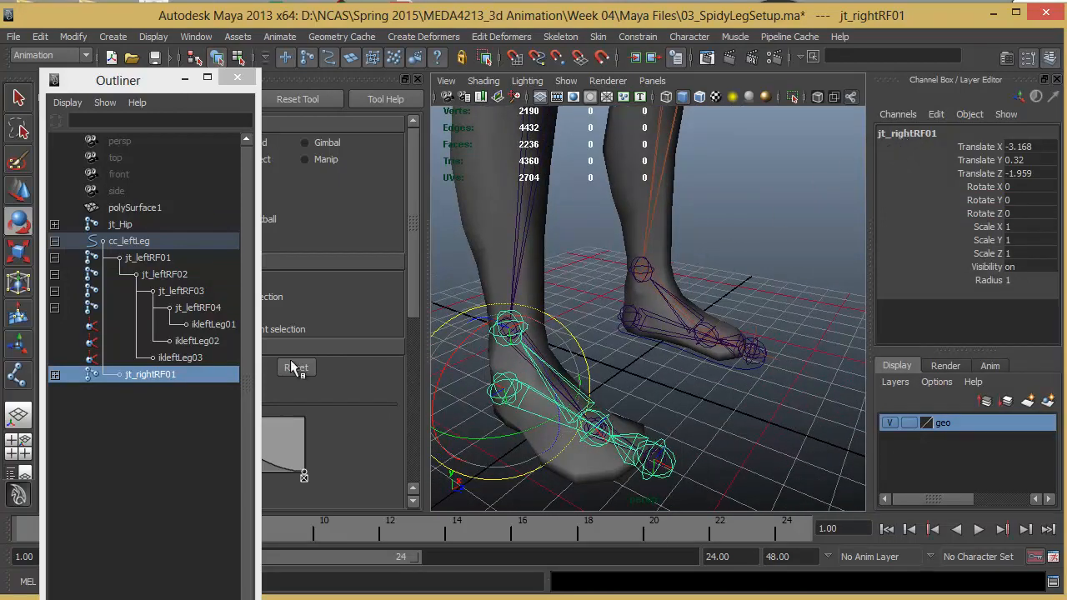
{"action": "left_click", "coordinate": [54, 374]}
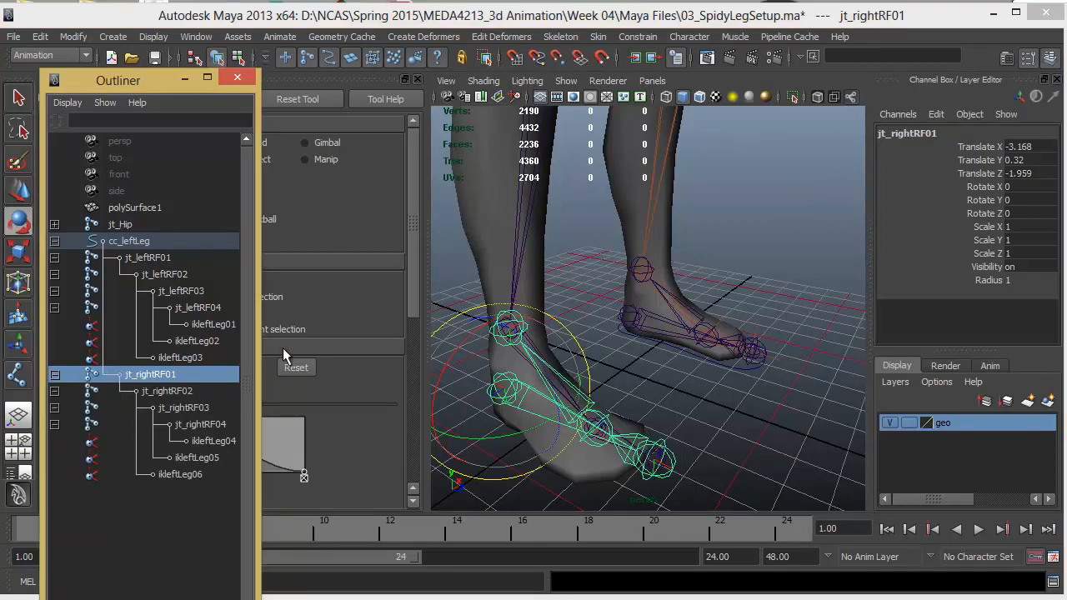
{"action": "left_click_drag", "start_coordinate": [672, 352], "coordinate": [606, 367], "text": "alt"}
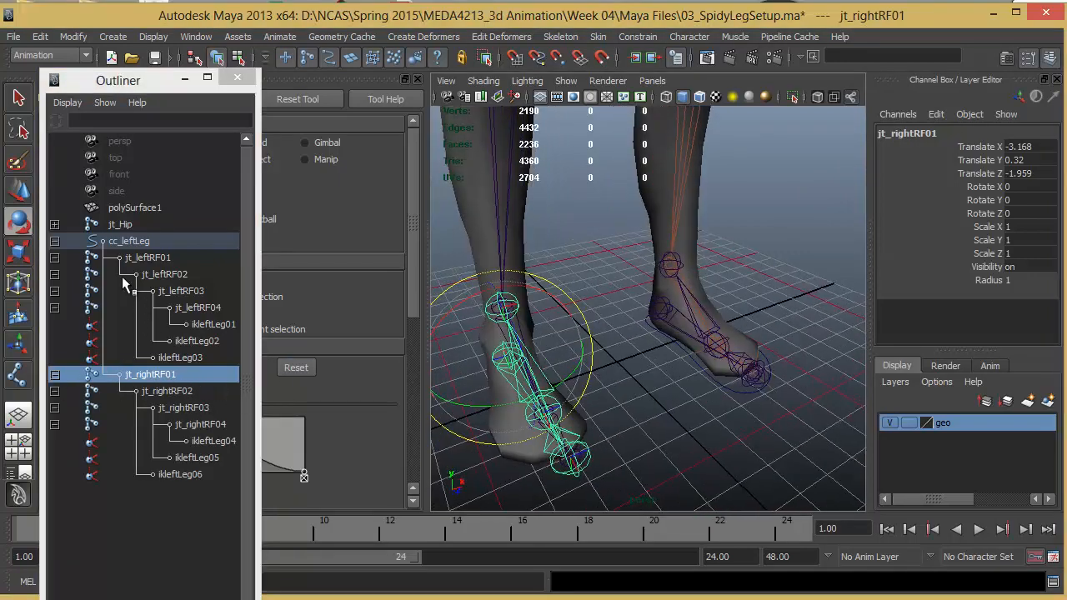
{"action": "left_click", "coordinate": [125, 241]}
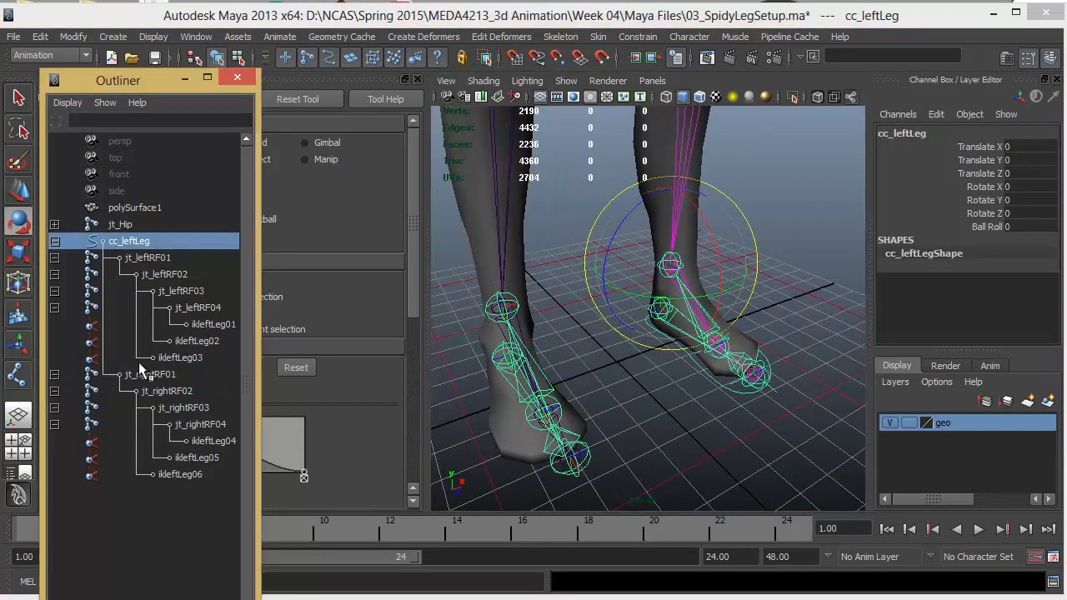
{"action": "left_click", "coordinate": [138, 374]}
{"action": "middle_click_drag", "start_coordinate": [121, 379], "coordinate": [127, 232]}
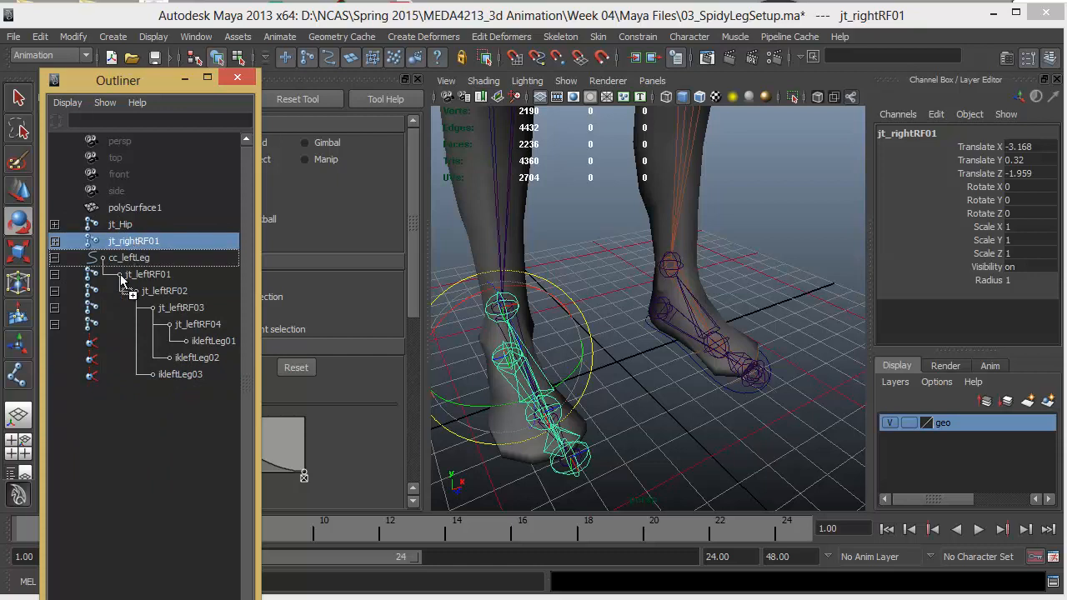
Step: Collapse the cc_leftLeg hierarchy and reorder the Outliner so jt_rightRF01 comes after cc_leftLeg
{"action": "middle_click_drag", "start_coordinate": [121, 283], "coordinate": [54, 422]}
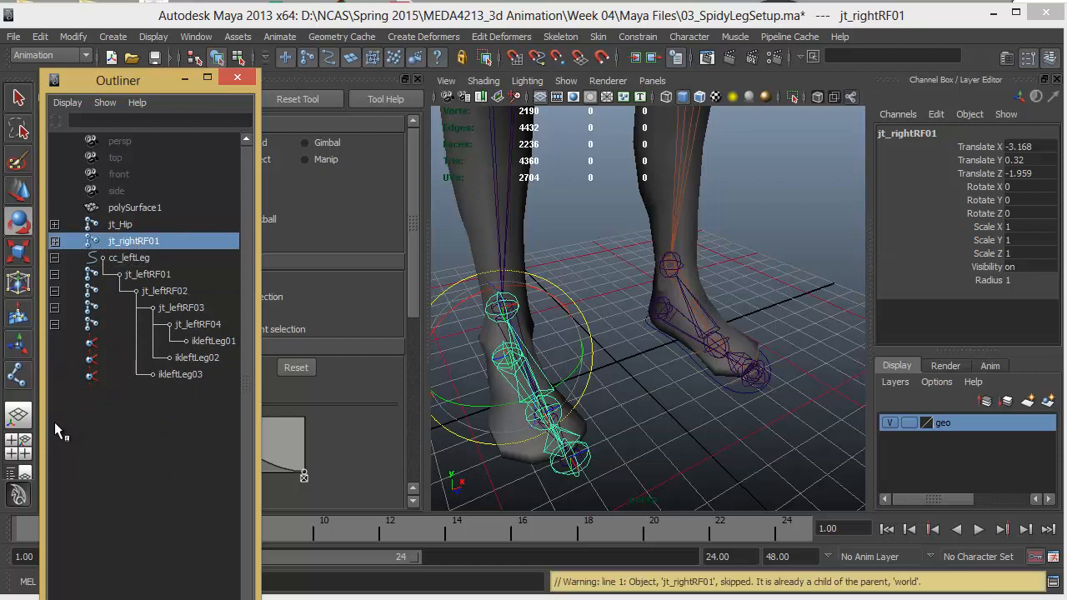
{"action": "middle_click_drag", "start_coordinate": [114, 242], "coordinate": [89, 390]}
{"action": "left_click", "coordinate": [89, 390]}
{"action": "left_click", "coordinate": [121, 257]}
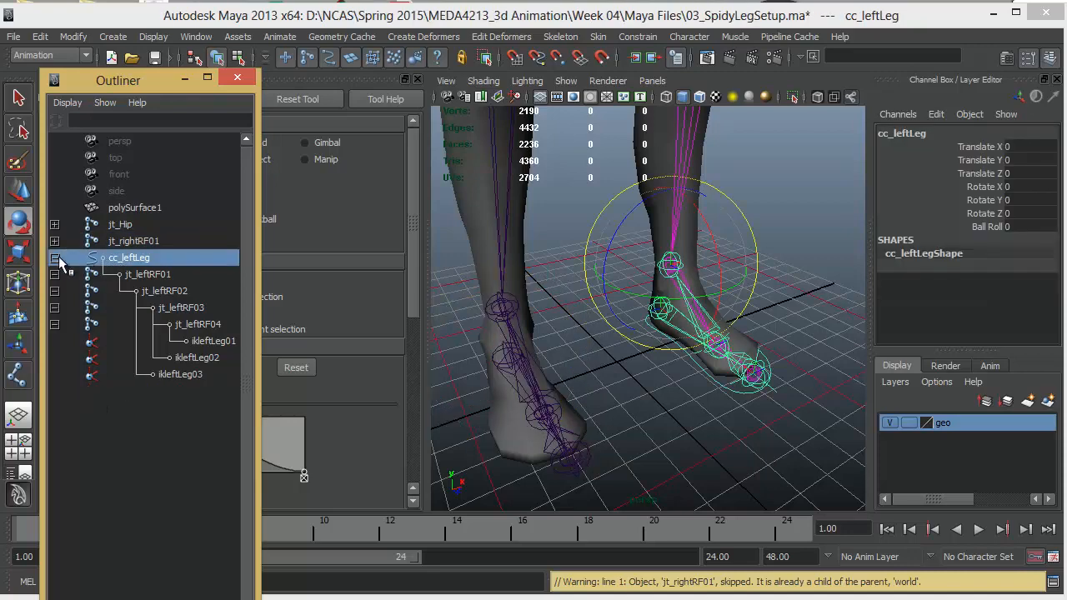
{"action": "left_click", "coordinate": [54, 258]}
{"action": "middle_click_drag", "start_coordinate": [125, 258], "coordinate": [133, 237]}
{"action": "left_click", "coordinate": [125, 258]}
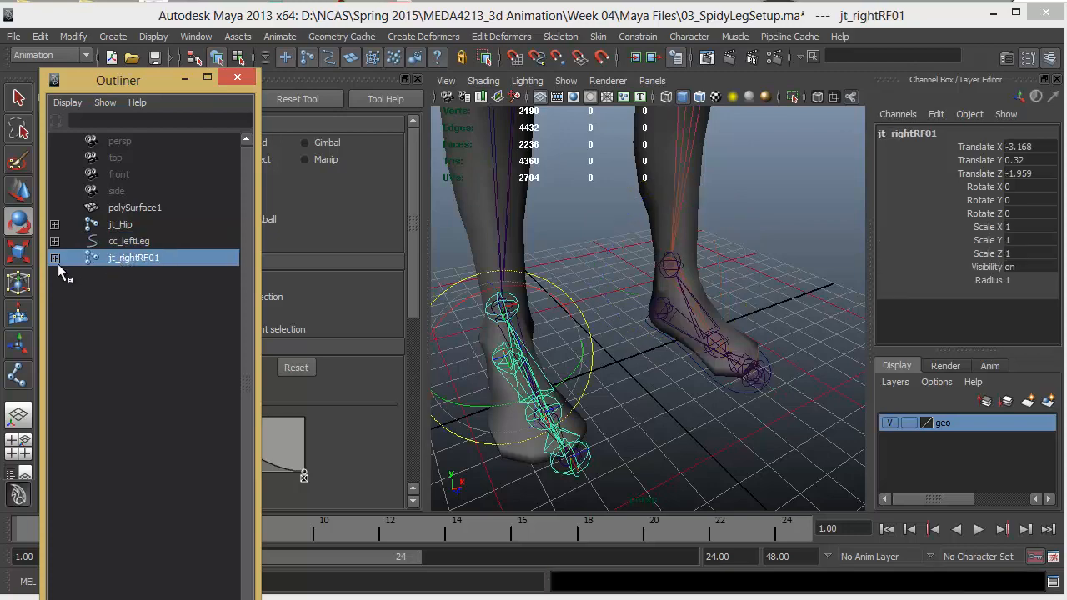
Step: Delete the mirrored IK handles ikleftLeg04, ikleftLeg05 and ikleftLeg06 from the jt_rightRF01 chain
{"action": "left_click", "coordinate": [54, 257]}
{"action": "left_click", "coordinate": [109, 241]}
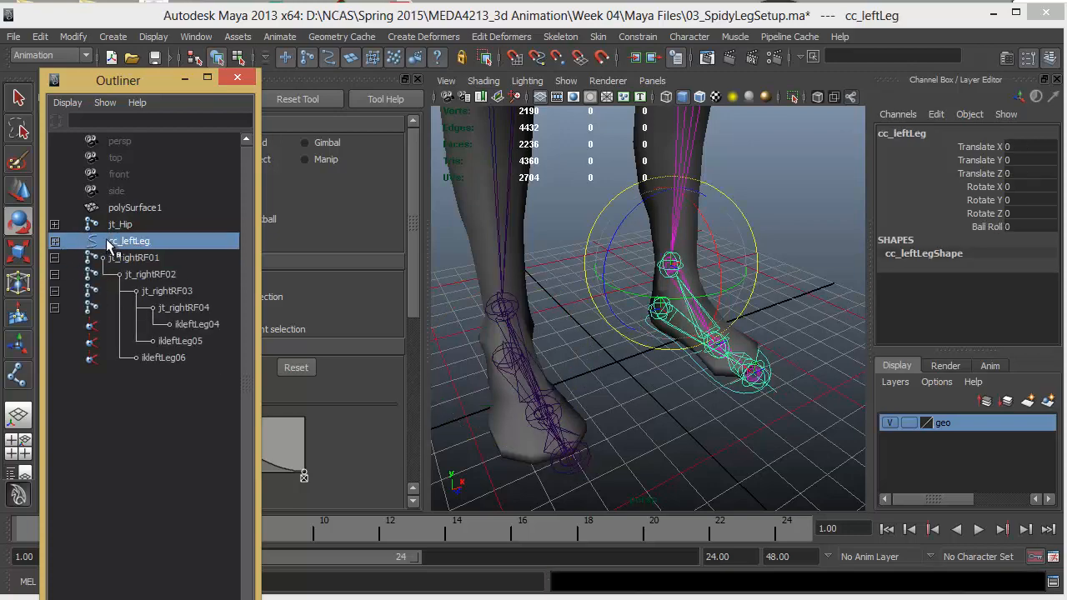
{"action": "left_click", "coordinate": [127, 229]}
{"action": "left_click", "coordinate": [127, 243]}
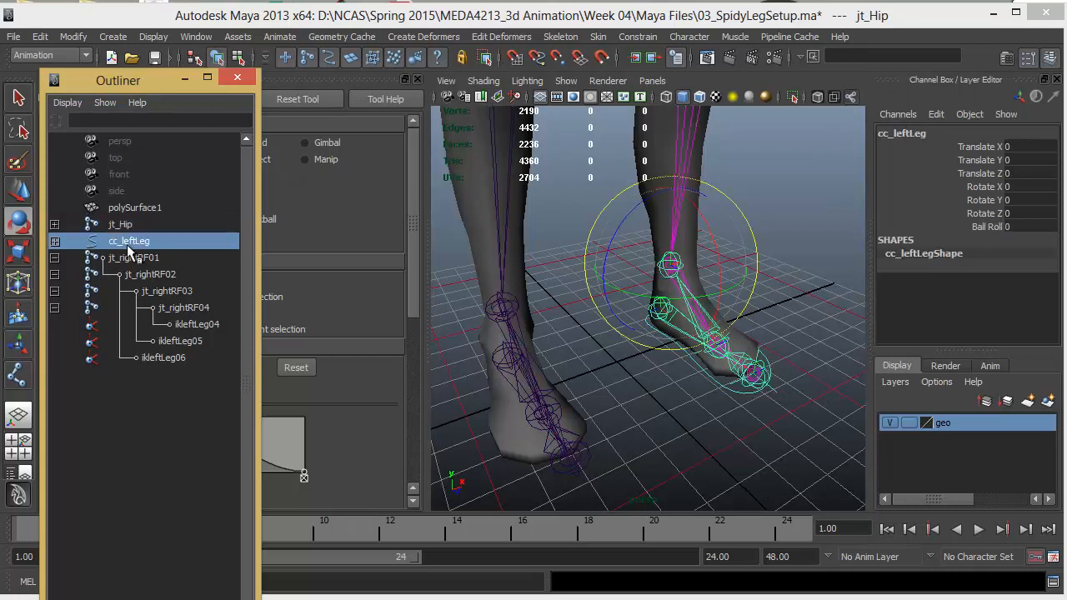
{"action": "left_click", "coordinate": [54, 257]}
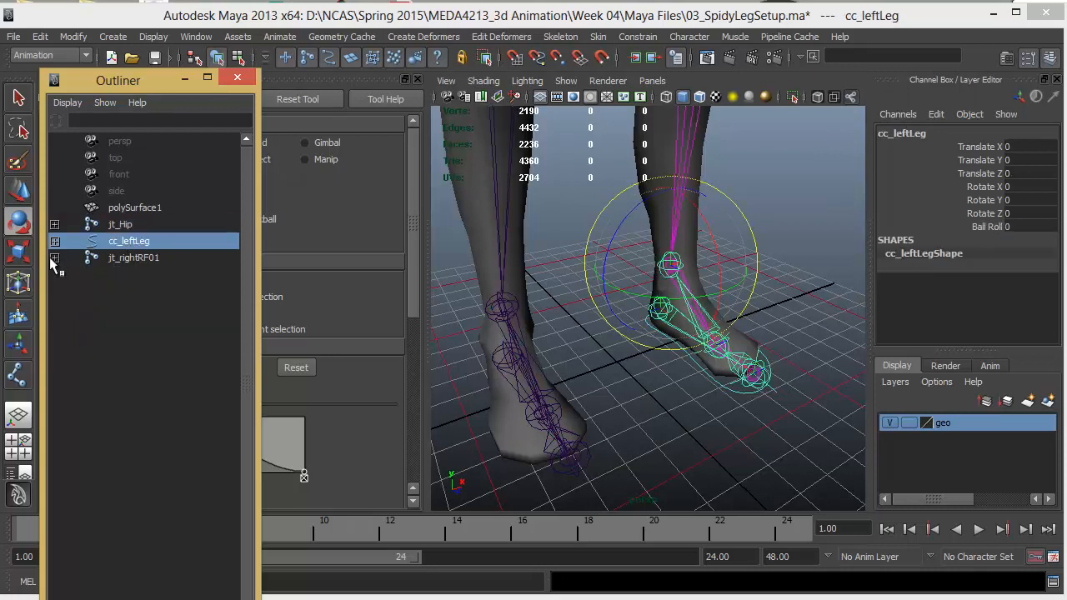
{"action": "left_click", "coordinate": [54, 257]}
{"action": "left_click", "coordinate": [124, 401]}
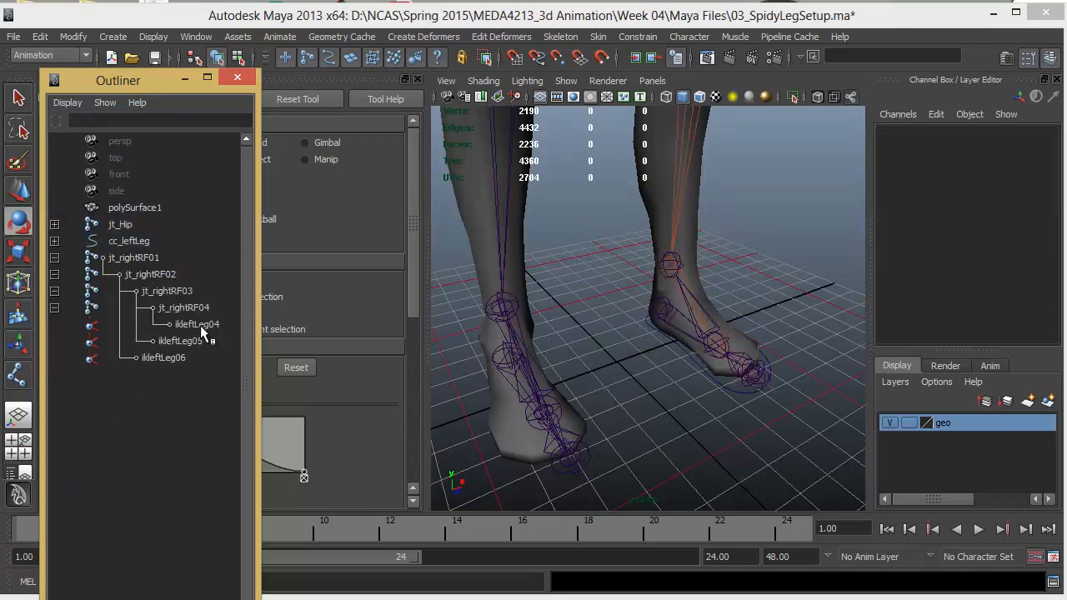
{"action": "left_click_drag", "start_coordinate": [200, 325], "coordinate": [172, 359]}
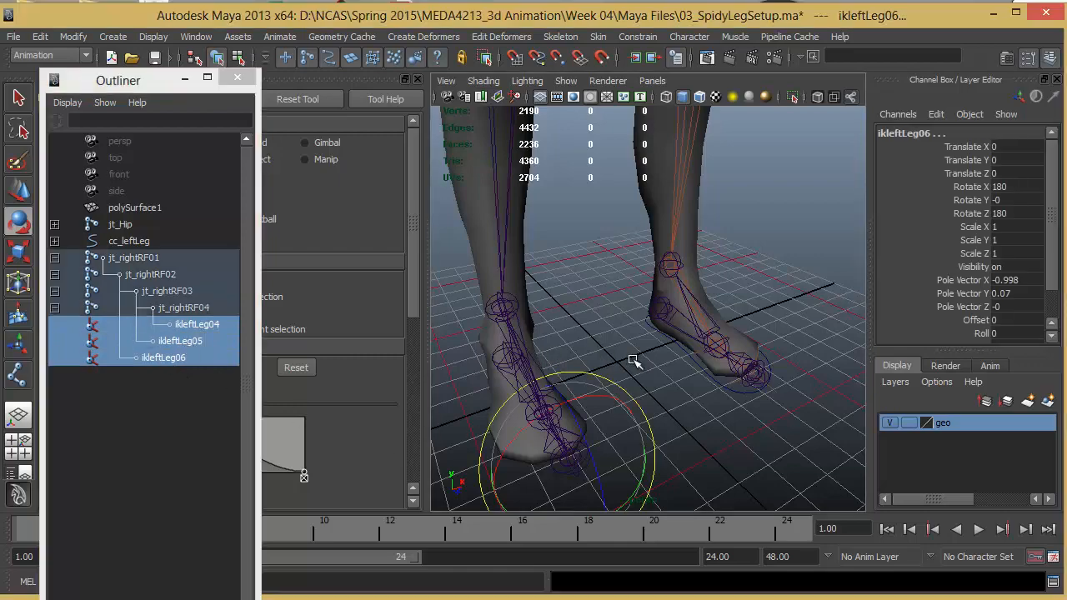
{"action": "left_click_drag", "start_coordinate": [634, 361], "coordinate": [661, 400], "text": "alt"}
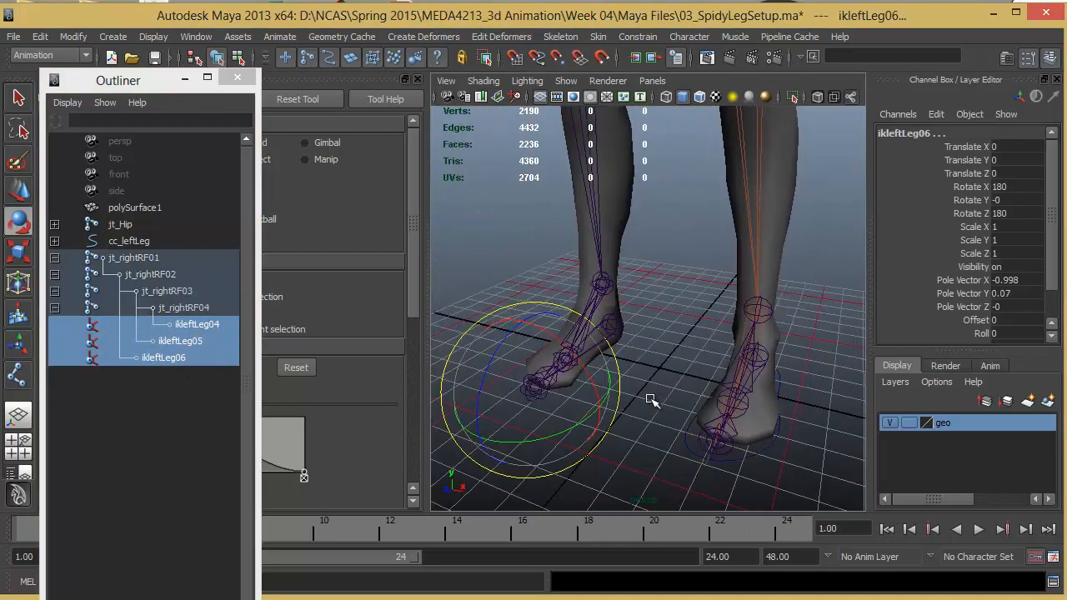
{"action": "key", "text": "Delete"}
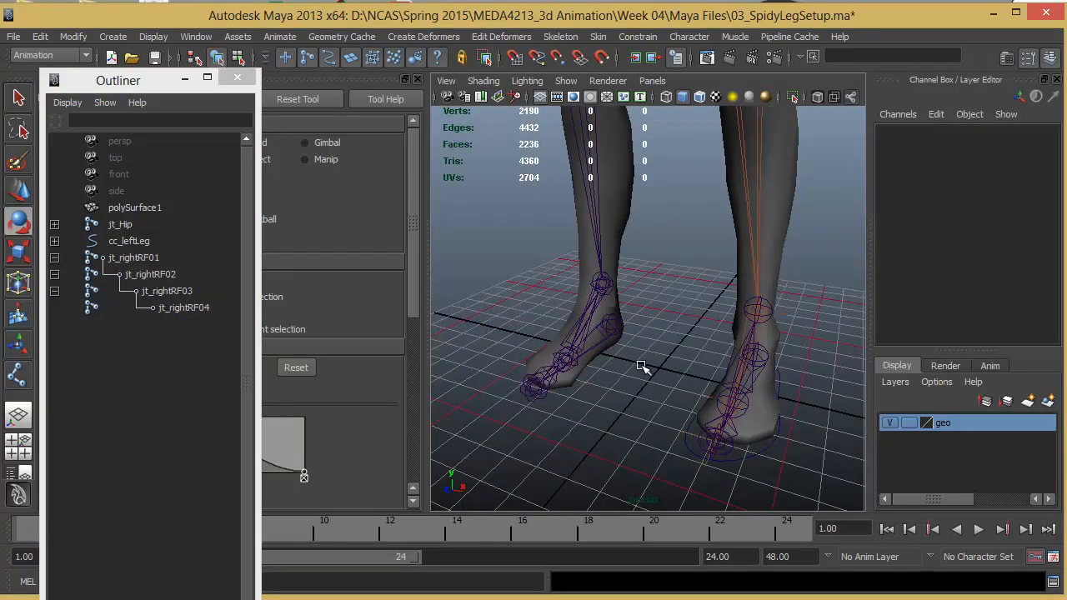
{"action": "left_click_drag", "start_coordinate": [641, 367], "coordinate": [754, 402], "text": "alt"}
{"action": "left_click", "coordinate": [722, 417]}
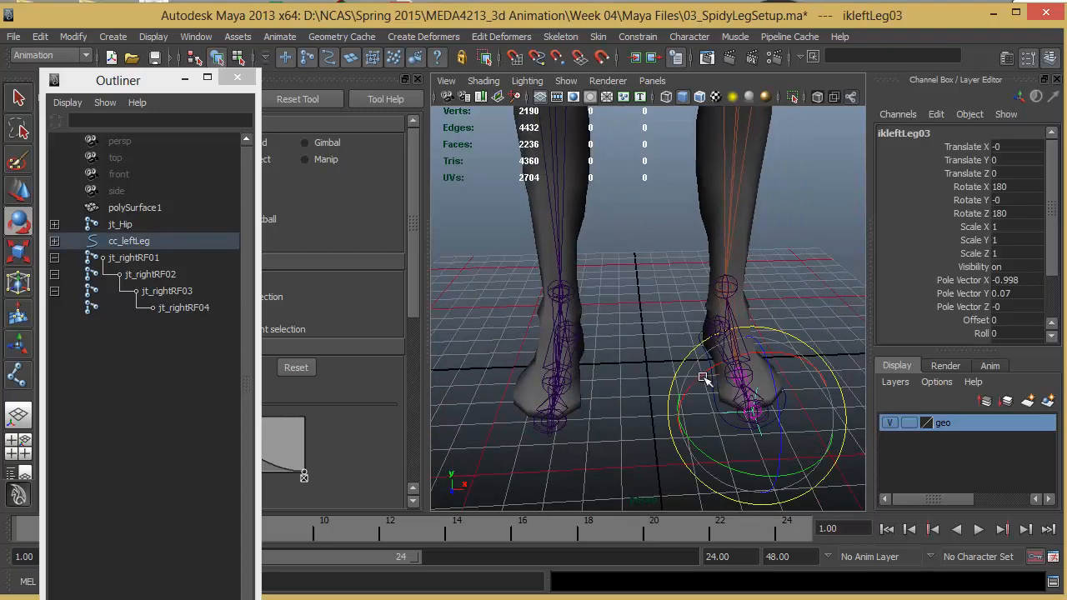
{"action": "key", "text": "Delete"}
{"action": "left_click", "coordinate": [716, 415]}
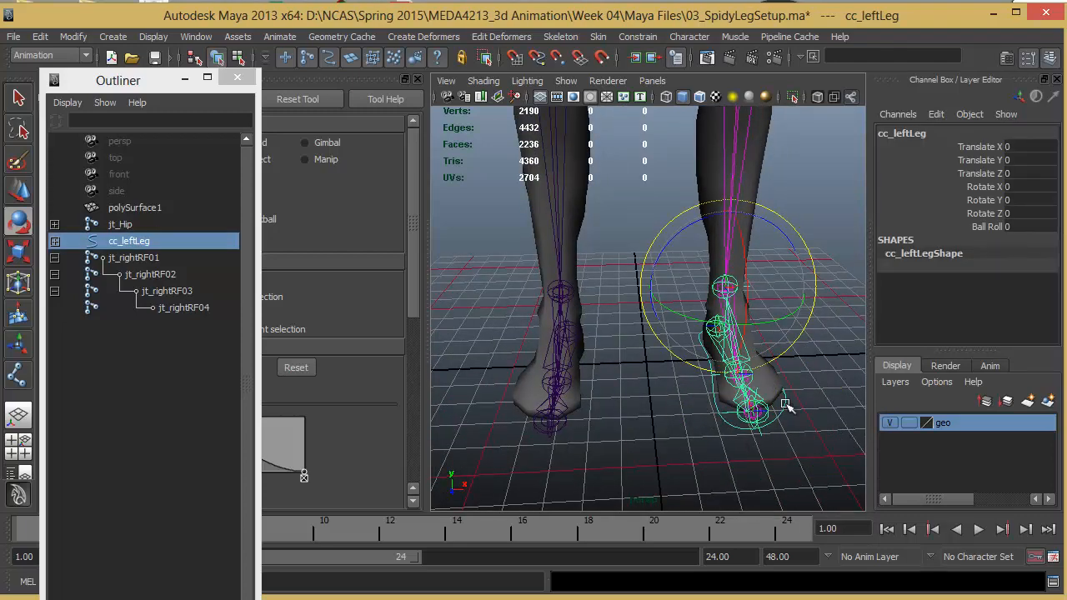
{"action": "left_click_drag", "start_coordinate": [715, 342], "coordinate": [755, 299], "text": "alt"}
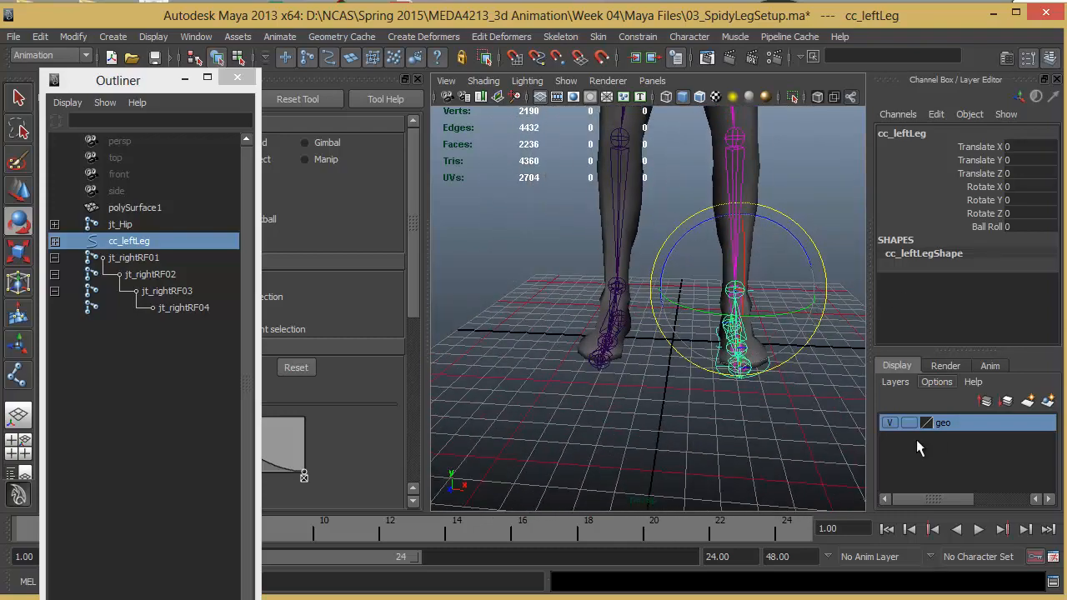
{"action": "key", "text": "ctrl+z"}
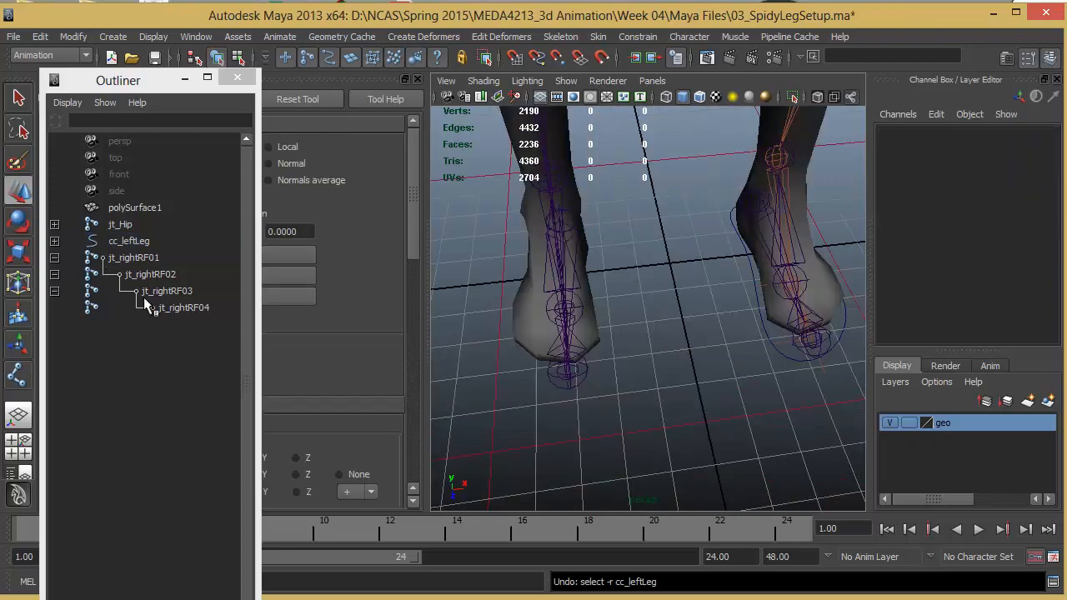
Step: Duplicate the cc_leftLeg control curve together with its hierarchy
{"action": "left_click", "coordinate": [772, 343]}
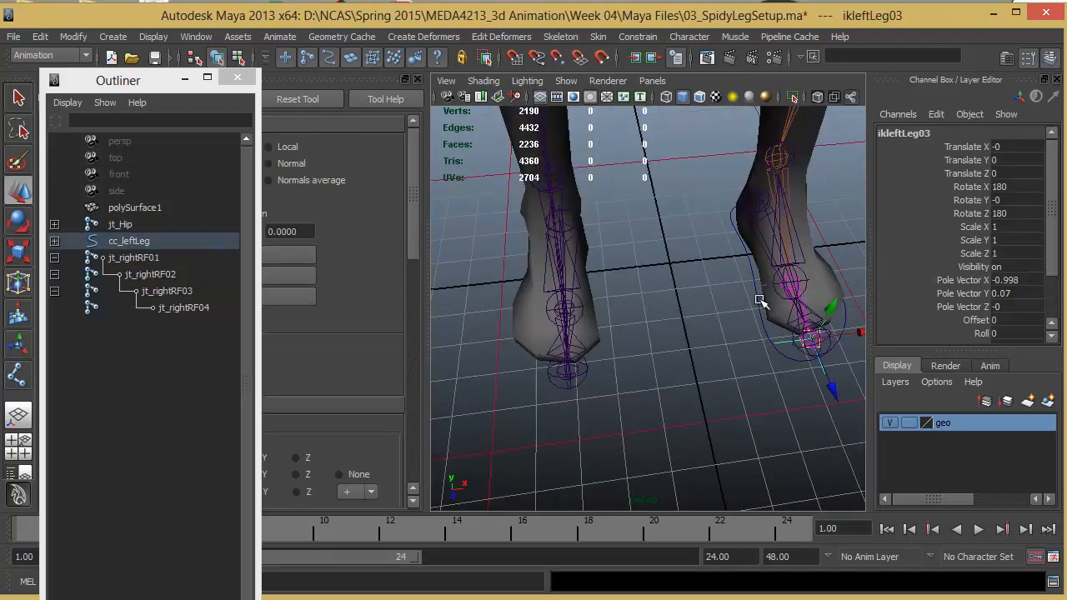
{"action": "left_click", "coordinate": [760, 322]}
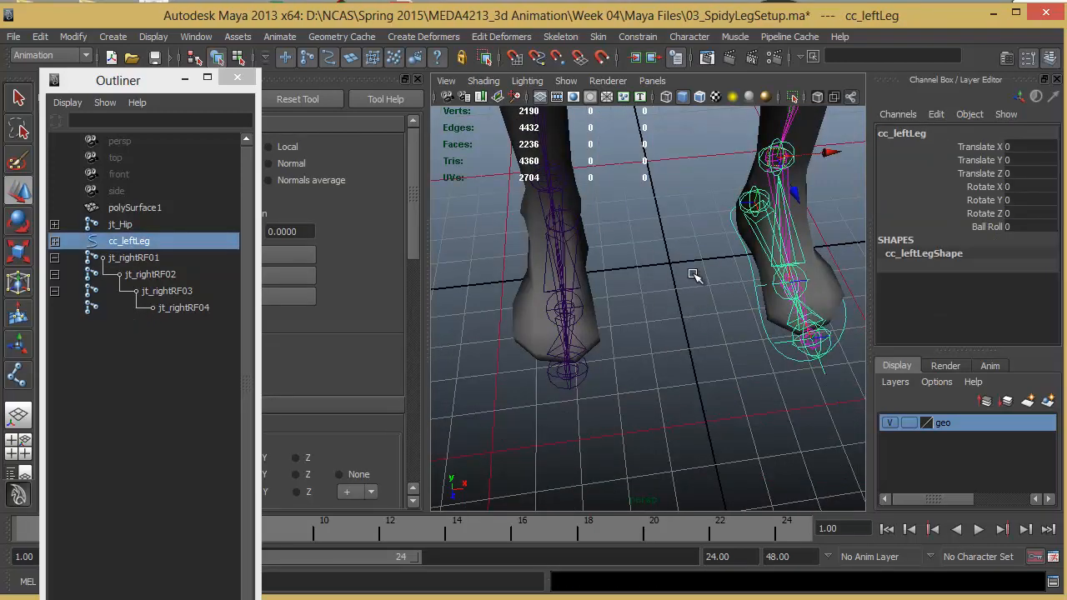
{"action": "key", "text": "ctrl+d"}
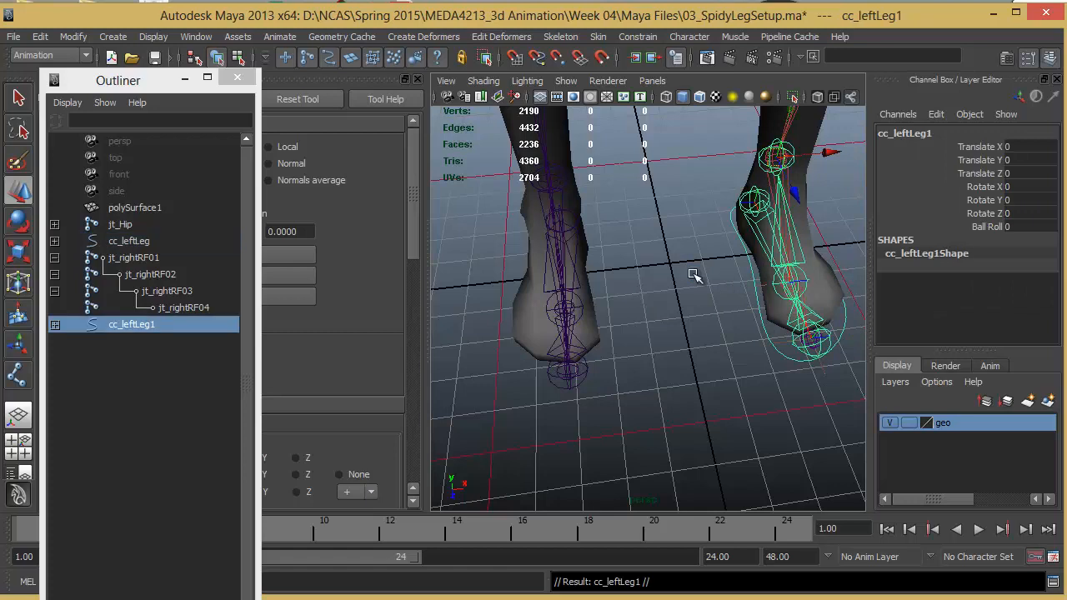
Step: Delete the jt_leftRF01 joint chain and its IK handles from under the duplicated control, leaving only the curve
{"action": "left_click", "coordinate": [54, 325]}
{"action": "left_click", "coordinate": [132, 340]}
{"action": "left_click", "coordinate": [155, 438], "text": "shift"}
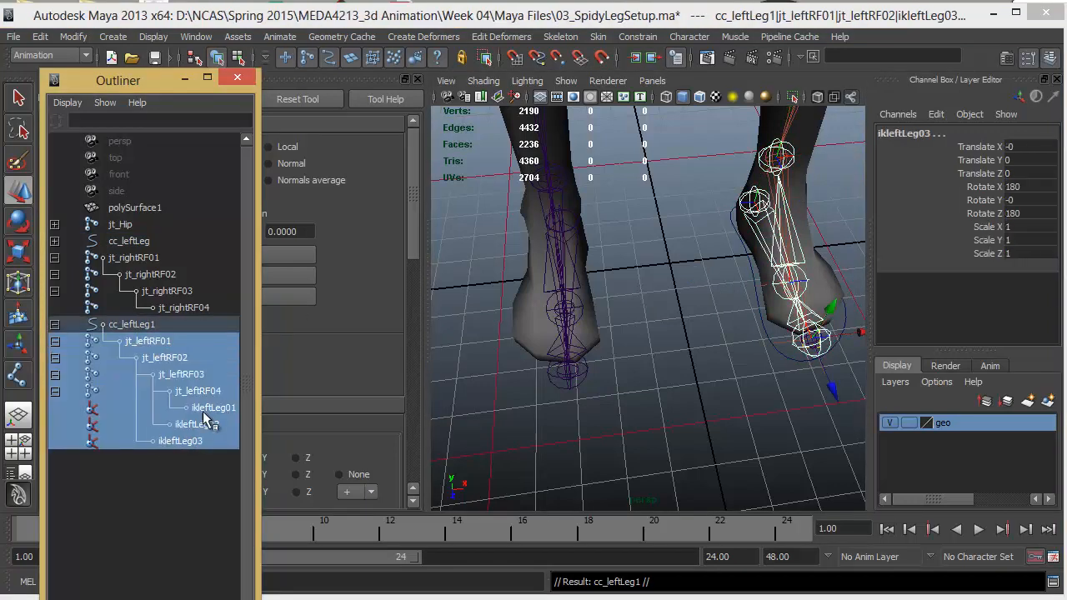
{"action": "key", "text": "Delete"}
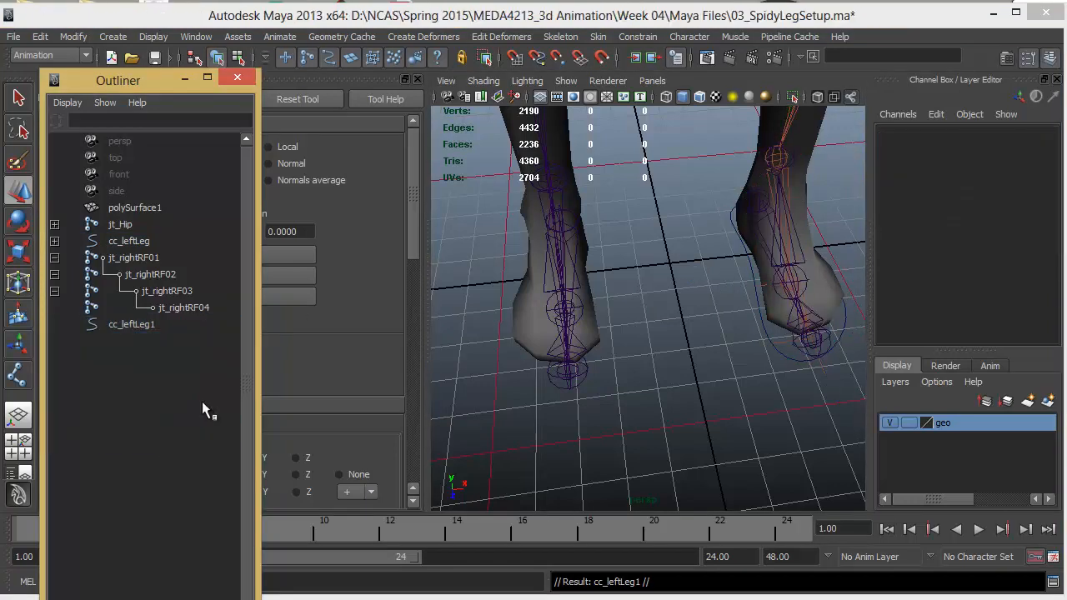
Step: Rename the duplicated control curve as cc_rightLeg
{"action": "double_click", "coordinate": [145, 323]}
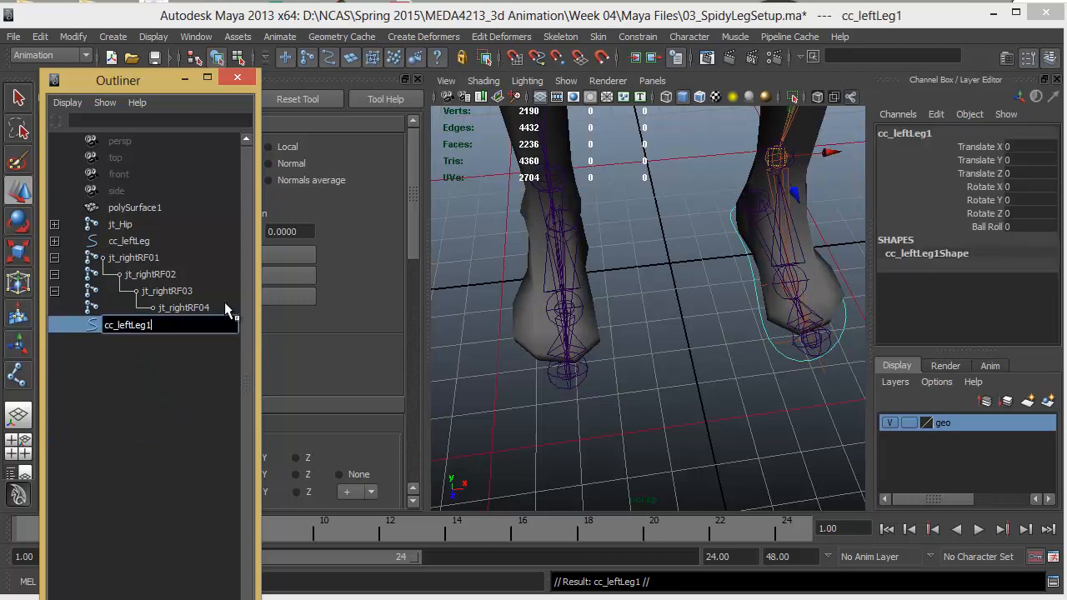
{"action": "key", "text": "BackSpace"}
{"action": "key", "text": "Right"}
{"action": "key", "text": "shift+Left"}
{"action": "key", "text": "shift+Left"}
{"action": "key", "text": "shift+Left"}
{"action": "key", "text": "shift+Left"}
{"action": "type", "text": "right"}
{"action": "key", "text": "Return"}
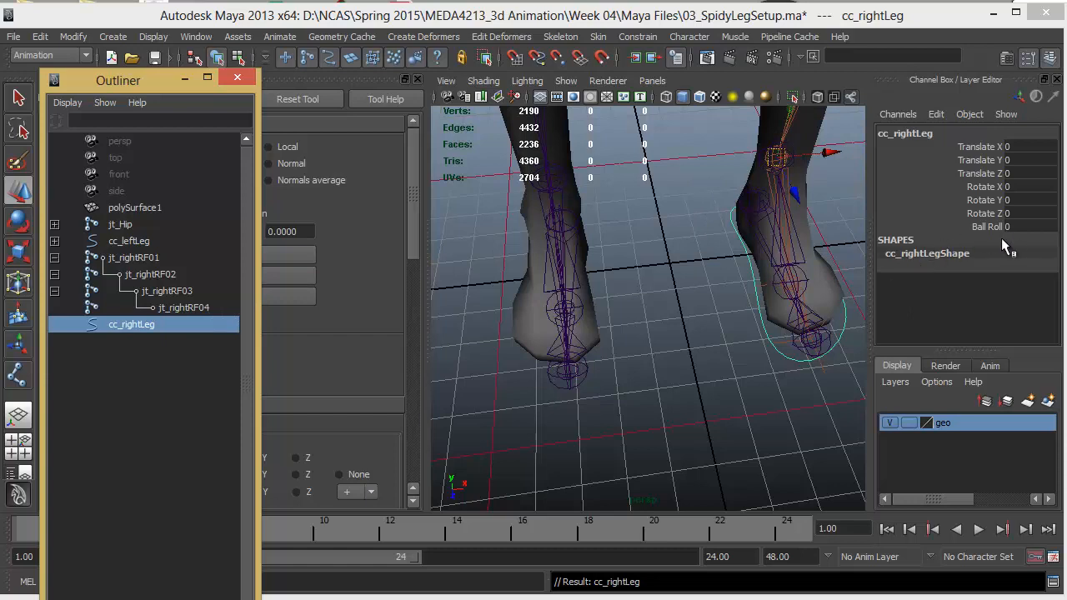
Step: Make the hidden Scale X, Scale Y and Scale Z channels of cc_rightLeg keyable through Channel Control
{"action": "left_click", "coordinate": [936, 114]}
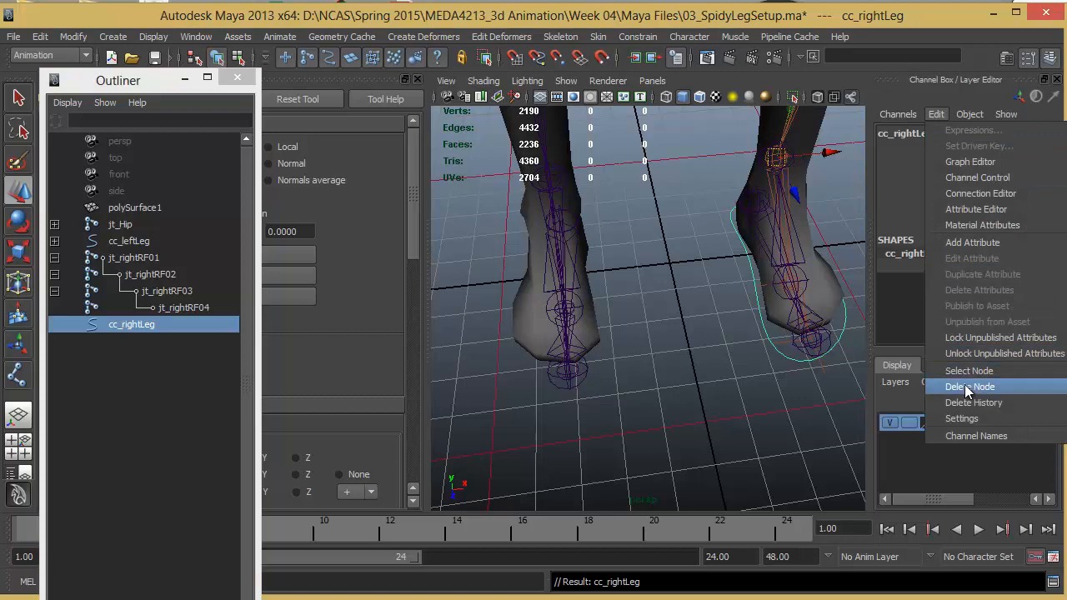
{"action": "left_click", "coordinate": [1022, 176]}
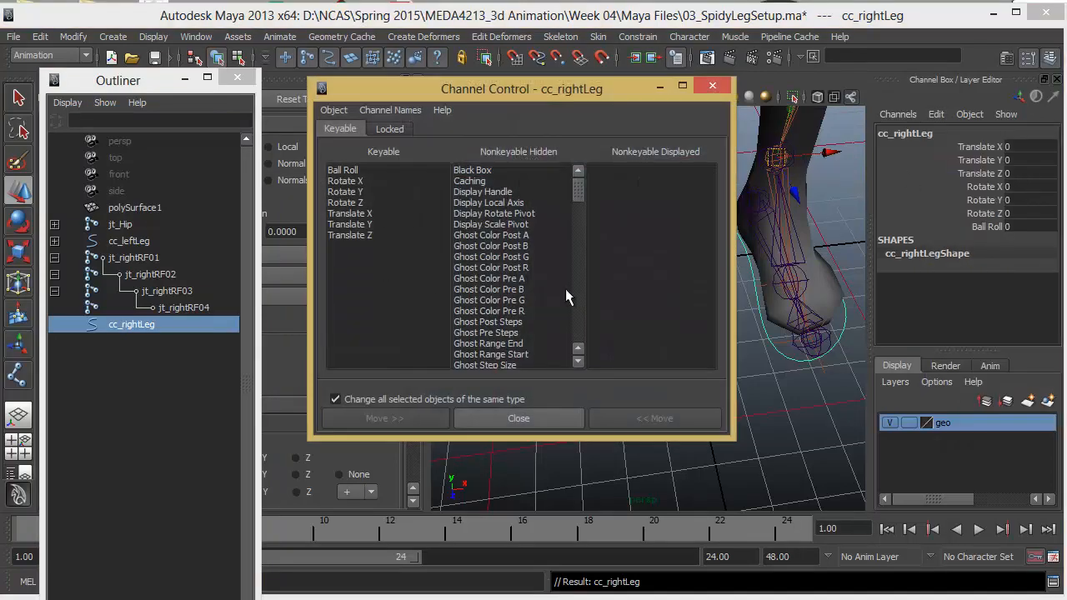
{"action": "left_click_drag", "start_coordinate": [586, 187], "coordinate": [582, 321]}
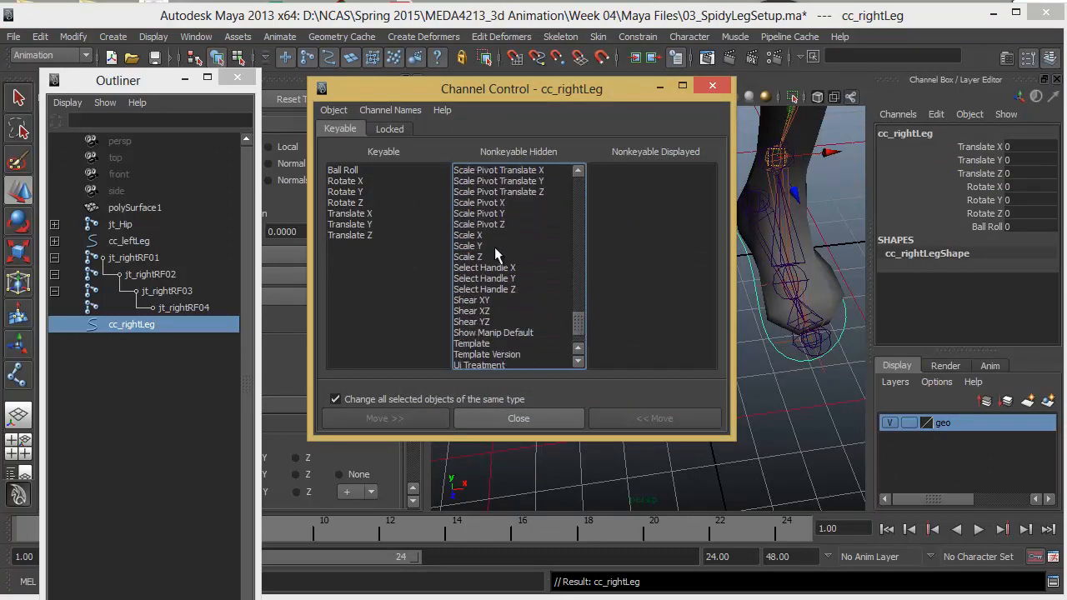
{"action": "left_click_drag", "start_coordinate": [482, 235], "coordinate": [482, 254]}
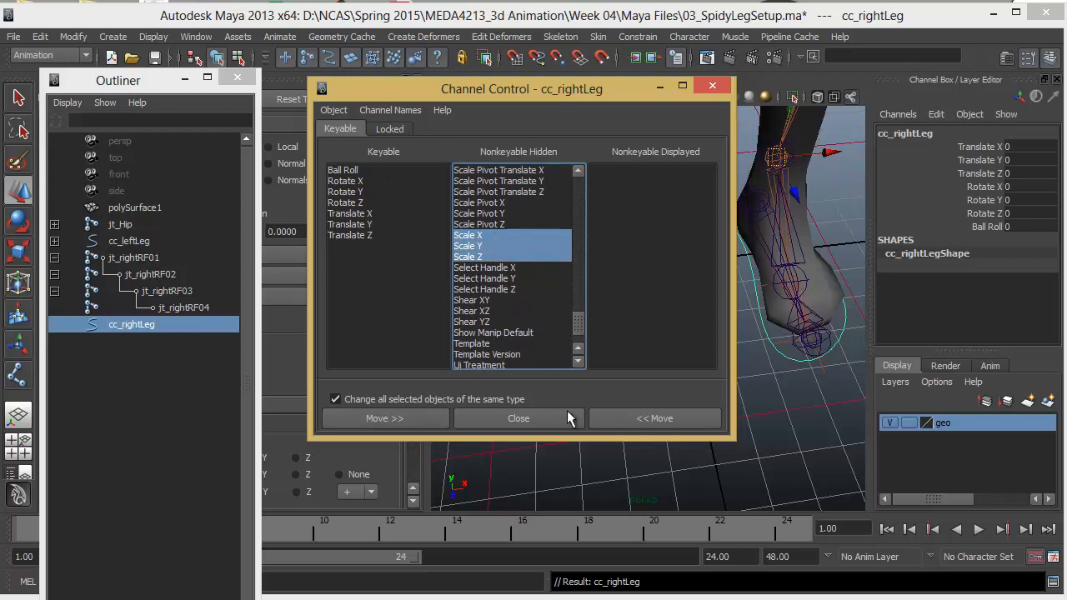
{"action": "left_click", "coordinate": [675, 418]}
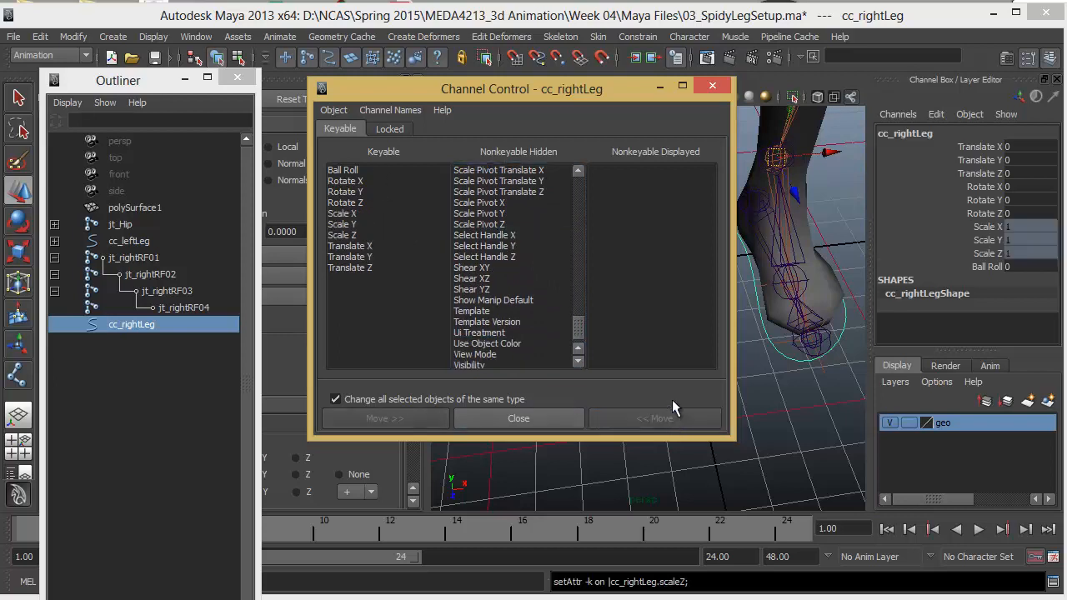
{"action": "left_click", "coordinate": [518, 417]}
Step: Unlock the three scale channels of cc_rightLeg and set its Scale X to -1
{"action": "left_click_drag", "start_coordinate": [998, 225], "coordinate": [1000, 264]}
{"action": "right_click", "coordinate": [1000, 263]}
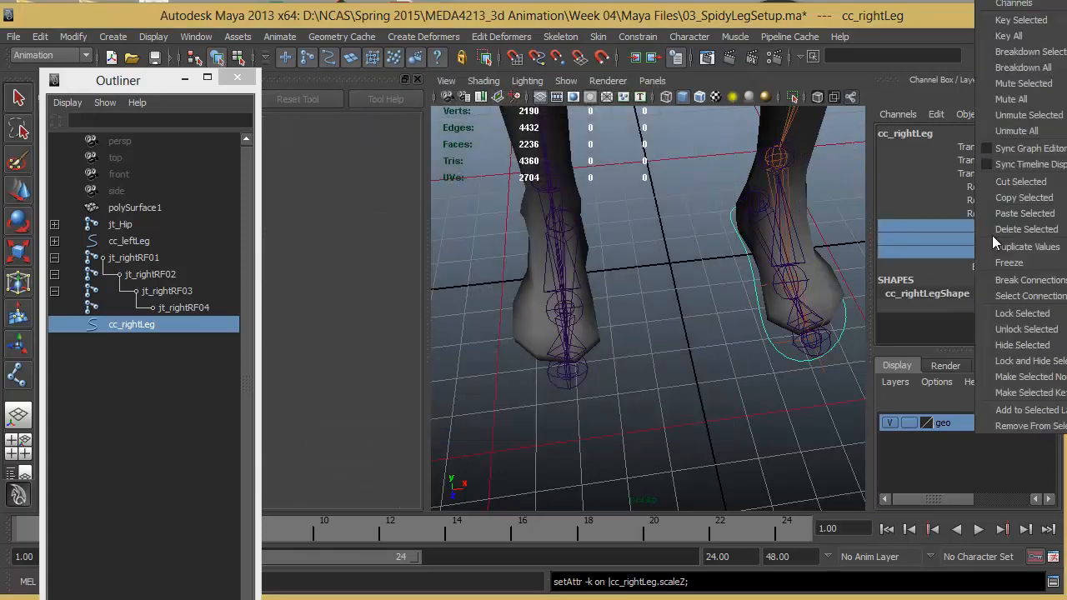
{"action": "left_click", "coordinate": [1023, 326]}
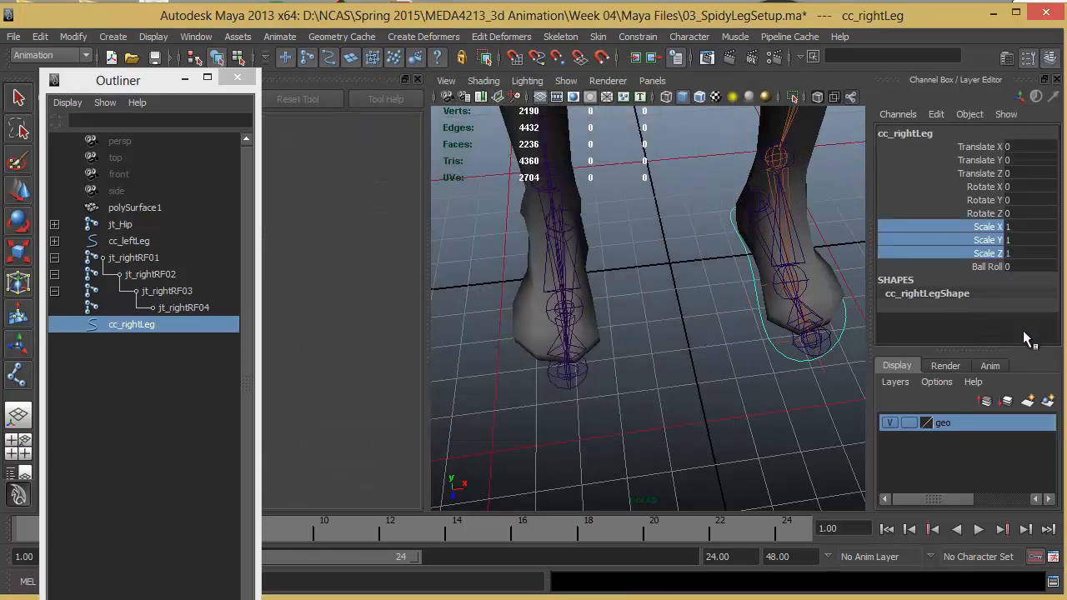
{"action": "left_click", "coordinate": [1017, 227]}
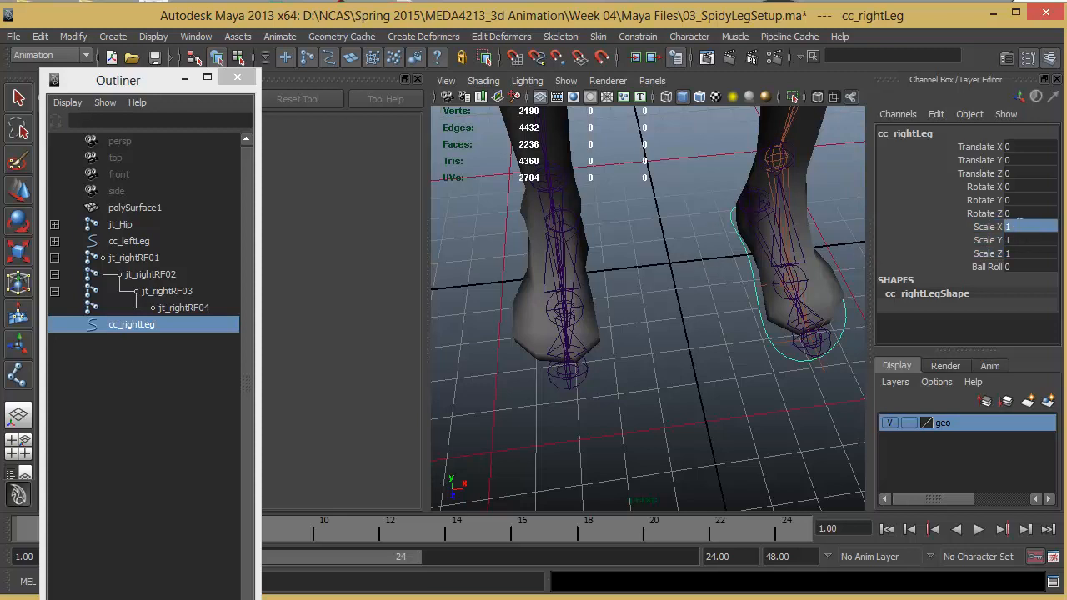
{"action": "type", "text": "-1"}
{"action": "key", "text": "Return"}
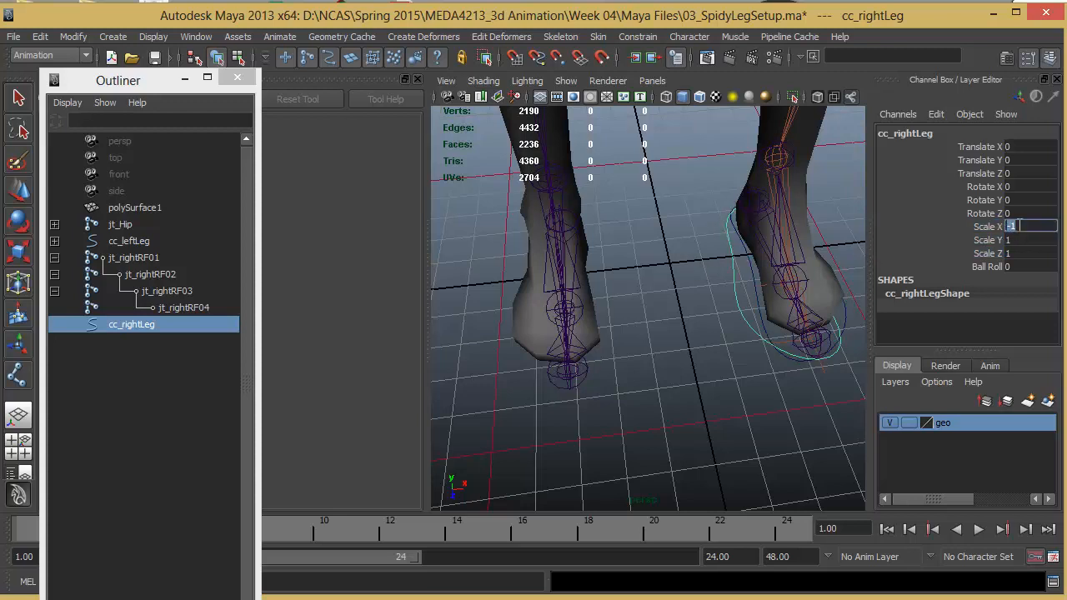
Step: Move the cc_rightLeg curve across to the right foot, point-snapping its pivot onto the right ankle joint
{"action": "type", "text": "w"}
{"action": "left_click", "coordinate": [740, 267]}
{"action": "key", "text": "w"}
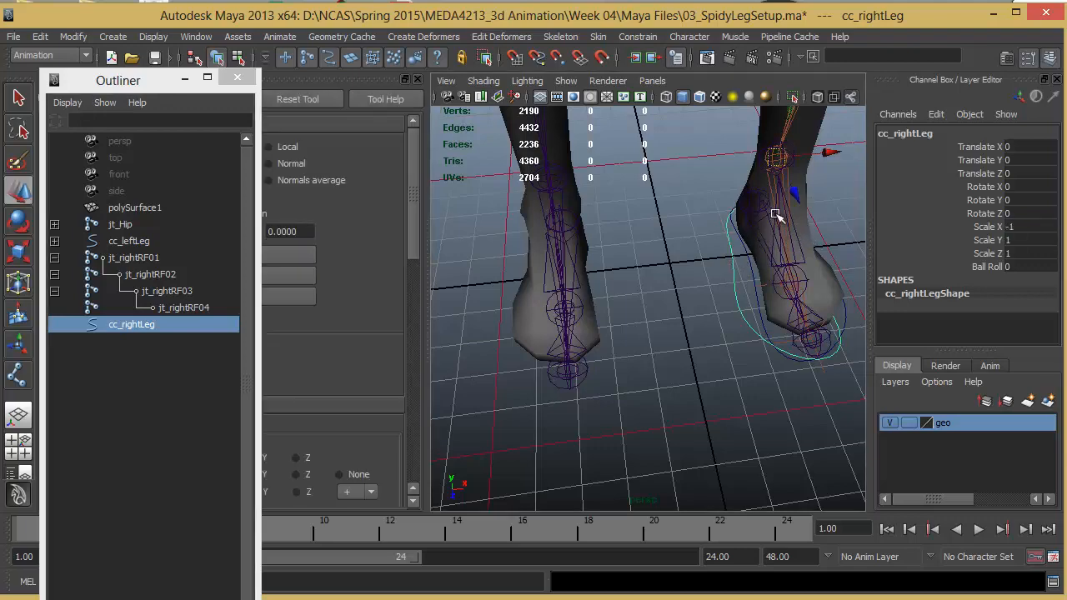
{"action": "left_click_drag", "start_coordinate": [633, 296], "coordinate": [822, 226], "text": "alt"}
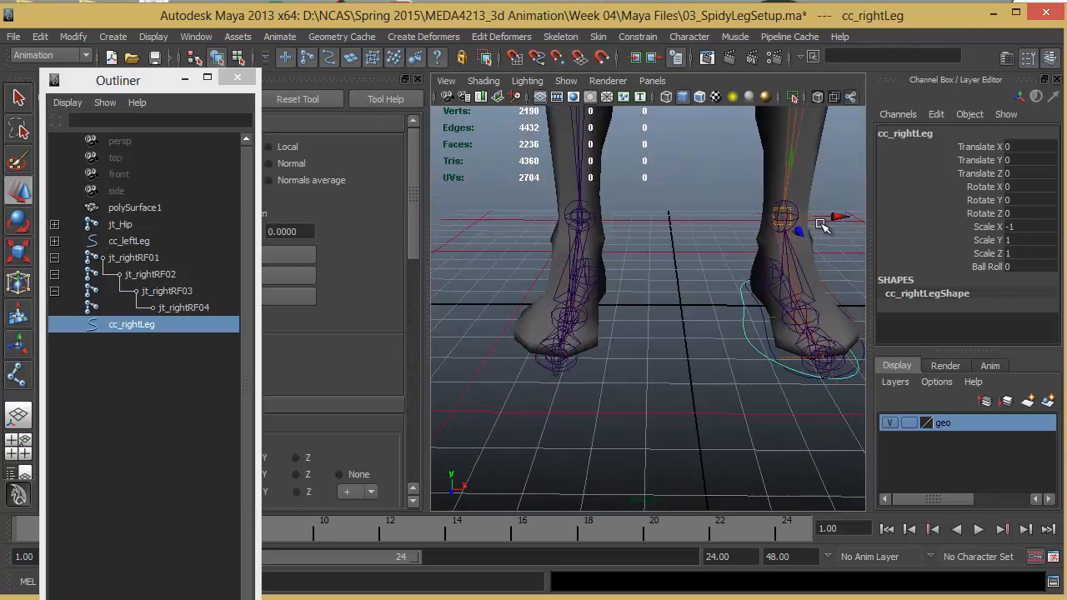
{"action": "left_click_drag", "start_coordinate": [612, 232], "coordinate": [658, 291], "text": "alt"}
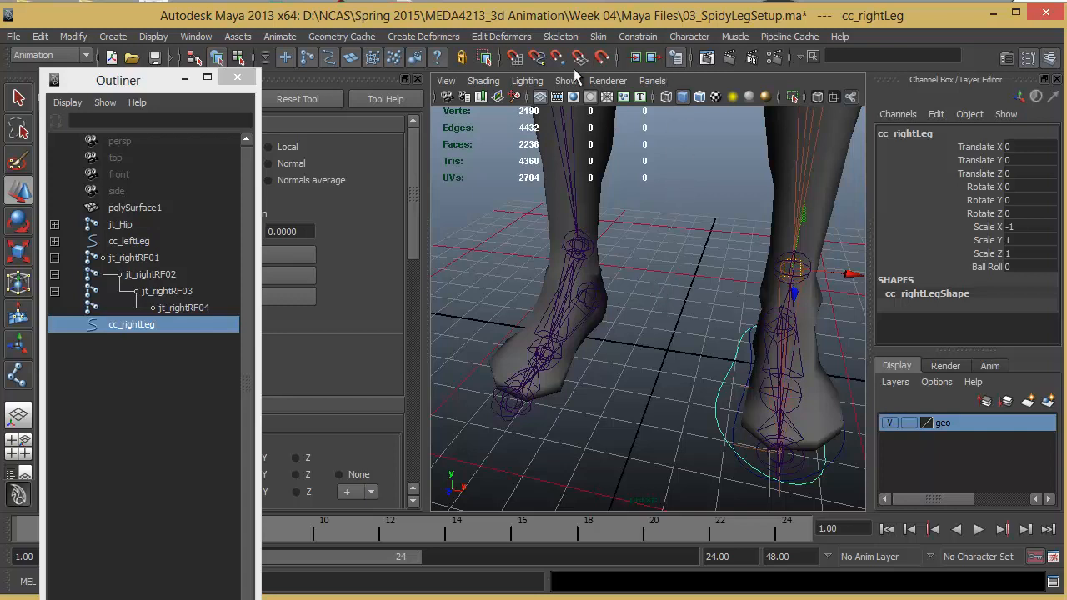
{"action": "key", "text": "v"}
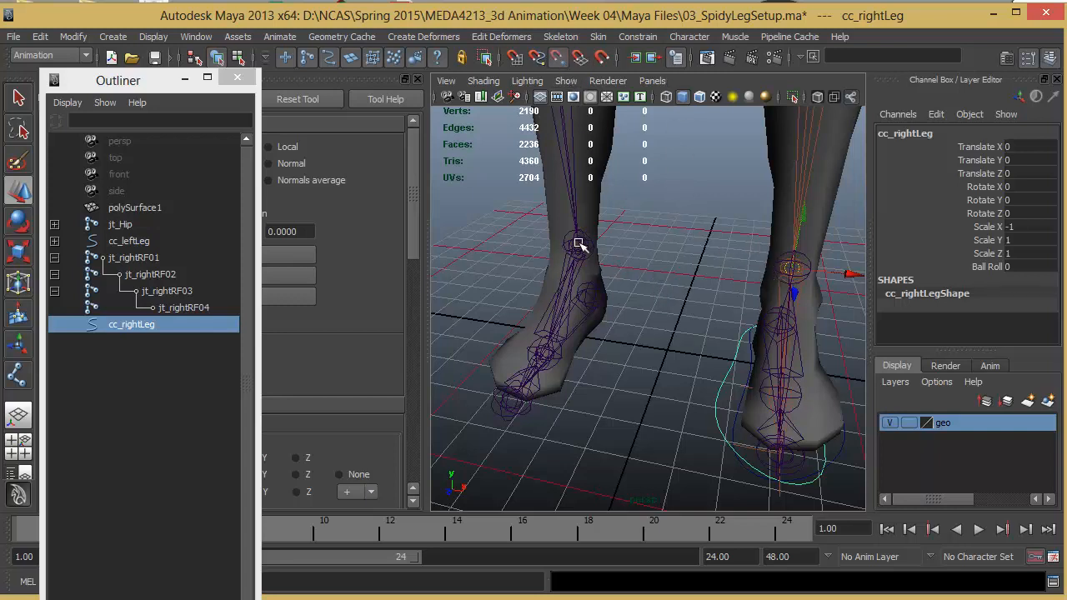
{"action": "mouse_move", "coordinate": [580, 244]}
{"action": "middle_mouse_down"}
{"action": "mouse_move", "coordinate": [579, 235]}
{"action": "mouse_move", "coordinate": [579, 245]}
{"action": "middle_mouse_up"}
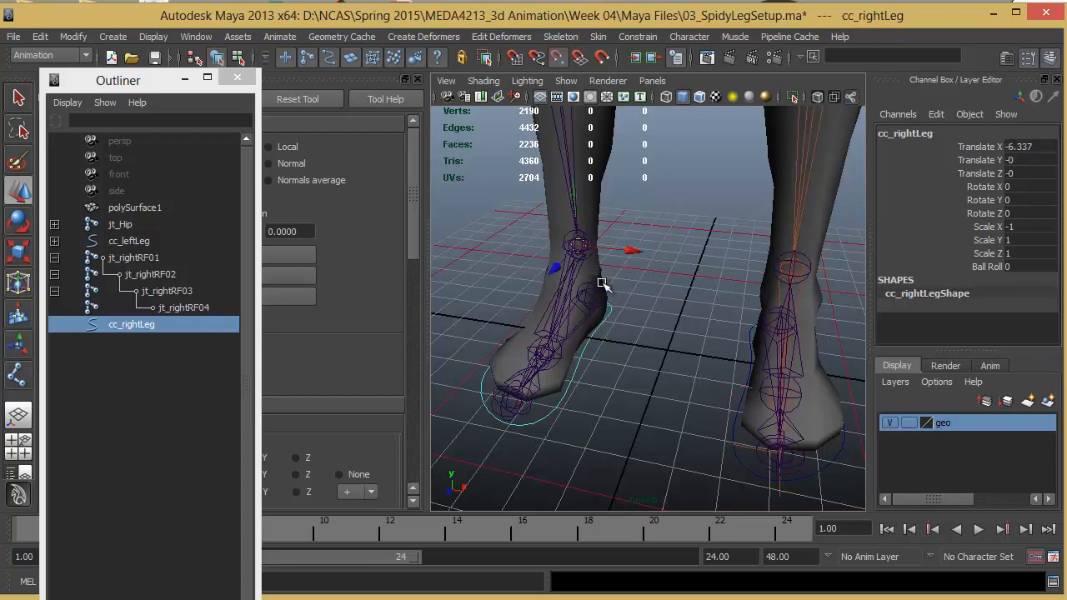
Step: Hide the geo layer and inspect how the cc_rightLeg curve sits around the right foot joints
{"action": "left_click", "coordinate": [890, 423]}
{"action": "key", "text": "v"}
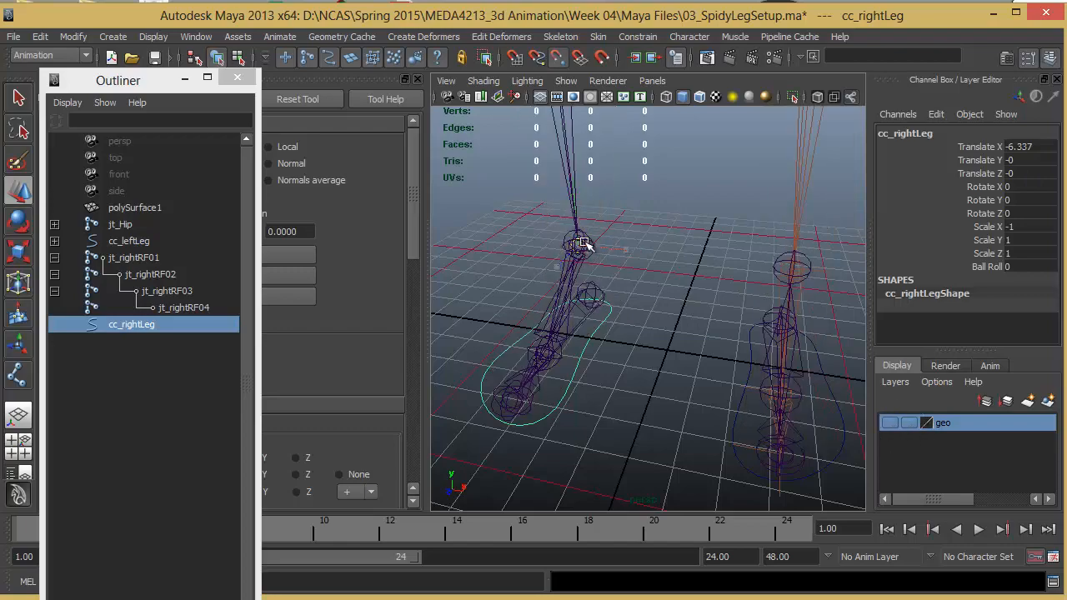
{"action": "left_click_drag", "start_coordinate": [626, 374], "coordinate": [614, 341], "text": "alt"}
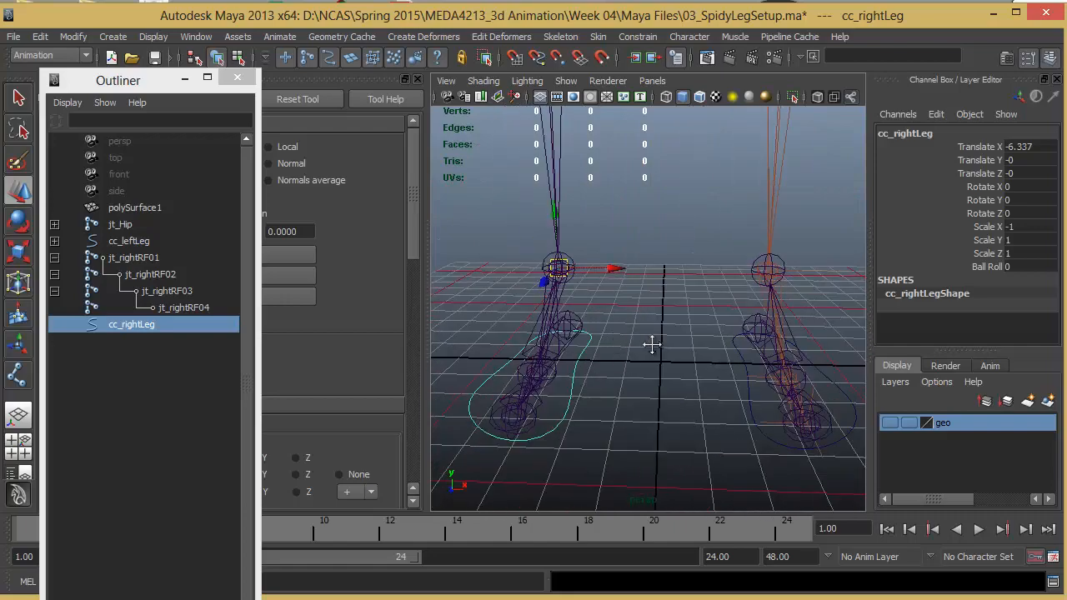
{"action": "middle_click_drag", "start_coordinate": [651, 344], "coordinate": [677, 324], "text": "alt"}
{"action": "right_click_drag", "start_coordinate": [677, 323], "coordinate": [538, 334], "text": "alt"}
{"action": "left_click_drag", "start_coordinate": [622, 341], "coordinate": [700, 309], "text": "alt"}
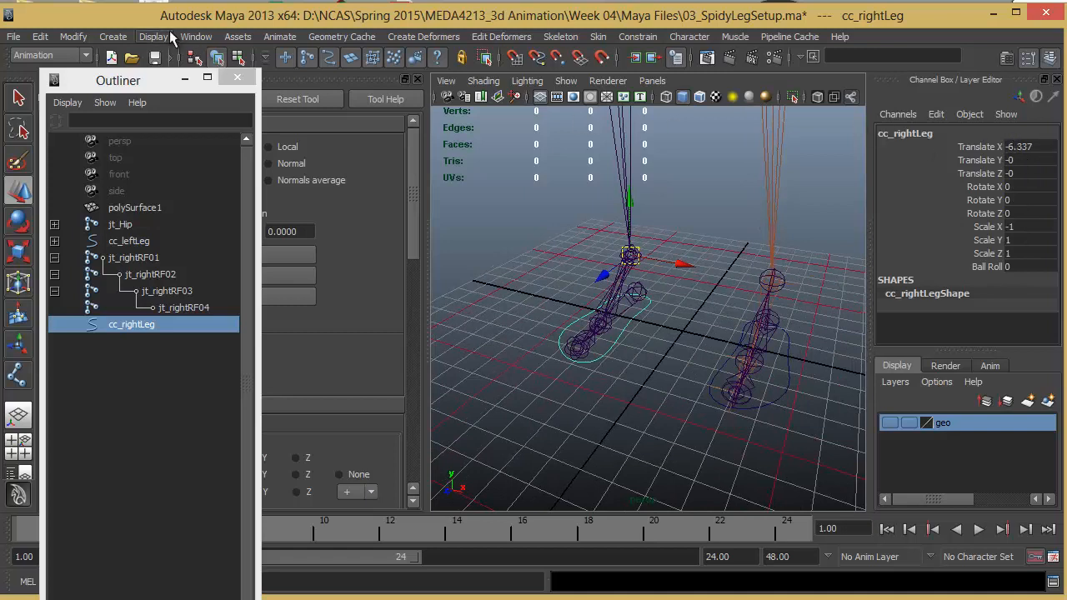
Step: Freeze the transformations of cc_rightLeg and delete its history
{"action": "left_click", "coordinate": [75, 36]}
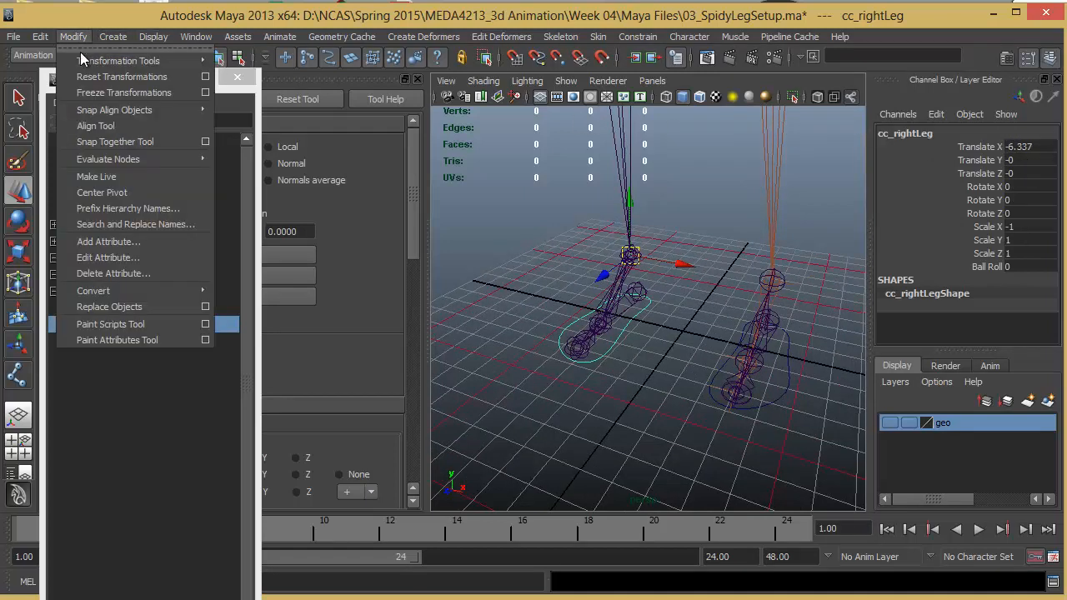
{"action": "left_click", "coordinate": [121, 91]}
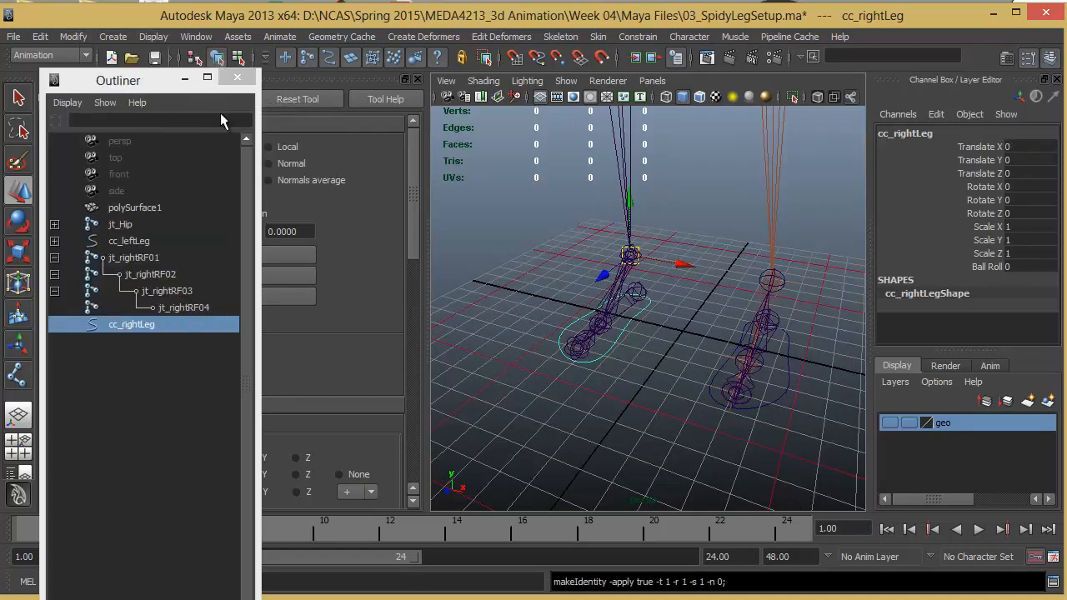
{"action": "left_click", "coordinate": [49, 36]}
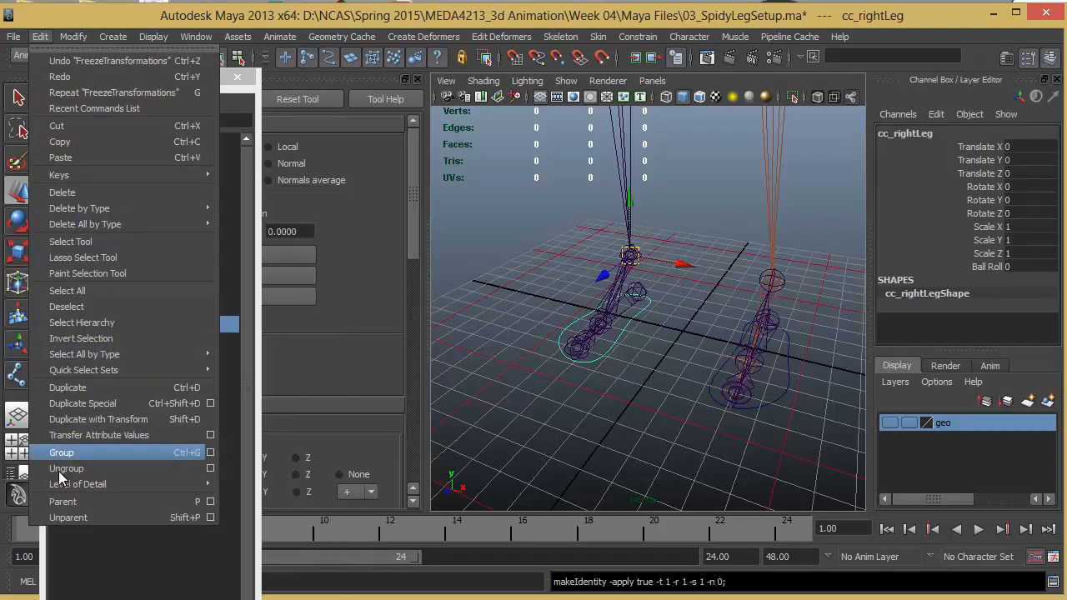
{"action": "mouse_move", "coordinate": [103, 209]}
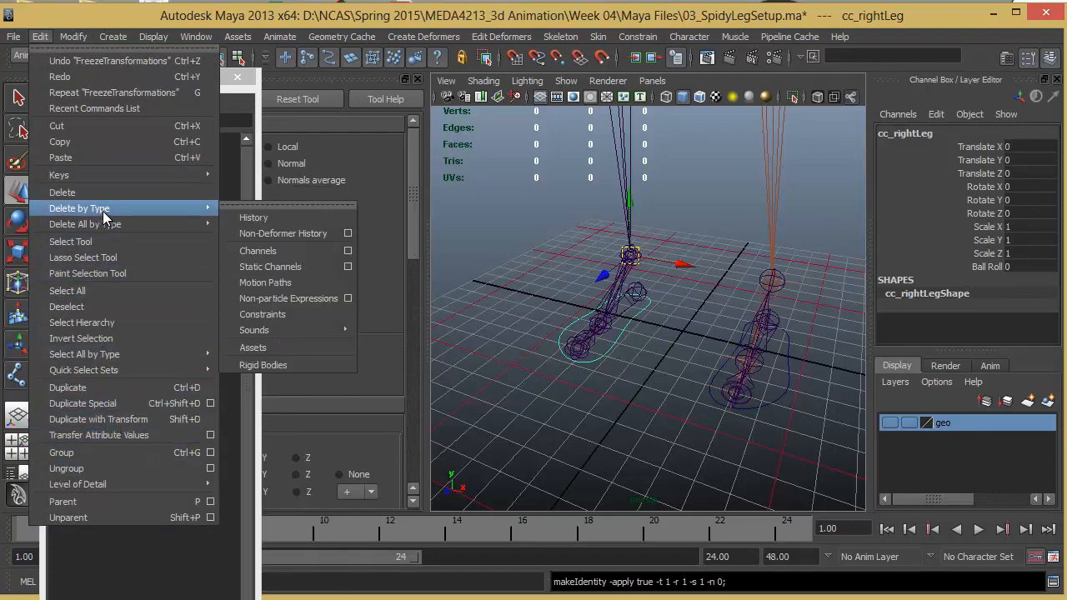
{"action": "left_click", "coordinate": [324, 218]}
Step: Parent the jt_rightRF01 reverse-foot chain to the cc_rightLeg control curve
{"action": "left_click_drag", "start_coordinate": [646, 350], "coordinate": [791, 317], "text": "alt"}
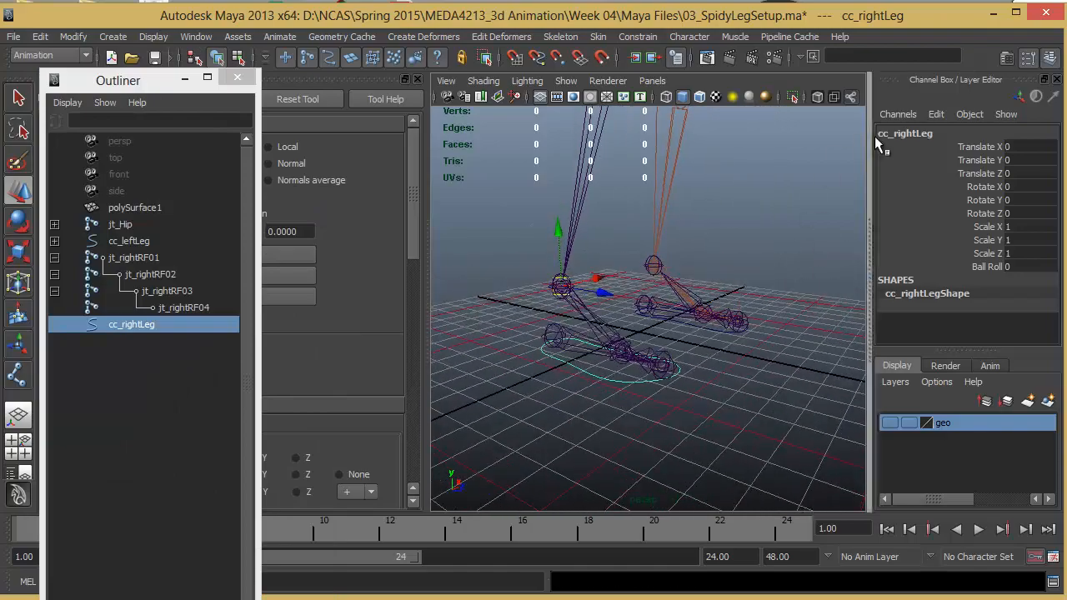
{"action": "left_click_drag", "start_coordinate": [560, 402], "coordinate": [472, 402], "text": "alt"}
{"action": "right_click_drag", "start_coordinate": [472, 402], "coordinate": [685, 433], "text": "alt"}
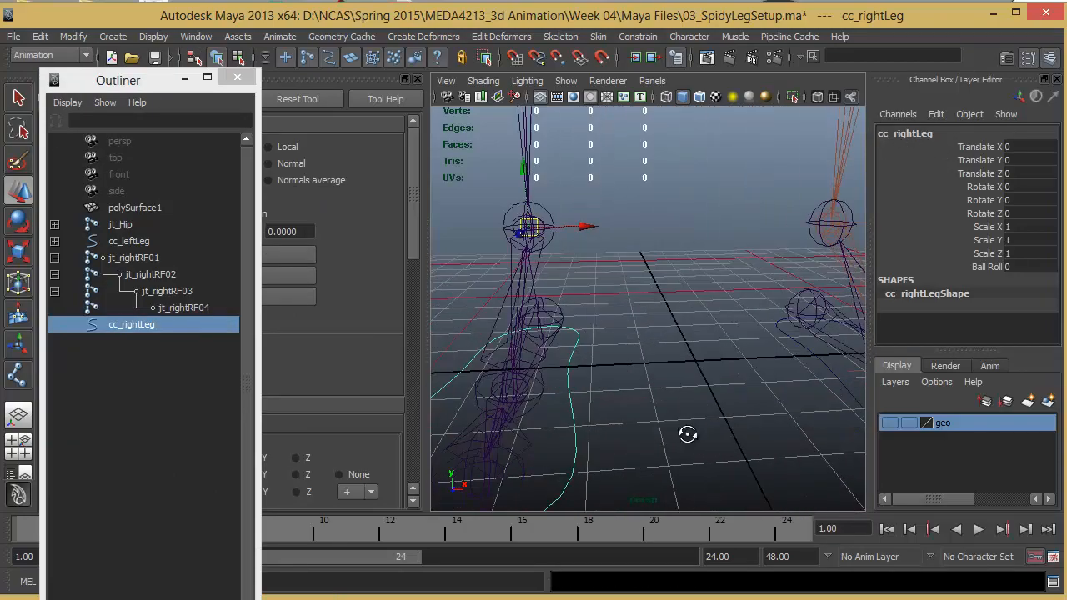
{"action": "left_click_drag", "start_coordinate": [686, 433], "coordinate": [678, 434], "text": "alt"}
{"action": "middle_click_drag", "start_coordinate": [679, 433], "coordinate": [718, 379], "text": "alt"}
{"action": "left_click_drag", "start_coordinate": [718, 379], "coordinate": [708, 257], "text": "alt"}
{"action": "left_click", "coordinate": [713, 292]}
{"action": "left_click", "coordinate": [726, 269]}
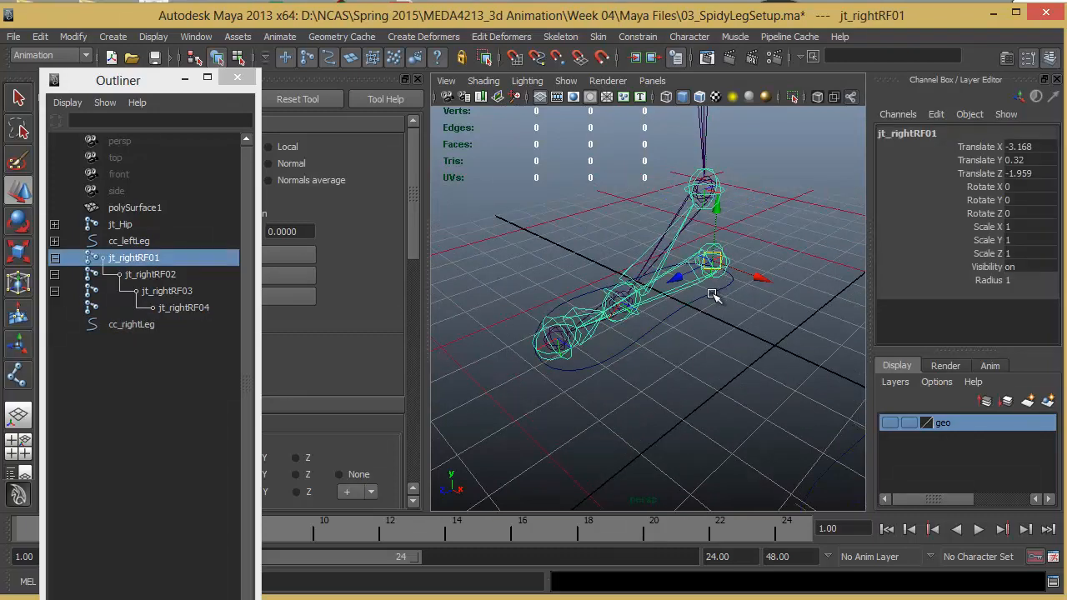
{"action": "left_click", "coordinate": [714, 293], "text": "shift"}
{"action": "key", "text": "p"}
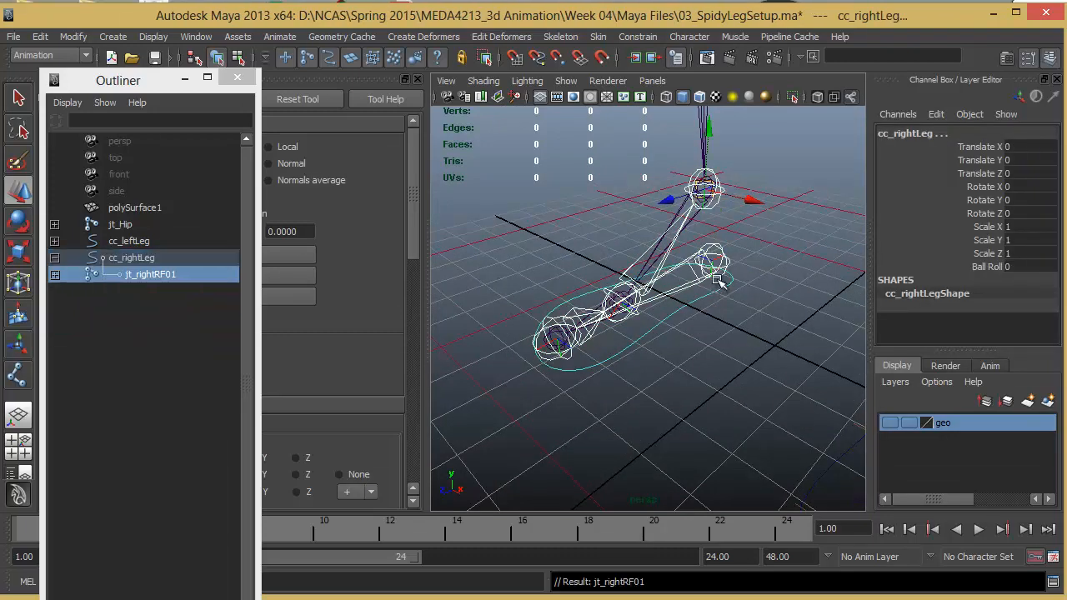
Step: Select cc_rightLeg and expand the whole jt_rightRF01 joint chain beneath it in the Outliner
{"action": "left_click", "coordinate": [709, 304]}
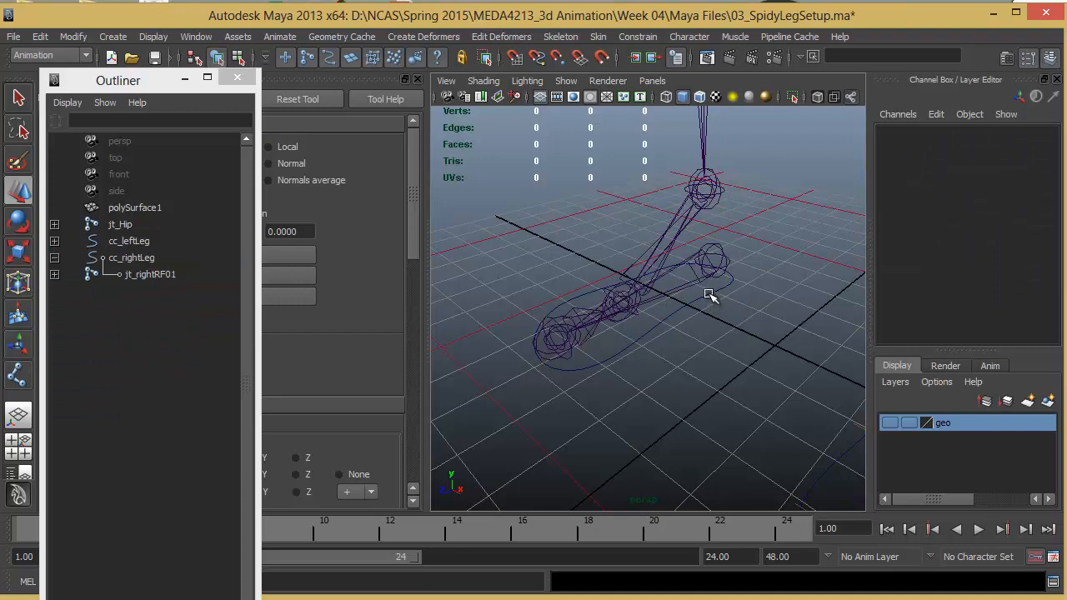
{"action": "left_click", "coordinate": [708, 294]}
{"action": "left_click", "coordinate": [54, 274], "text": "shift"}
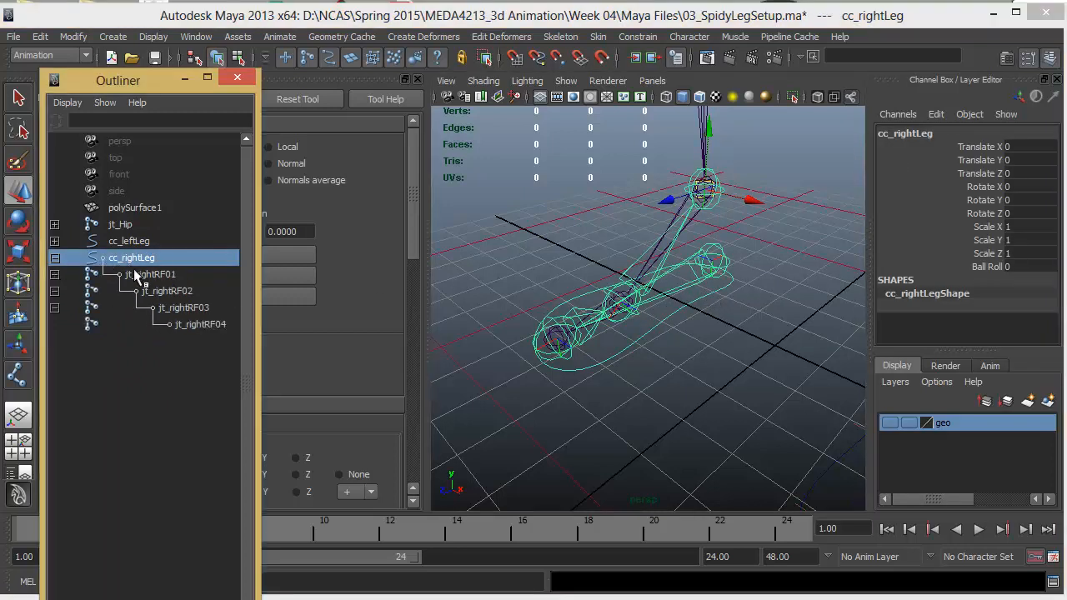
Step: Create an IK handle with the ikRPsolver from the jt_rightLeg hip joint to the right ankle joint
{"action": "left_click_drag", "start_coordinate": [674, 305], "coordinate": [725, 376], "text": "alt"}
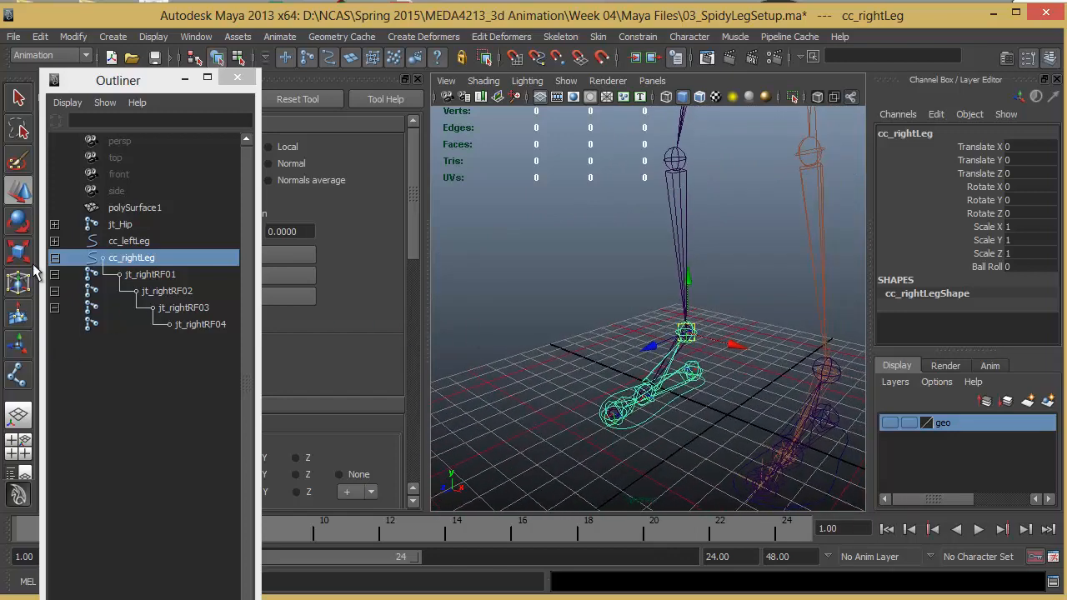
{"action": "left_click", "coordinate": [644, 36]}
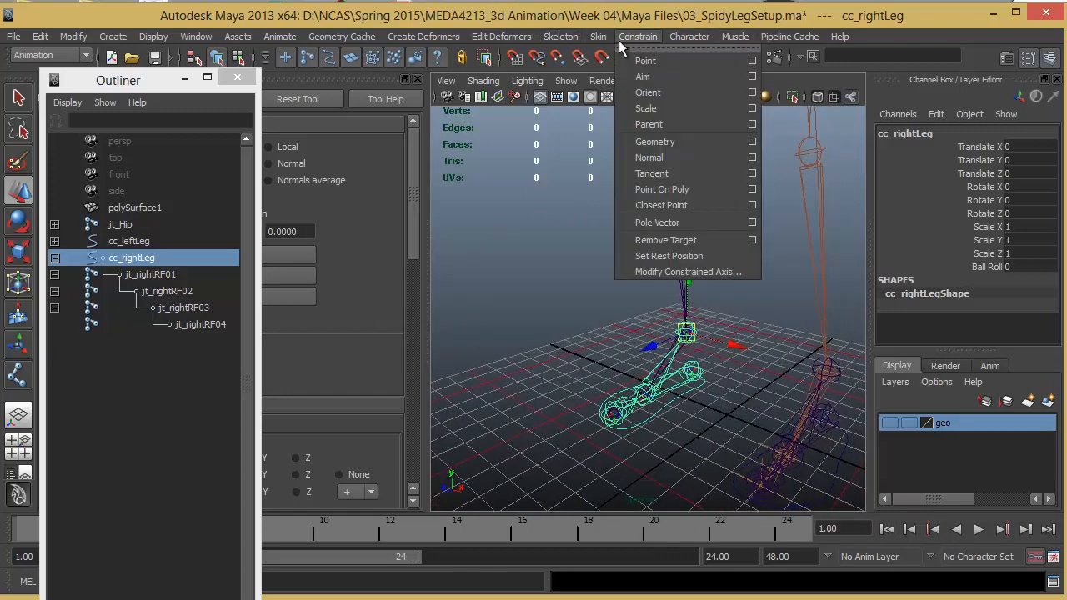
{"action": "mouse_move", "coordinate": [560, 37]}
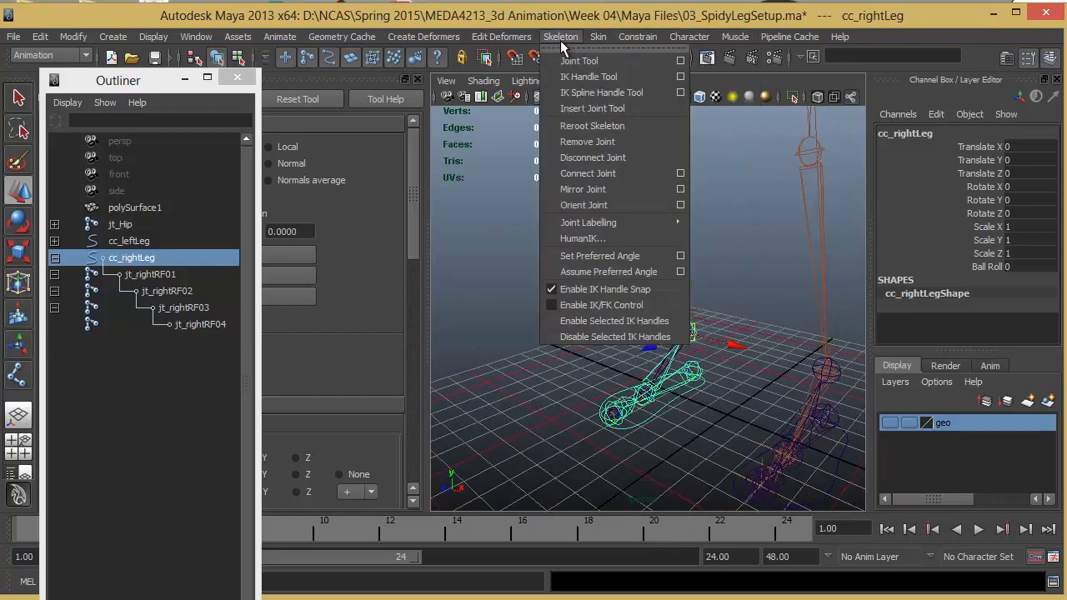
{"action": "left_click", "coordinate": [681, 77]}
{"action": "left_click", "coordinate": [237, 77]}
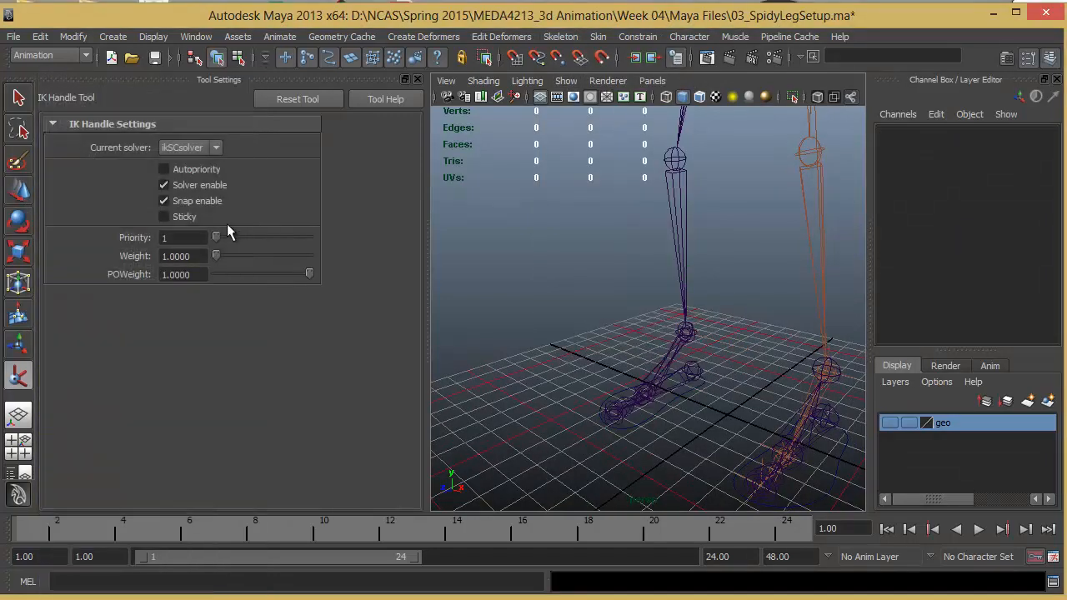
{"action": "left_click", "coordinate": [190, 147]}
{"action": "left_click", "coordinate": [182, 172]}
{"action": "left_click_drag", "start_coordinate": [738, 167], "coordinate": [662, 191], "text": "alt"}
{"action": "left_click", "coordinate": [660, 191]}
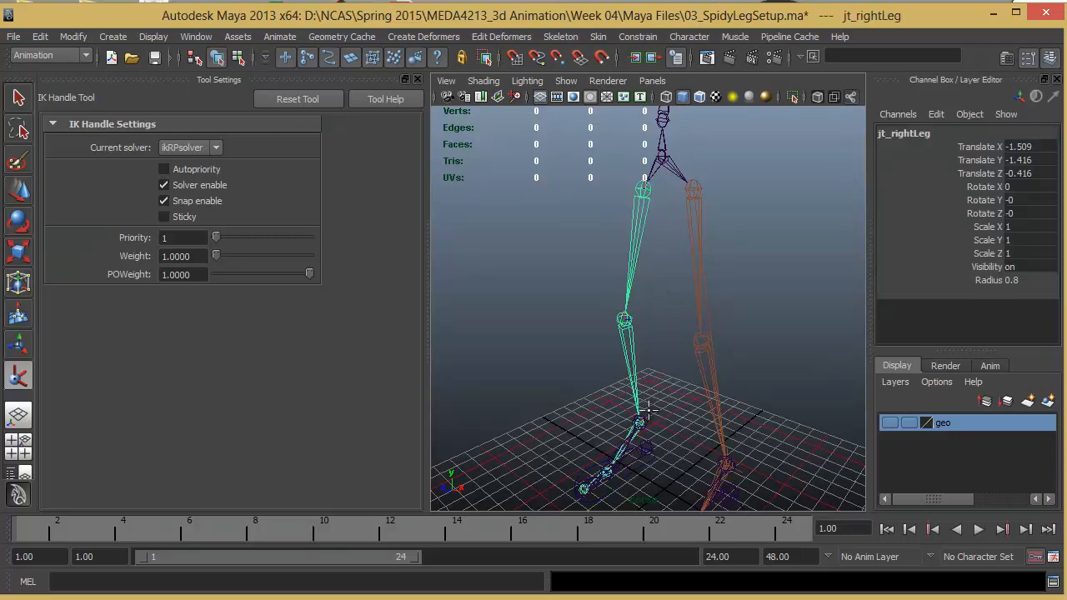
{"action": "middle_click_drag", "start_coordinate": [653, 382], "coordinate": [642, 310], "text": "alt"}
{"action": "right_click_drag", "start_coordinate": [681, 346], "coordinate": [962, 393], "text": "alt"}
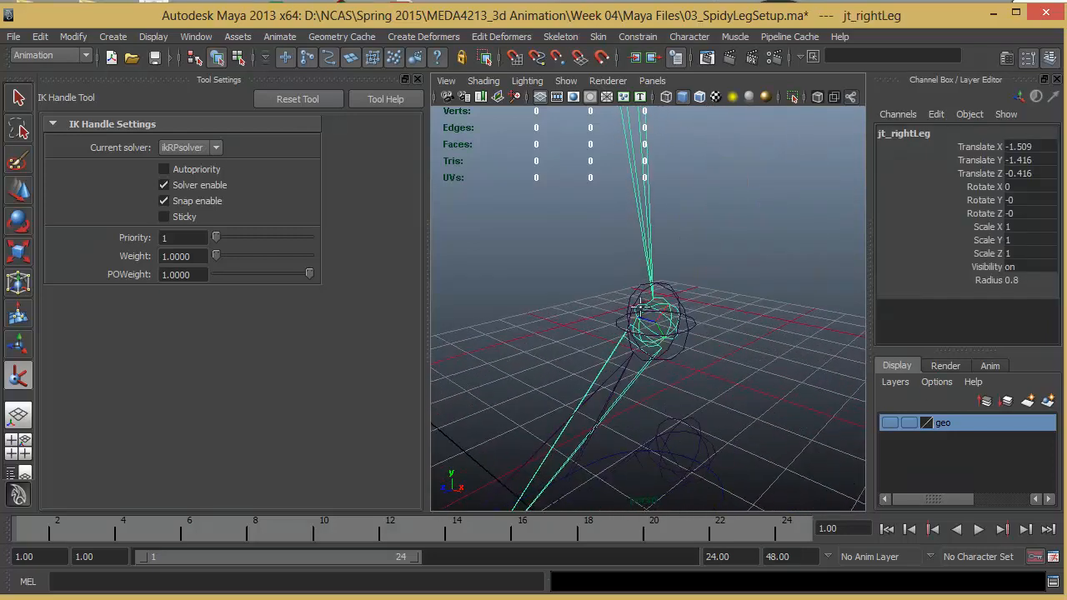
{"action": "left_click", "coordinate": [660, 311]}
Step: Create an IK handle with the ikSCsolver from the right ankle joint jt_rightBall to the ball-of-foot joint jt_rightFoot
{"action": "left_click_drag", "start_coordinate": [669, 393], "coordinate": [663, 302], "text": "alt"}
{"action": "left_click", "coordinate": [19, 376]}
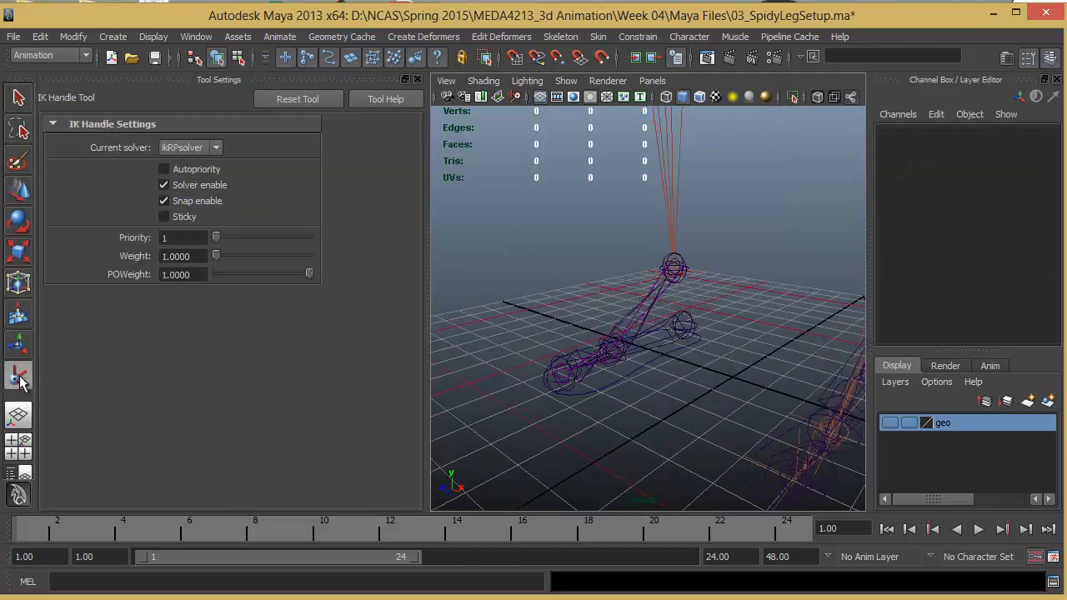
{"action": "left_click", "coordinate": [180, 147]}
{"action": "left_click", "coordinate": [190, 160]}
{"action": "left_click", "coordinate": [673, 267]}
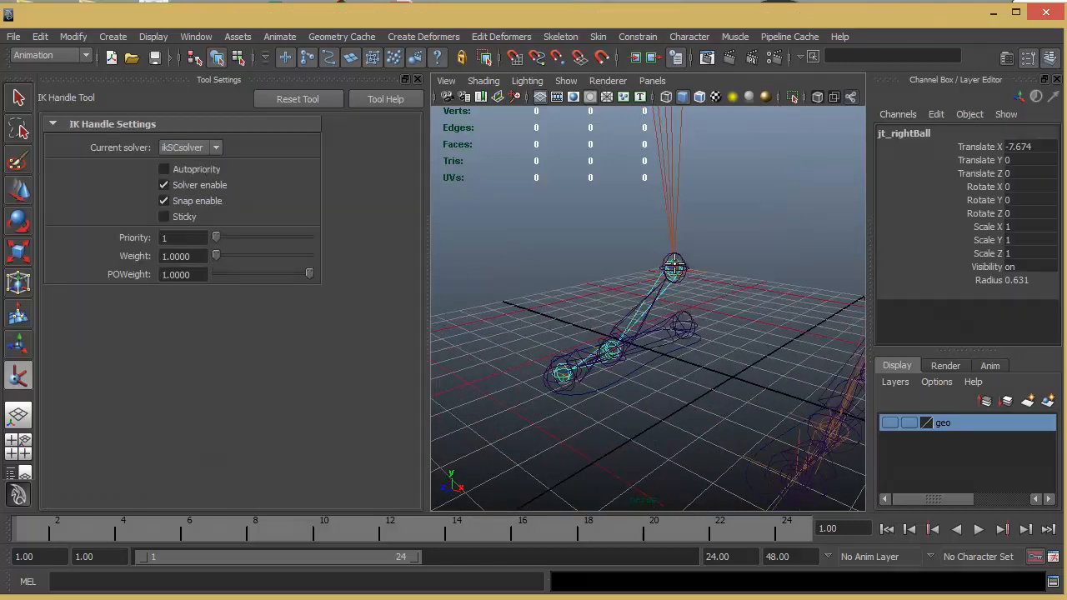
{"action": "left_click", "coordinate": [617, 342]}
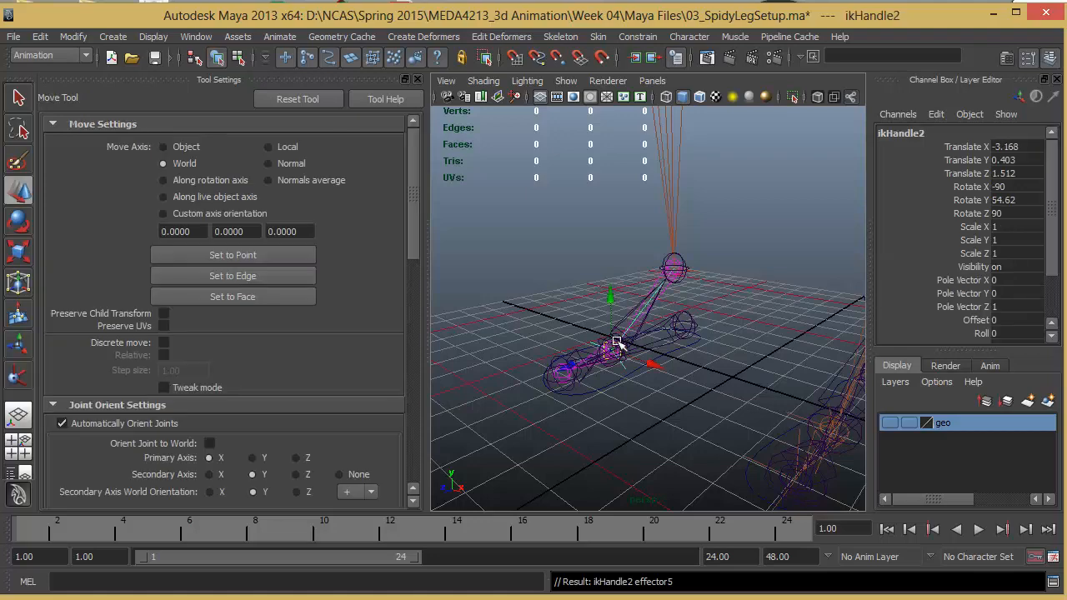
Step: Create another ikSCsolver IK handle from jt_rightFoot at the ball of the right foot to the toe joint
{"action": "right_click_drag", "start_coordinate": [617, 345], "coordinate": [742, 359], "text": "alt"}
{"action": "left_click_drag", "start_coordinate": [743, 359], "coordinate": [645, 355], "text": "alt"}
{"action": "right_click_drag", "start_coordinate": [645, 355], "coordinate": [594, 352], "text": "alt"}
{"action": "middle_click_drag", "start_coordinate": [594, 352], "coordinate": [660, 339], "text": "alt"}
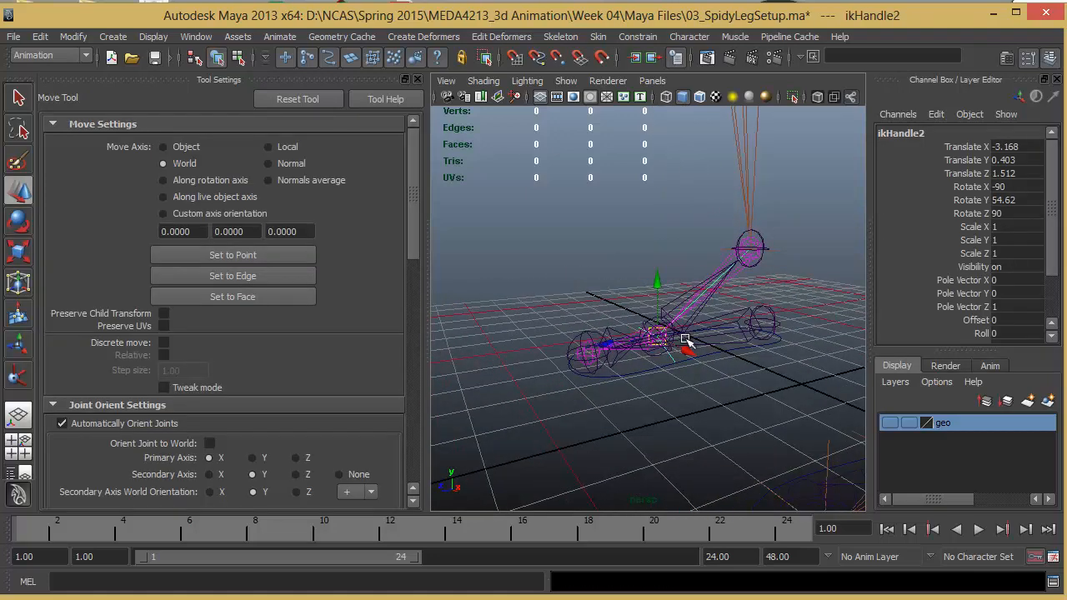
{"action": "right_click_drag", "start_coordinate": [663, 328], "coordinate": [837, 375], "text": "alt"}
{"action": "middle_click_drag", "start_coordinate": [734, 381], "coordinate": [780, 305], "text": "alt"}
{"action": "right_click_drag", "start_coordinate": [780, 306], "coordinate": [677, 338], "text": "alt"}
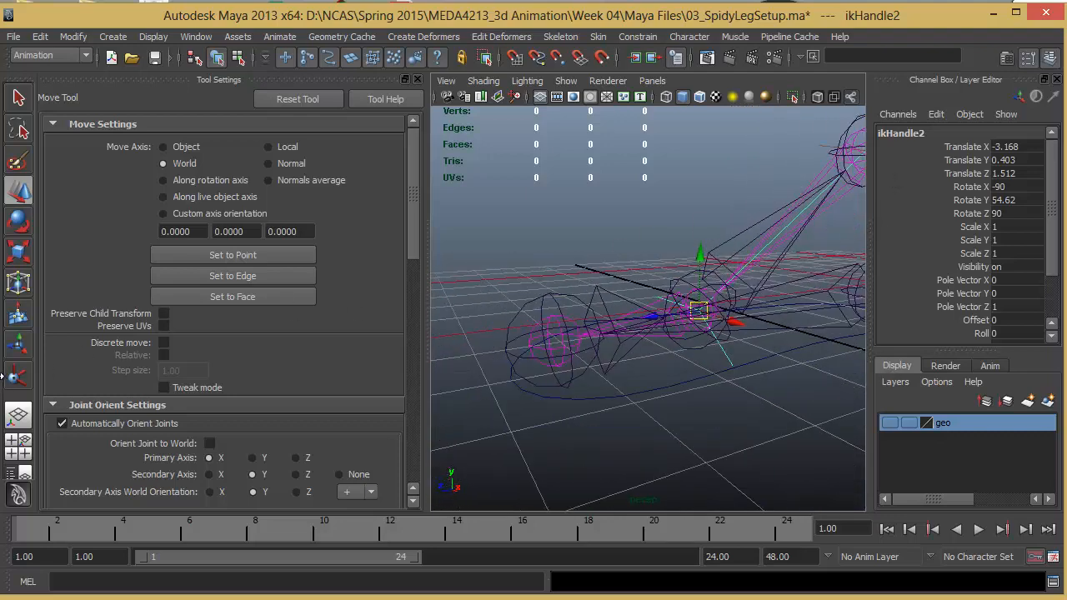
{"action": "left_click", "coordinate": [18, 377]}
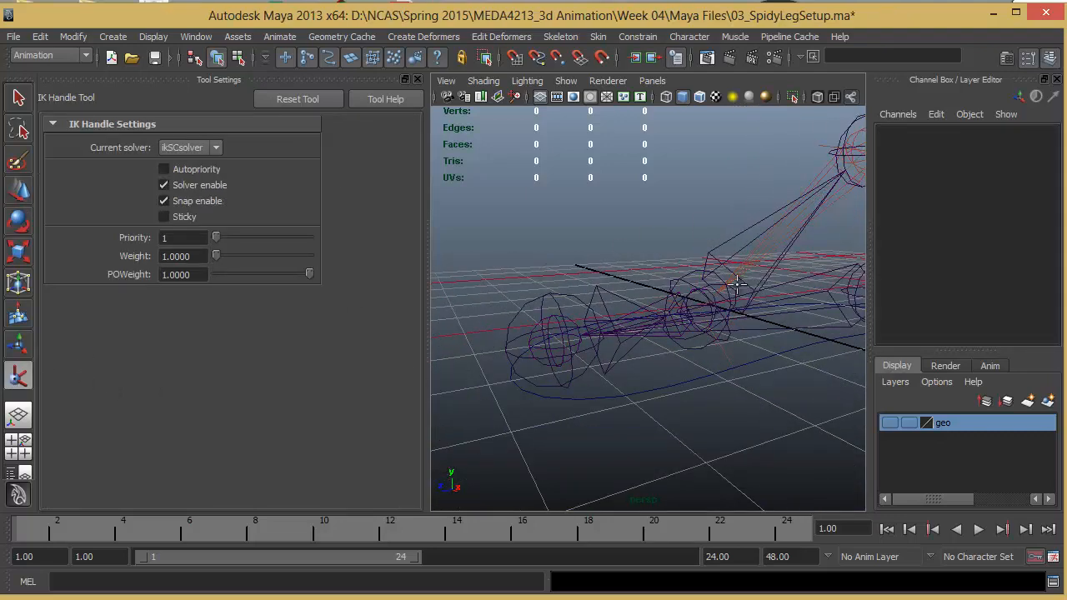
{"action": "left_click", "coordinate": [685, 293]}
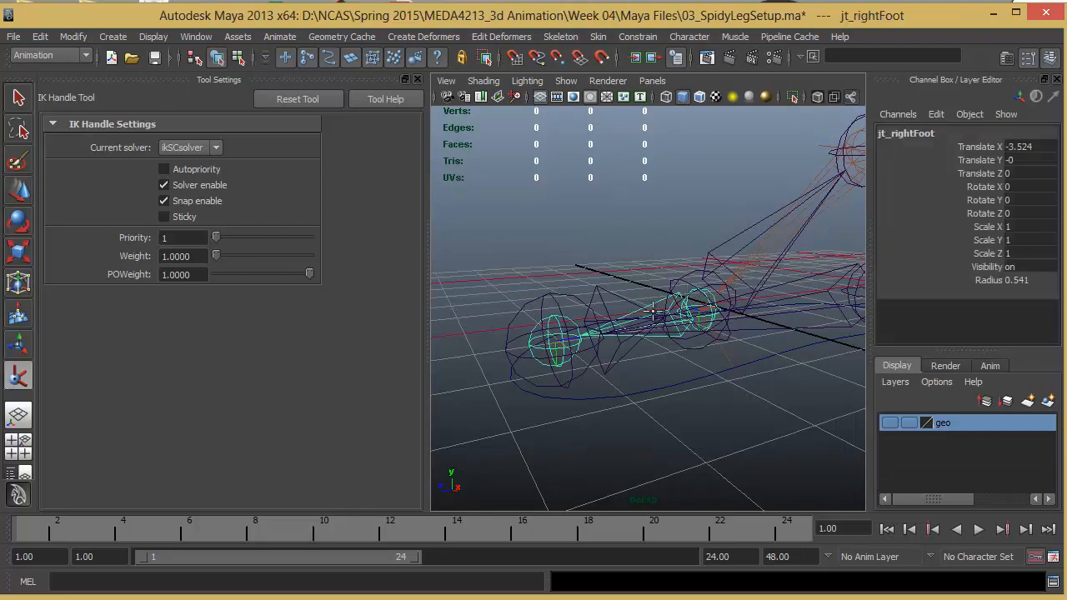
{"action": "left_click", "coordinate": [557, 319]}
{"action": "right_click_drag", "start_coordinate": [633, 326], "coordinate": [650, 325], "text": "alt"}
{"action": "left_click_drag", "start_coordinate": [650, 326], "coordinate": [631, 324], "text": "alt"}
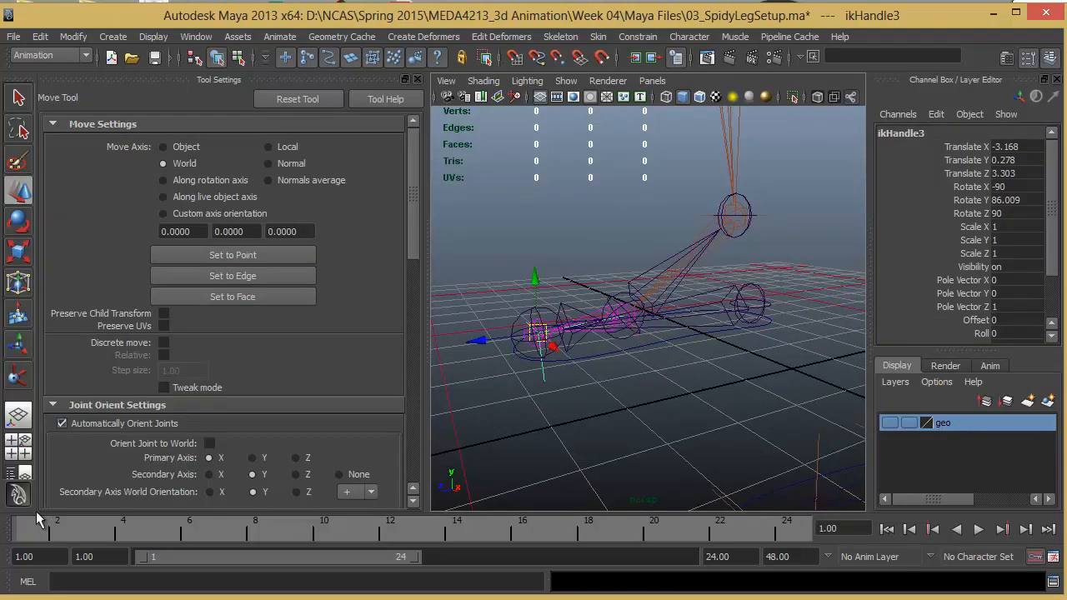
Step: Close the tool settings, open the Outliner, and expand the cc_leftLeg hierarchy to show the left leg's IK handles
{"action": "left_click", "coordinate": [418, 79]}
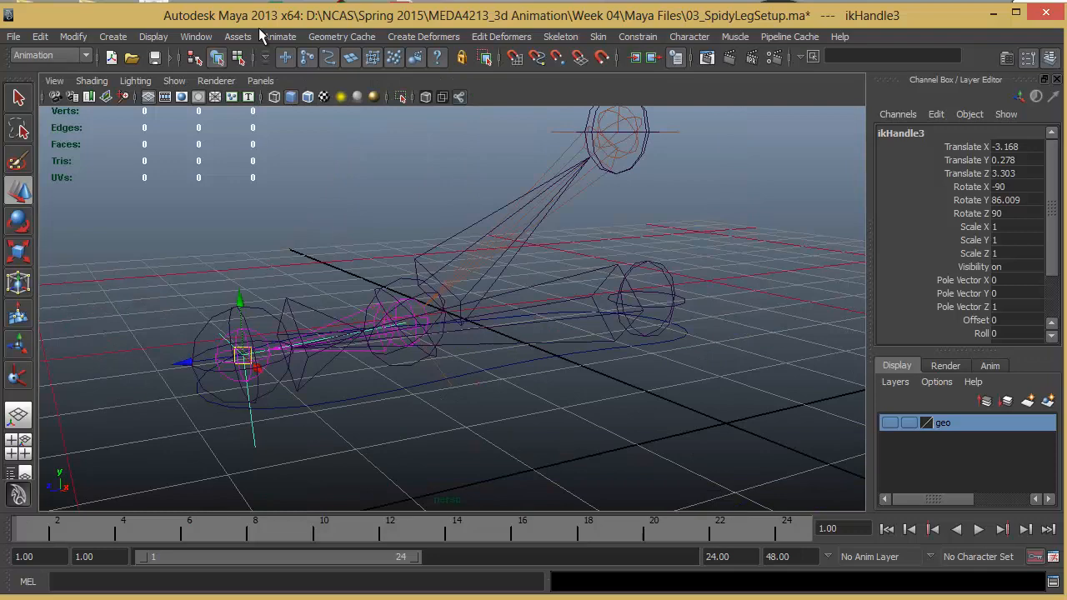
{"action": "left_click", "coordinate": [201, 37]}
{"action": "left_click", "coordinate": [214, 169]}
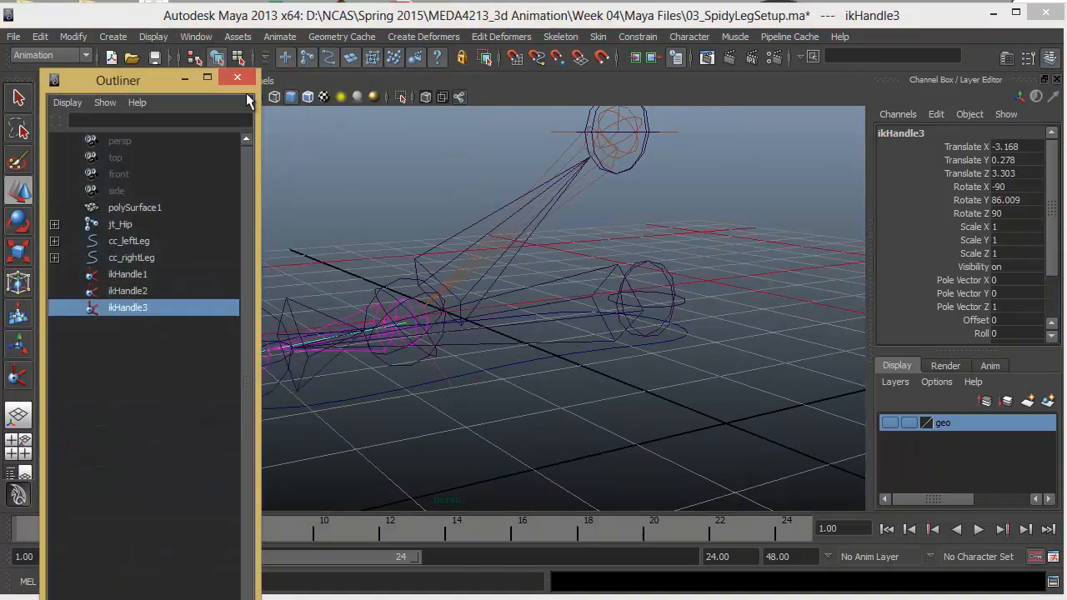
{"action": "left_click_drag", "start_coordinate": [385, 233], "coordinate": [484, 285], "text": "alt"}
{"action": "left_click", "coordinate": [140, 275]}
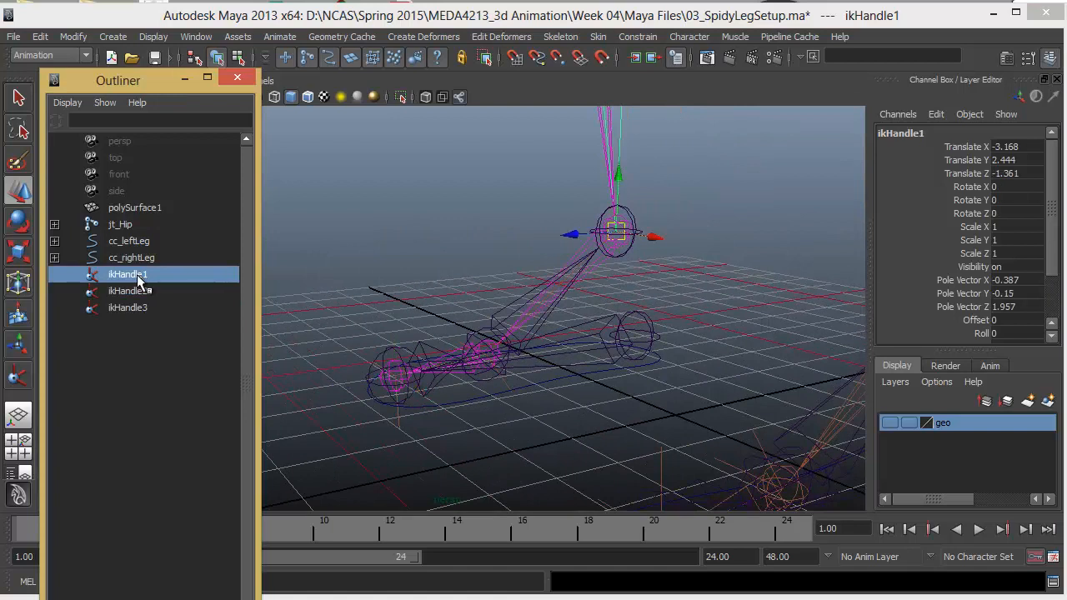
{"action": "left_click", "coordinate": [54, 241]}
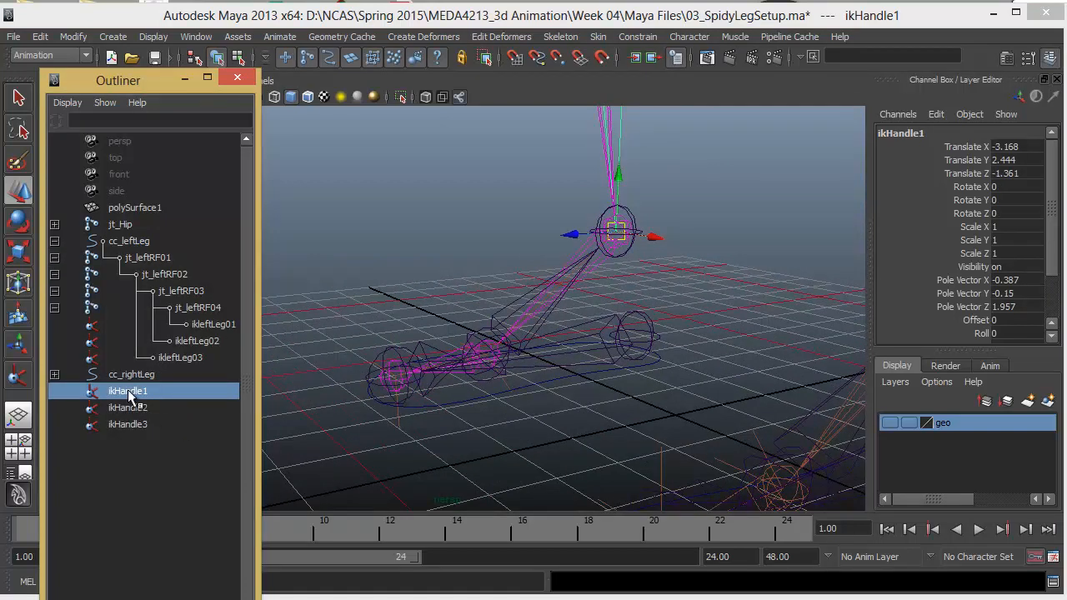
Step: Rename ikHandle1 to ikRightLeg01, reusing the name of the left leg's matching handle
{"action": "left_click", "coordinate": [213, 325]}
{"action": "double_click", "coordinate": [213, 329]}
{"action": "key", "text": "ctrl+c"}
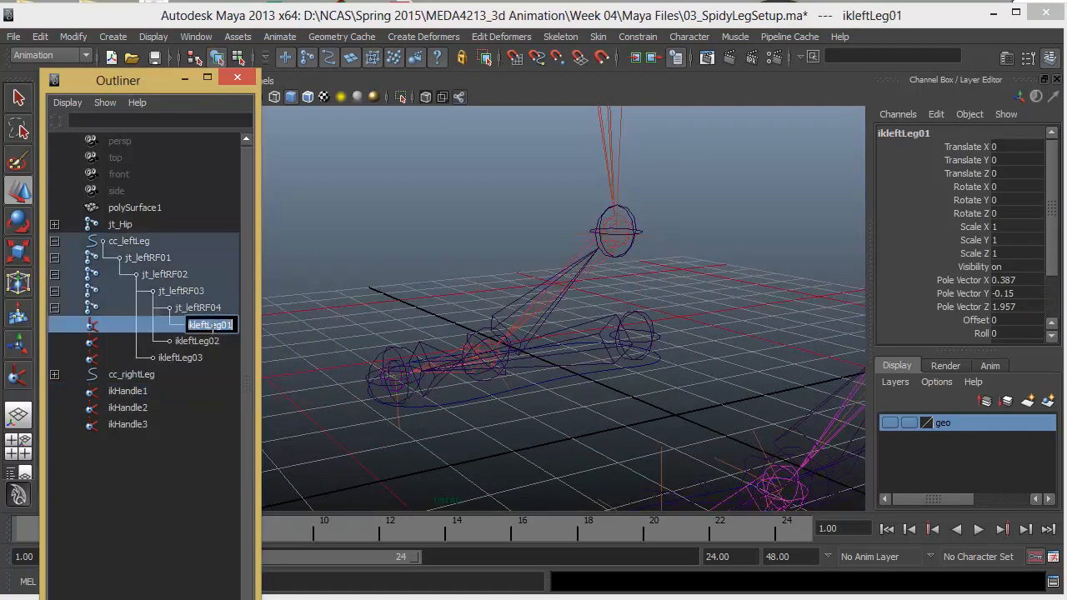
{"action": "left_click", "coordinate": [129, 392]}
{"action": "double_click", "coordinate": [125, 392]}
{"action": "key", "text": "ctrl+v"}
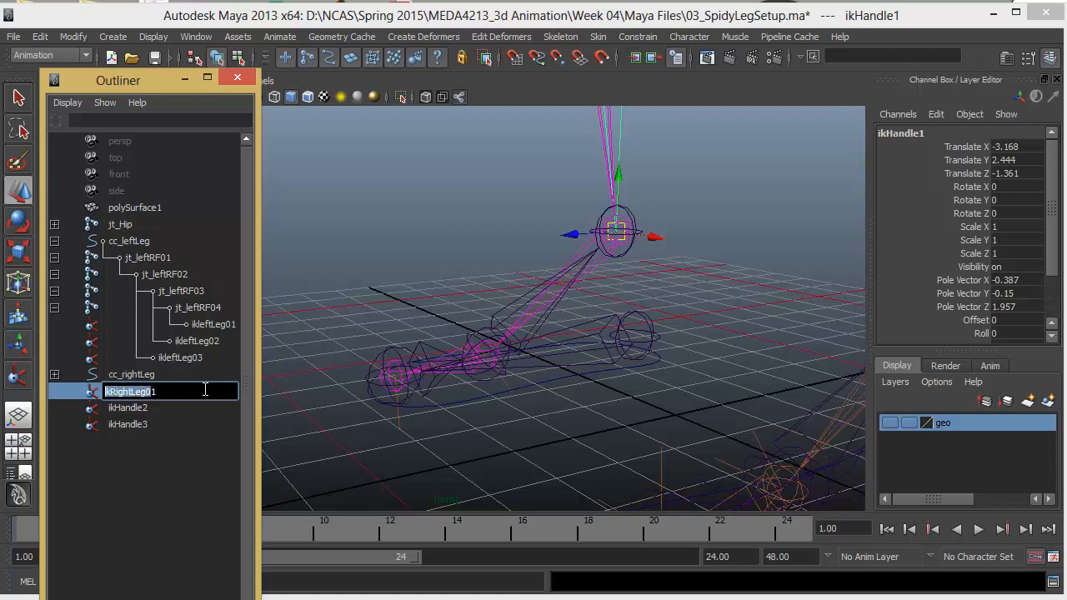
Step: Rename ikHandle2 to ikRightLeg02 and ikHandle3 to ikRightLeg03
{"action": "left_click", "coordinate": [138, 408]}
{"action": "double_click", "coordinate": [130, 407]}
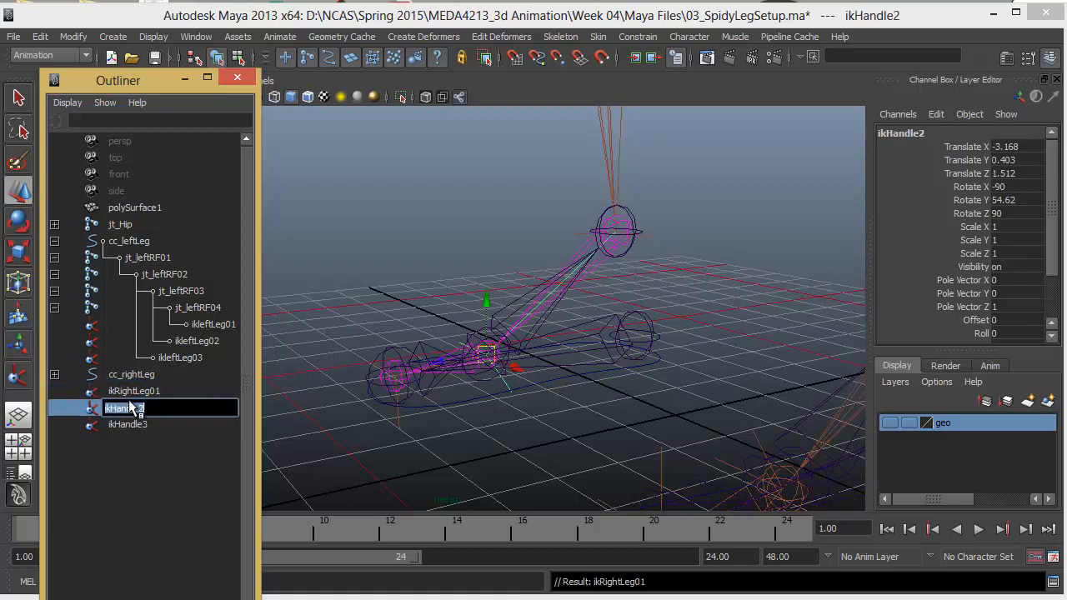
{"action": "left_click_drag", "start_coordinate": [140, 410], "coordinate": [105, 409]}
{"action": "type", "text": "ikRightLeg02"}
{"action": "double_click", "coordinate": [126, 426]}
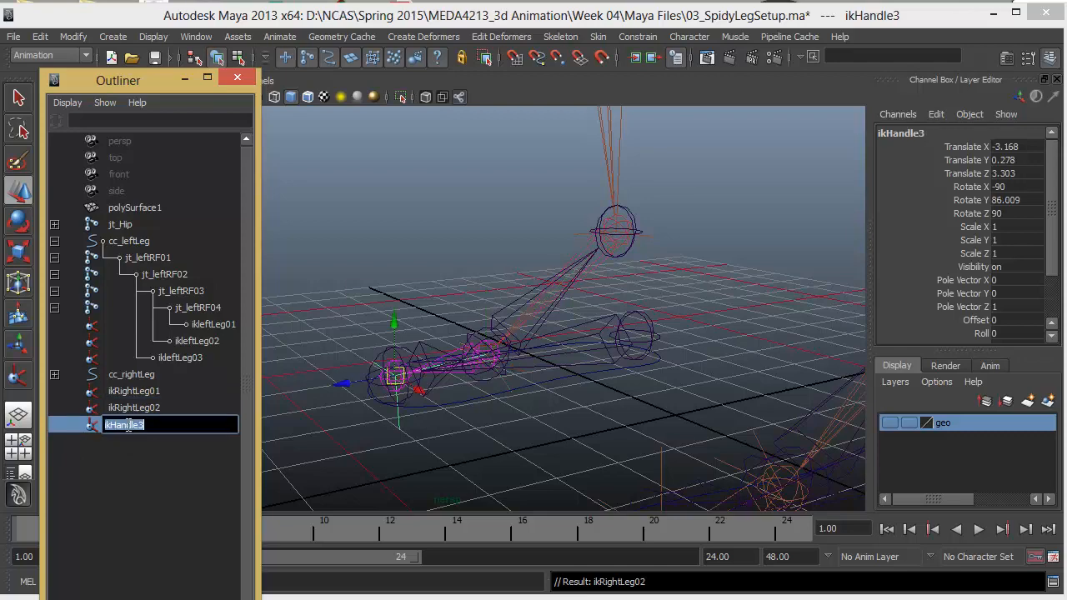
{"action": "type", "text": "ikRightLeg03"}
{"action": "left_click", "coordinate": [155, 487]}
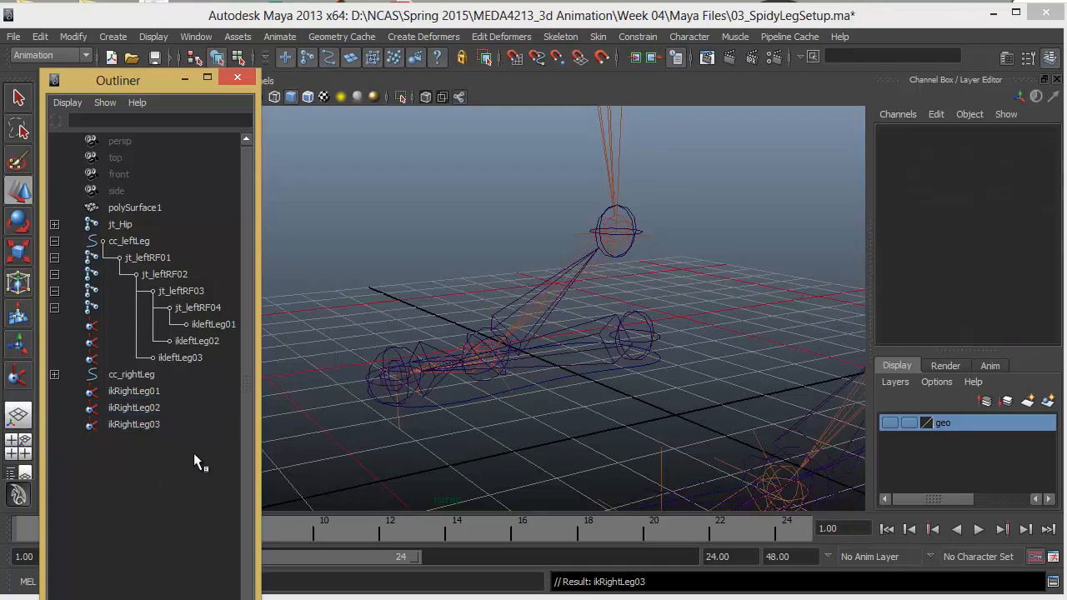
Step: Parent the ankle IK handle ikRightLeg01 to the reverse-foot joint jt_rightRF04
{"action": "left_click_drag", "start_coordinate": [631, 336], "coordinate": [647, 345], "text": "alt"}
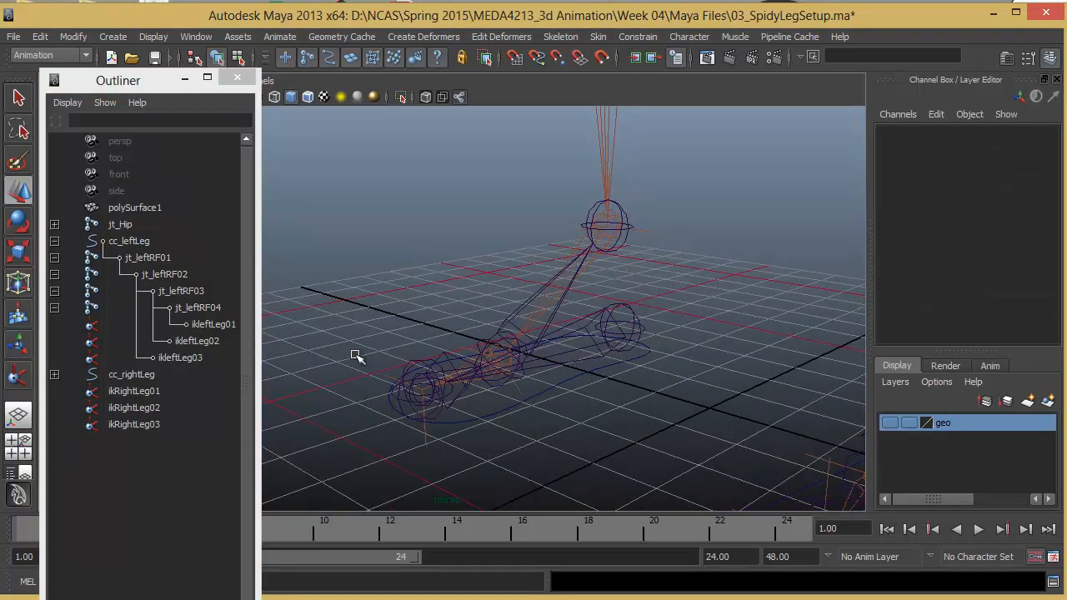
{"action": "right_click_drag", "start_coordinate": [650, 245], "coordinate": [667, 265], "text": "alt"}
{"action": "left_click", "coordinate": [665, 226]}
{"action": "middle_click_drag", "start_coordinate": [667, 266], "coordinate": [658, 282], "text": "alt"}
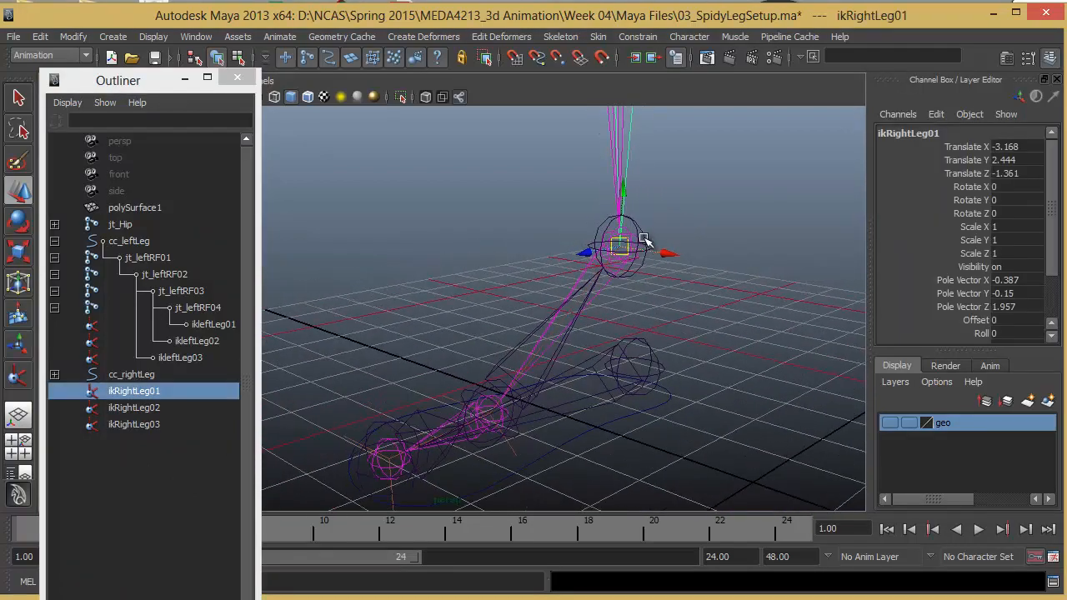
{"action": "left_click", "coordinate": [638, 238], "text": "shift"}
{"action": "key", "text": "p"}
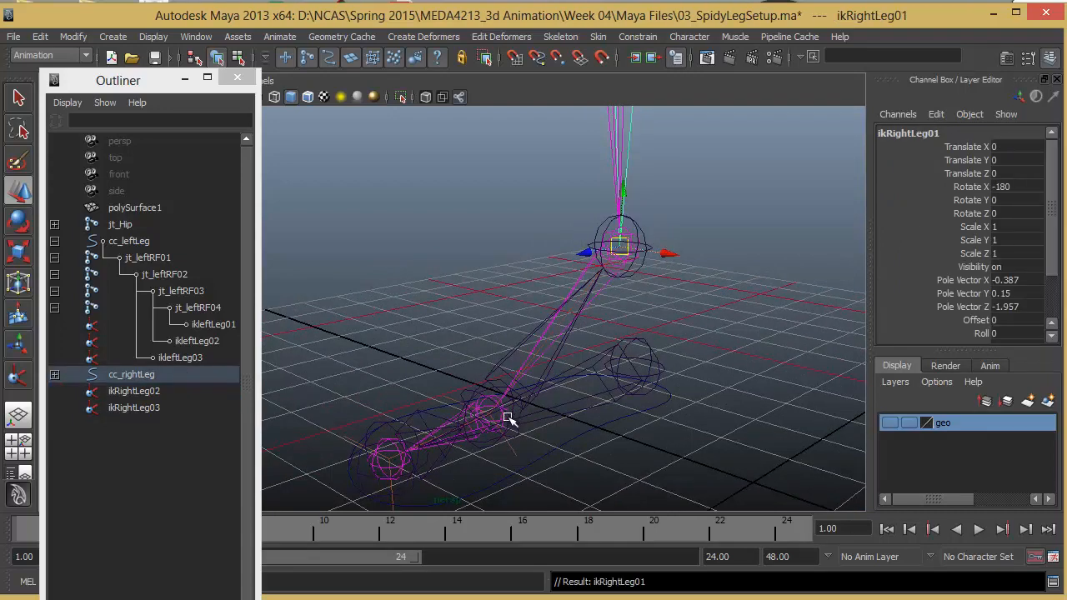
Step: Parent ikRightLeg02 to the jt_rightRF03 joint and ikRightLeg03 to the jt_rightRF02 joint
{"action": "left_click", "coordinate": [471, 392]}
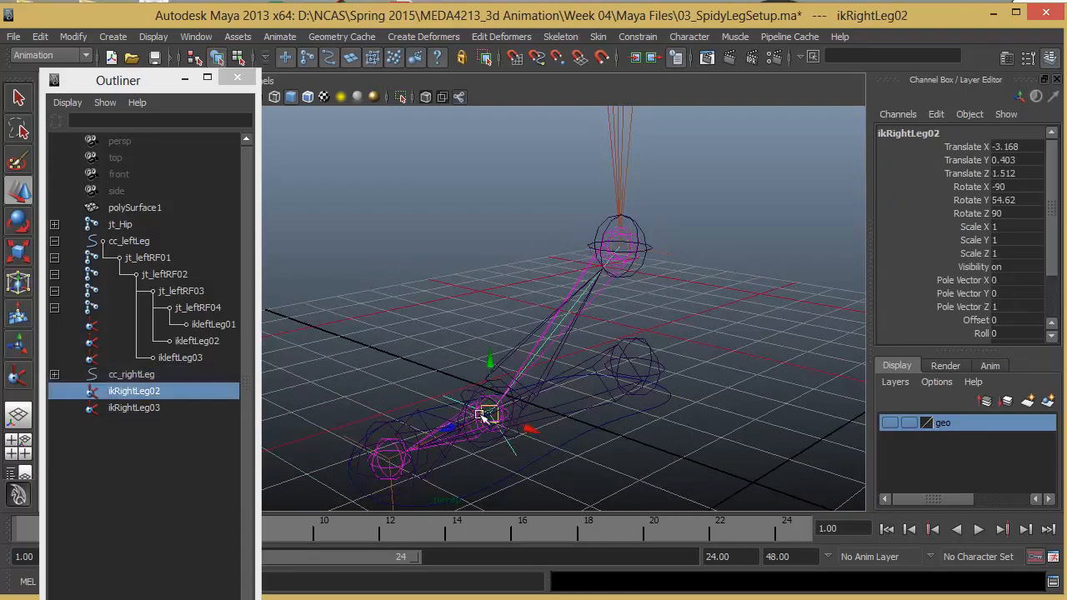
{"action": "left_click", "coordinate": [479, 441], "text": "shift"}
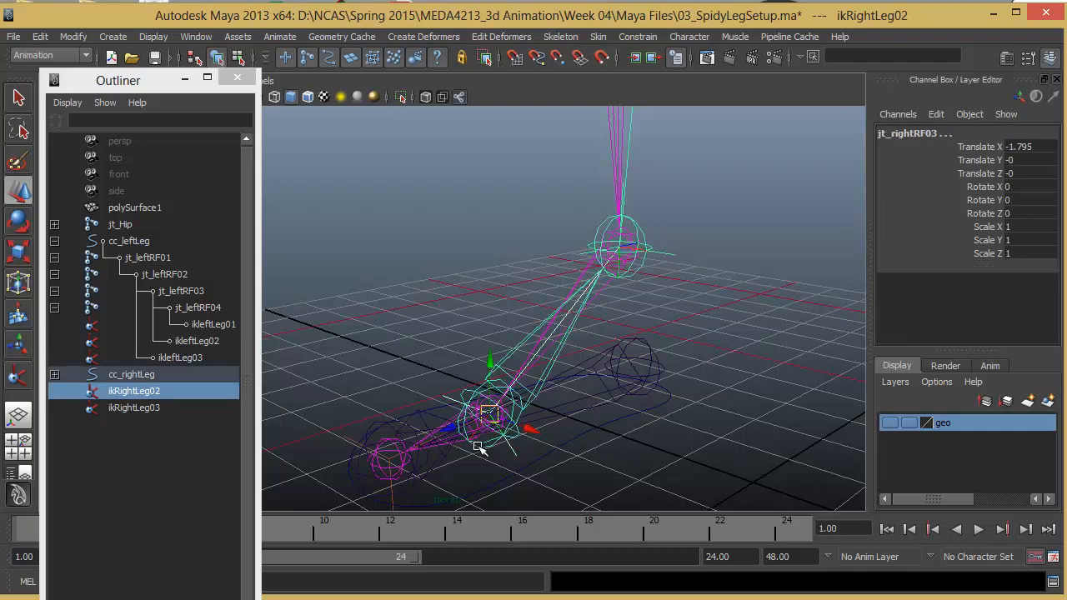
{"action": "key", "text": "p"}
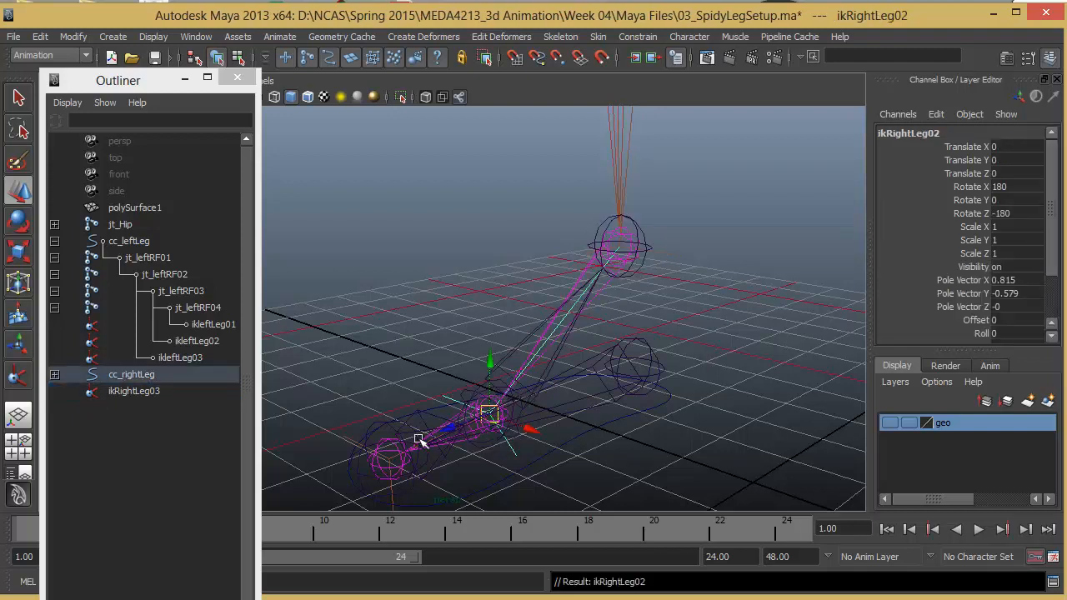
{"action": "left_click", "coordinate": [350, 444]}
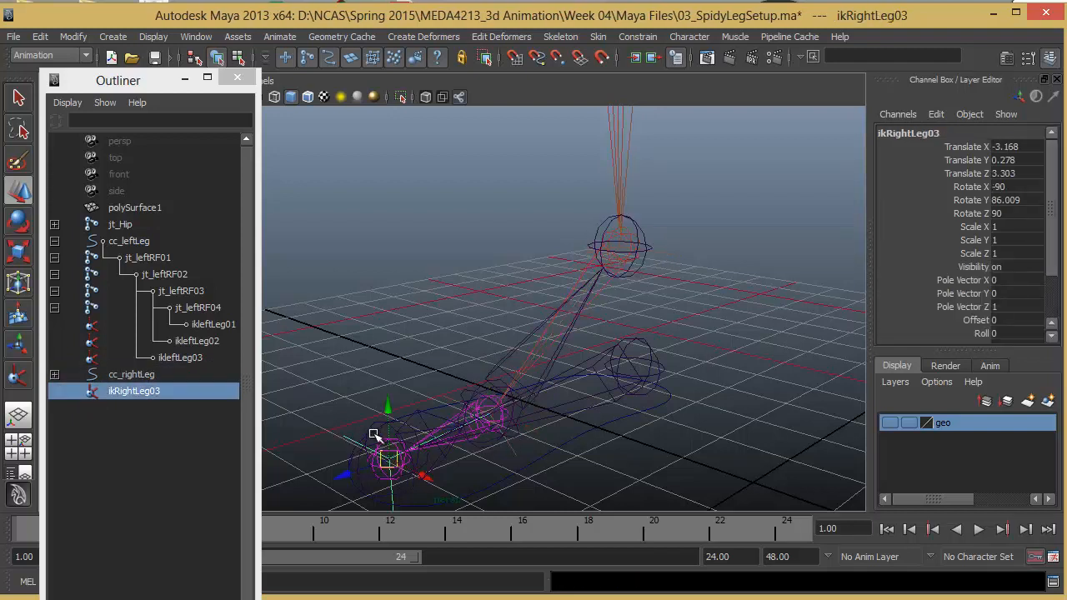
{"action": "left_click", "coordinate": [409, 492], "text": "shift"}
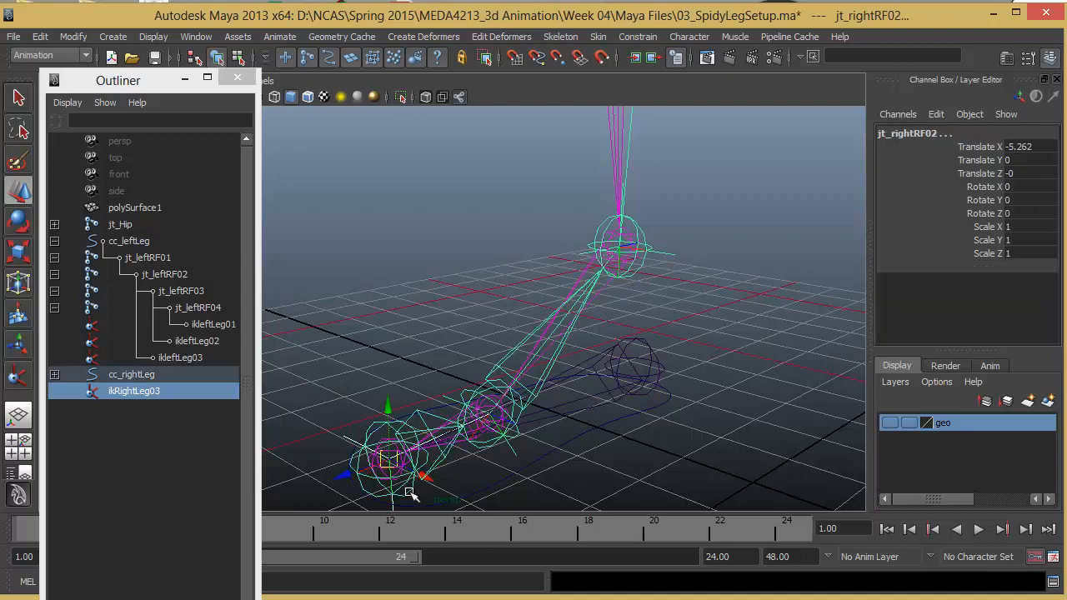
{"action": "key", "text": "p"}
Step: Test the right leg's IK by moving the cc_rightLeg control freely, and undo each move
{"action": "right_click_drag", "start_coordinate": [684, 339], "coordinate": [495, 338], "text": "alt"}
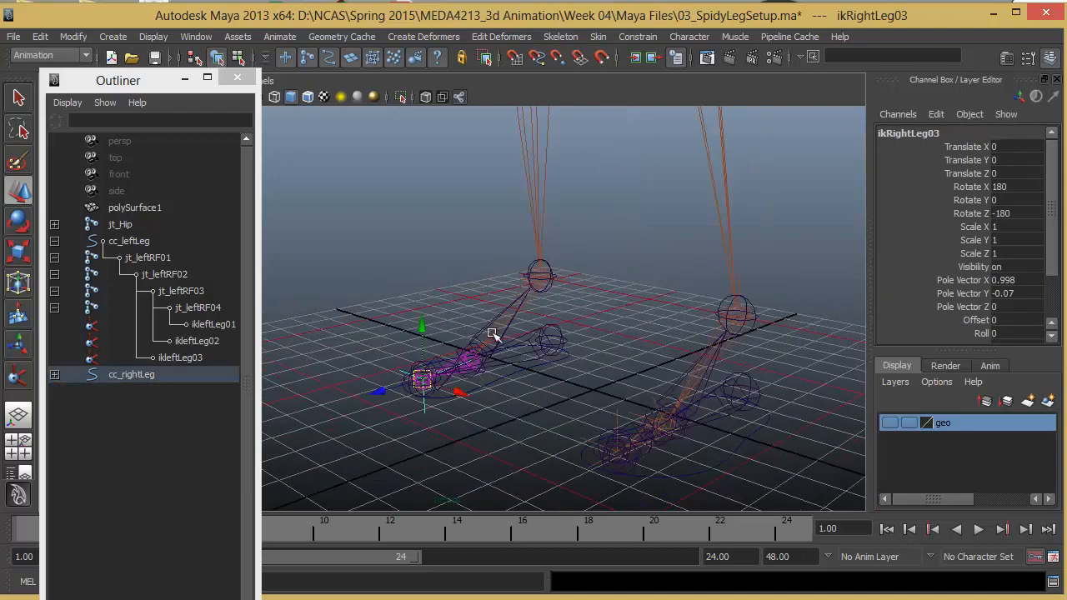
{"action": "middle_click_drag", "start_coordinate": [508, 368], "coordinate": [515, 337], "text": "alt"}
{"action": "left_click", "coordinate": [519, 349]}
{"action": "left_click", "coordinate": [509, 360]}
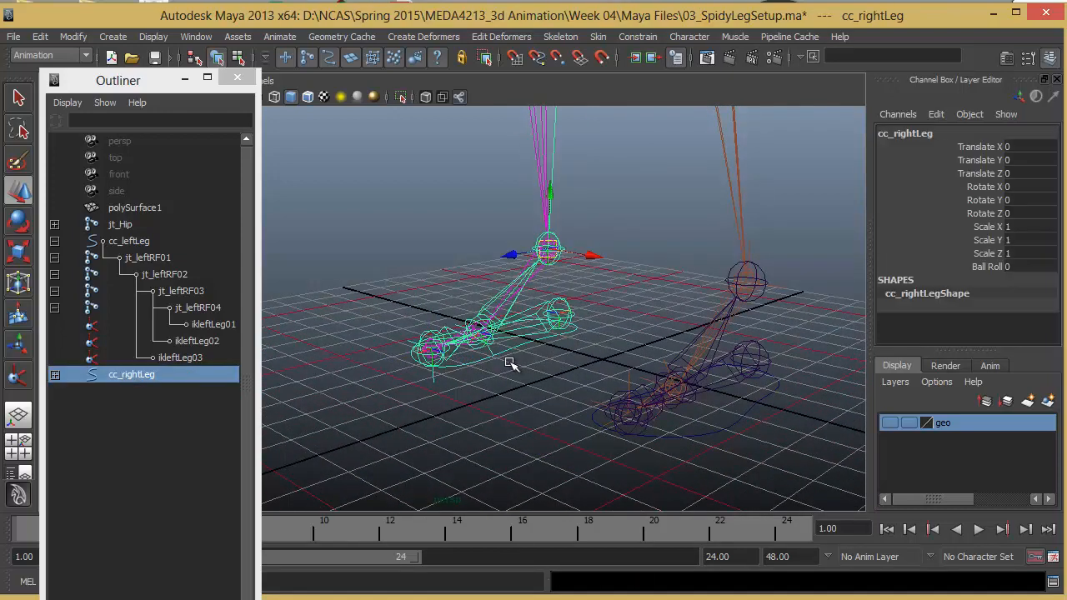
{"action": "key", "text": "e"}
{"action": "key", "text": "w"}
{"action": "left_click_drag", "start_coordinate": [549, 249], "coordinate": [519, 157]}
{"action": "key", "text": "ctrl+z"}
{"action": "right_click_drag", "start_coordinate": [695, 314], "coordinate": [599, 302], "text": "alt"}
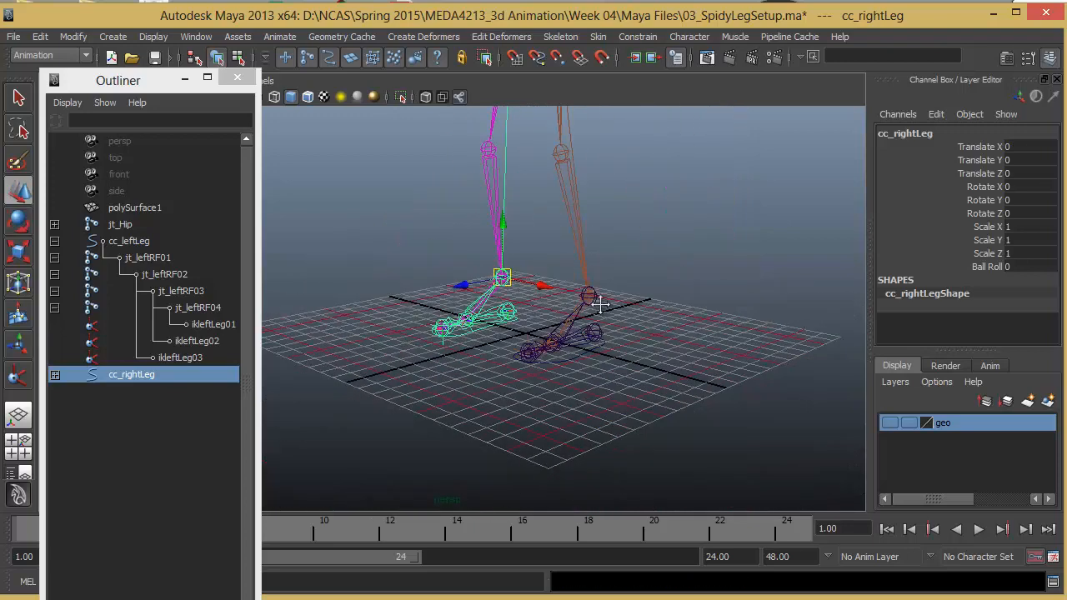
{"action": "middle_click_drag", "start_coordinate": [481, 268], "coordinate": [493, 342], "text": "alt"}
{"action": "left_click_drag", "start_coordinate": [514, 352], "coordinate": [556, 339]}
{"action": "key", "text": "ctrl+z"}
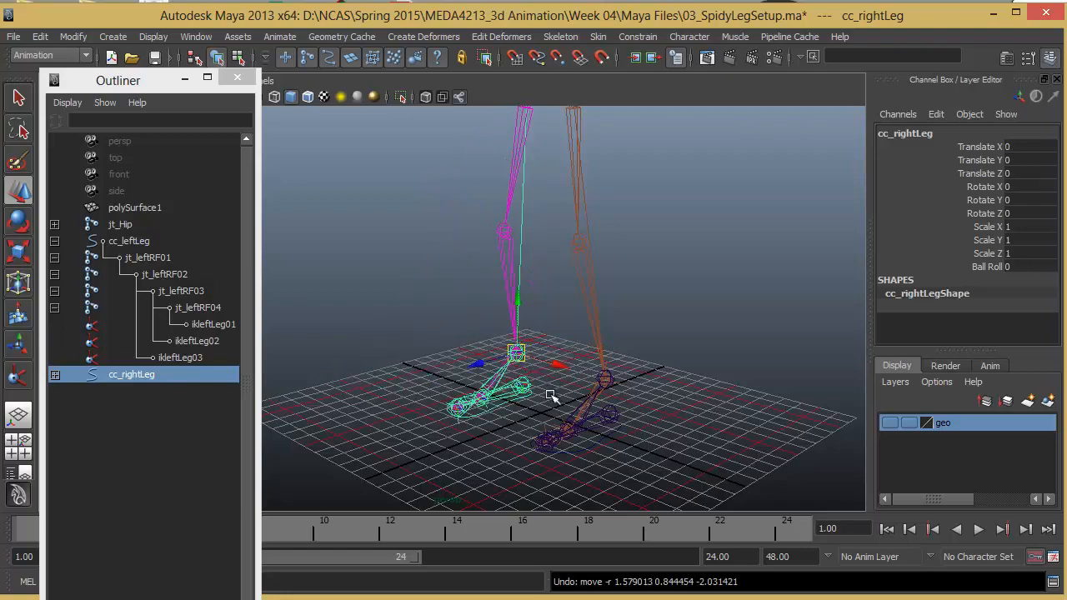
Step: Test-rotate the reverse-foot joints jt_rightRF01, jt_rightRF02 and jt_rightRF03 in turn, undoing each rotation
{"action": "left_click_drag", "start_coordinate": [465, 388], "coordinate": [570, 392], "text": "alt"}
{"action": "left_click", "coordinate": [512, 375]}
{"action": "key", "text": "e"}
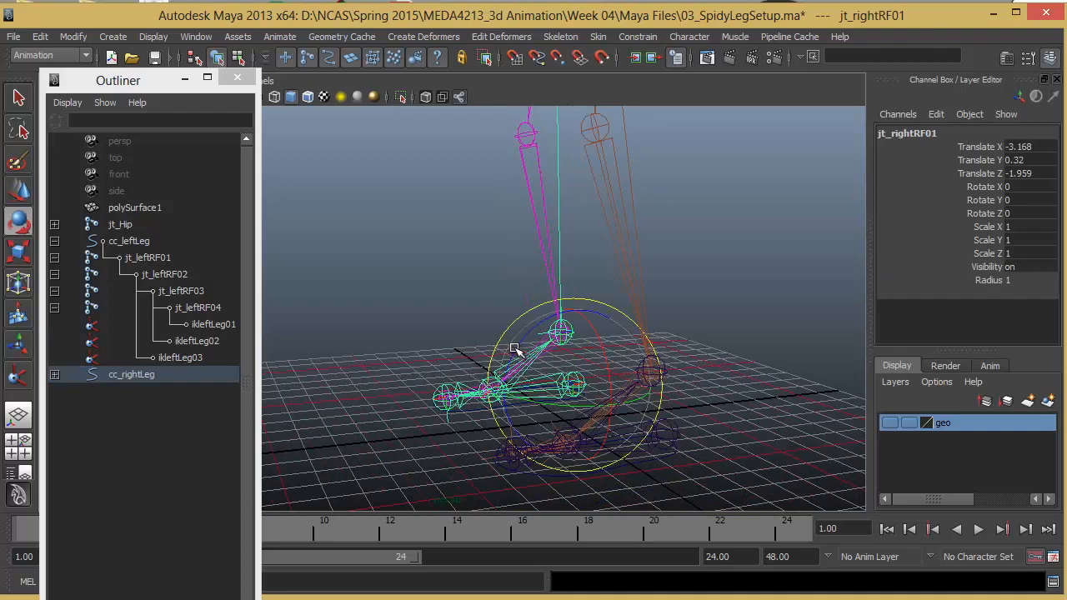
{"action": "left_click_drag", "start_coordinate": [514, 348], "coordinate": [547, 309]}
{"action": "key", "text": "ctrl+z"}
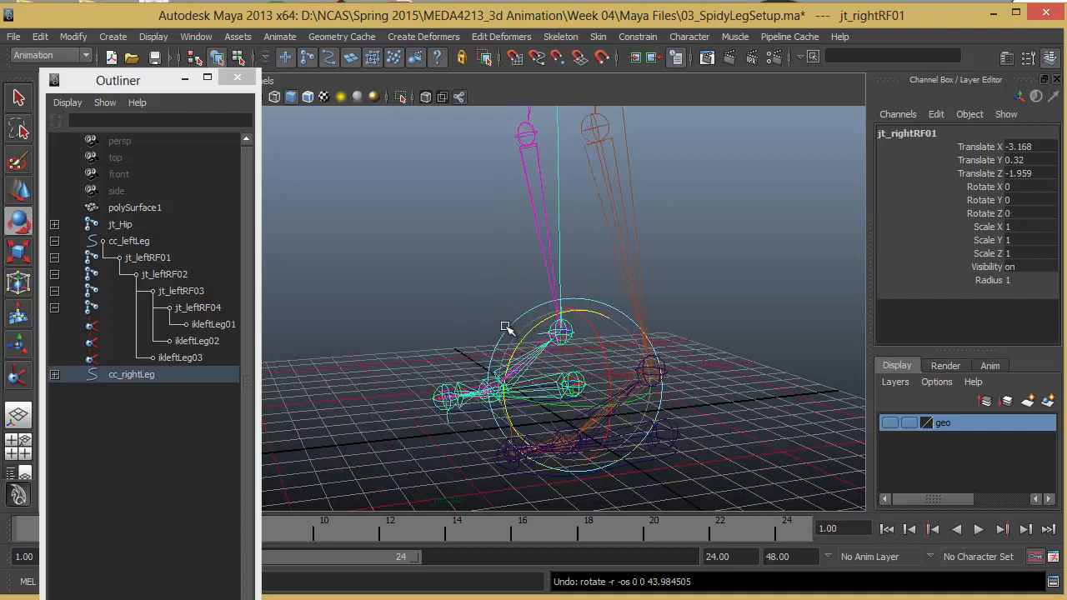
{"action": "key", "text": "Down"}
{"action": "left_click_drag", "start_coordinate": [411, 337], "coordinate": [377, 380]}
{"action": "key", "text": "ctrl+z"}
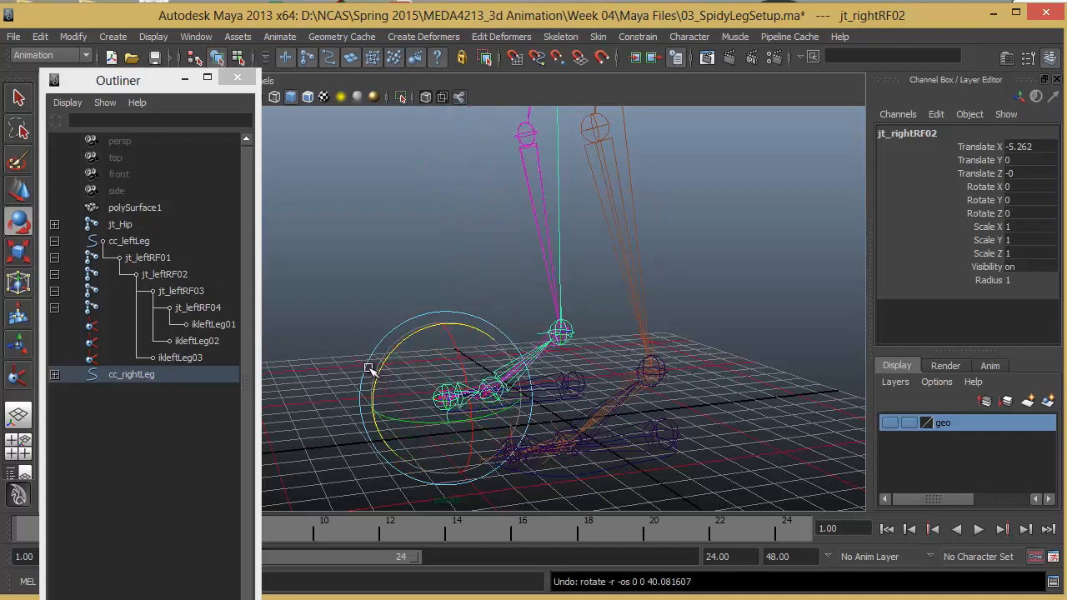
{"action": "key", "text": "Down"}
{"action": "left_click_drag", "start_coordinate": [469, 321], "coordinate": [443, 356]}
{"action": "key", "text": "ctrl+z"}
Step: Expand the entire cc_rightLeg hierarchy in the Outliner and clear the selection
{"action": "left_click_drag", "start_coordinate": [609, 389], "coordinate": [500, 333], "text": "alt"}
{"action": "left_click", "coordinate": [50, 375], "text": "shift"}
{"action": "left_click", "coordinate": [684, 358]}
Step: Open the Set Driven Key editor
{"action": "left_click", "coordinate": [197, 36]}
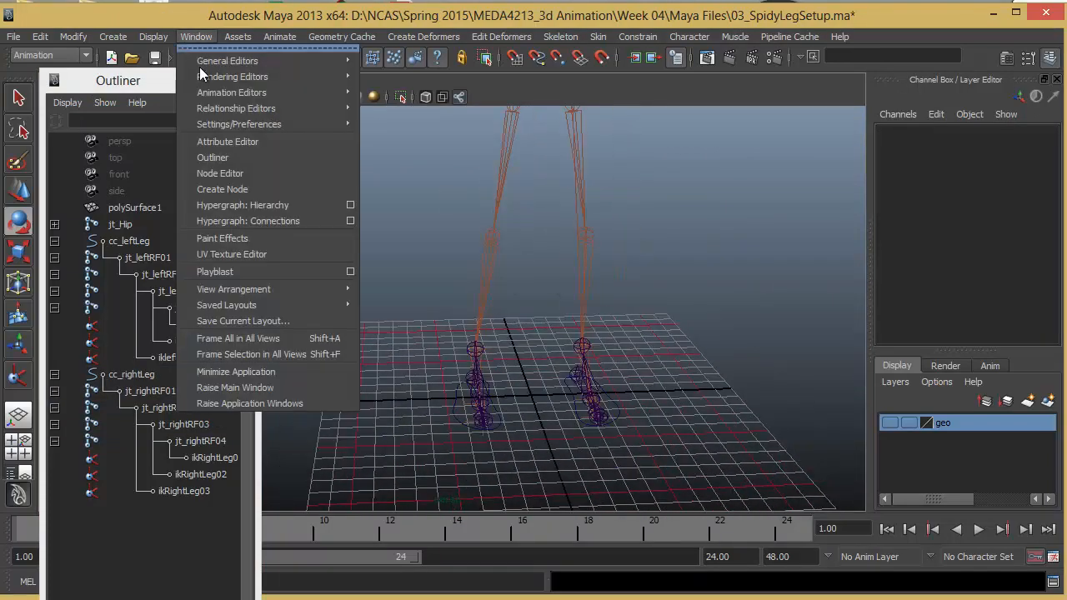
{"action": "mouse_move", "coordinate": [283, 37]}
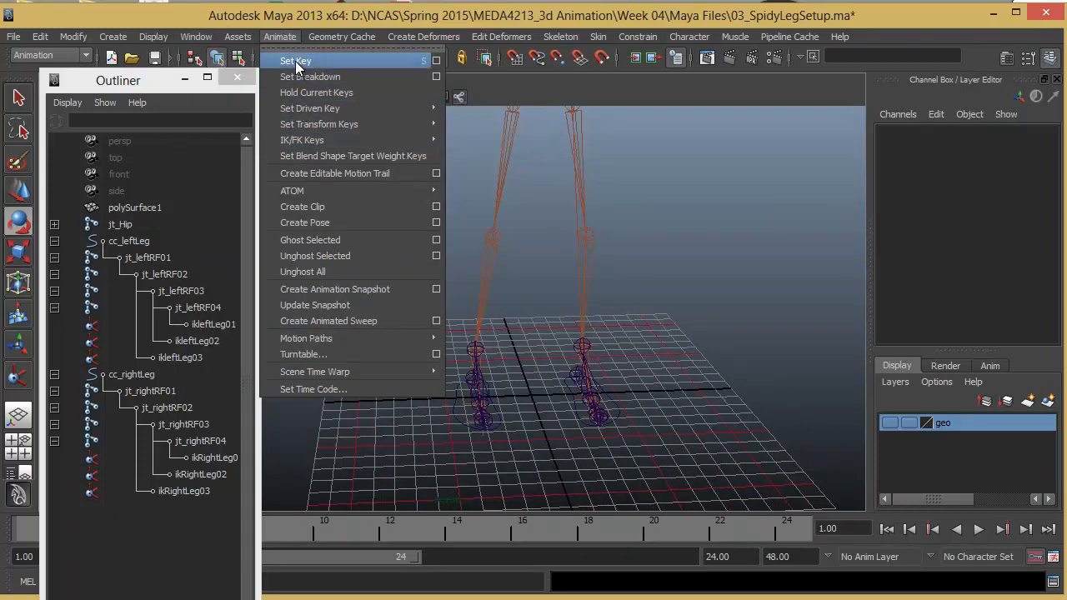
{"action": "mouse_move", "coordinate": [309, 111]}
{"action": "left_click", "coordinate": [475, 117]}
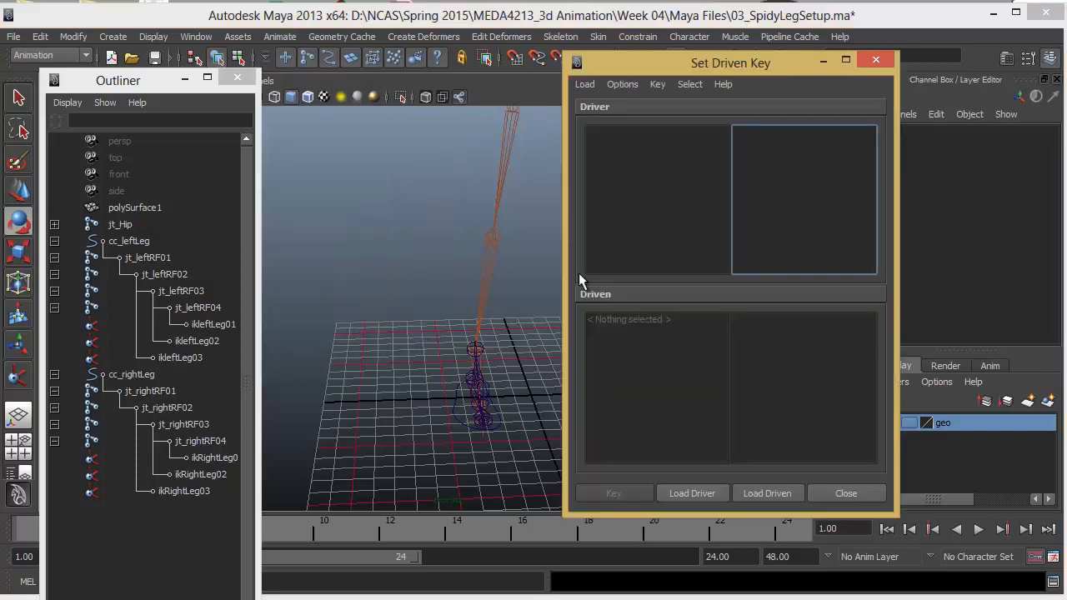
Step: Load the cc_rightLeg control as the driver in Set Driven Key
{"action": "left_click_drag", "start_coordinate": [420, 324], "coordinate": [385, 377], "text": "alt"}
{"action": "left_click", "coordinate": [359, 356]}
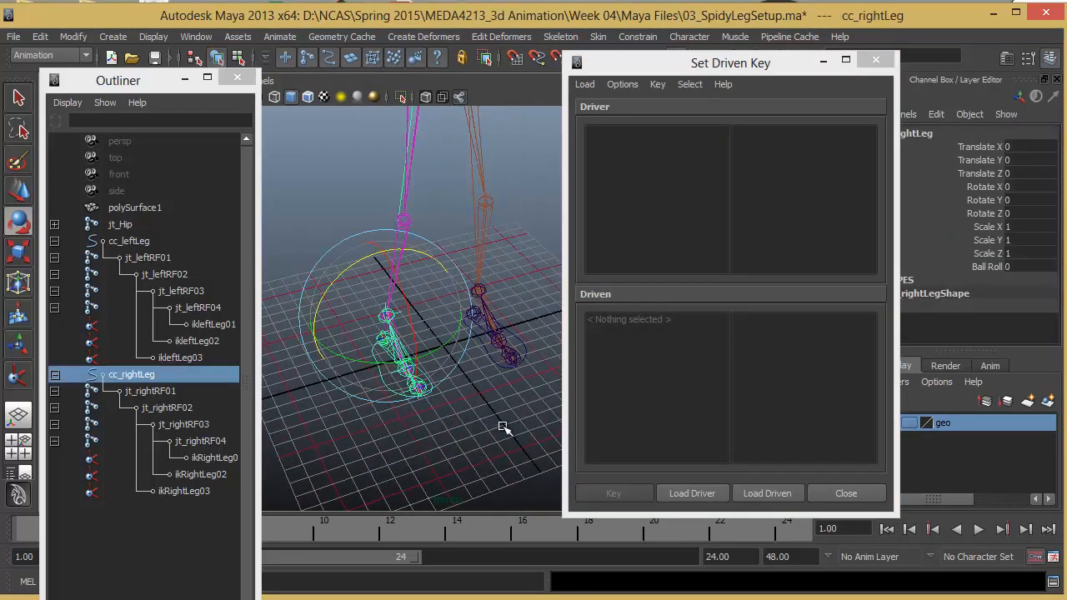
{"action": "left_click", "coordinate": [692, 492]}
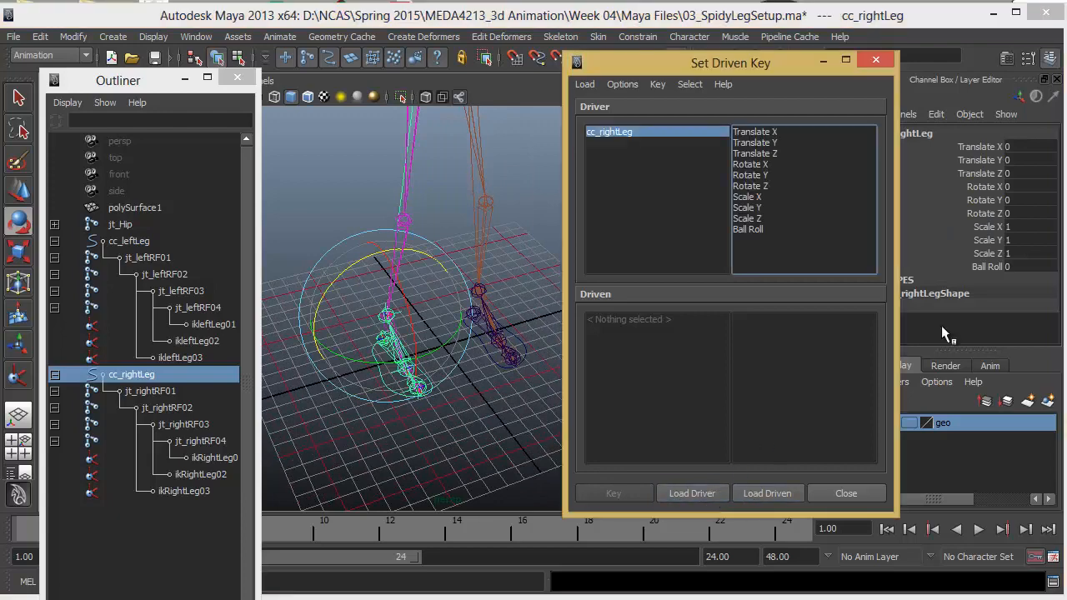
Step: Lock and hide the Scale X, Scale Y and Scale Z channels of cc_rightLeg
{"action": "left_click_drag", "start_coordinate": [998, 227], "coordinate": [997, 252]}
{"action": "right_click", "coordinate": [998, 253]}
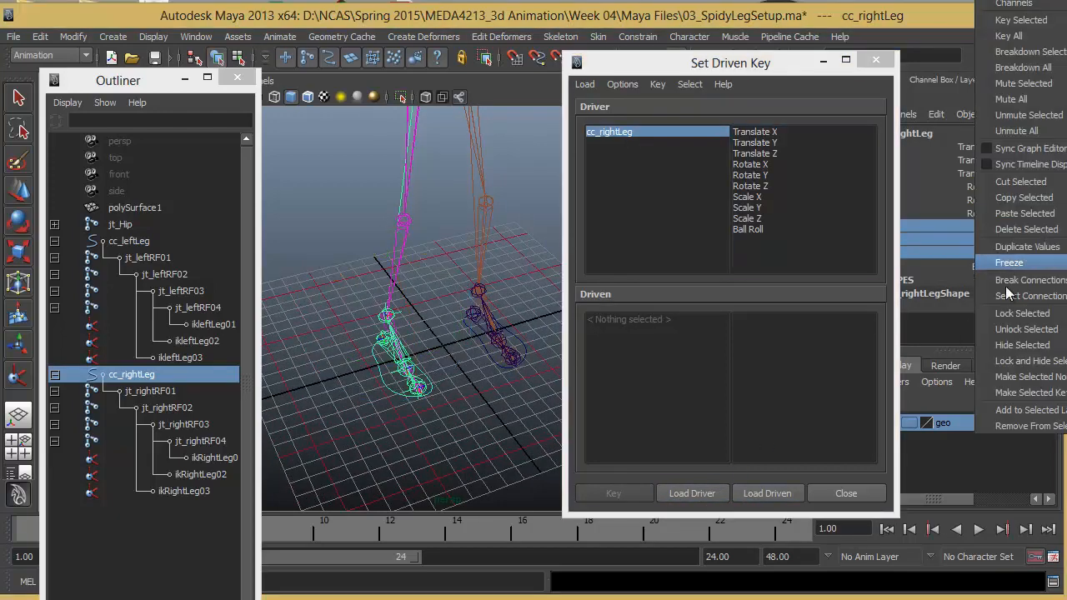
{"action": "left_click", "coordinate": [1054, 367]}
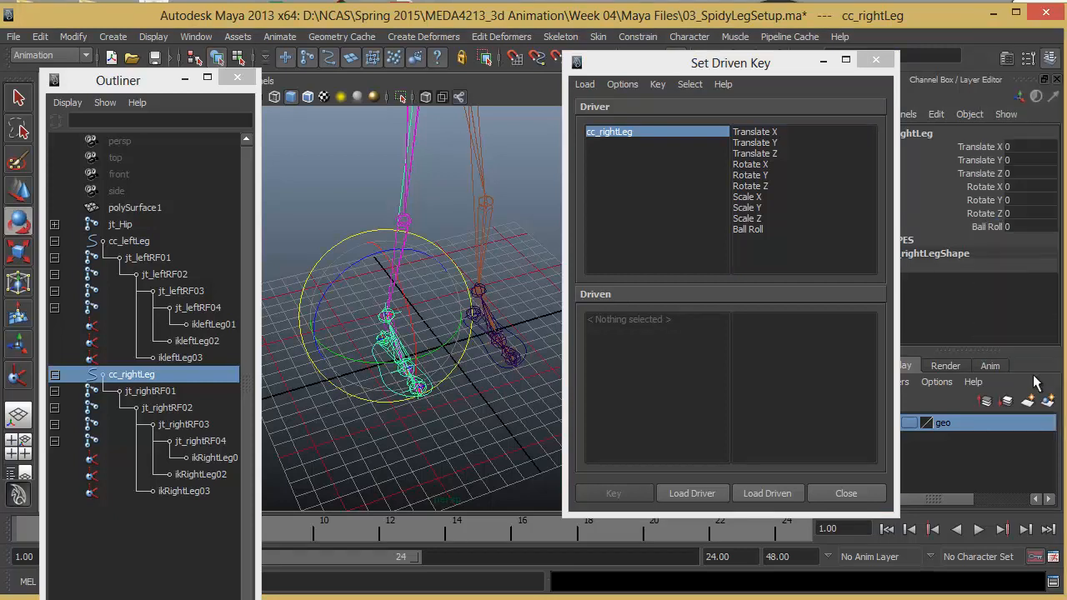
Step: Choose Ball Roll as the driver attribute and load jt_rightRF01, jt_rightRF02 and jt_rightRF03 as the driven objects
{"action": "left_click", "coordinate": [988, 227]}
{"action": "left_click", "coordinate": [750, 229]}
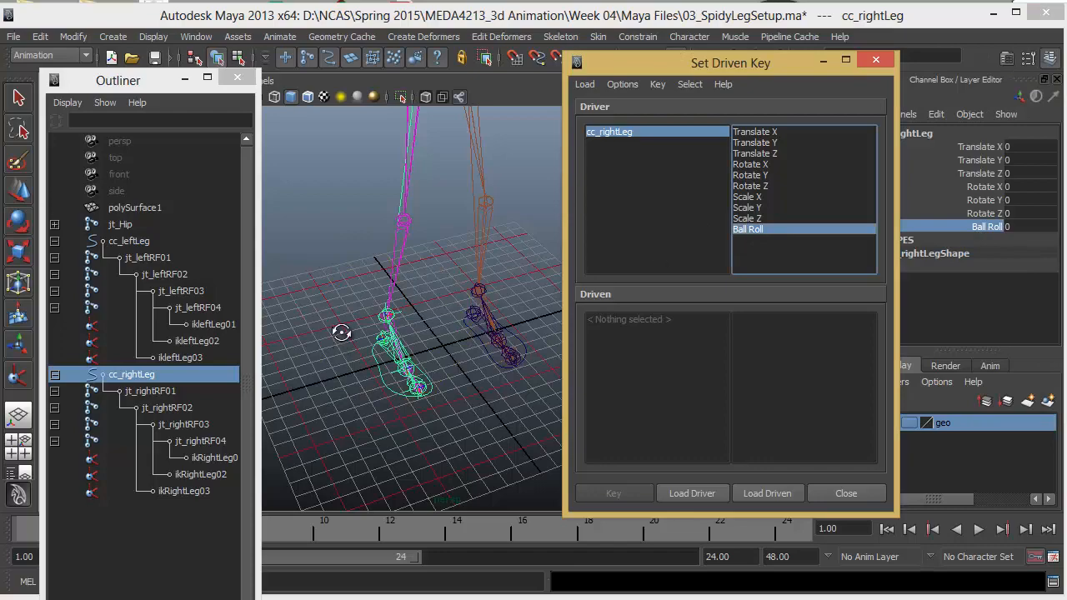
{"action": "left_click_drag", "start_coordinate": [340, 333], "coordinate": [234, 452], "text": "alt"}
{"action": "left_click", "coordinate": [150, 391]}
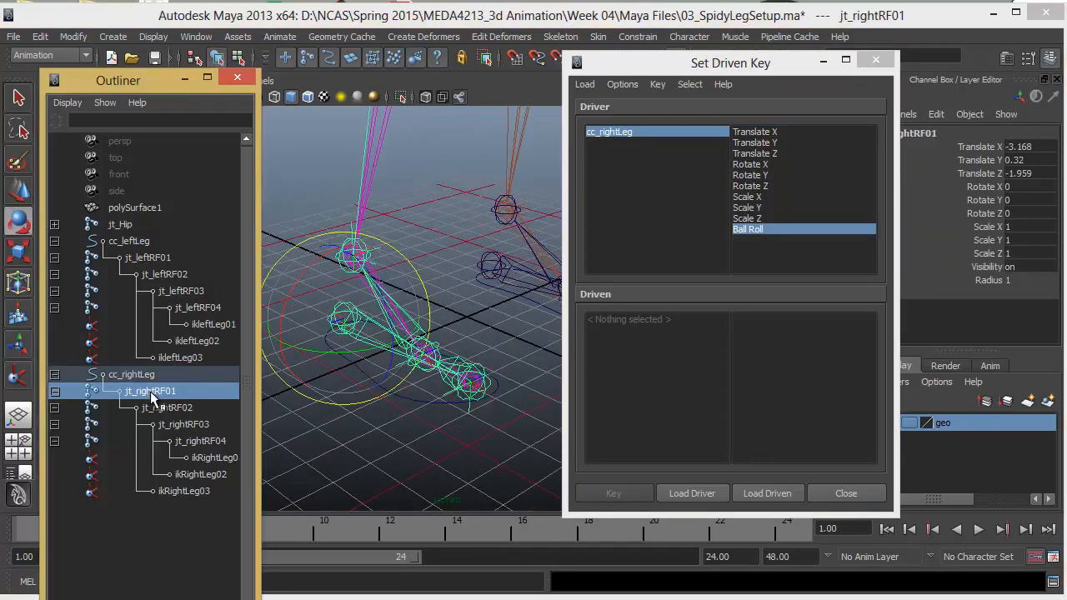
{"action": "left_click", "coordinate": [159, 411], "text": "shift"}
{"action": "left_click", "coordinate": [177, 425], "text": "shift"}
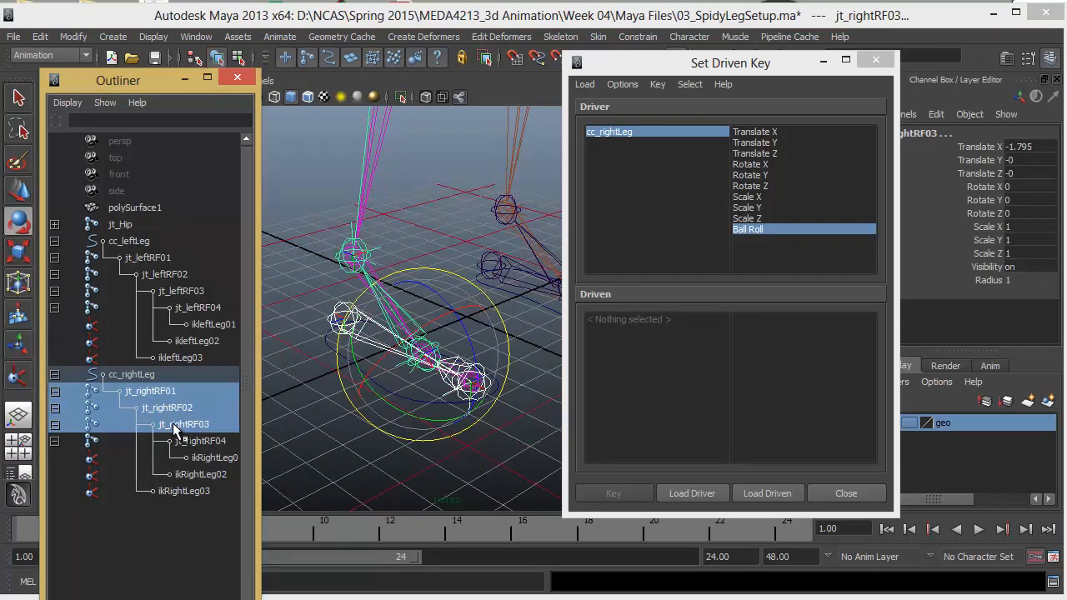
{"action": "left_click_drag", "start_coordinate": [445, 354], "coordinate": [551, 346], "text": "alt"}
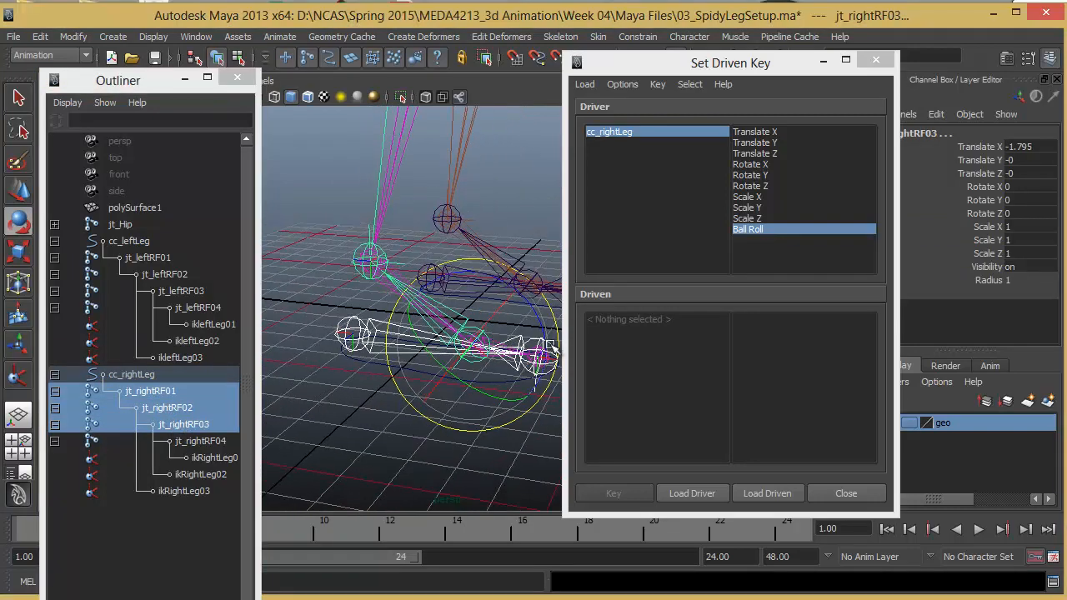
{"action": "left_click", "coordinate": [766, 492]}
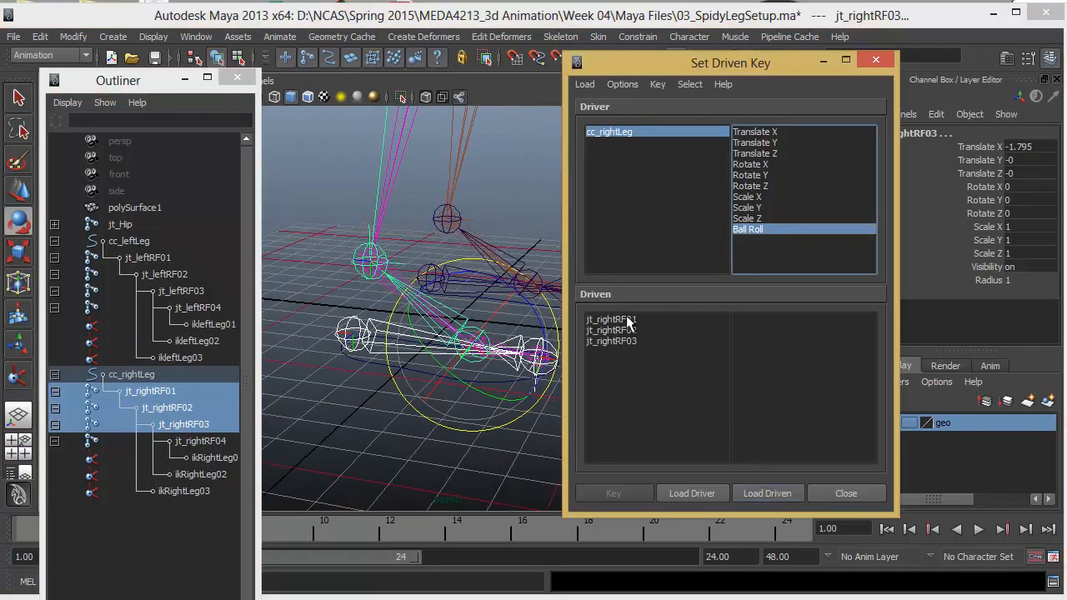
Step: Test-rotate jt_rightRF01, jt_rightRF02 and jt_rightRF03 about their Z axes, undoing each rotation
{"action": "left_click", "coordinate": [169, 397]}
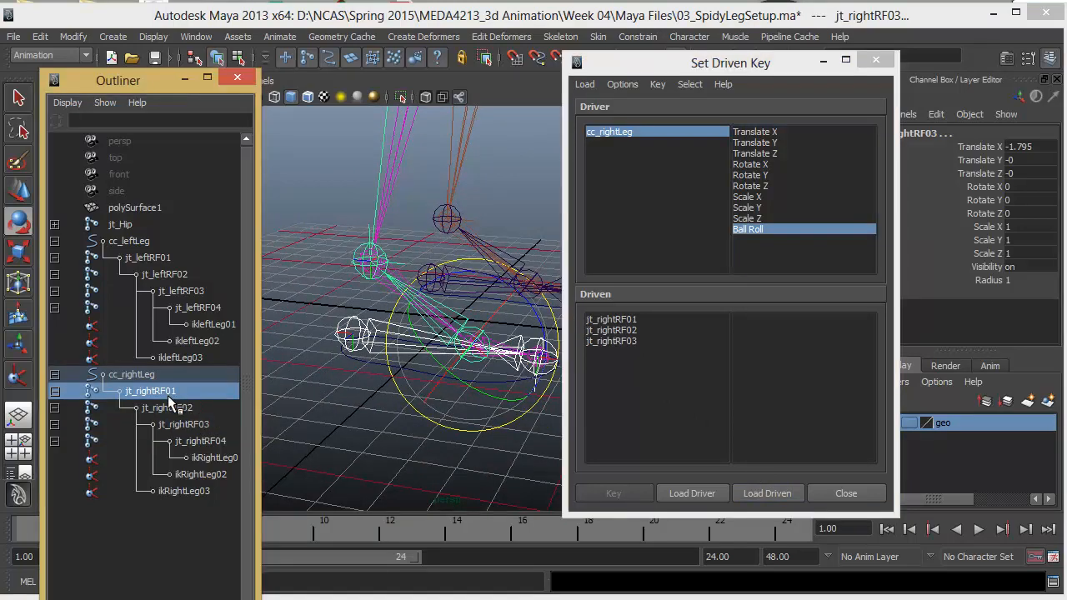
{"action": "left_click_drag", "start_coordinate": [389, 375], "coordinate": [411, 360], "text": "alt"}
{"action": "left_click_drag", "start_coordinate": [431, 316], "coordinate": [420, 350]}
{"action": "left_click", "coordinate": [204, 405]}
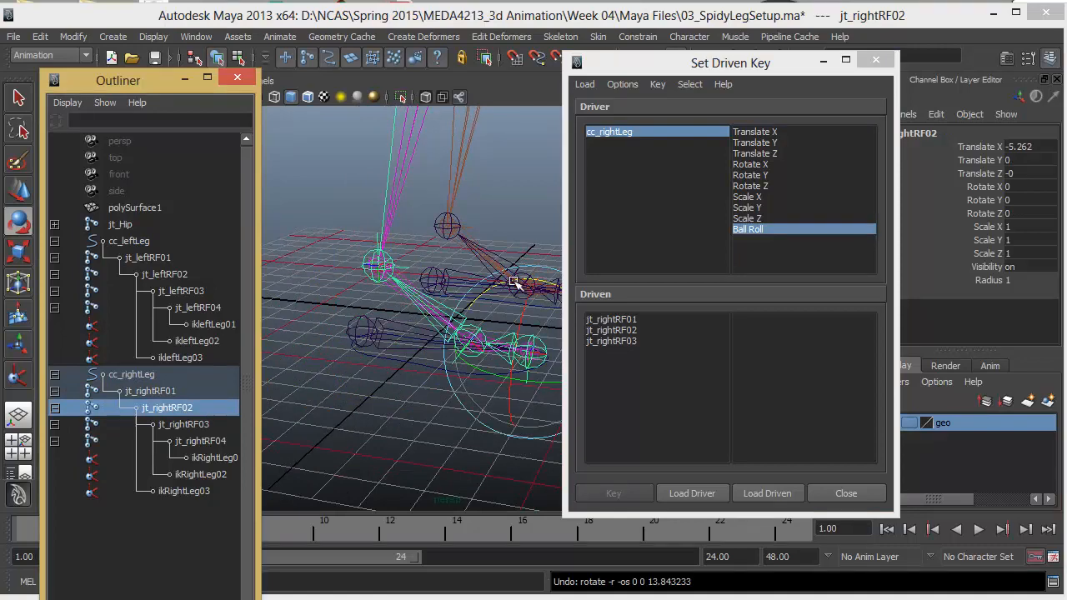
{"action": "left_click_drag", "start_coordinate": [508, 281], "coordinate": [539, 288]}
{"action": "key", "text": "ctrl+z"}
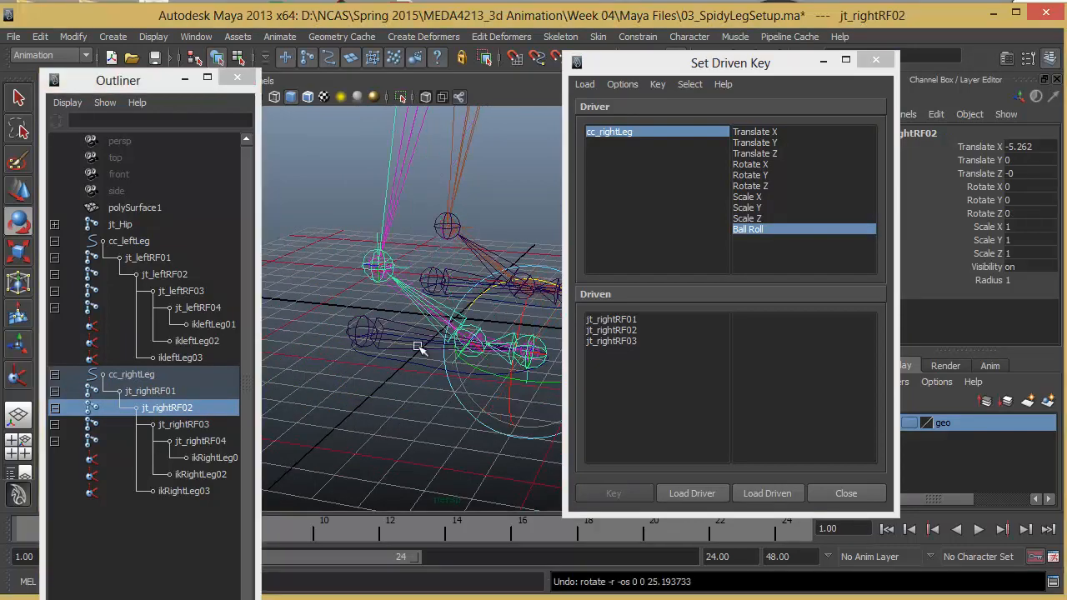
{"action": "left_click", "coordinate": [185, 424]}
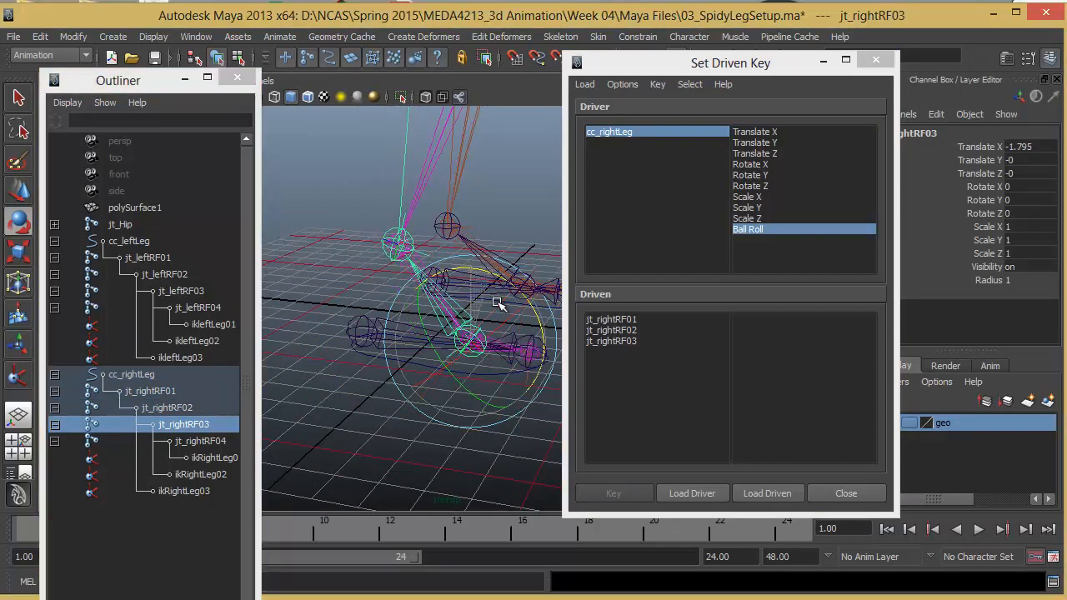
{"action": "key", "text": "ctrl+z"}
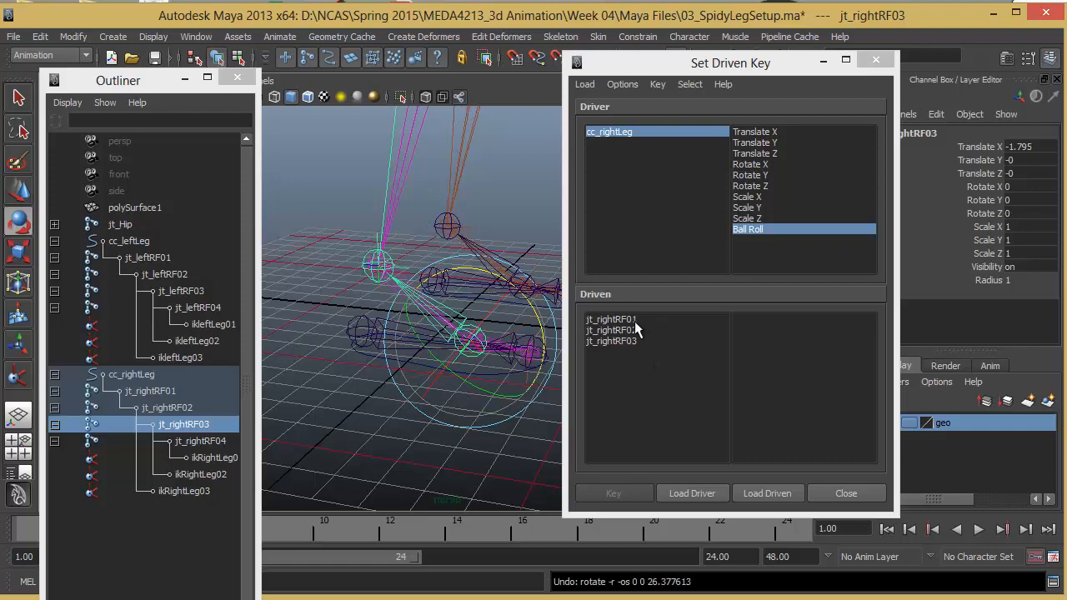
Step: Choose Rotate Z as the driven attribute, ending with jt_rightRF01 as the active driven joint
{"action": "left_click_drag", "start_coordinate": [634, 321], "coordinate": [635, 343]}
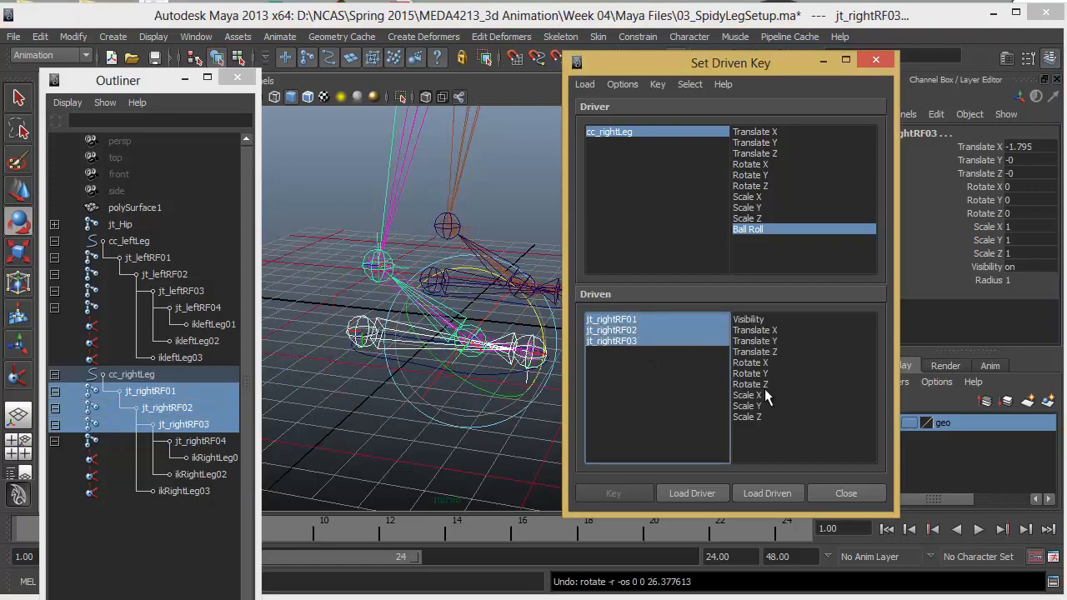
{"action": "left_click", "coordinate": [764, 385]}
{"action": "left_click", "coordinate": [639, 338]}
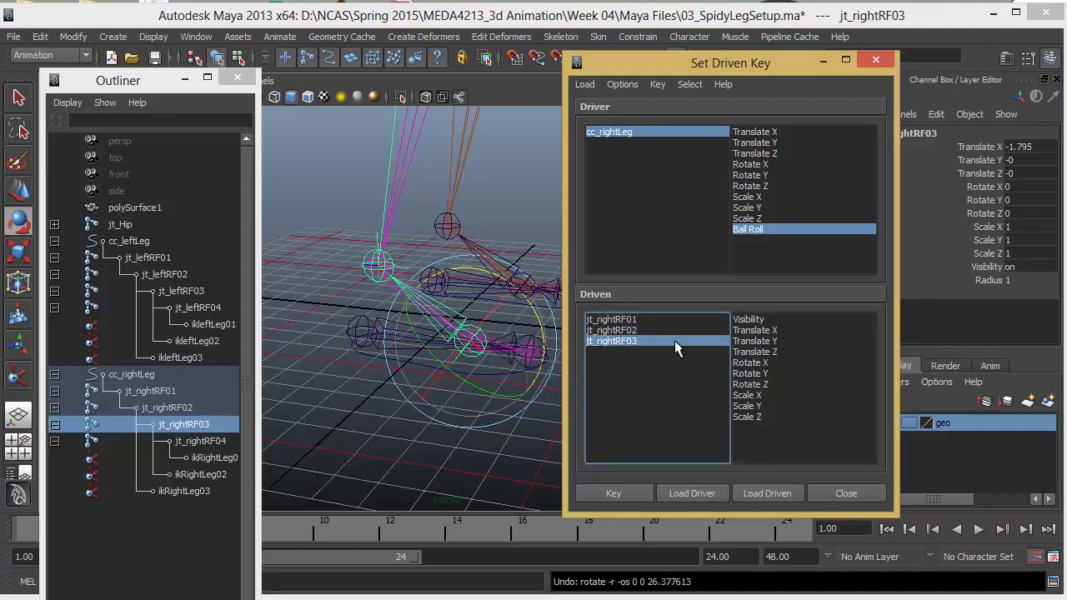
{"action": "left_click", "coordinate": [763, 385]}
{"action": "left_click", "coordinate": [638, 320]}
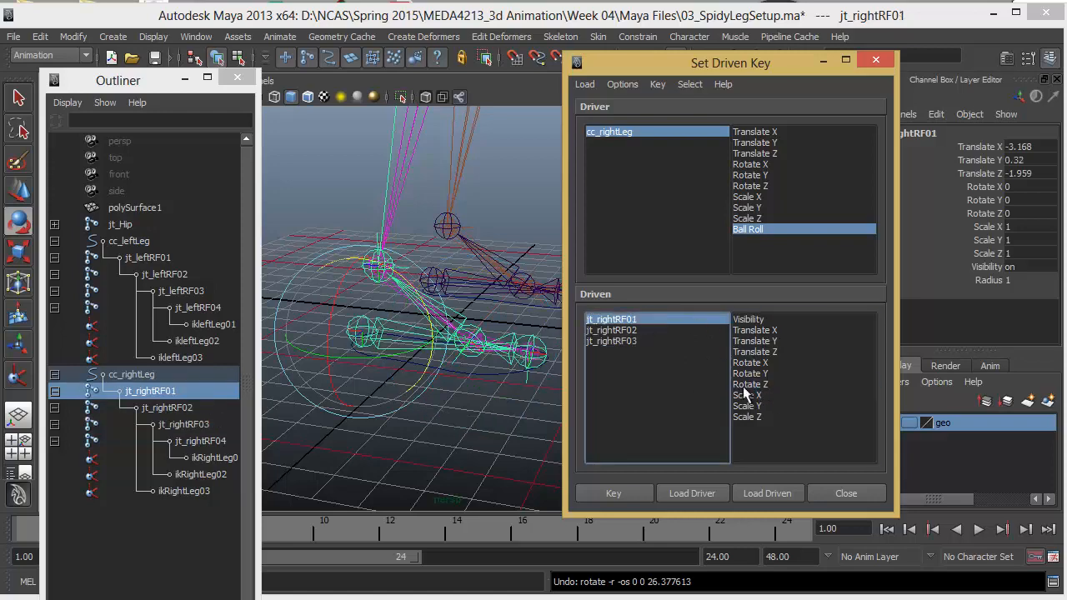
{"action": "left_click", "coordinate": [764, 385]}
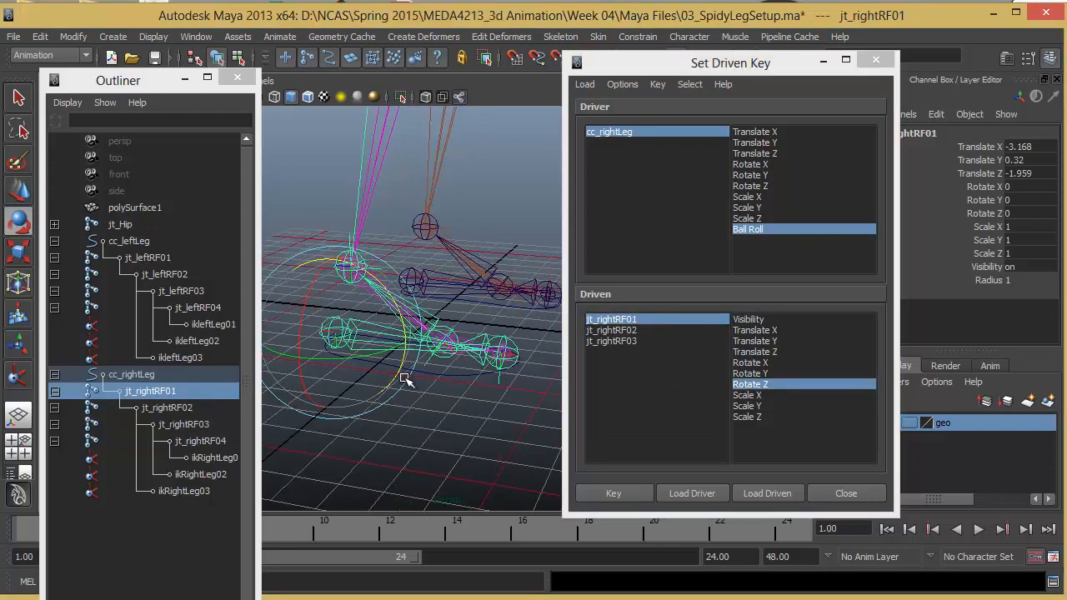
{"action": "left_click_drag", "start_coordinate": [407, 374], "coordinate": [405, 410], "text": "alt"}
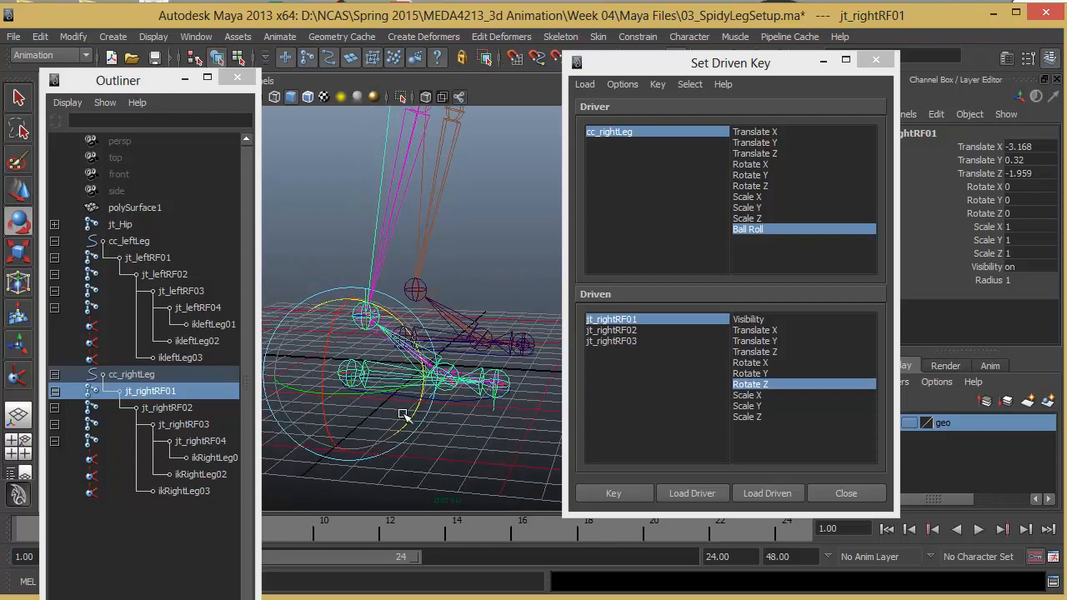
{"action": "left_click", "coordinate": [374, 406]}
{"action": "left_click", "coordinate": [354, 367]}
{"action": "key", "text": "w"}
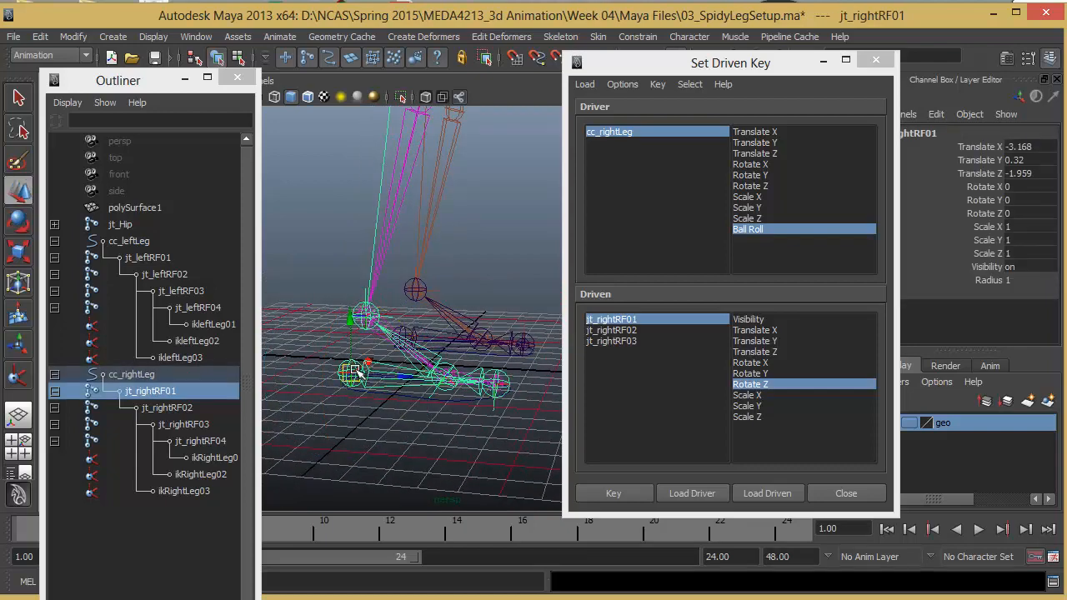
Step: Key Rotate Z of jt_rightRF01, jt_rightRF02 and jt_rightRF03 in turn against the neutral Ball Roll of 0
{"action": "left_click", "coordinate": [749, 230]}
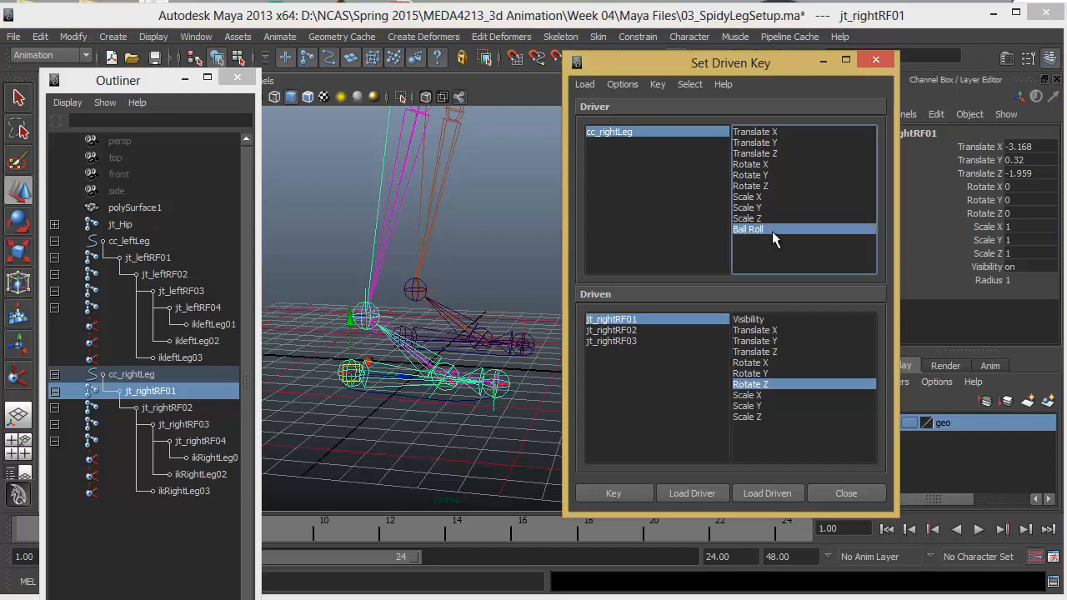
{"action": "left_click", "coordinate": [613, 492]}
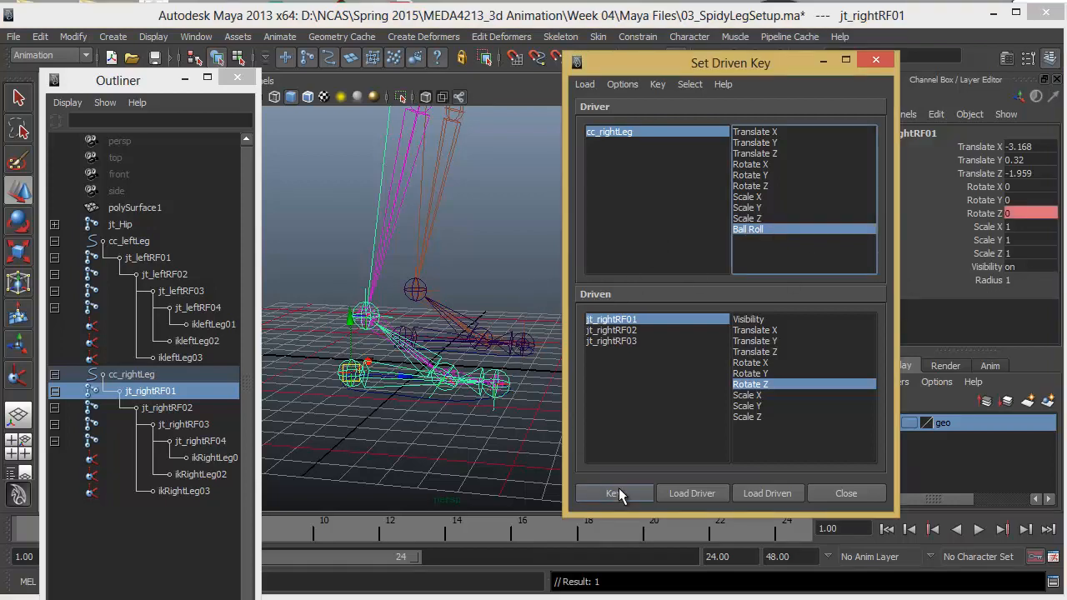
{"action": "left_click", "coordinate": [633, 330]}
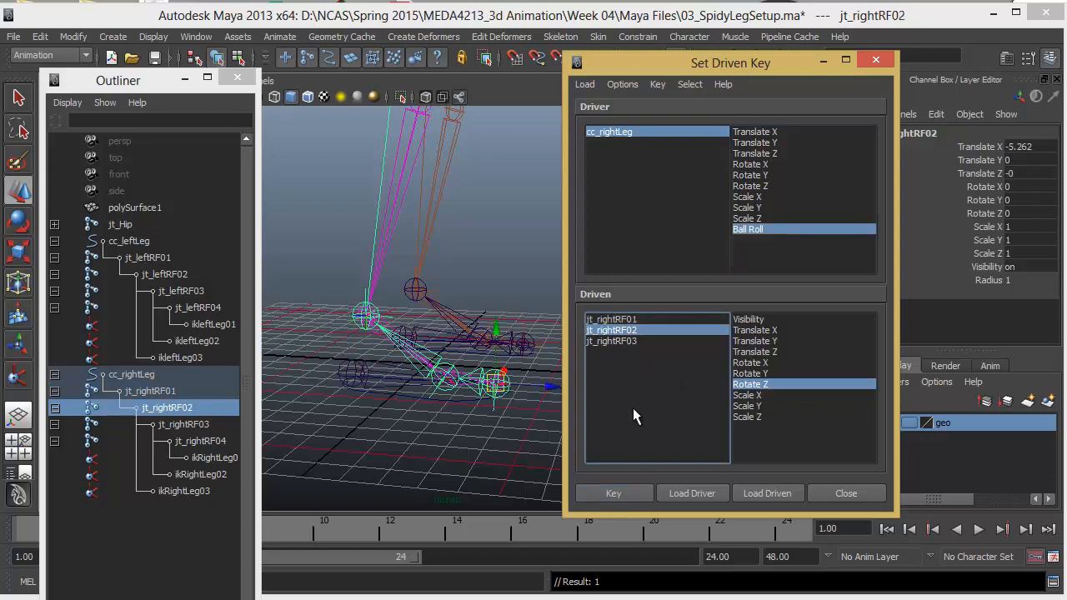
{"action": "left_click", "coordinate": [628, 494]}
{"action": "left_click", "coordinate": [636, 341]}
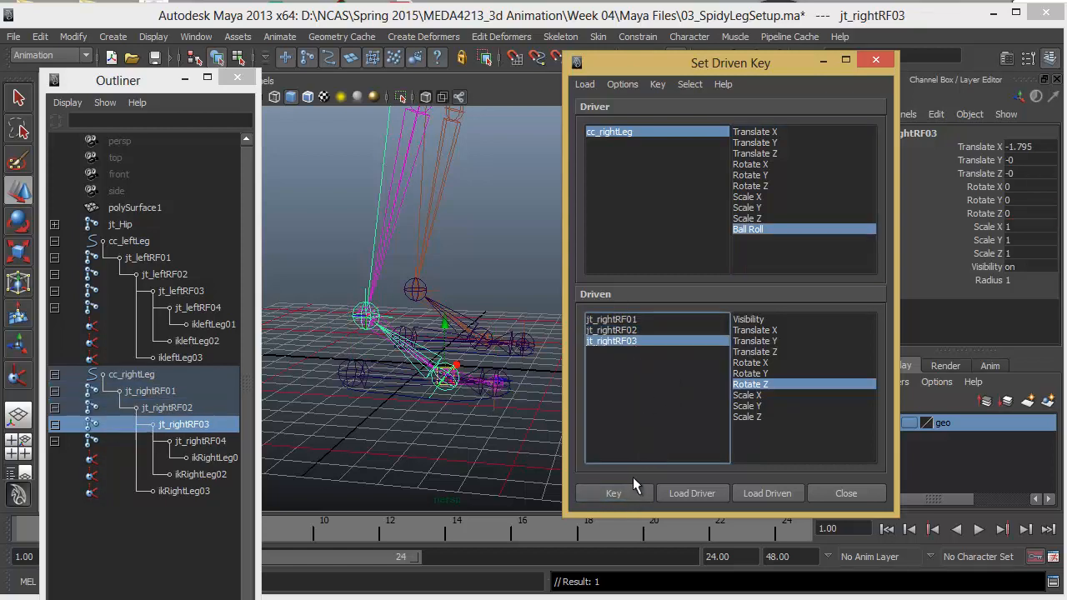
{"action": "left_click", "coordinate": [628, 494]}
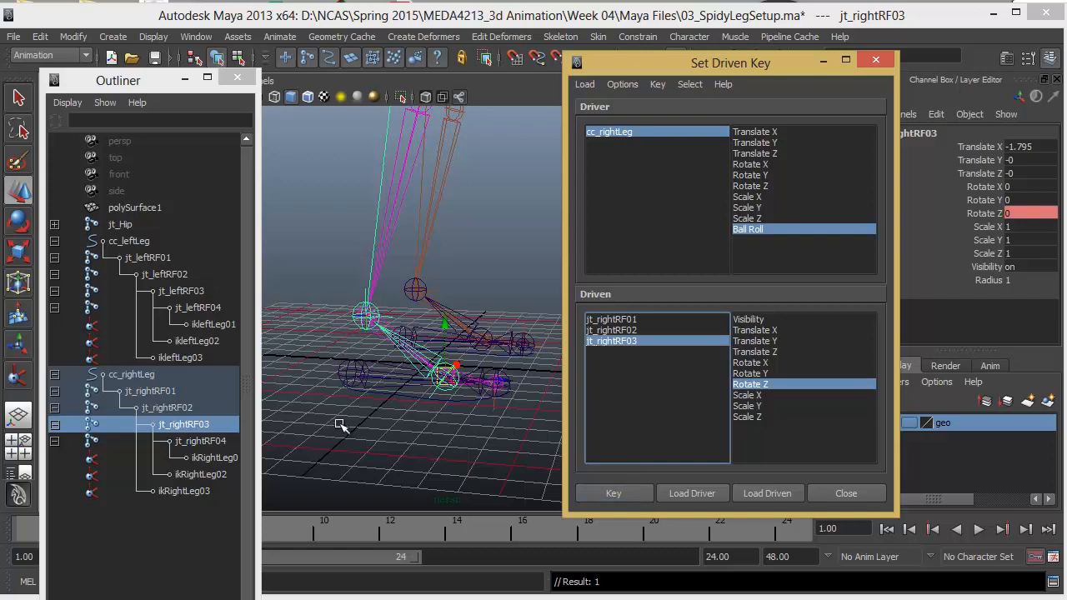
Step: Set Ball Roll on cc_rightLeg to -5 and rotate jt_rightRF01 to a Rotate Z of 35
{"action": "left_click", "coordinate": [364, 388]}
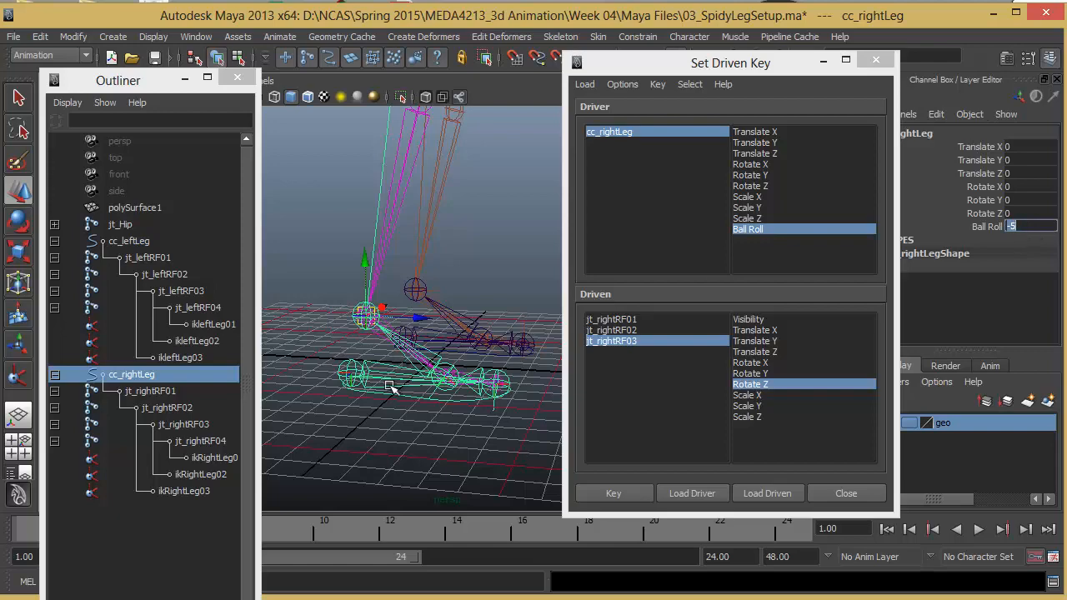
{"action": "key", "text": "Down"}
{"action": "key", "text": "e"}
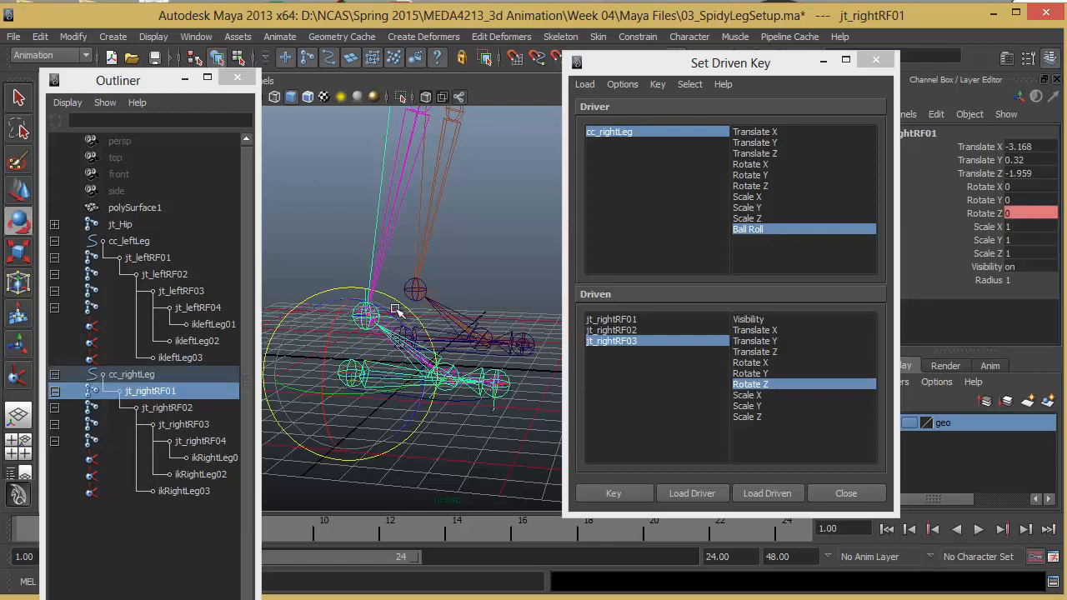
{"action": "left_click_drag", "start_coordinate": [397, 319], "coordinate": [385, 283]}
{"action": "left_click", "coordinate": [1020, 213]}
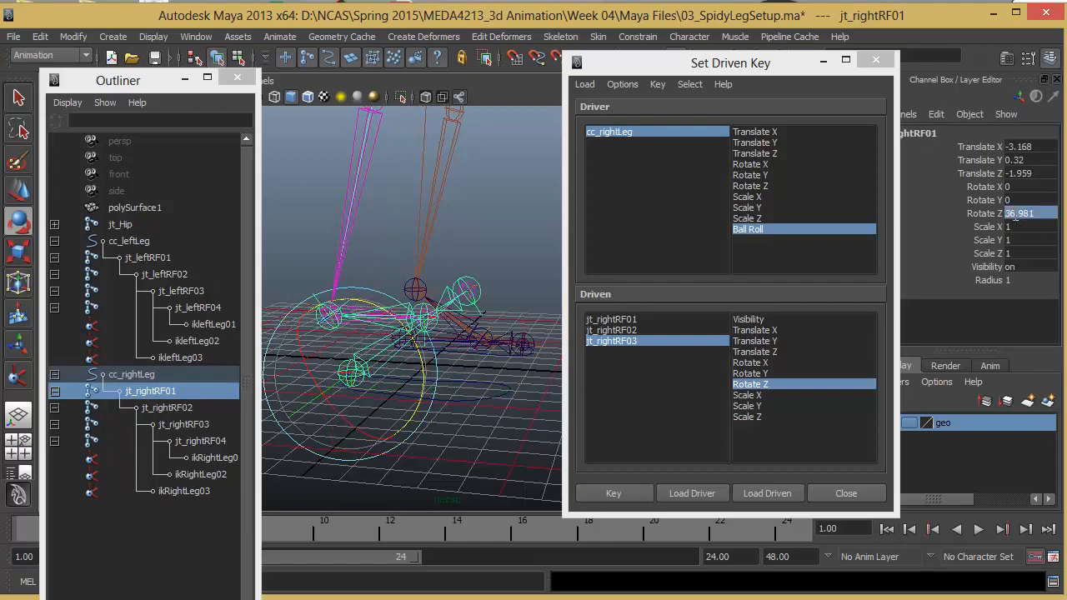
{"action": "type", "text": "35"}
{"action": "key", "text": "Return"}
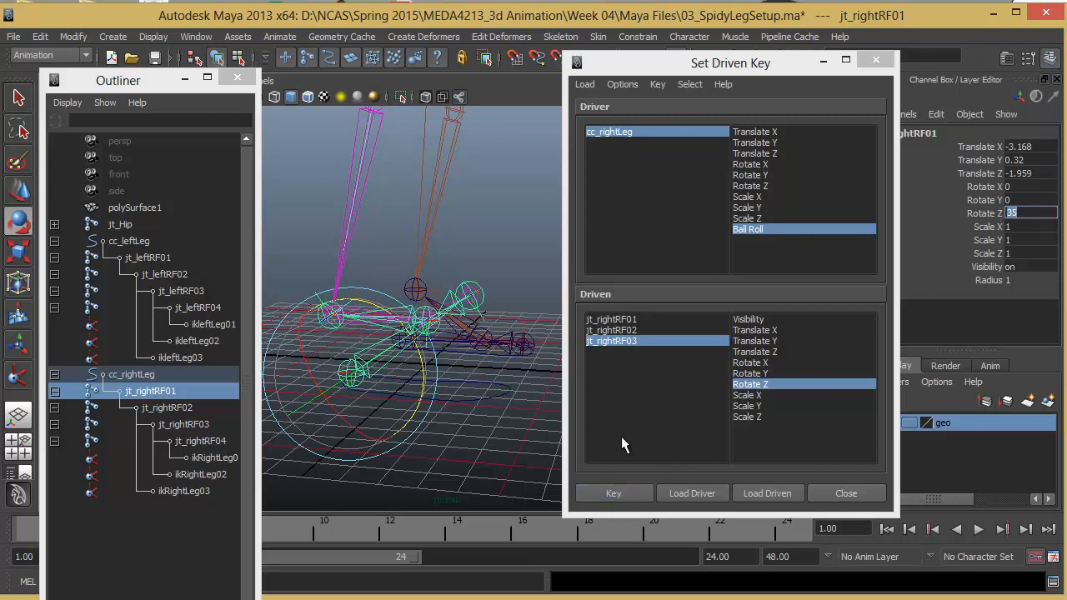
Step: Key Rotate Z of jt_rightRF01, jt_rightRF02 and jt_rightRF03 for the Ball Roll value of -5
{"action": "left_click", "coordinate": [629, 320]}
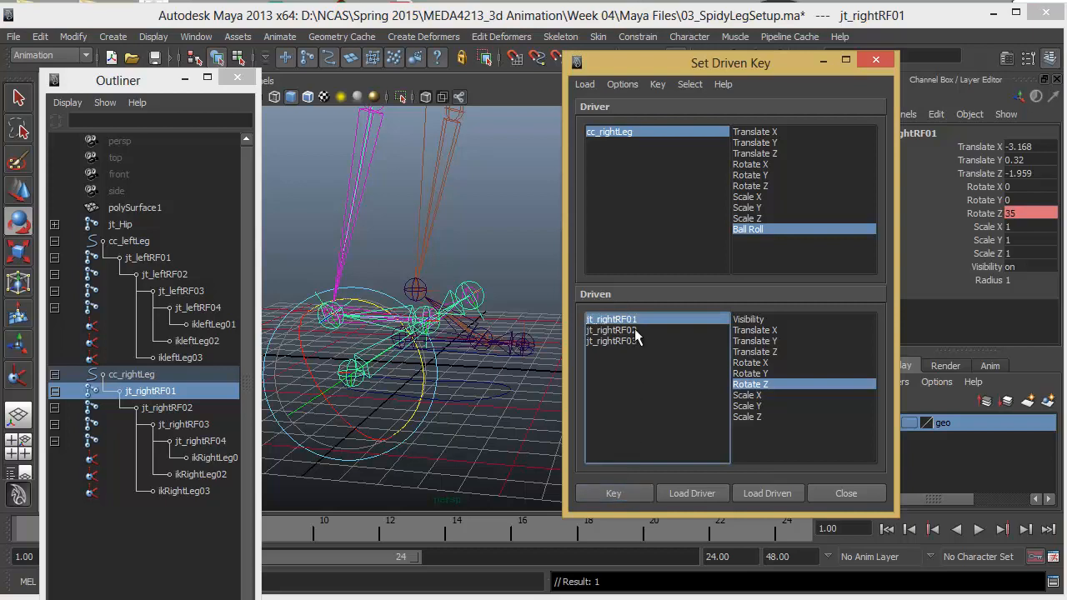
{"action": "left_click", "coordinate": [634, 330]}
{"action": "left_click", "coordinate": [634, 342]}
{"action": "left_click", "coordinate": [617, 492]}
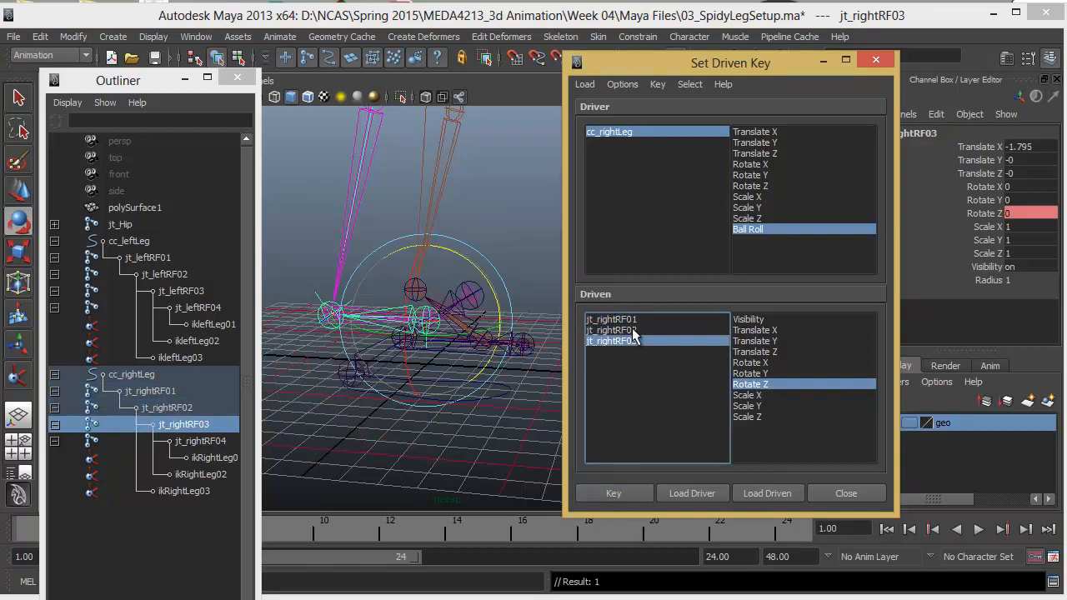
{"action": "left_click", "coordinate": [632, 330]}
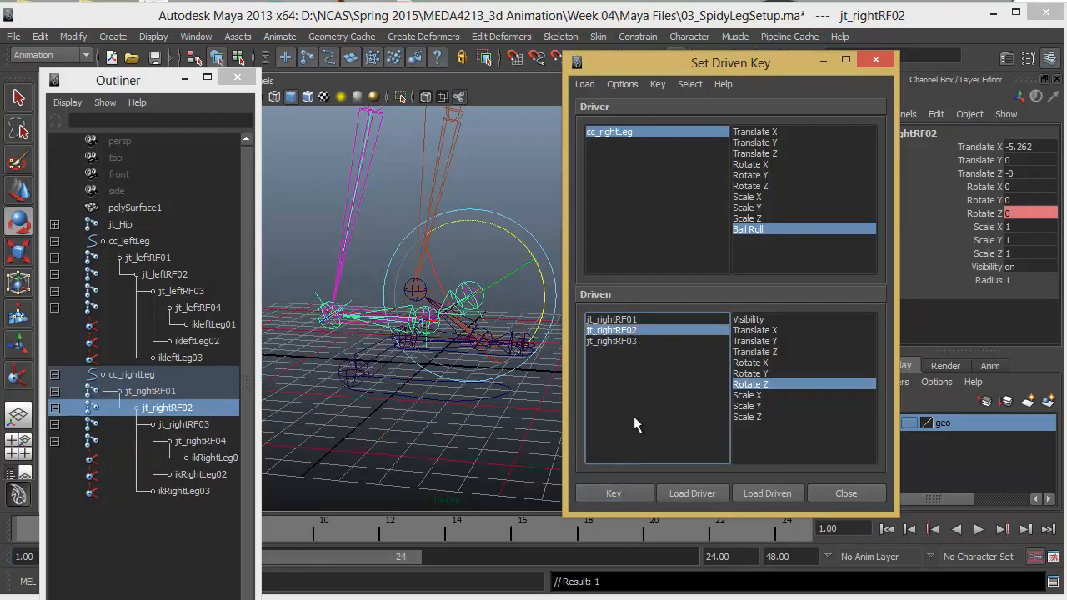
Step: Set Ball Roll on cc_rightLeg to 5 and clear the selection
{"action": "left_click", "coordinate": [379, 394]}
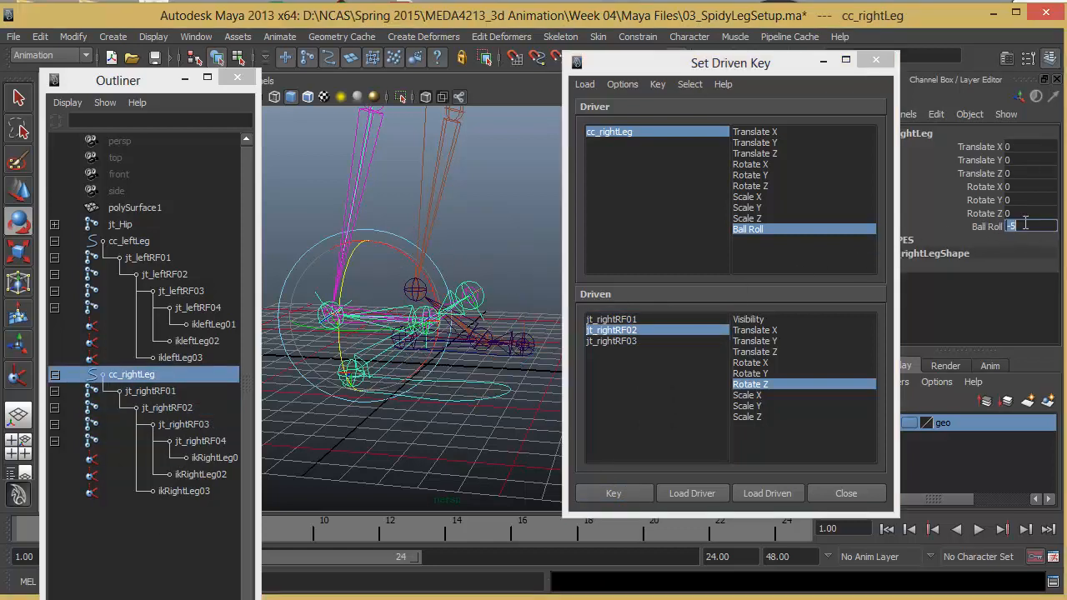
{"action": "type", "text": "0"}
{"action": "key", "text": "Return"}
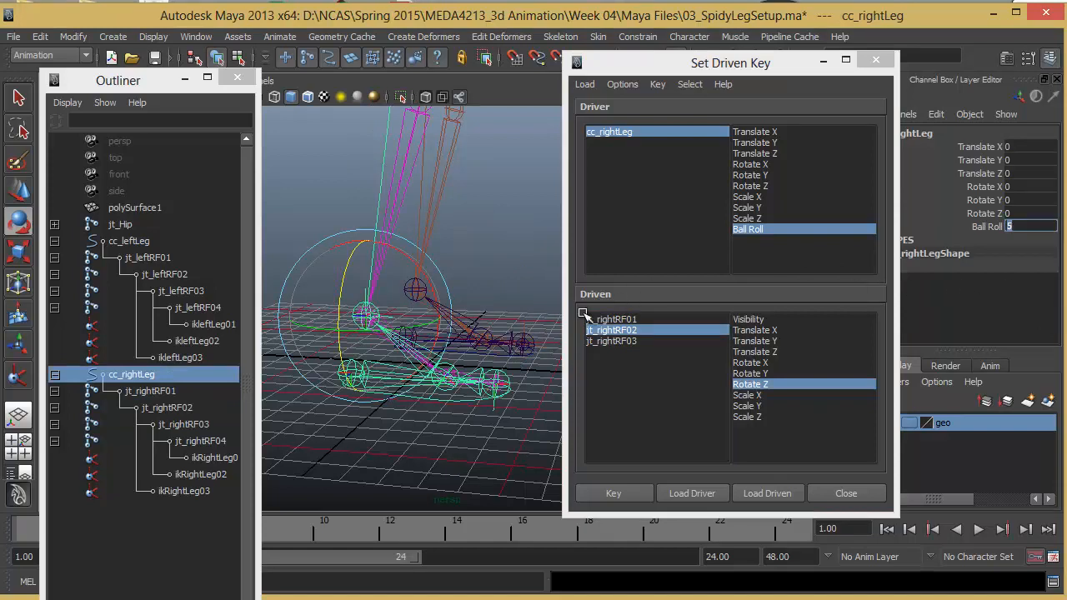
{"action": "left_click", "coordinate": [459, 465]}
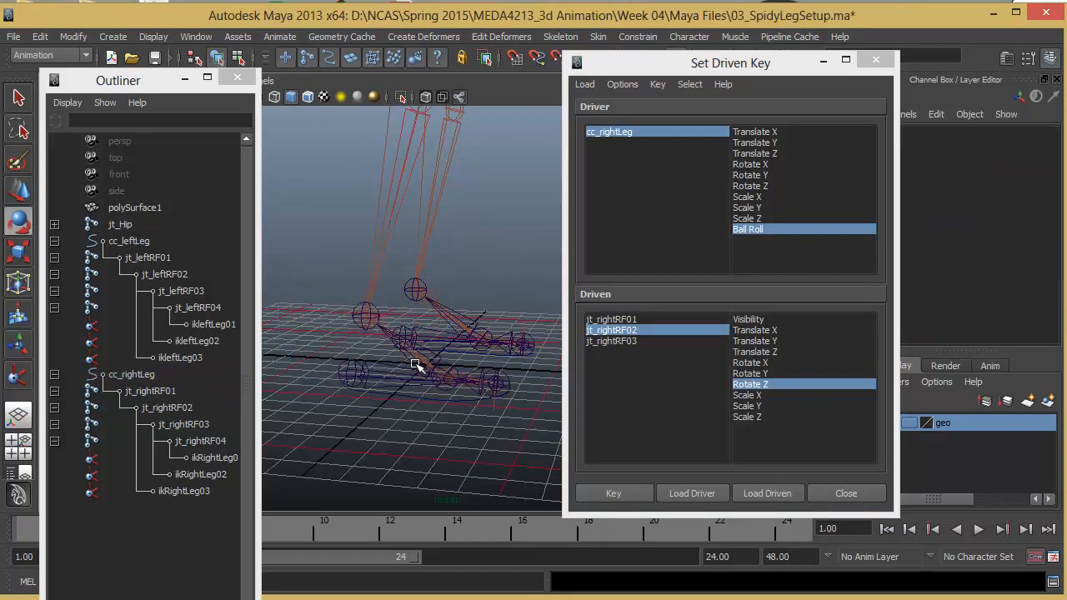
Step: Rotate jt_rightRF03 to a Rotate Z of 30 and key Rotate Z of jt_rightRF01, jt_rightRF02 and jt_rightRF03 for the Ball Roll value of 5
{"action": "left_click", "coordinate": [412, 367]}
{"action": "left_click", "coordinate": [442, 360]}
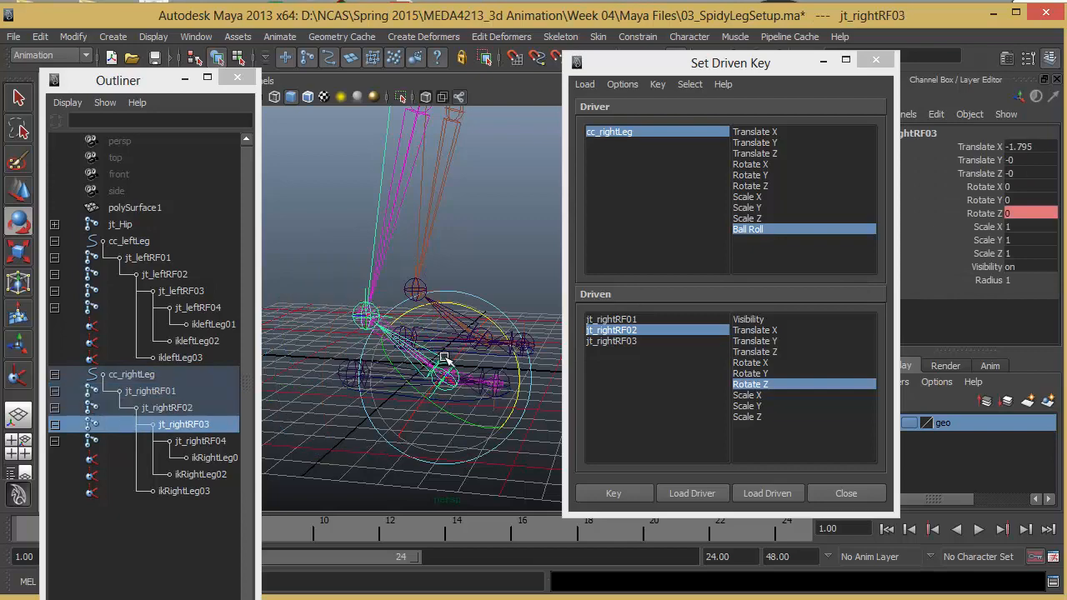
{"action": "left_click_drag", "start_coordinate": [466, 304], "coordinate": [482, 329]}
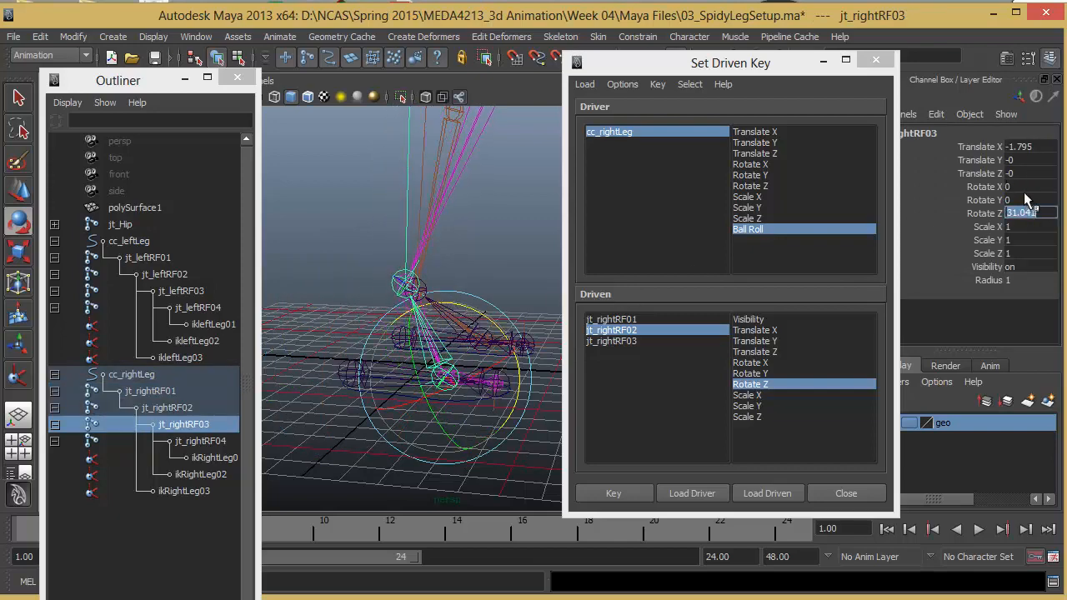
{"action": "type", "text": "30"}
{"action": "key", "text": "Return"}
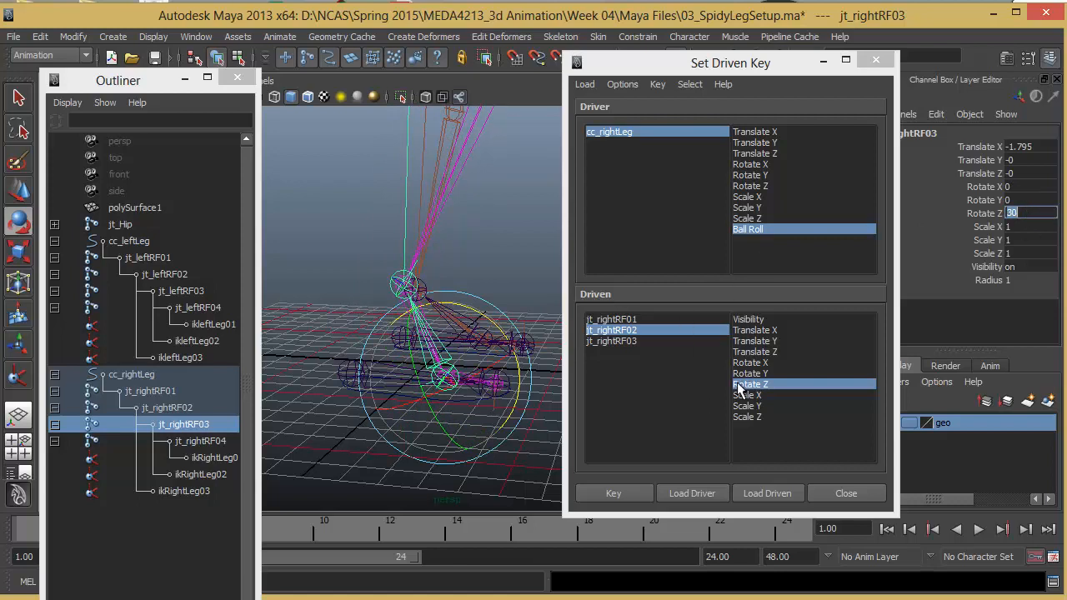
{"action": "left_click", "coordinate": [630, 489]}
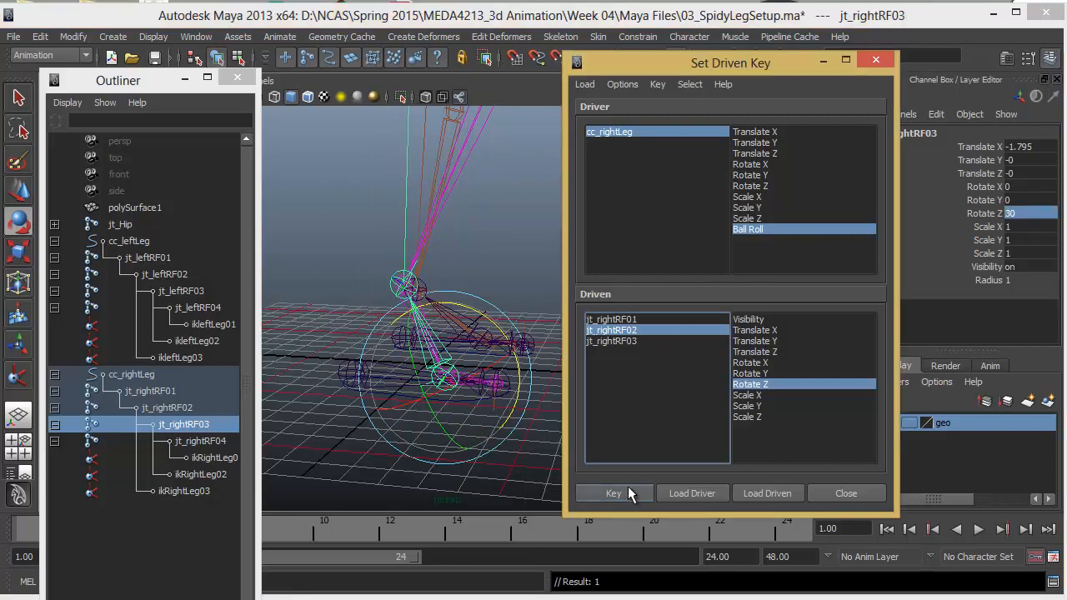
{"action": "left_click", "coordinate": [611, 320]}
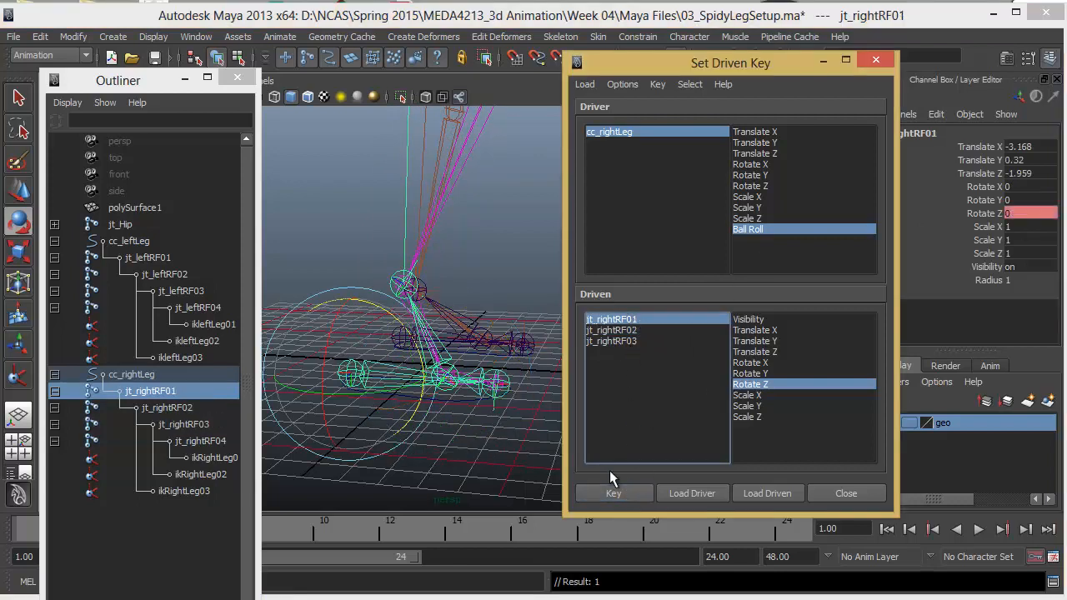
{"action": "left_click", "coordinate": [627, 340]}
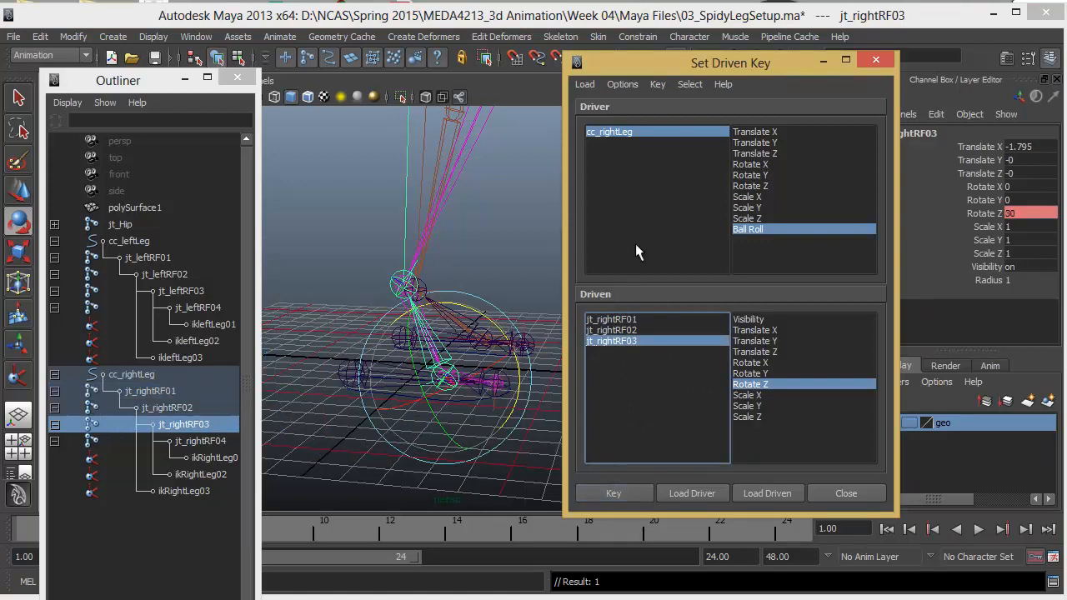
Step: Set Ball Roll on cc_rightLeg to 10 and set Rotate Z of jt_rightRF03 to 0
{"action": "left_click", "coordinate": [637, 132]}
{"action": "left_click", "coordinate": [1028, 225]}
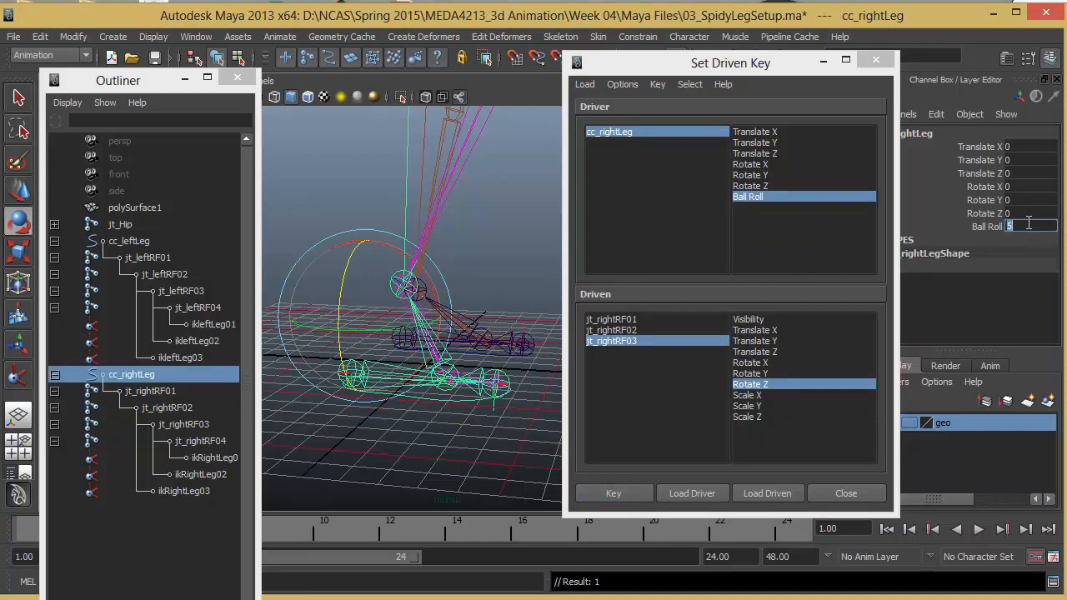
{"action": "key", "text": "Return"}
{"action": "left_click", "coordinate": [464, 436]}
{"action": "left_click", "coordinate": [447, 360]}
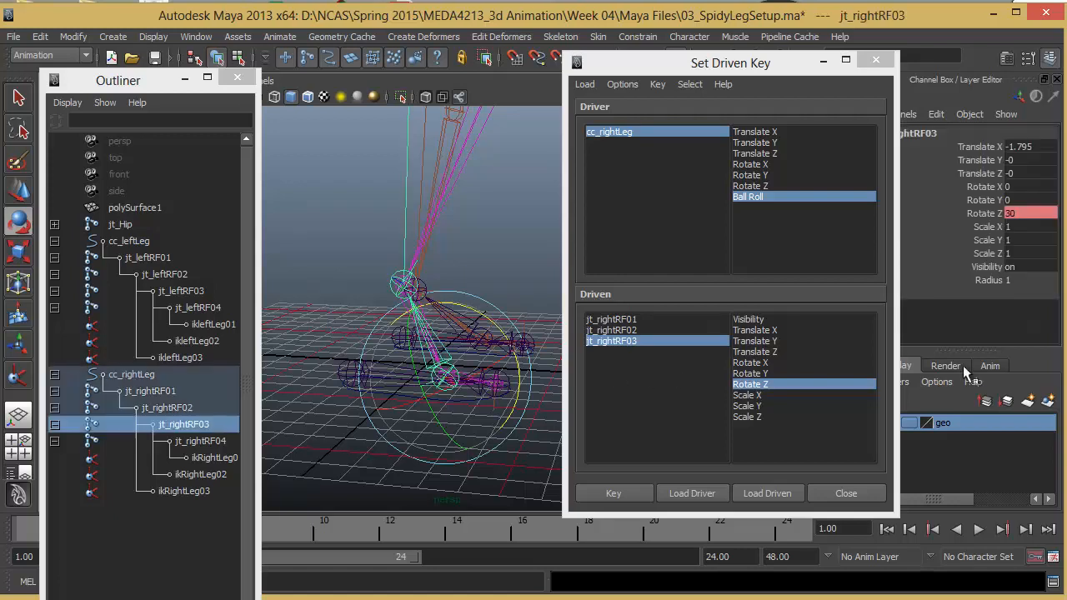
{"action": "double_click", "coordinate": [1045, 214]}
{"action": "type", "text": "0"}
{"action": "key", "text": "Return"}
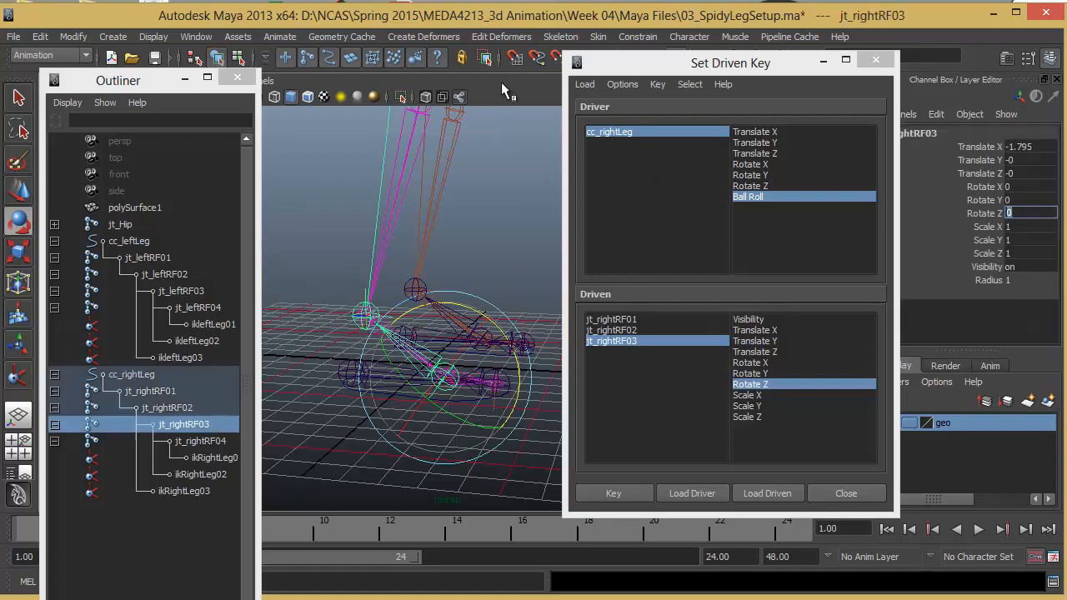
Step: Rotate jt_rightRF02 to a Rotate Z of 40 and key Rotate Z of all three right reverse-foot joints for the Ball Roll value of 10
{"action": "key", "text": "Up"}
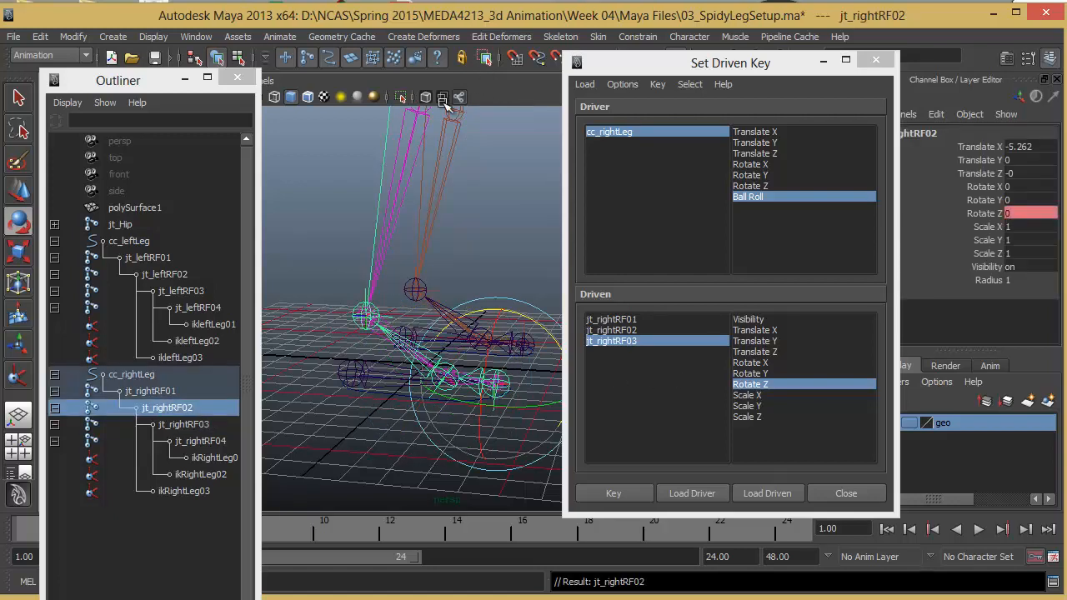
{"action": "left_click_drag", "start_coordinate": [532, 327], "coordinate": [546, 367]}
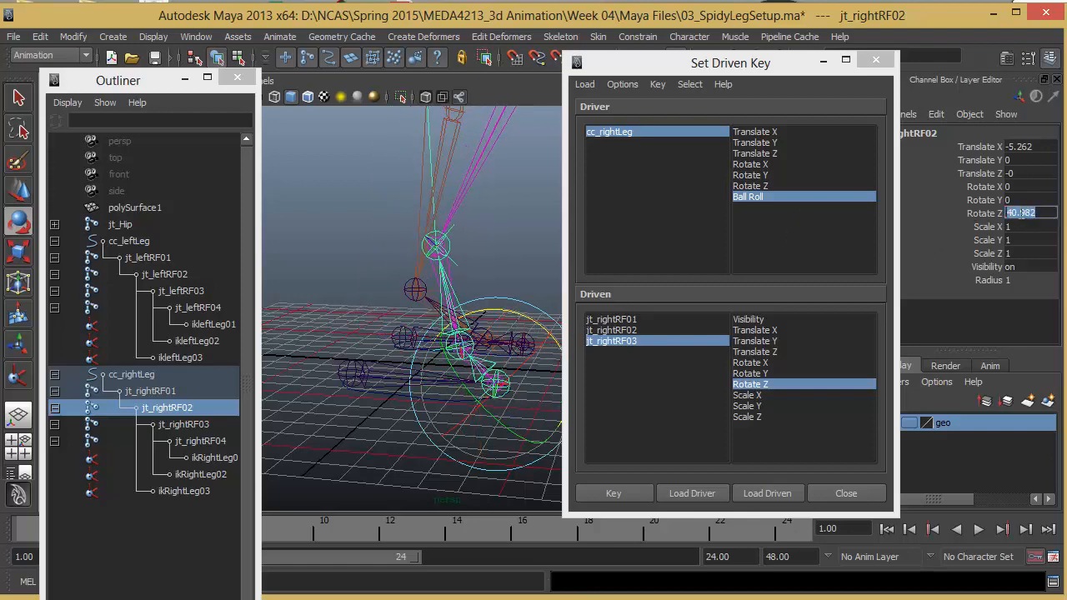
{"action": "type", "text": "40"}
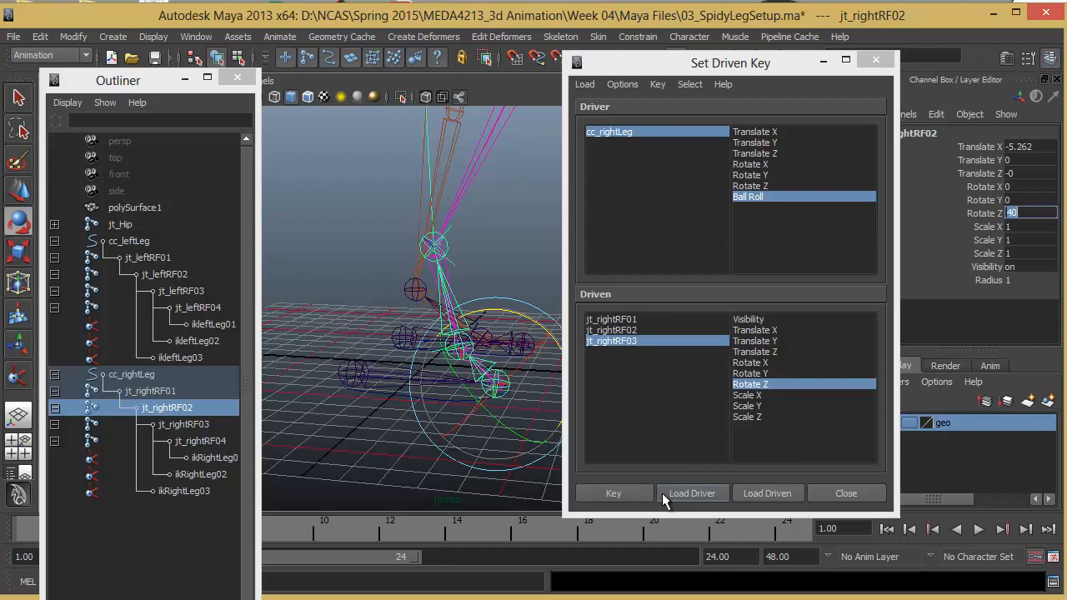
{"action": "left_click", "coordinate": [630, 493]}
{"action": "left_click", "coordinate": [633, 330]}
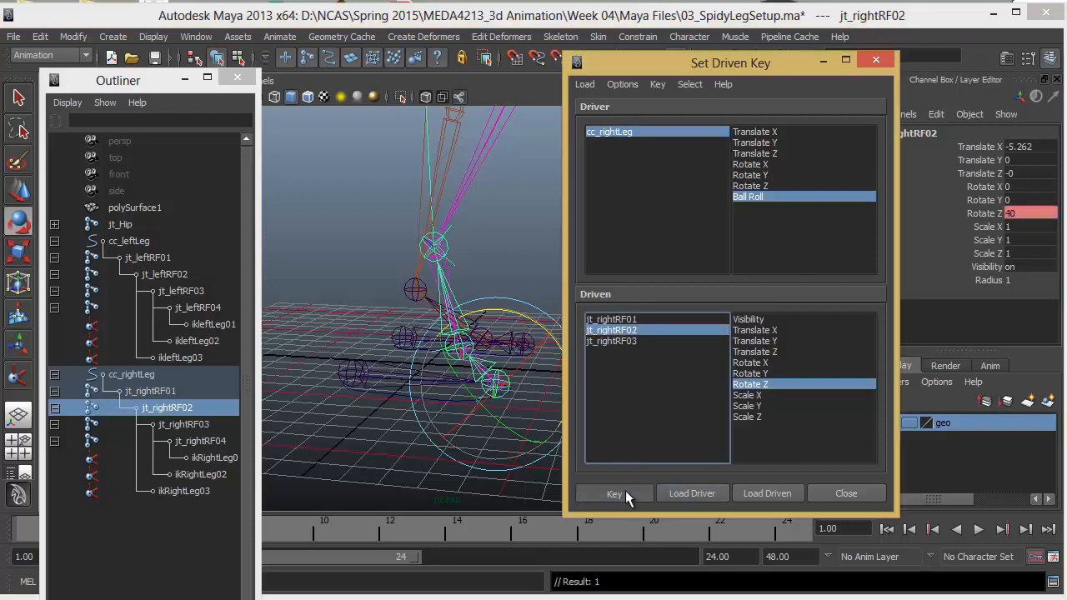
{"action": "left_click", "coordinate": [613, 319]}
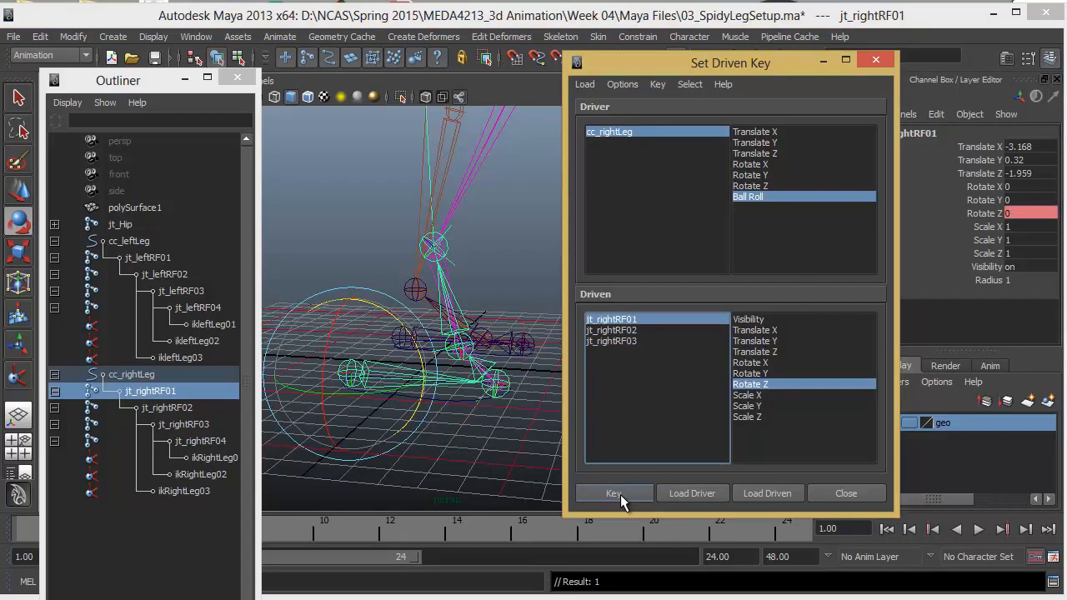
{"action": "left_click", "coordinate": [824, 61]}
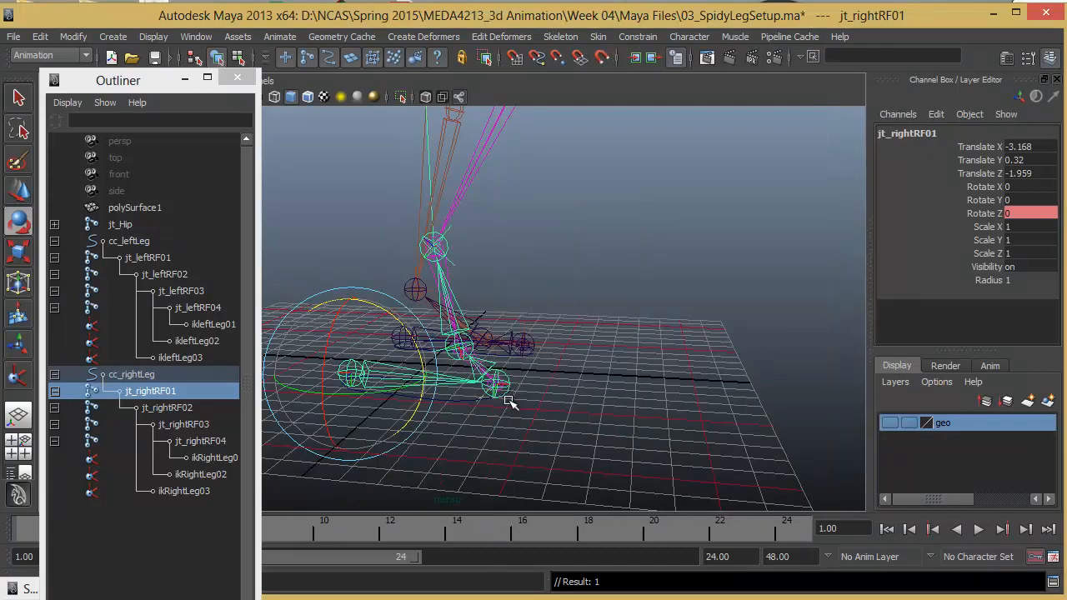
Step: Test the right foot by scrubbing Ball Roll on cc_rightLeg down to -5, and set it to 0
{"action": "left_click", "coordinate": [478, 400]}
{"action": "left_click_drag", "start_coordinate": [531, 390], "coordinate": [605, 384], "text": "alt"}
{"action": "left_click", "coordinate": [603, 384]}
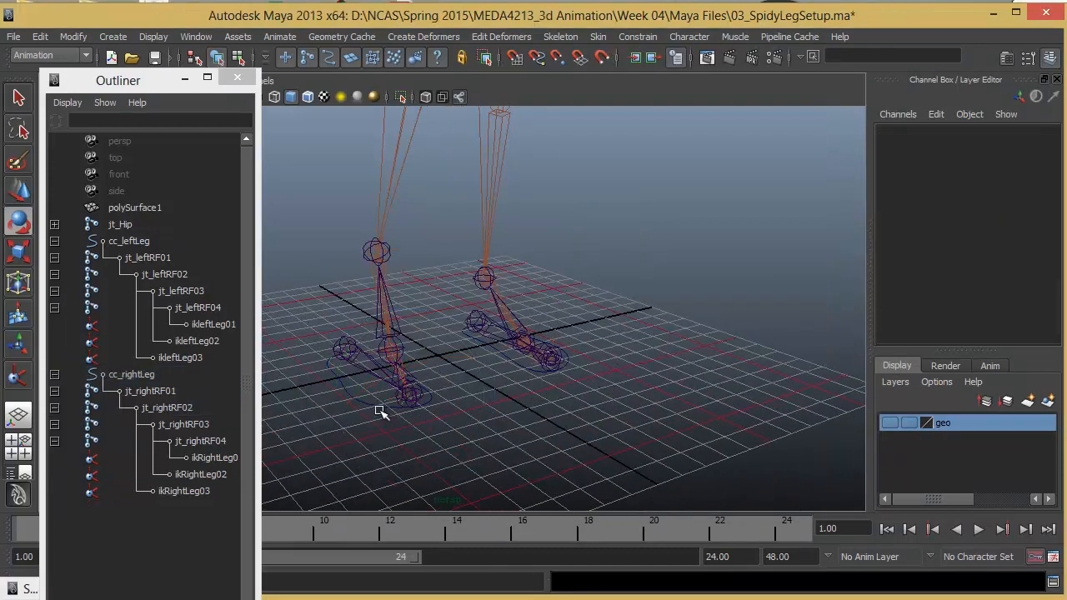
{"action": "left_click", "coordinate": [412, 398]}
{"action": "left_click", "coordinate": [986, 226]}
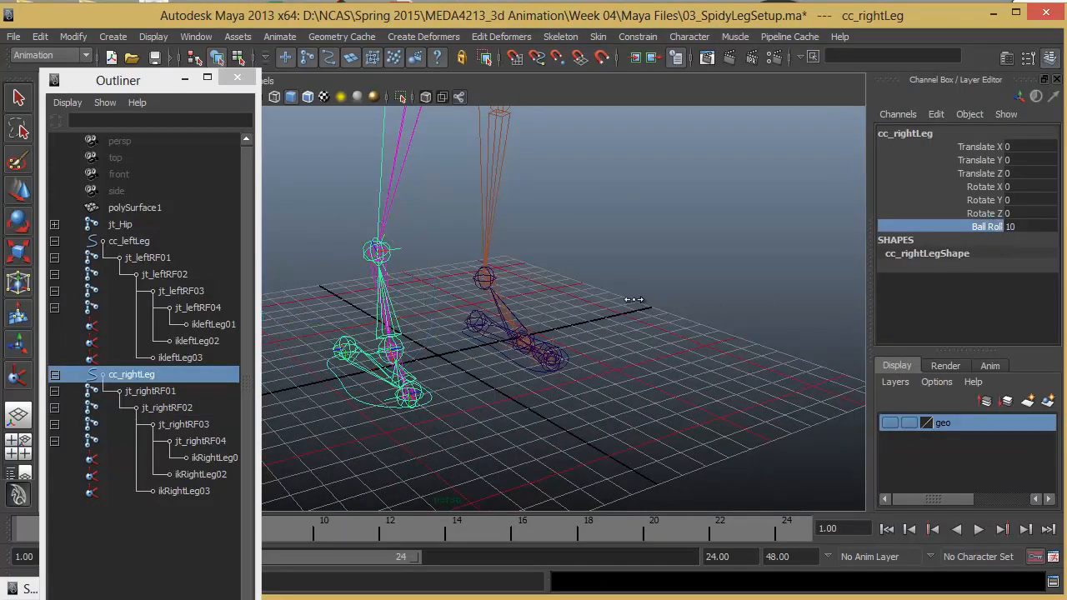
{"action": "middle_click_drag", "start_coordinate": [635, 301], "coordinate": [492, 312]}
{"action": "double_click", "coordinate": [1036, 226]}
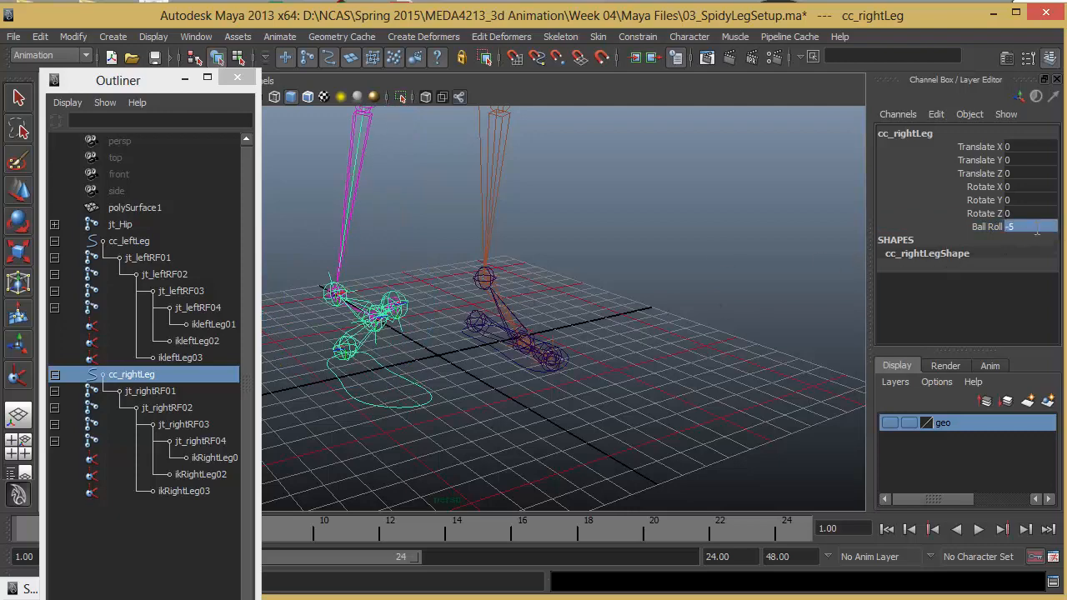
{"action": "type", "text": "0"}
{"action": "key", "text": "Return"}
Step: Scrub Ball Roll on cc_leftLeg and cc_rightLeg together to compare both foot rolls, and set it back to 0
{"action": "left_click_drag", "start_coordinate": [524, 286], "coordinate": [540, 353], "text": "alt"}
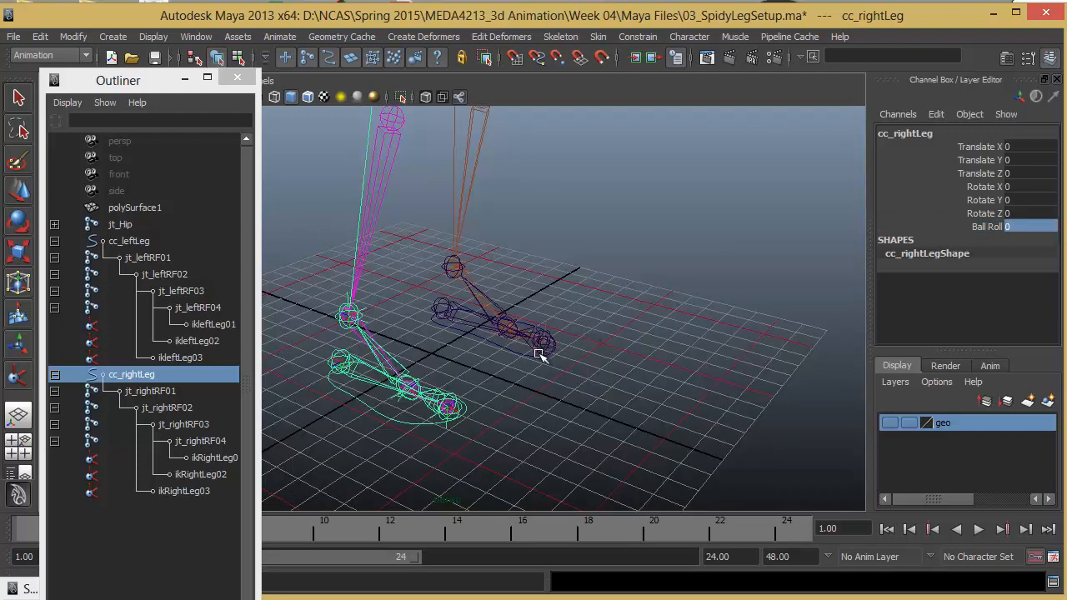
{"action": "left_click", "coordinate": [519, 354], "text": "shift"}
{"action": "key", "text": "e"}
{"action": "left_click", "coordinate": [988, 228]}
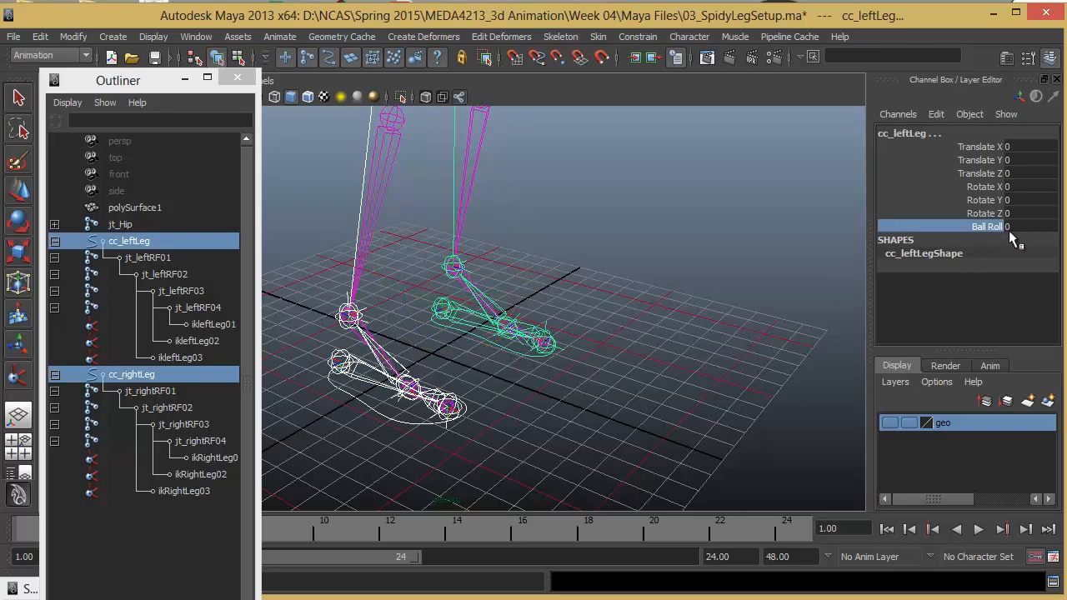
{"action": "middle_click_drag", "start_coordinate": [663, 332], "coordinate": [797, 362]}
{"action": "middle_click_drag", "start_coordinate": [649, 370], "coordinate": [465, 402]}
{"action": "left_click_drag", "start_coordinate": [545, 406], "coordinate": [602, 381], "text": "alt"}
{"action": "mouse_move", "coordinate": [657, 367]}
{"action": "middle_mouse_down"}
{"action": "mouse_move", "coordinate": [769, 365]}
{"action": "mouse_move", "coordinate": [676, 362]}
{"action": "middle_mouse_up"}
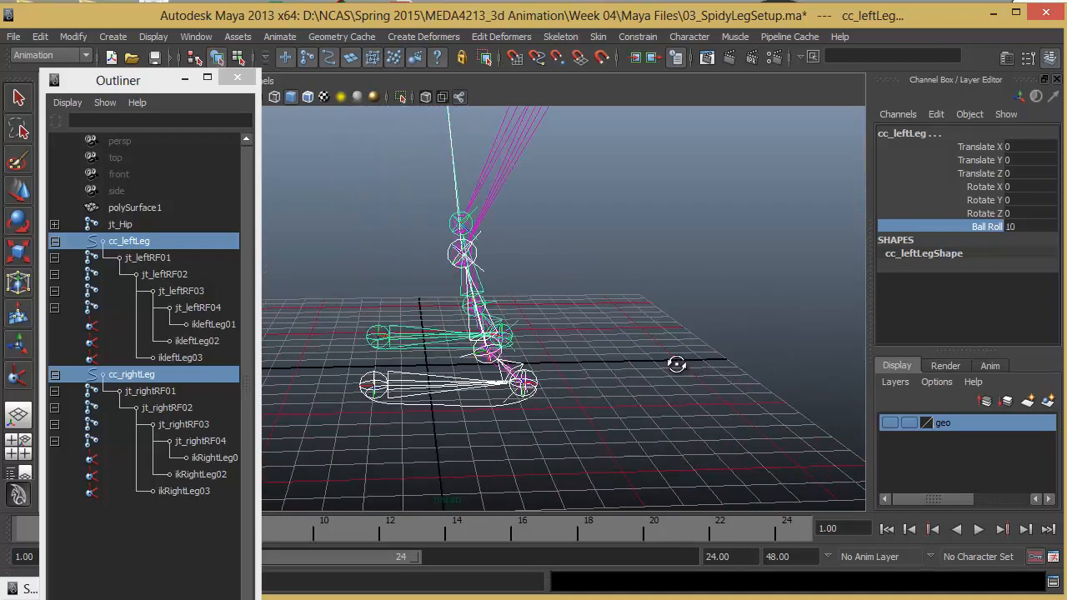
{"action": "left_click_drag", "start_coordinate": [676, 362], "coordinate": [545, 403], "text": "alt"}
{"action": "middle_click_drag", "start_coordinate": [599, 448], "coordinate": [603, 393]}
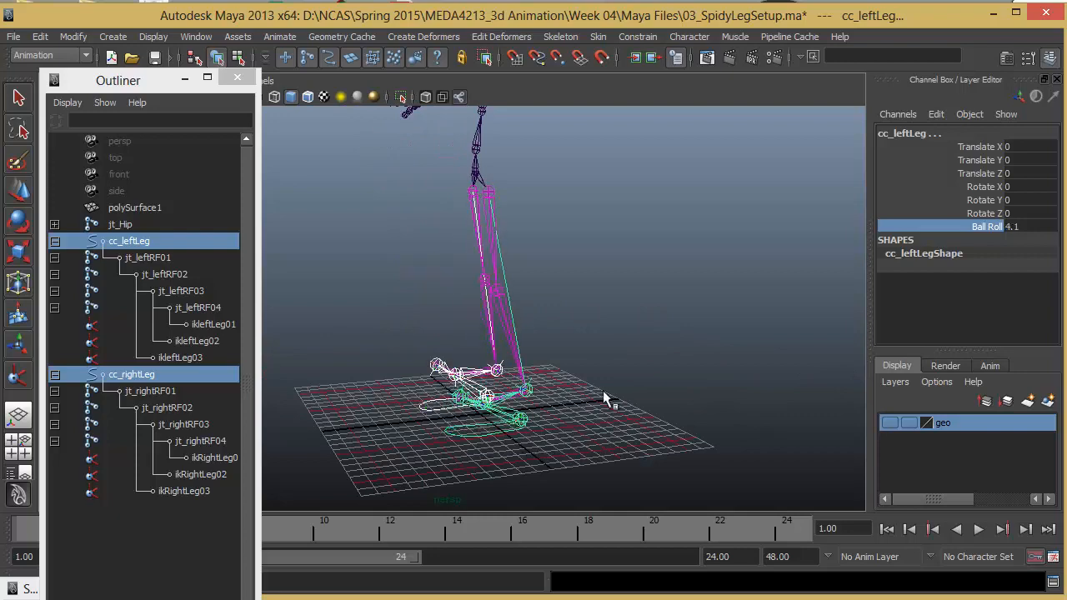
{"action": "left_click", "coordinate": [1021, 227]}
{"action": "type", "text": "0"}
{"action": "key", "text": "Return"}
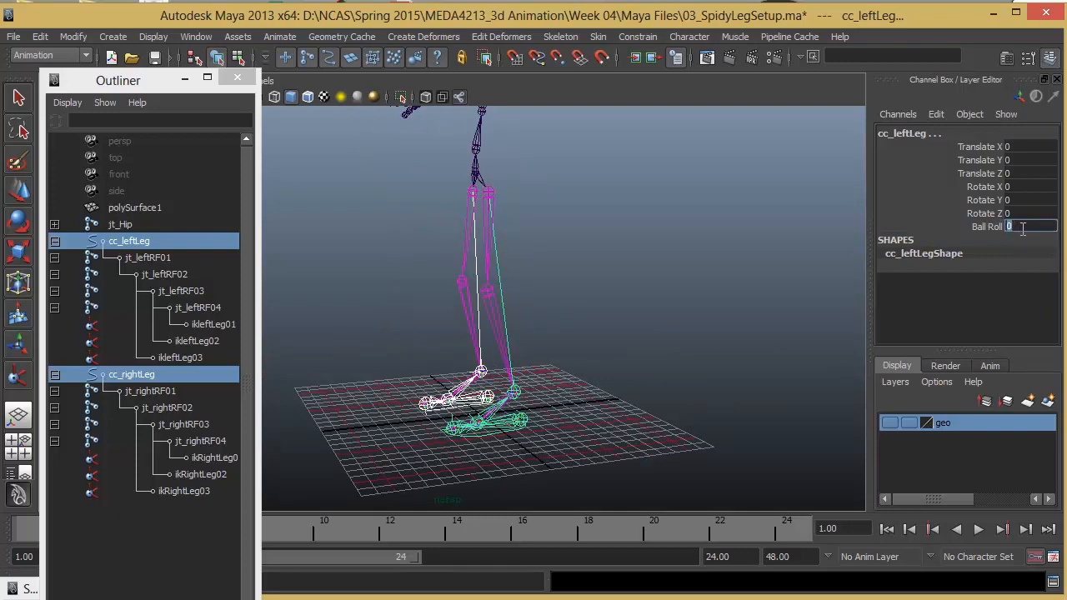
Step: Try moving jt_Hip down and across to test how the legs bend, and undo the moves
{"action": "left_click_drag", "start_coordinate": [504, 289], "coordinate": [529, 288], "text": "alt"}
{"action": "left_click", "coordinate": [587, 277]}
{"action": "left_click", "coordinate": [493, 268]}
{"action": "left_click_drag", "start_coordinate": [576, 366], "coordinate": [623, 398], "text": "alt"}
{"action": "key", "text": "ctrl+z"}
{"action": "left_click_drag", "start_coordinate": [497, 369], "coordinate": [530, 326], "text": "alt"}
{"action": "left_click_drag", "start_coordinate": [481, 265], "coordinate": [461, 337]}
{"action": "left_click_drag", "start_coordinate": [389, 317], "coordinate": [477, 309]}
{"action": "key", "text": "ctrl+z"}
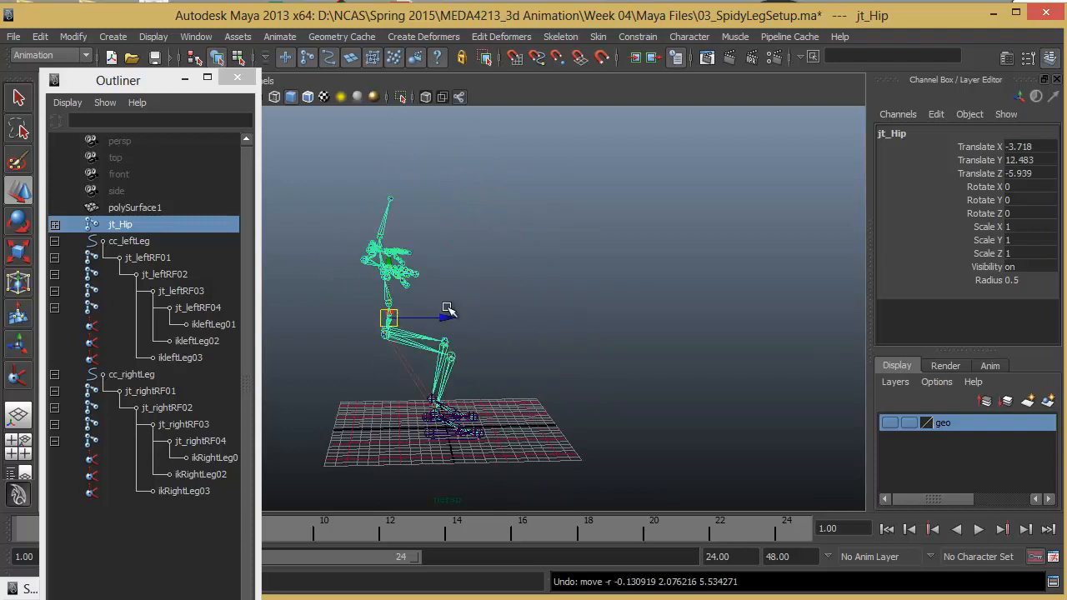
{"action": "key", "text": "ctrl+z"}
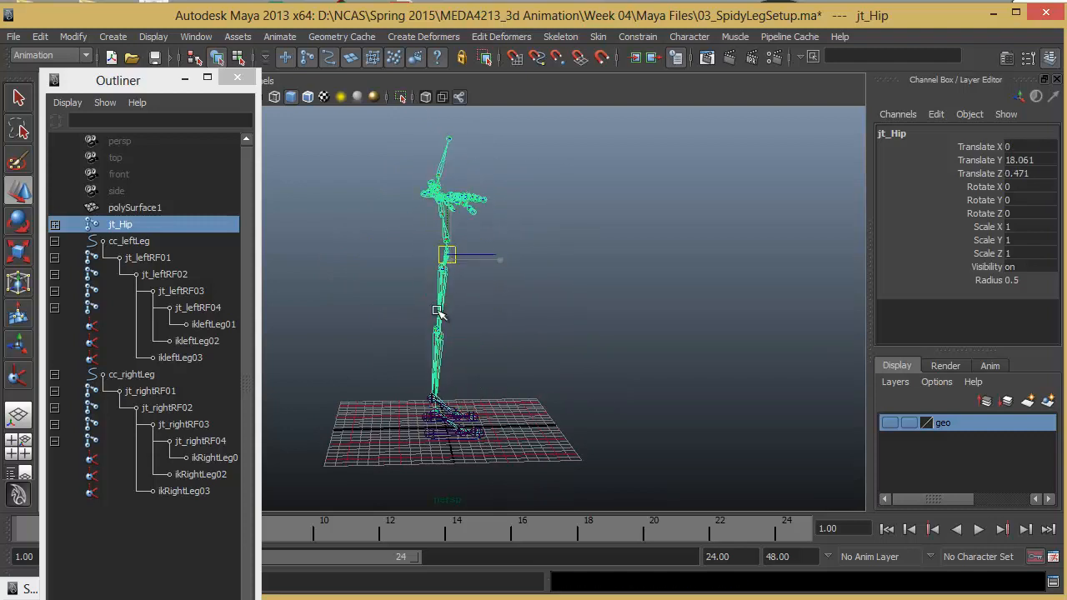
Step: Try rotating jt_Hip, undo the rotation, and move the joint to about X -5, Y 12.7, Z 0.8 to test the planted feet
{"action": "left_click_drag", "start_coordinate": [488, 302], "coordinate": [464, 328], "text": "alt"}
{"action": "key", "text": "e"}
{"action": "left_click_drag", "start_coordinate": [438, 231], "coordinate": [541, 299]}
{"action": "key", "text": "ctrl+z"}
{"action": "key", "text": "w"}
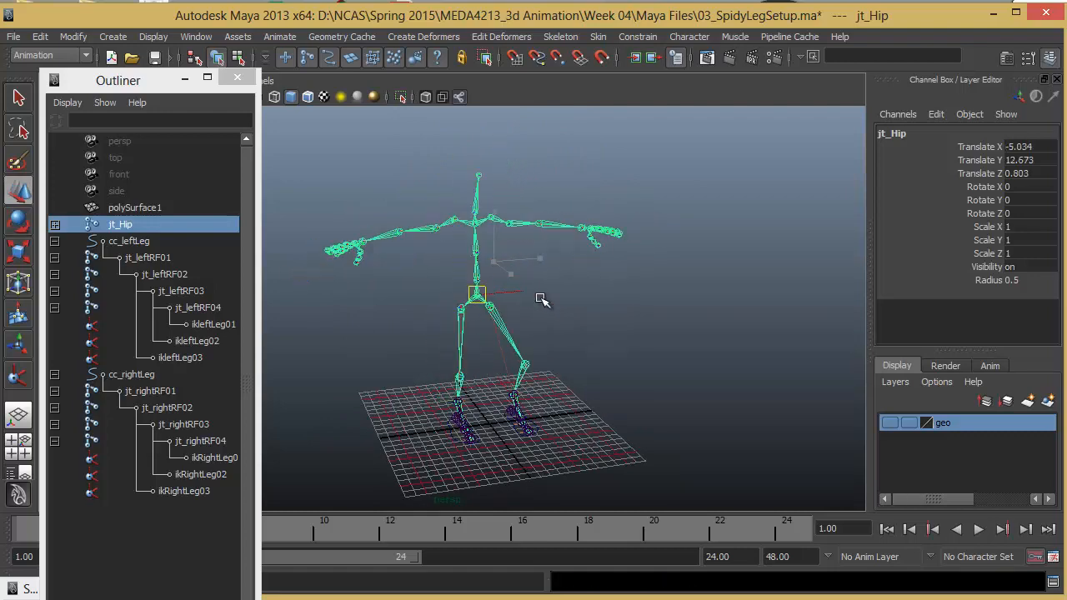